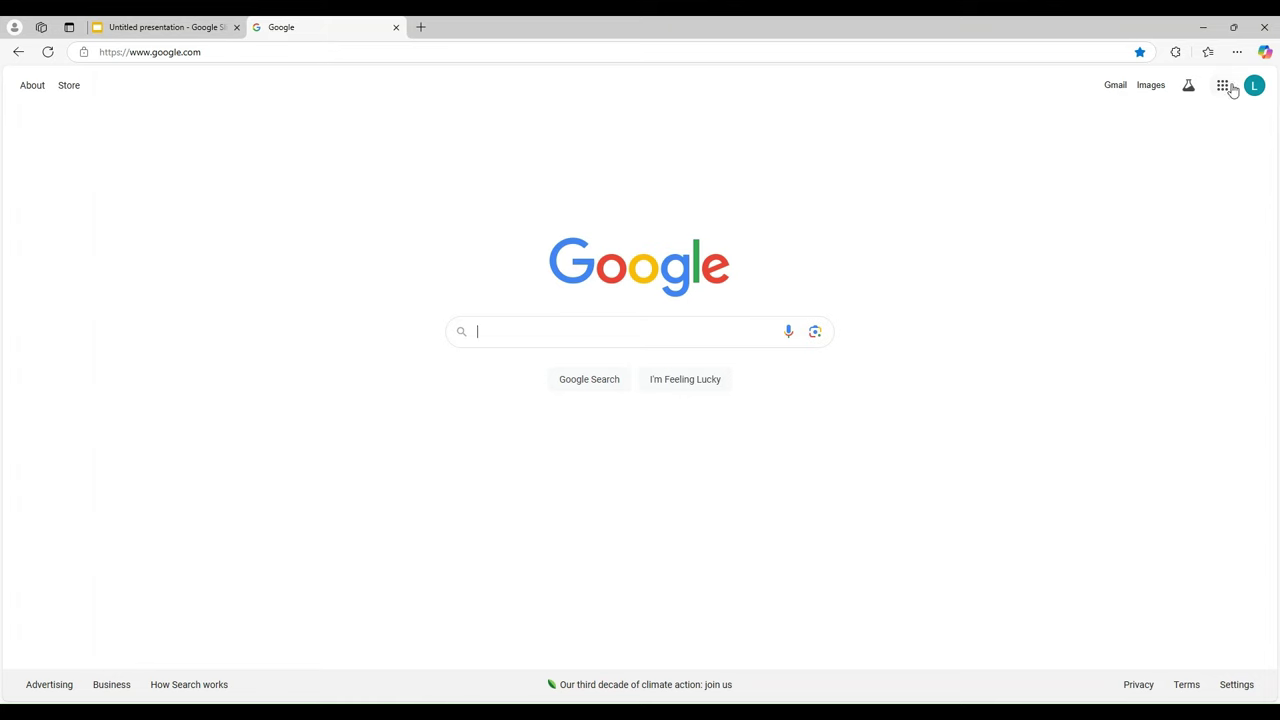
Step: Open Google Sheets from the Google apps list and create a blank spreadsheet
{"action": "left_click", "coordinate": [1222, 85]}
{"action": "scroll", "coordinate": [1165, 305], "scroll_direction": "down", "scroll_amount": 3}
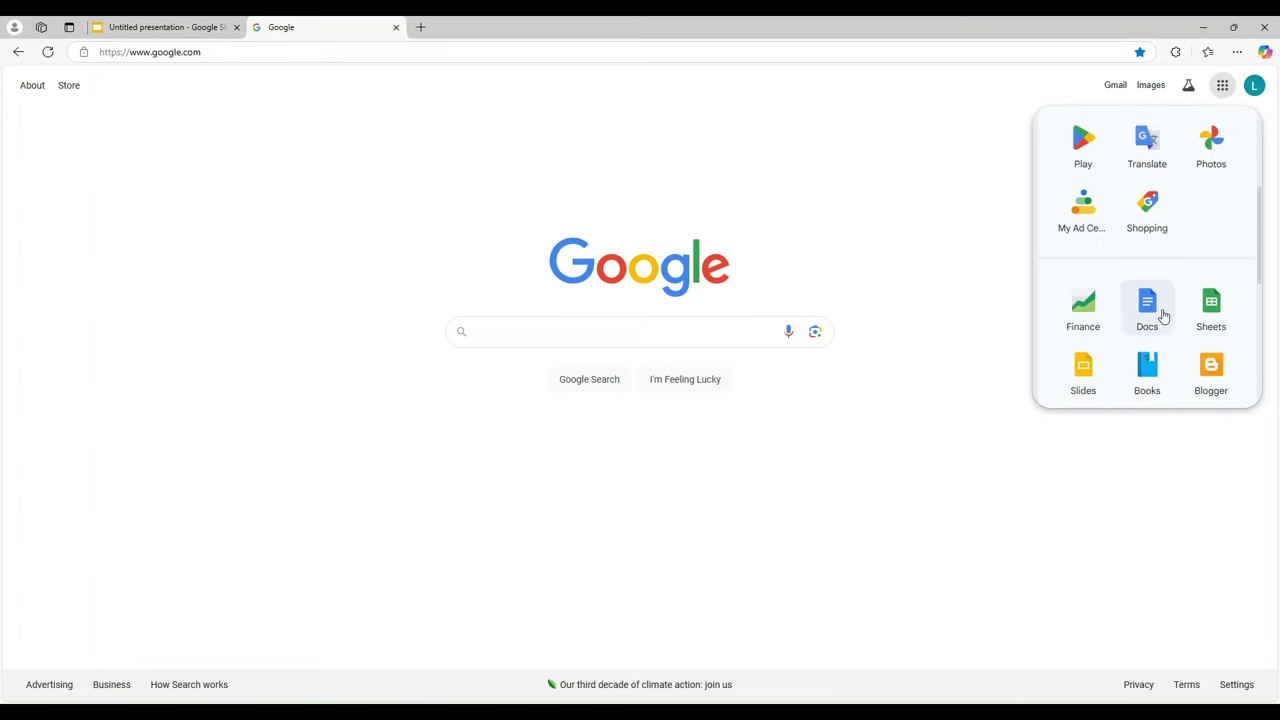
{"action": "scroll", "coordinate": [1160, 314], "scroll_direction": "down", "scroll_amount": 1}
{"action": "left_click", "coordinate": [1210, 242]}
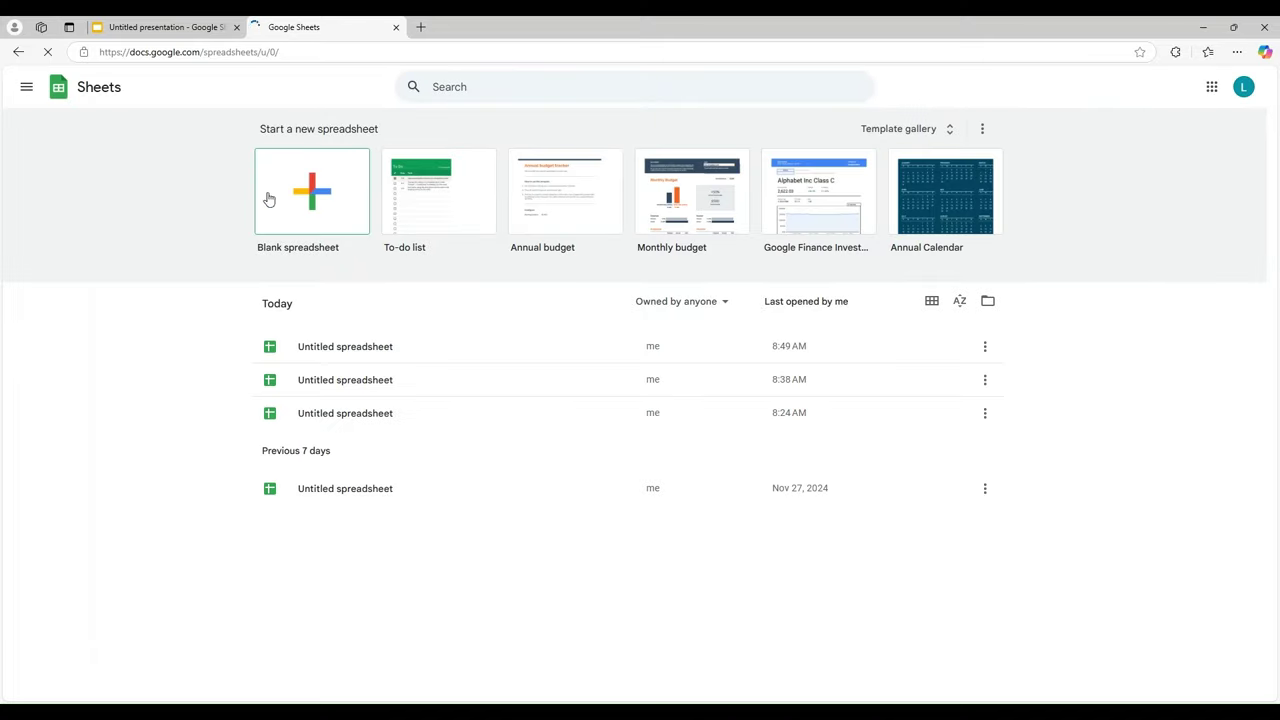
{"action": "left_click", "coordinate": [327, 205]}
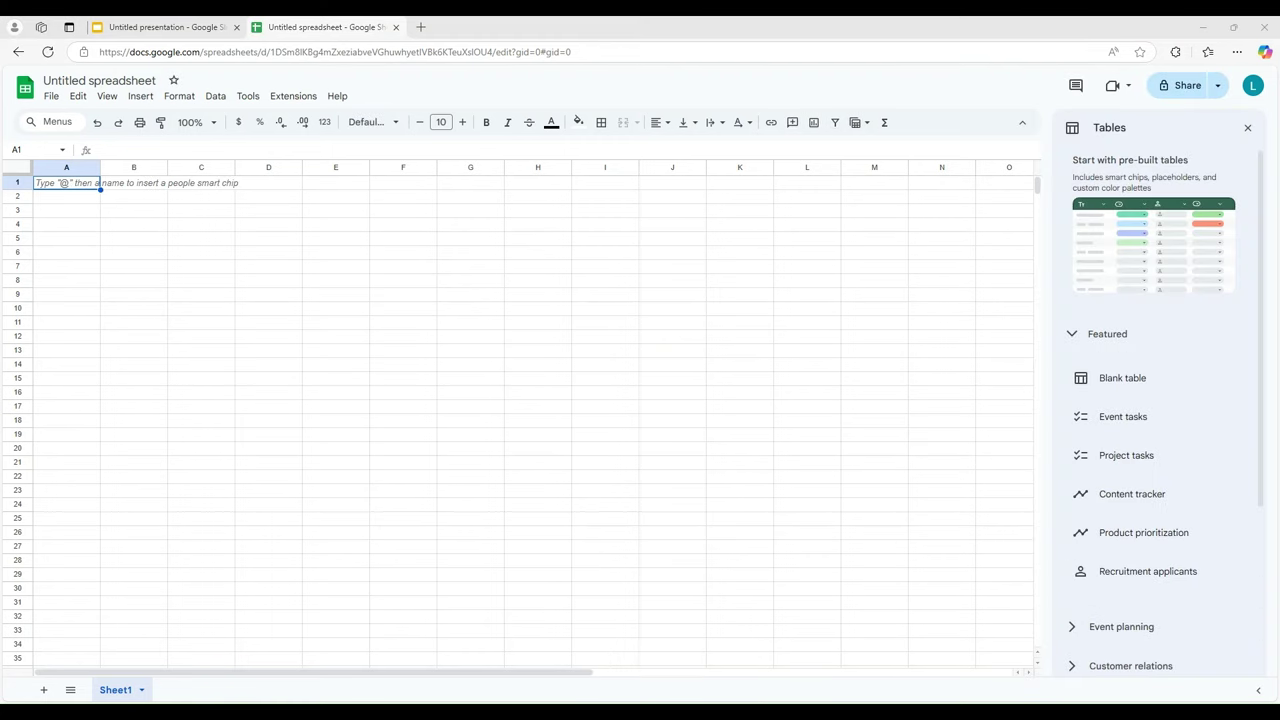
Step: Enter the column headings "No" in cell A4 and "Symbol" in cell B4
{"action": "left_click", "coordinate": [86, 230]}
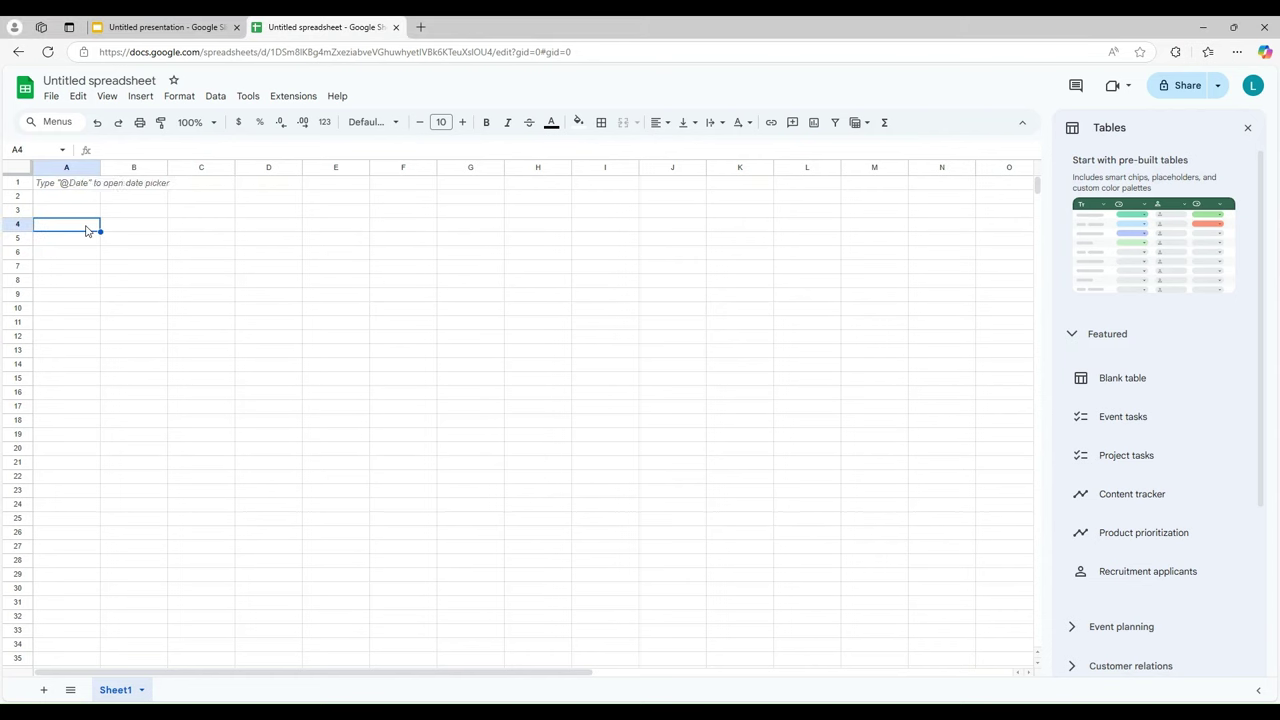
{"action": "type", "text": "No"}
{"action": "key", "text": "Tab"}
{"action": "type", "text": "Symbol"}
{"action": "key", "text": "Return"}
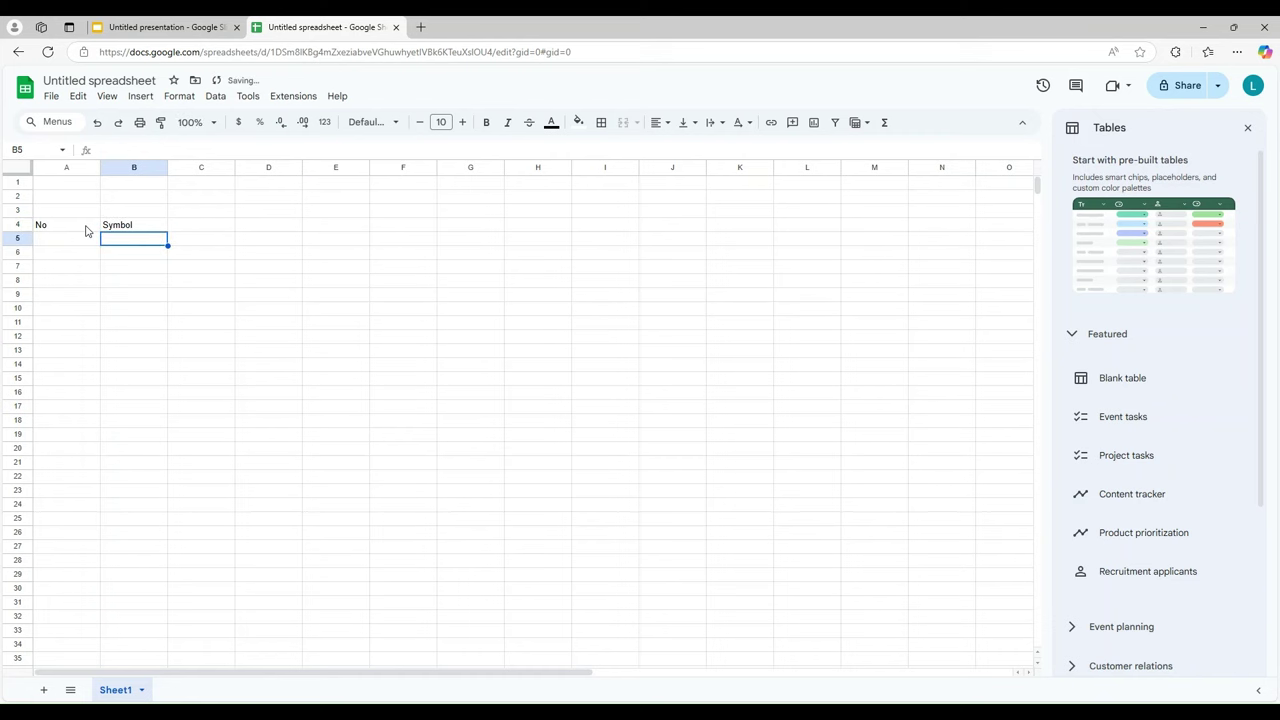
Step: Set the sheet zoom to 150% and narrow columns A and B to fit their headings
{"action": "left_click", "coordinate": [213, 122]}
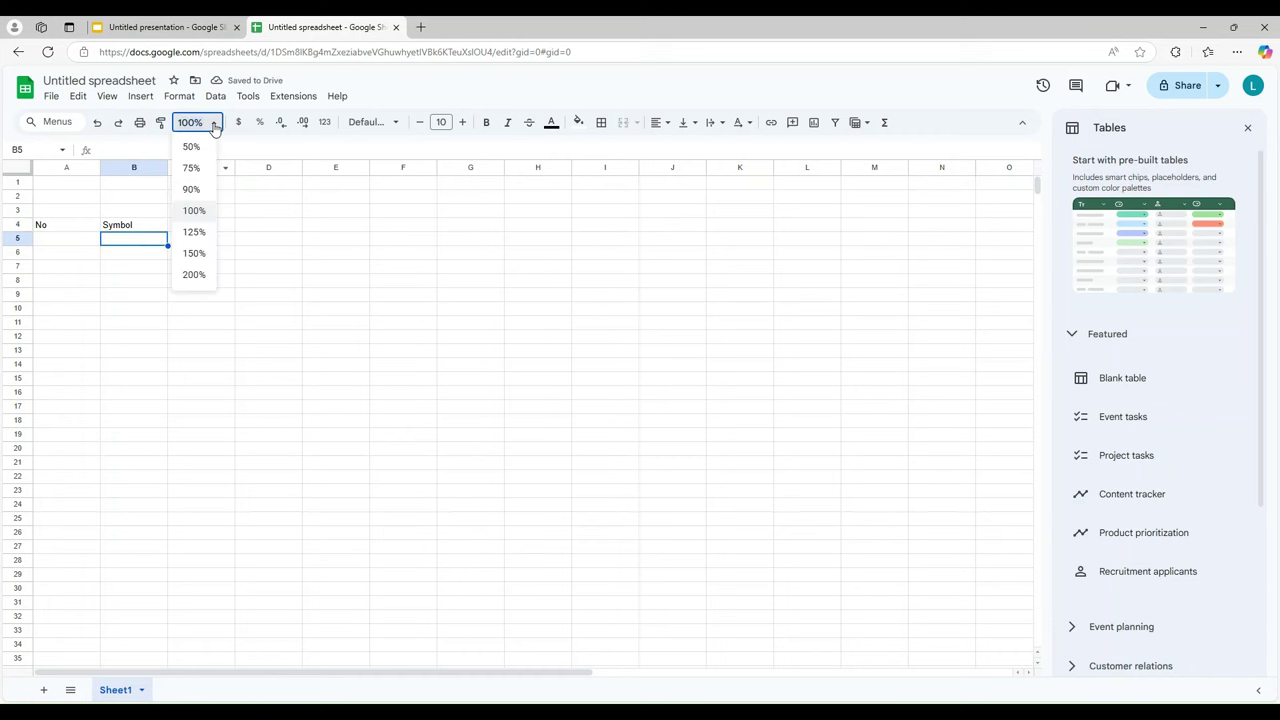
{"action": "left_click", "coordinate": [194, 254]}
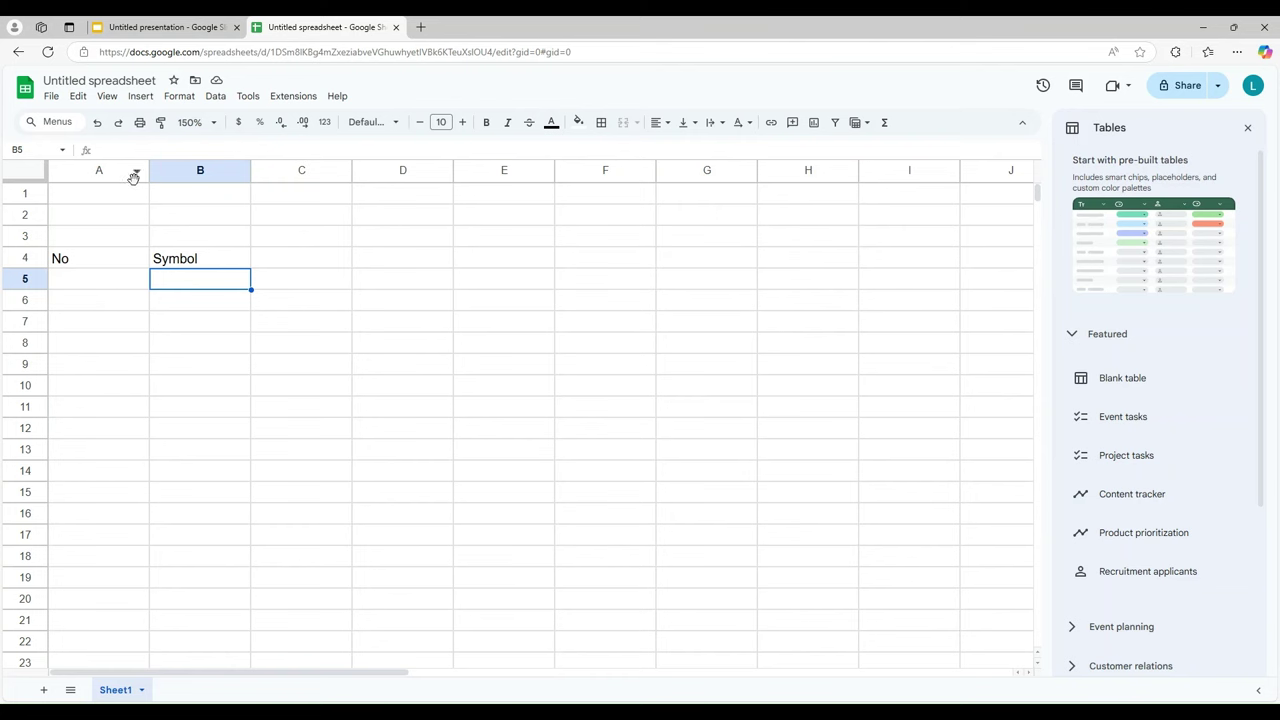
{"action": "left_click_drag", "start_coordinate": [148, 170], "coordinate": [90, 170]}
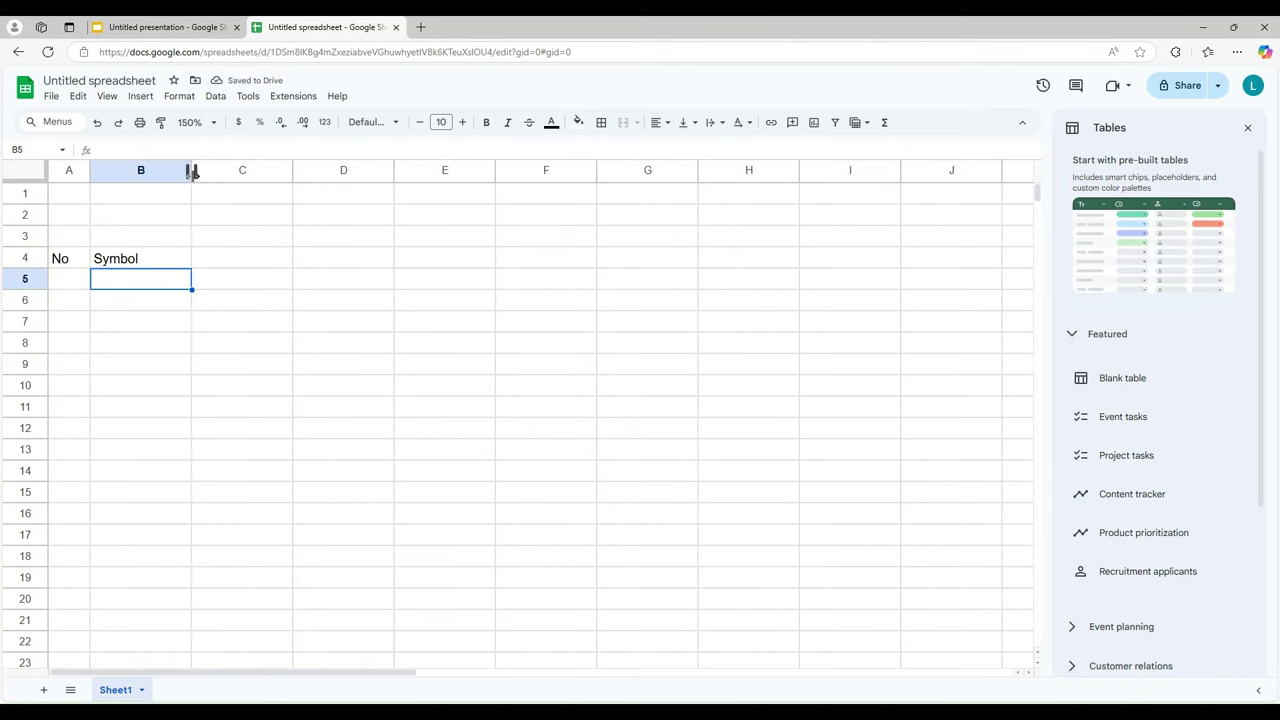
{"action": "left_click_drag", "start_coordinate": [193, 172], "coordinate": [164, 193]}
Step: Close the Tables sidebar and enter the heading "Purchase Price" in cell C4
{"action": "left_click", "coordinate": [201, 265]}
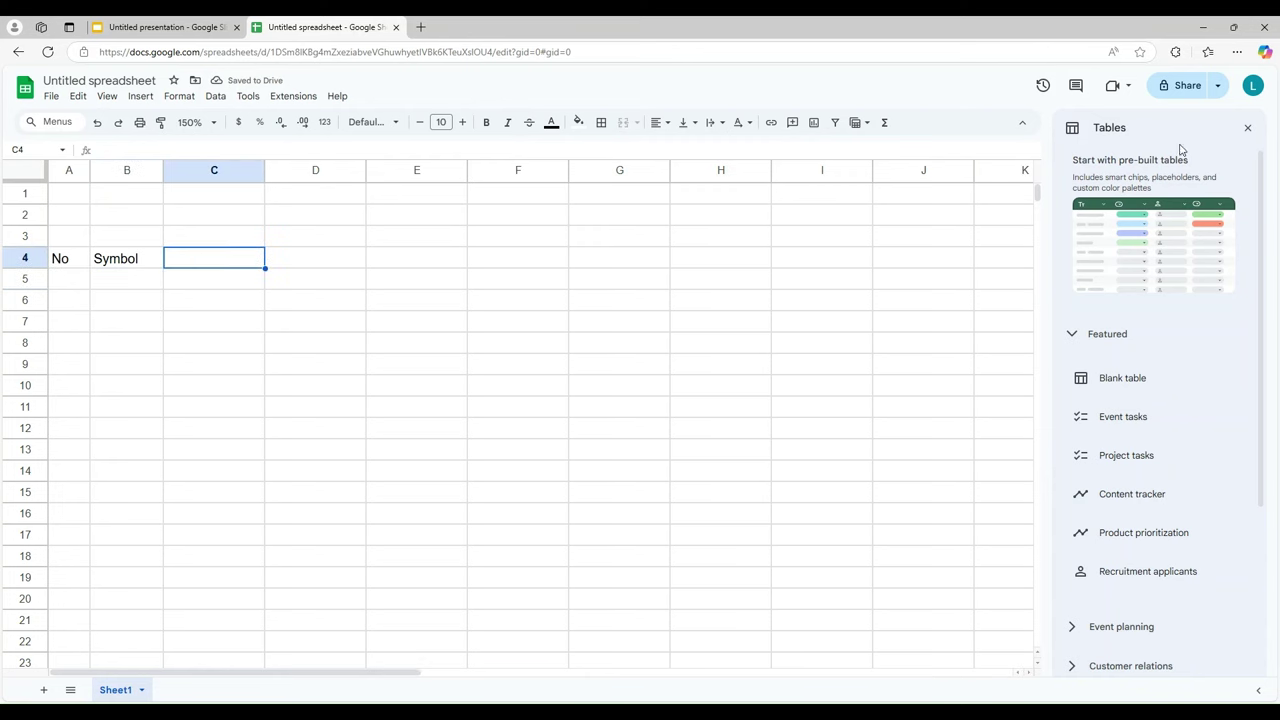
{"action": "left_click", "coordinate": [1247, 128]}
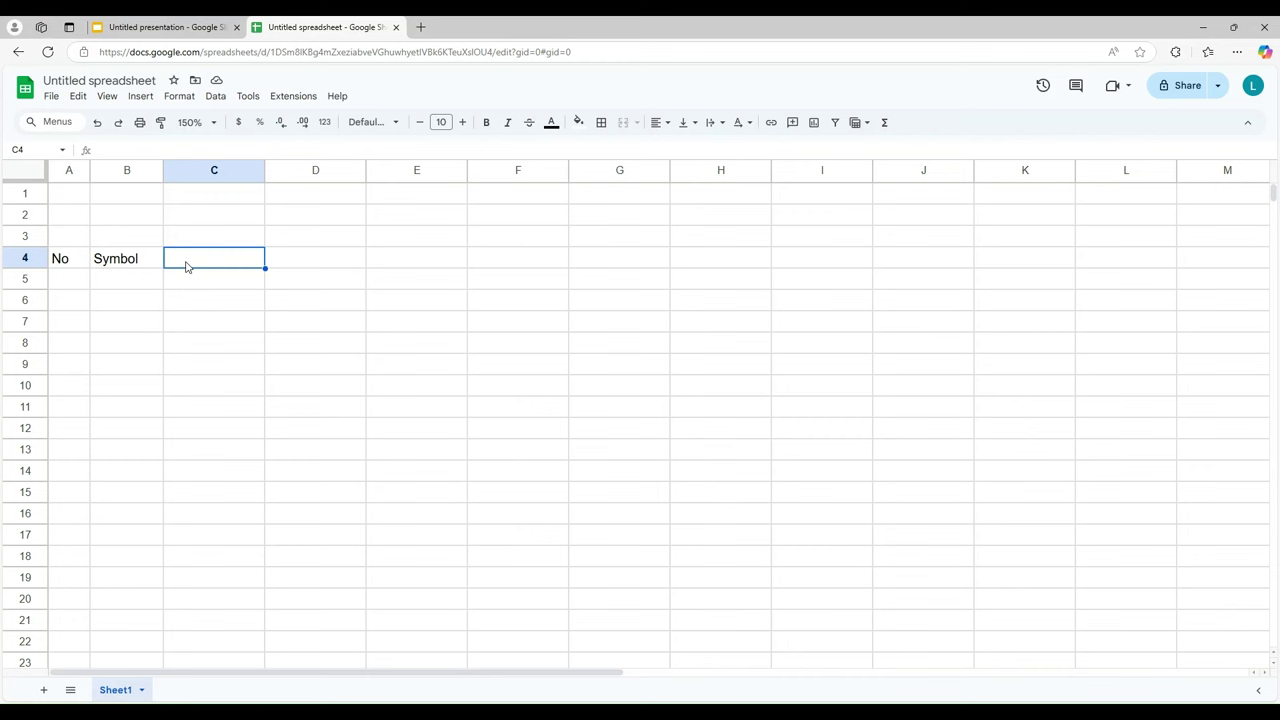
{"action": "type", "text": "Pu"}
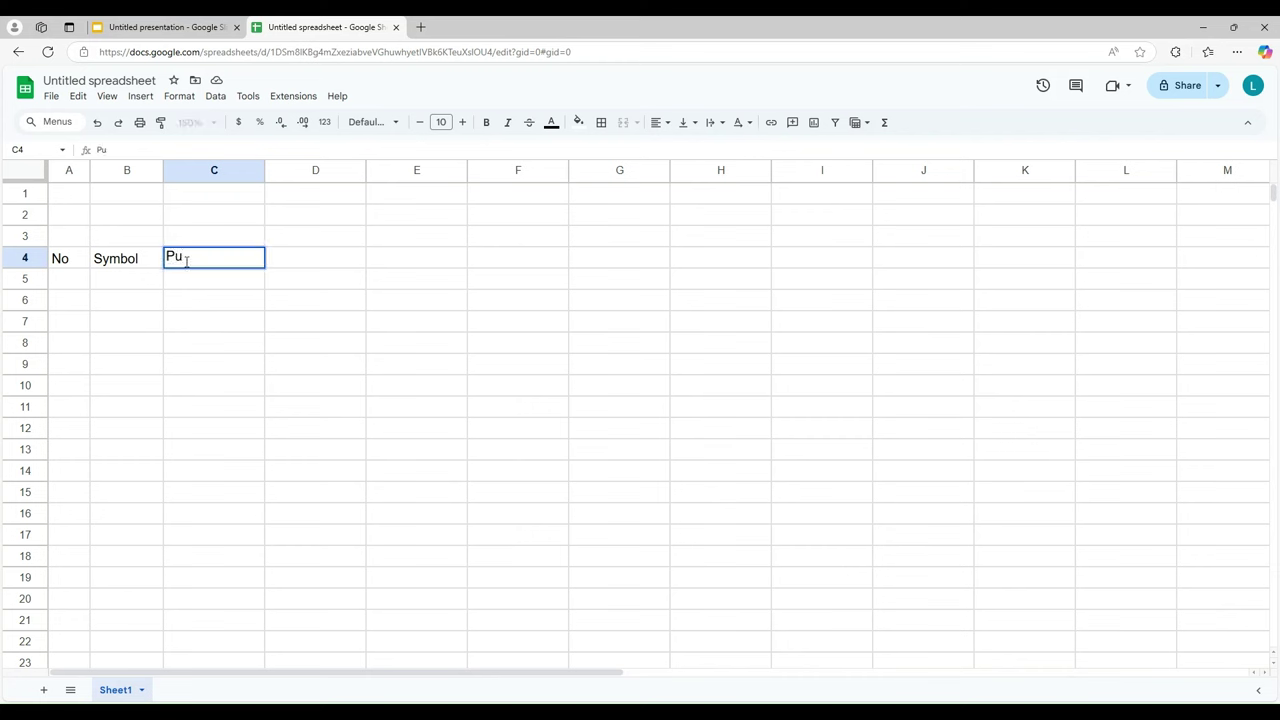
{"action": "type", "text": "rchase Price"}
{"action": "key", "text": "Return"}
{"action": "key", "text": "Up"}
{"action": "key", "text": "Right"}
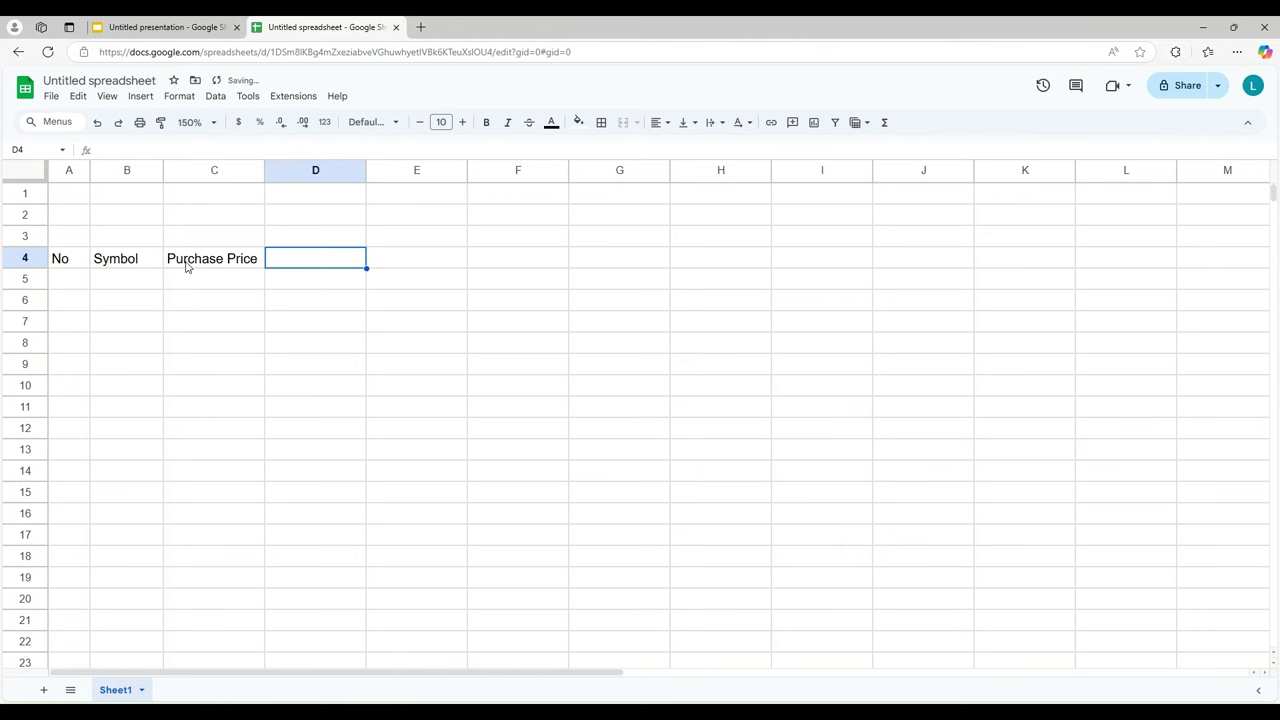
Step: Enter the headings "Price Sold" in cell D4 and "Div" in cell E4
{"action": "type", "text": "Price Sold"}
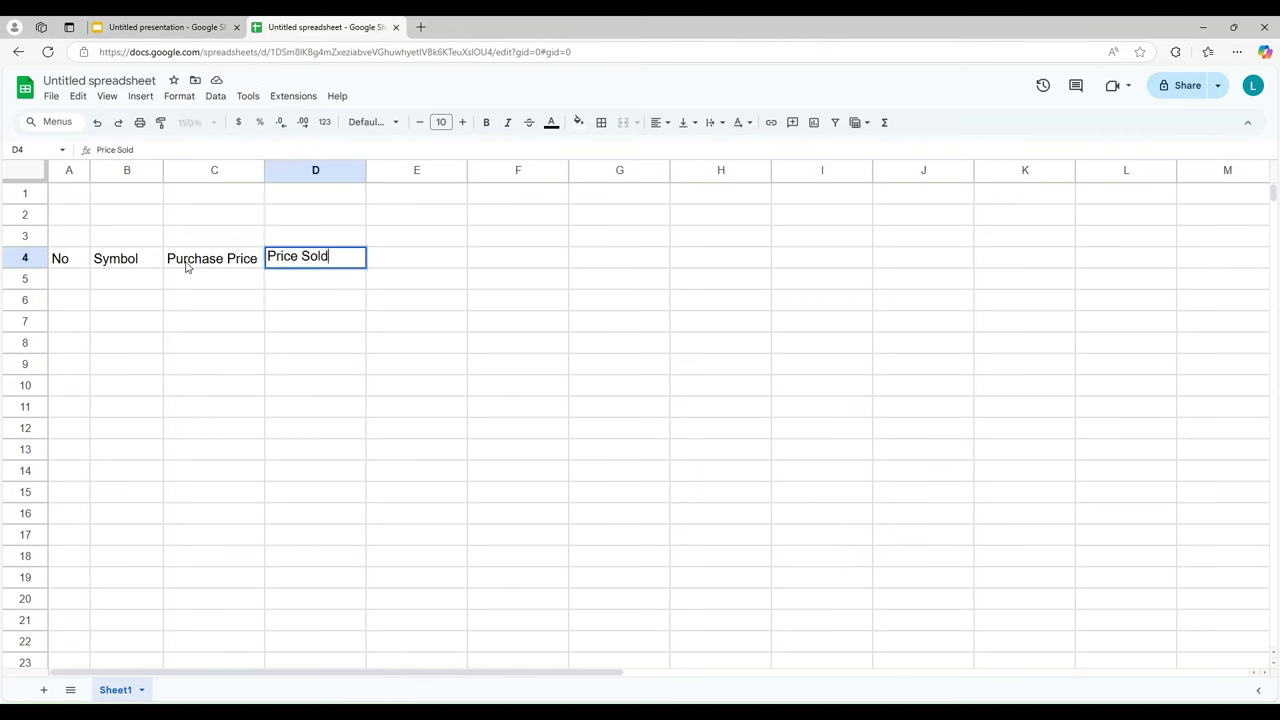
{"action": "key", "text": "Tab"}
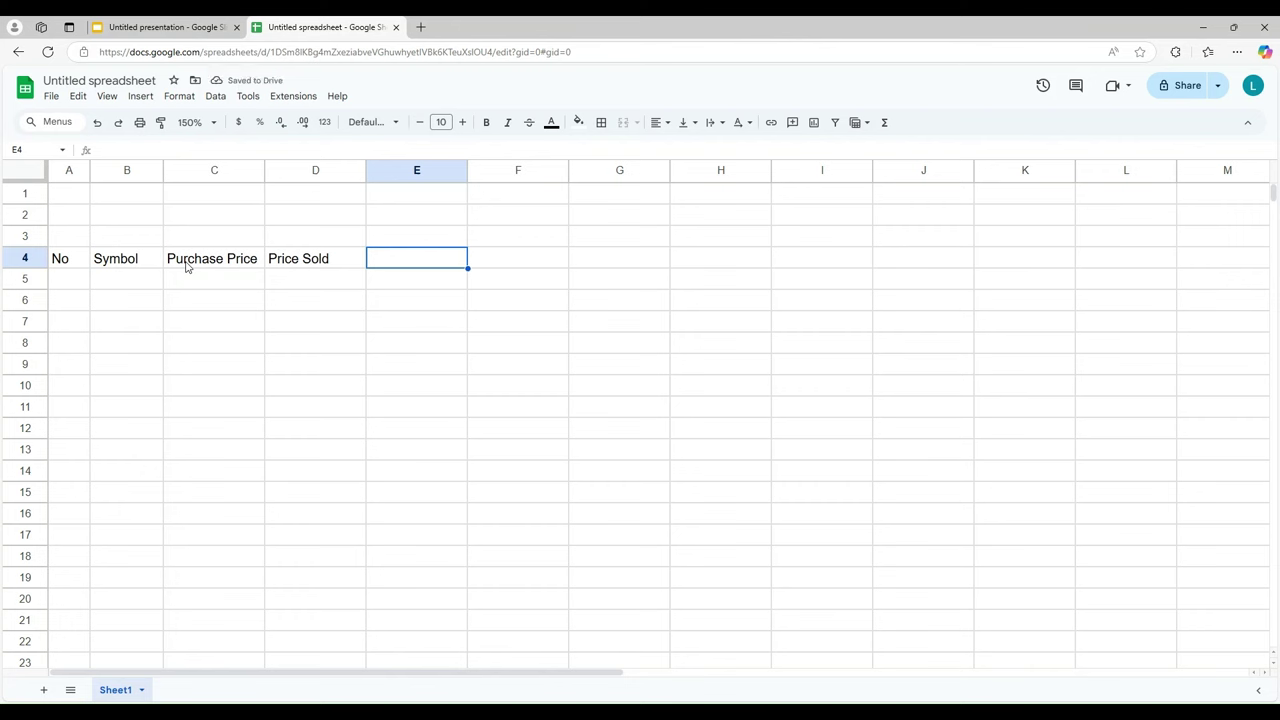
{"action": "type", "text": "Divi"}
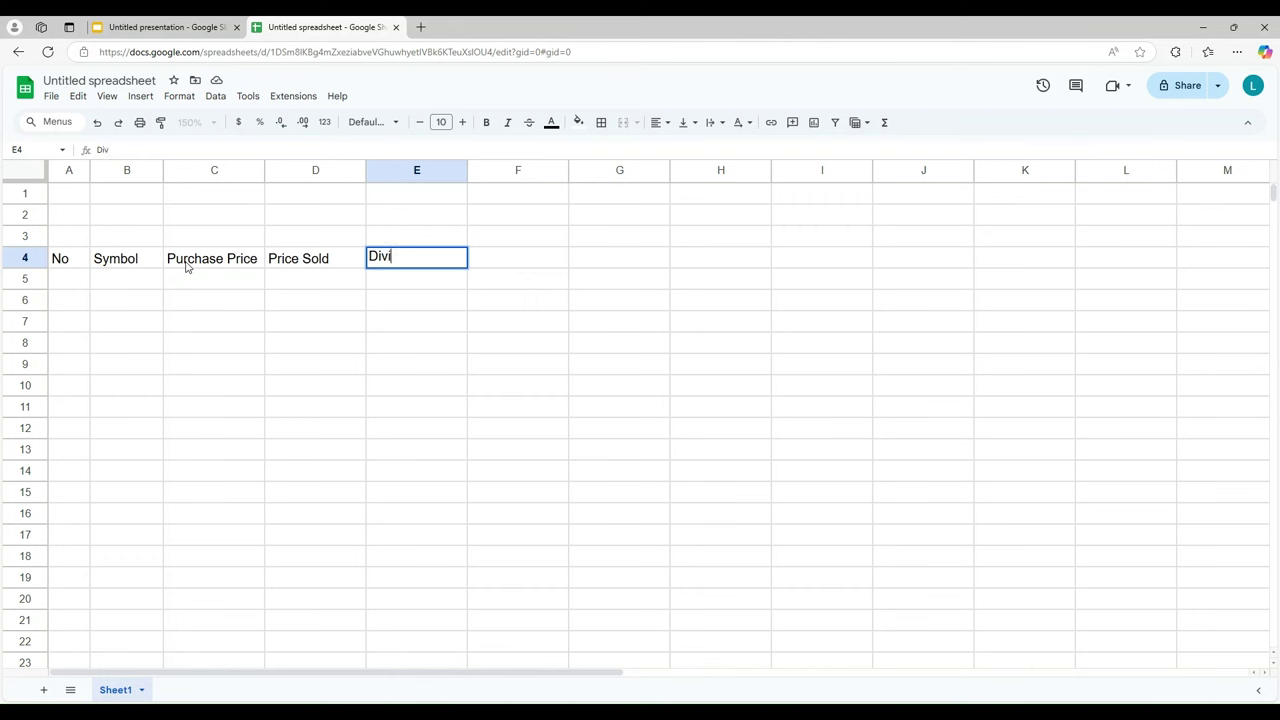
{"action": "type", "text": "d"}
{"action": "key", "text": "Return"}
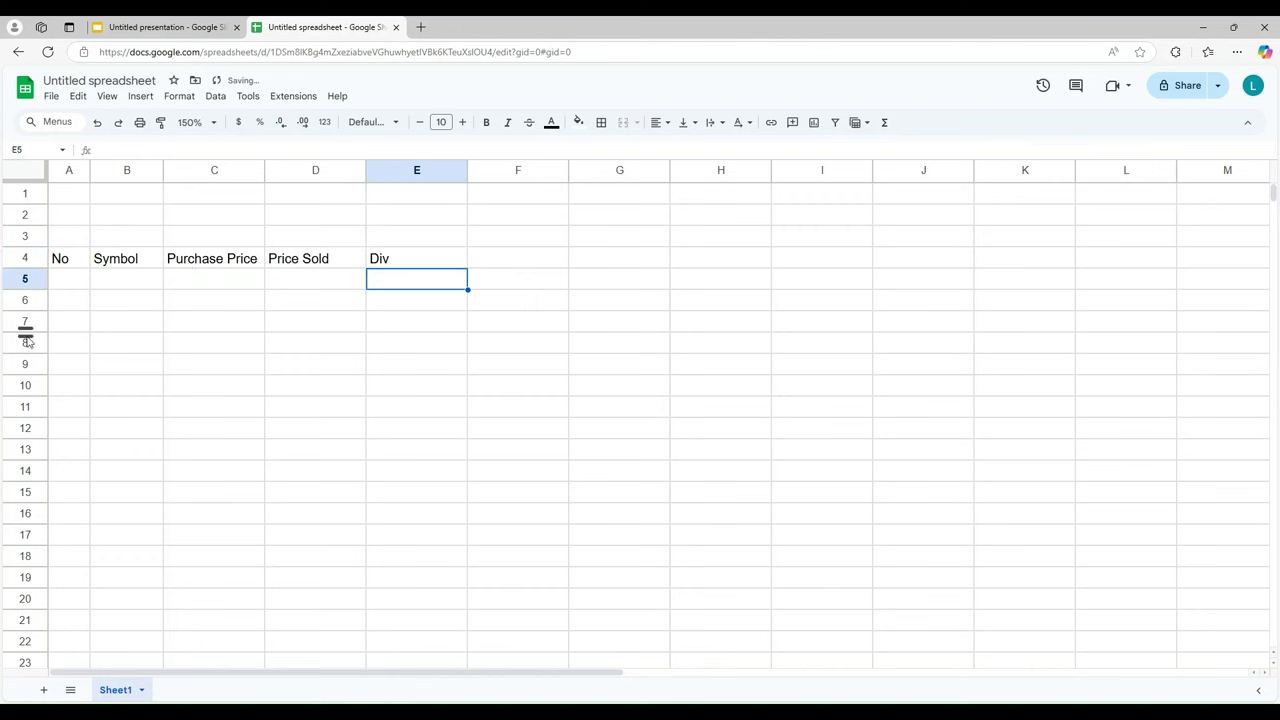
Step: Wrap the text in heading row 4 and narrow columns C, D and E to fit their headings
{"action": "left_click", "coordinate": [33, 258]}
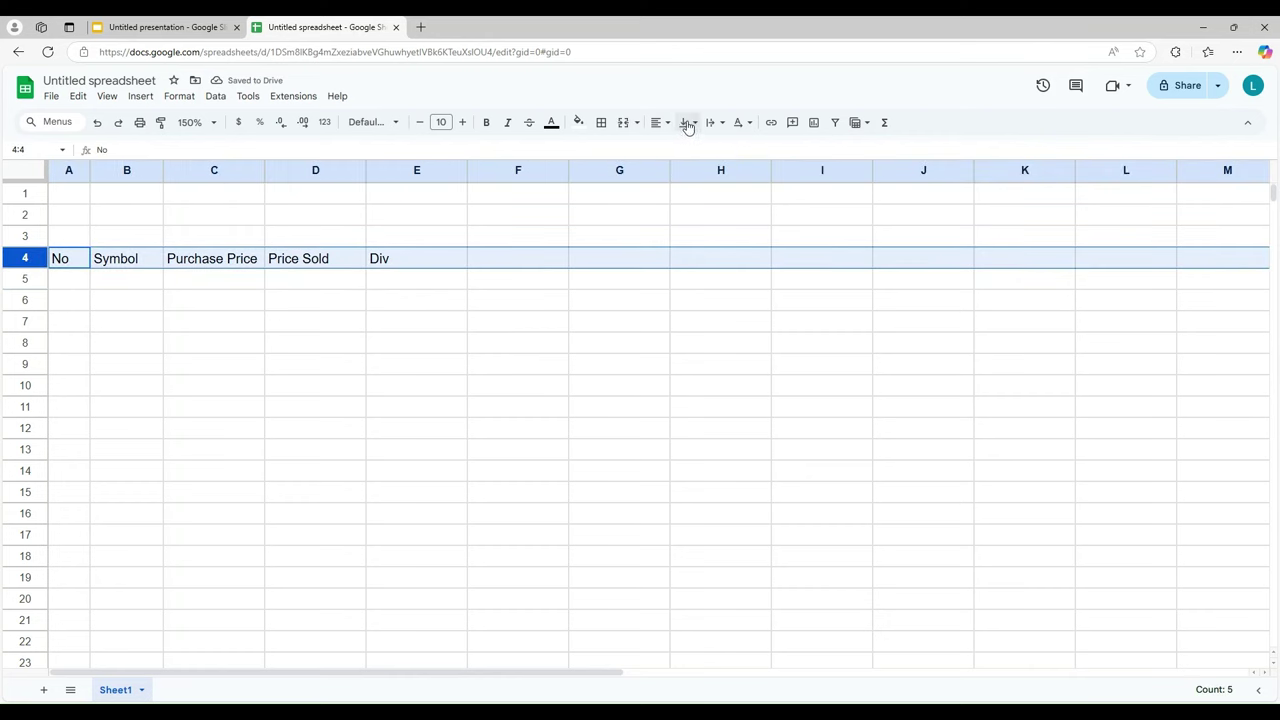
{"action": "left_click", "coordinate": [734, 148]}
{"action": "left_click", "coordinate": [271, 347]}
{"action": "left_click_drag", "start_coordinate": [264, 170], "coordinate": [226, 170]}
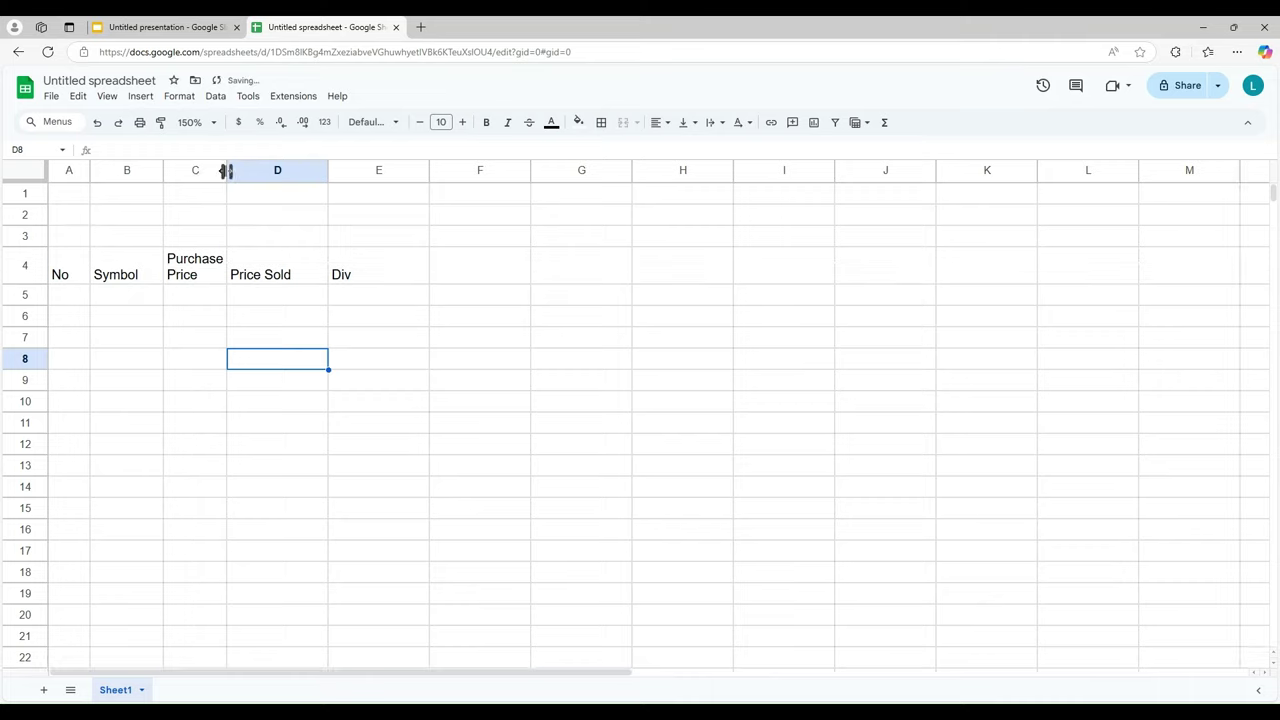
{"action": "left_click_drag", "start_coordinate": [327, 170], "coordinate": [285, 170]}
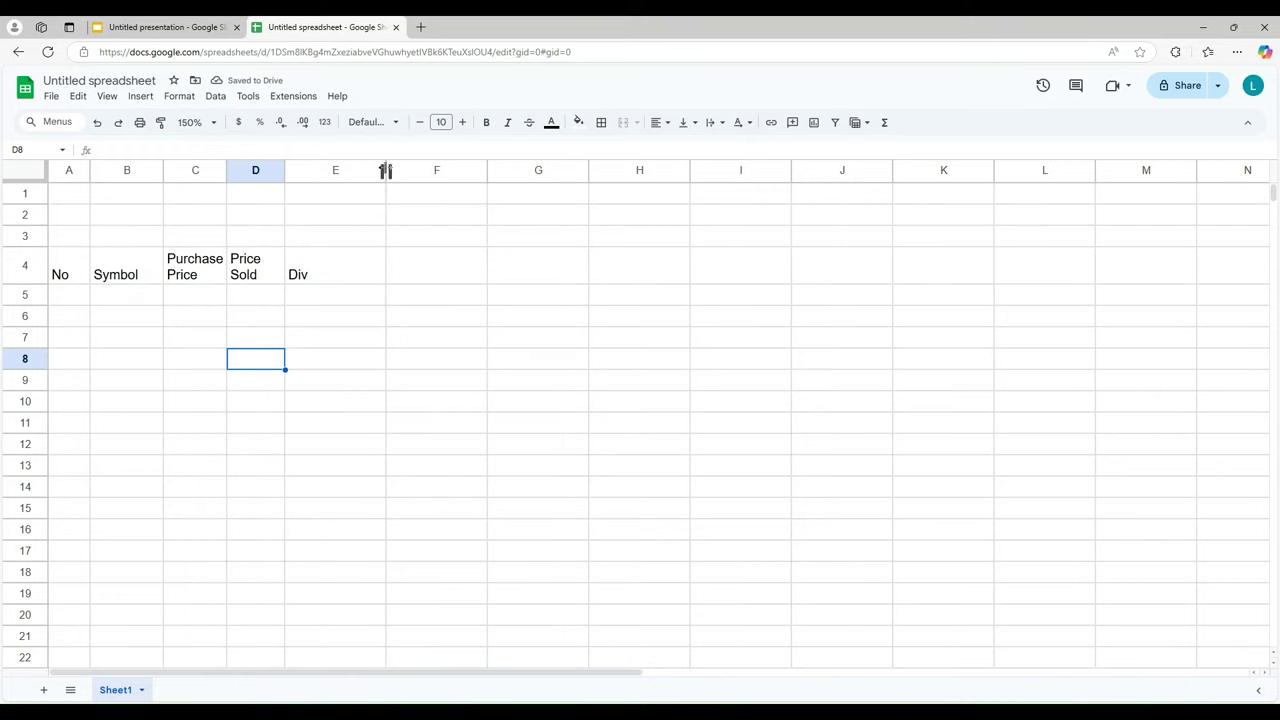
{"action": "left_click_drag", "start_coordinate": [386, 171], "coordinate": [322, 172]}
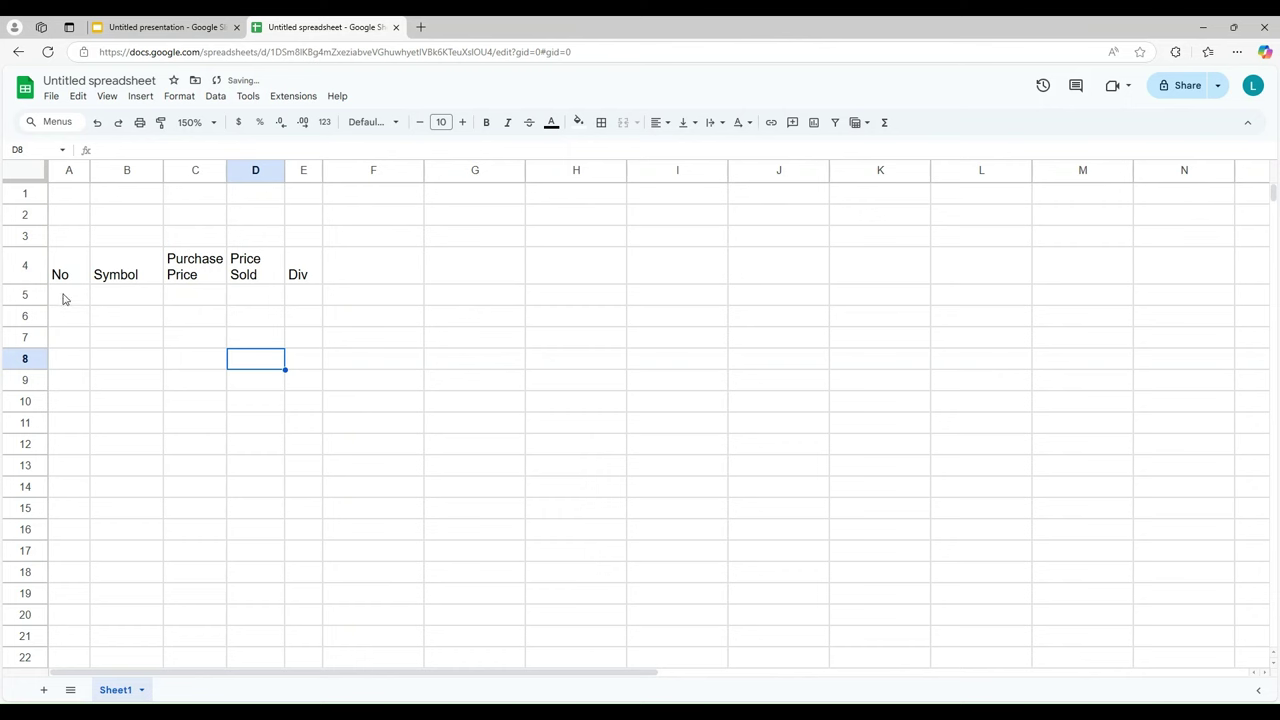
Step: Shorten the heading in cell B4 to "Sym"
{"action": "left_click", "coordinate": [138, 258]}
{"action": "left_click", "coordinate": [144, 153]}
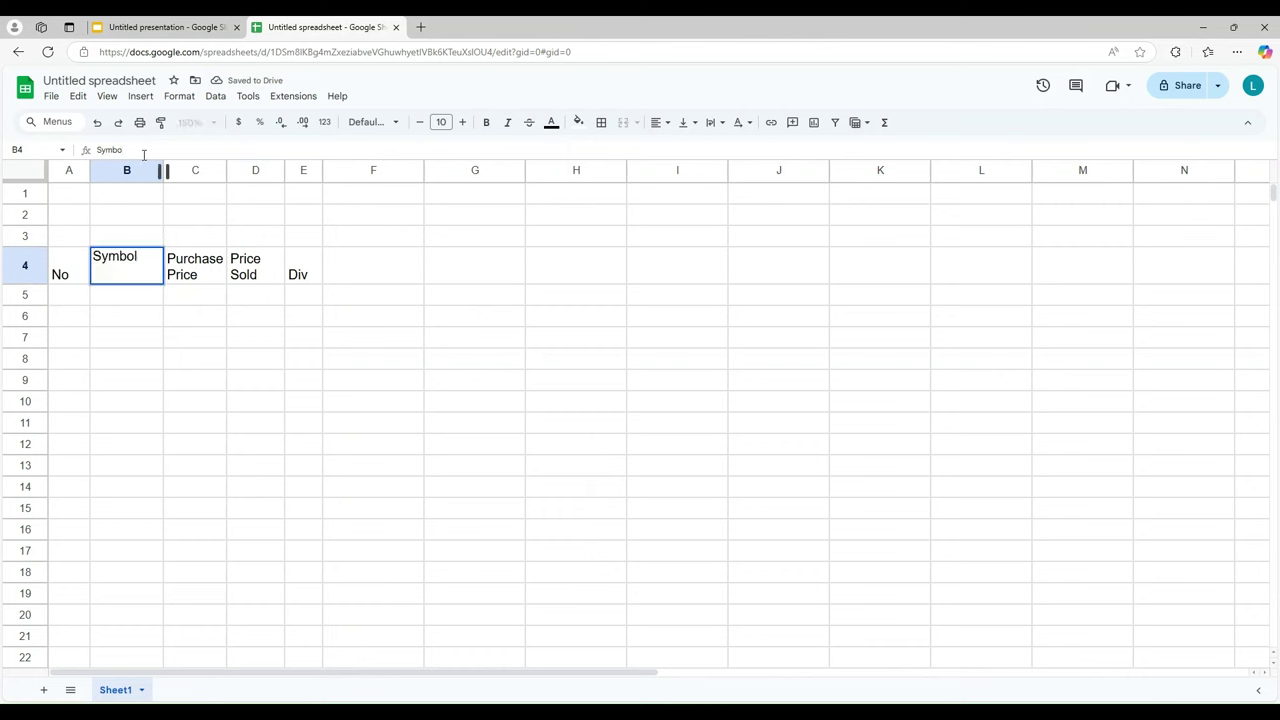
{"action": "key", "text": "BackSpace"}
{"action": "key", "text": "BackSpace"}
{"action": "key", "text": "Return"}
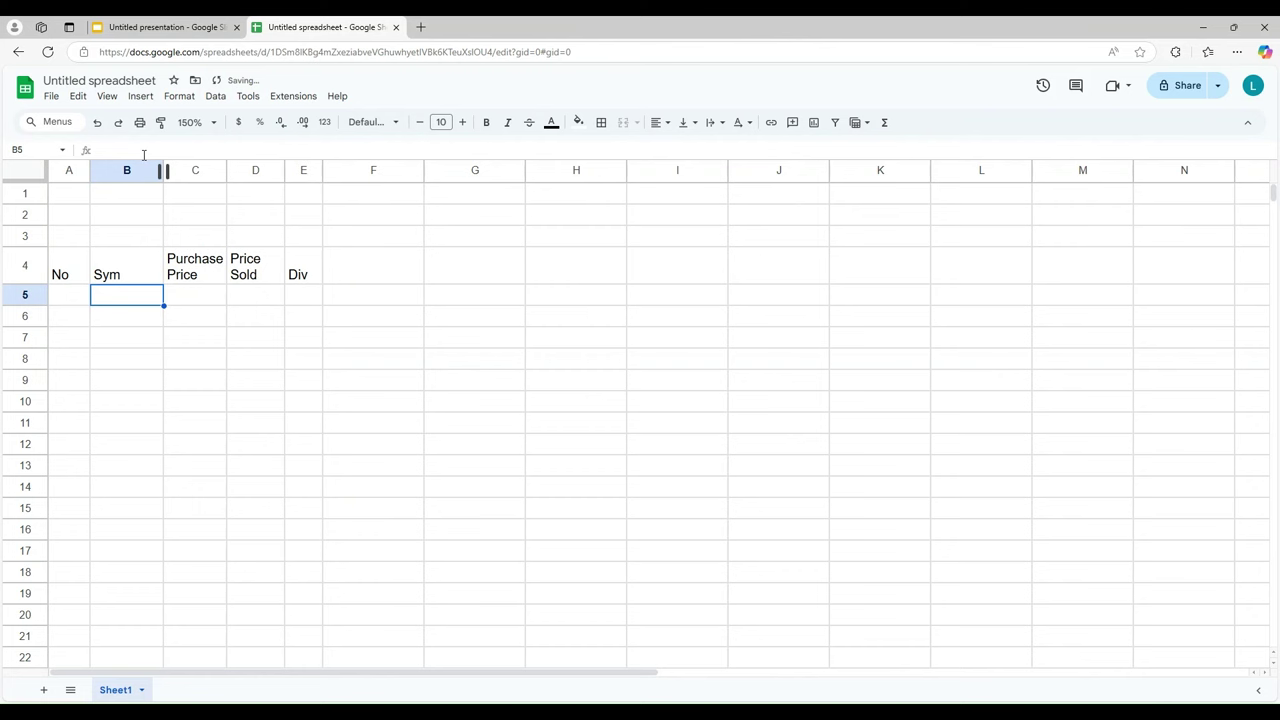
Step: Enter the label "$ invested" in cell D3 and the amount $5,000 in cell F3
{"action": "left_click", "coordinate": [306, 239]}
{"action": "key", "text": "Left"}
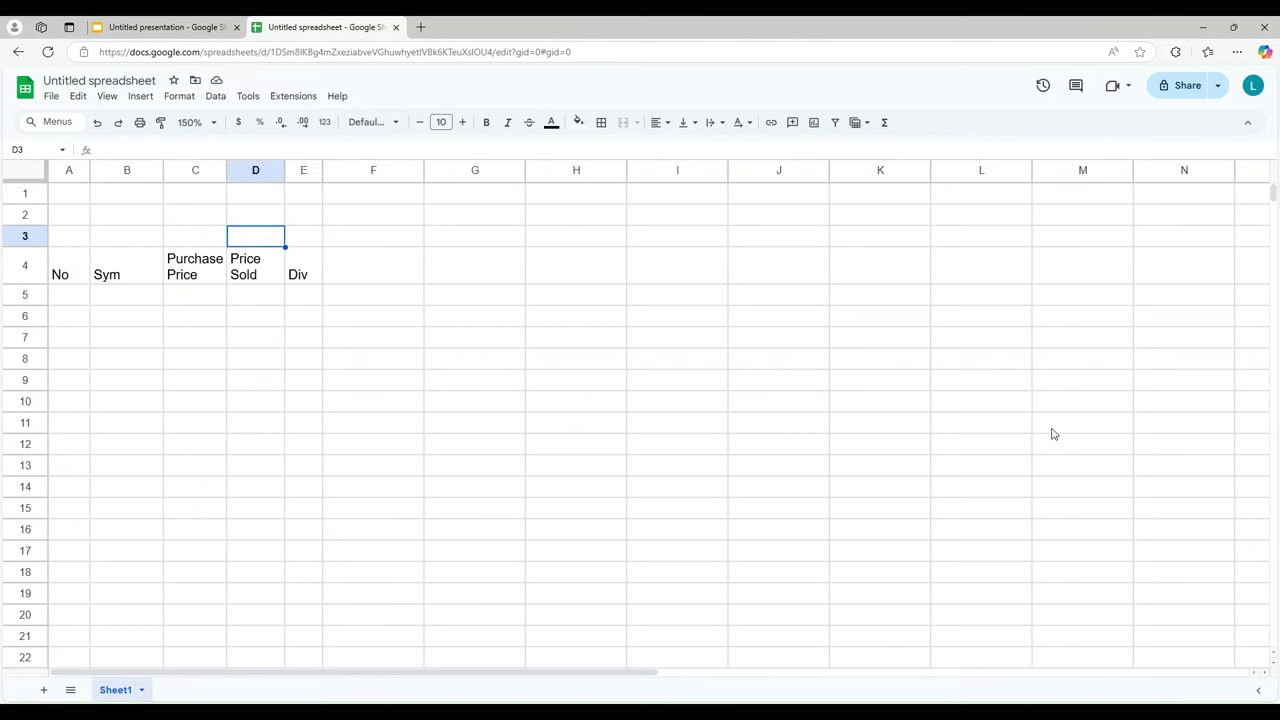
{"action": "type", "text": "$ invested"}
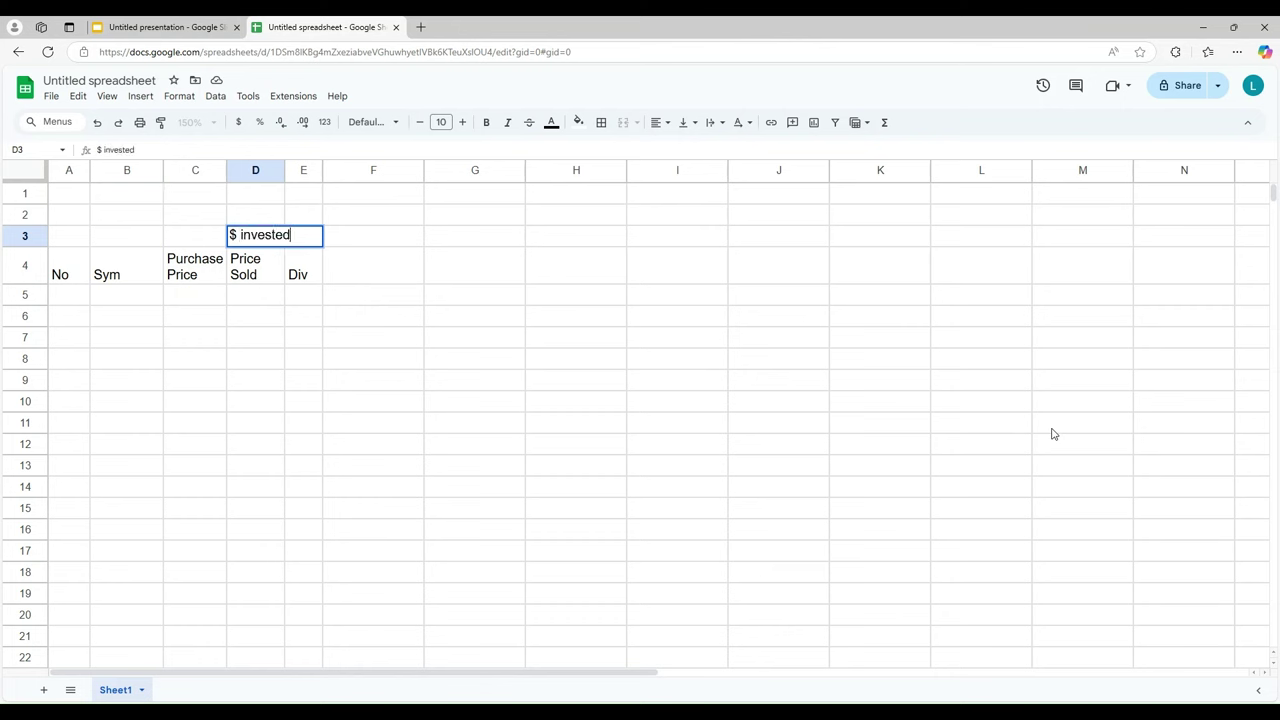
{"action": "key", "text": "Return"}
{"action": "key", "text": "Up"}
{"action": "key", "text": "Right"}
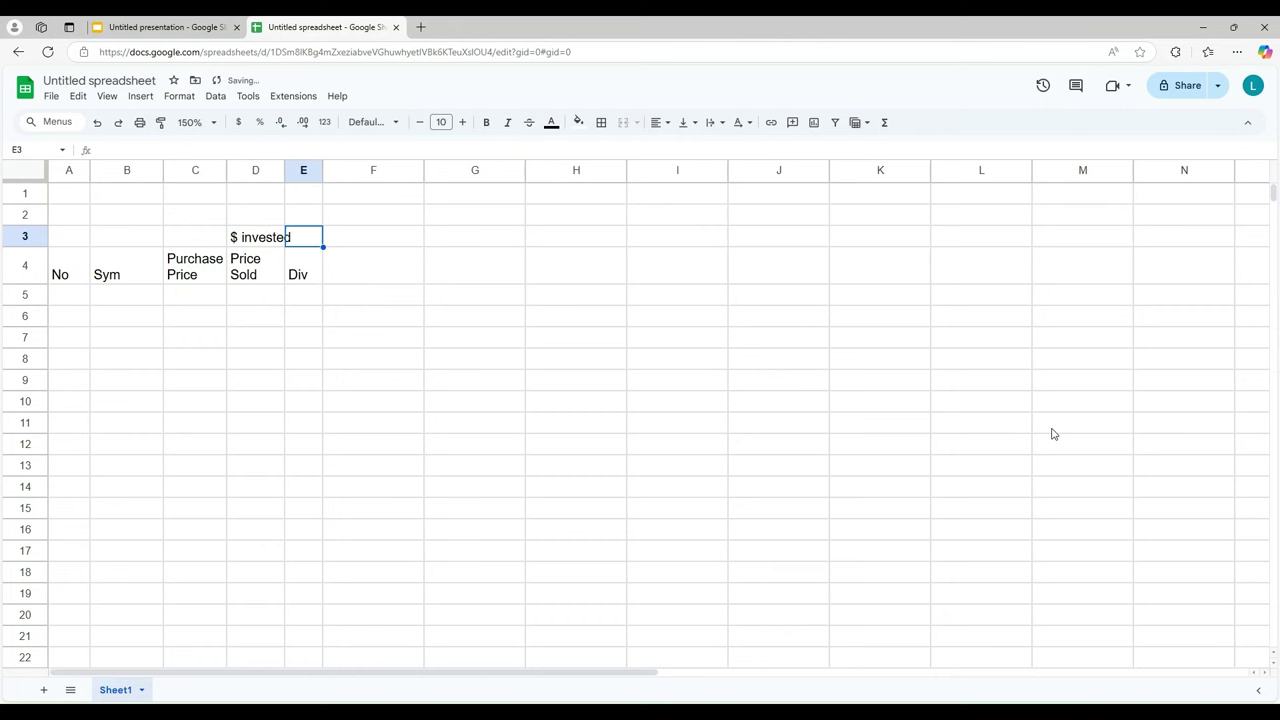
{"action": "key", "text": "Right"}
{"action": "type", "text": "$"}
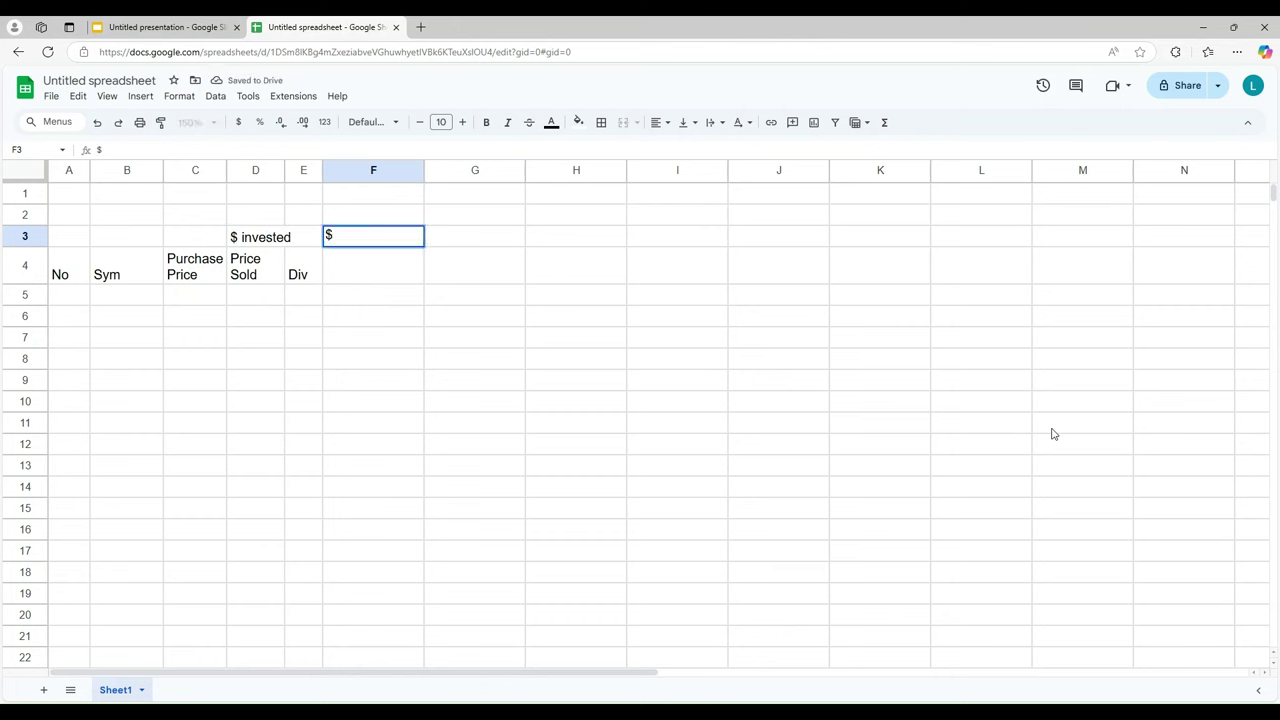
{"action": "type", "text": "5,000"}
{"action": "key", "text": "Return"}
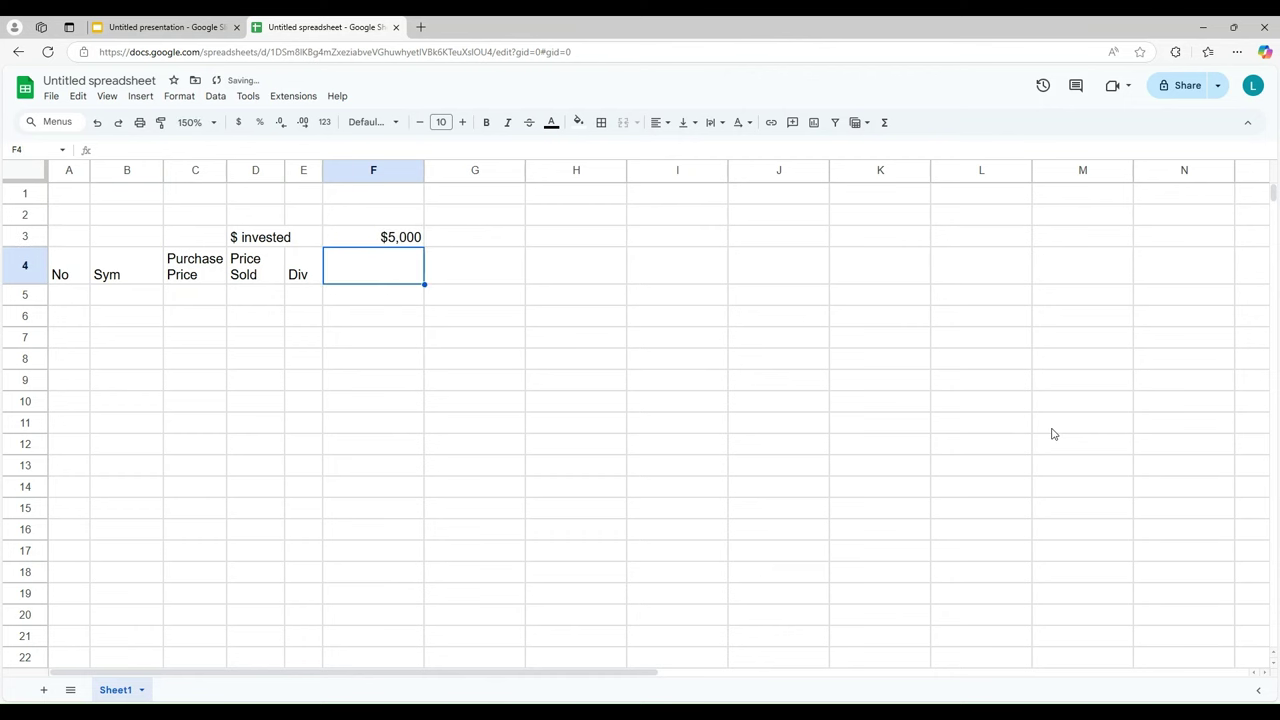
Step: Fill in row 5 with No 1, symbol ABCD, purchase price 20, price sold 18 and Div 4
{"action": "left_click", "coordinate": [55, 300]}
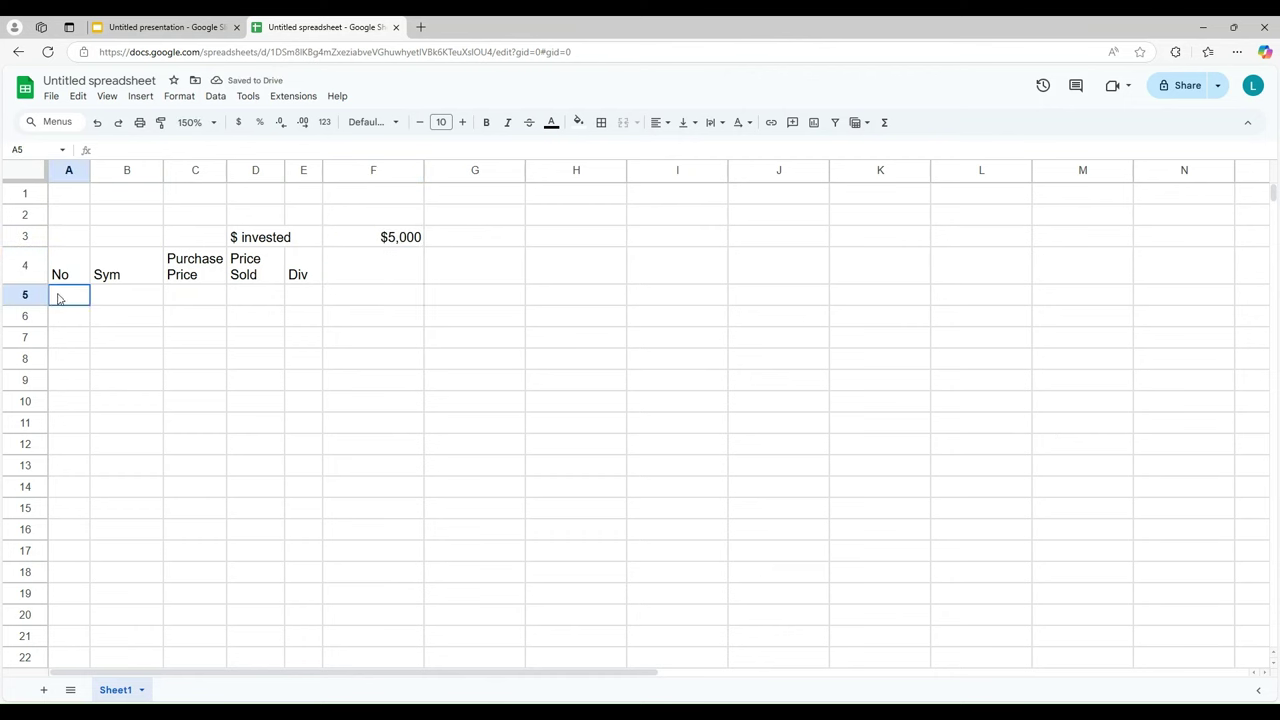
{"action": "type", "text": "1"}
{"action": "key", "text": "Tab"}
{"action": "type", "text": "A"}
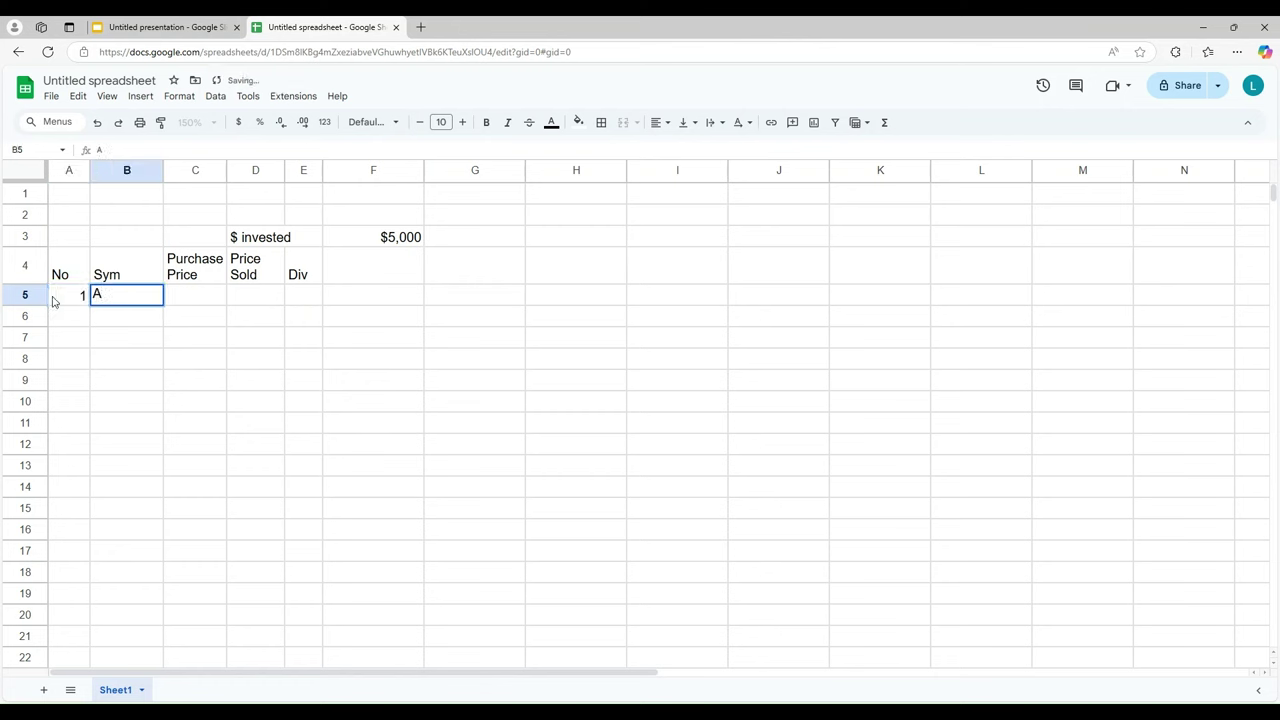
{"action": "type", "text": "BCD"}
{"action": "key", "text": "Tab"}
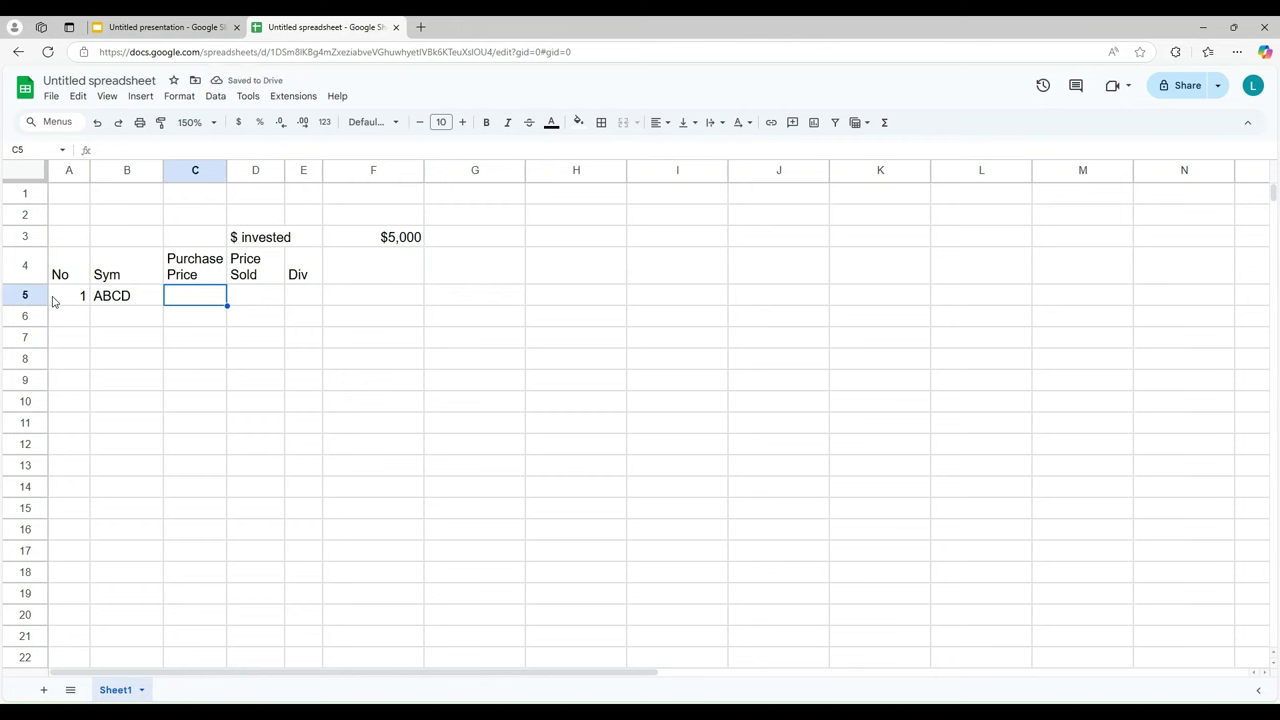
{"action": "type", "text": "20"}
{"action": "key", "text": "Tab"}
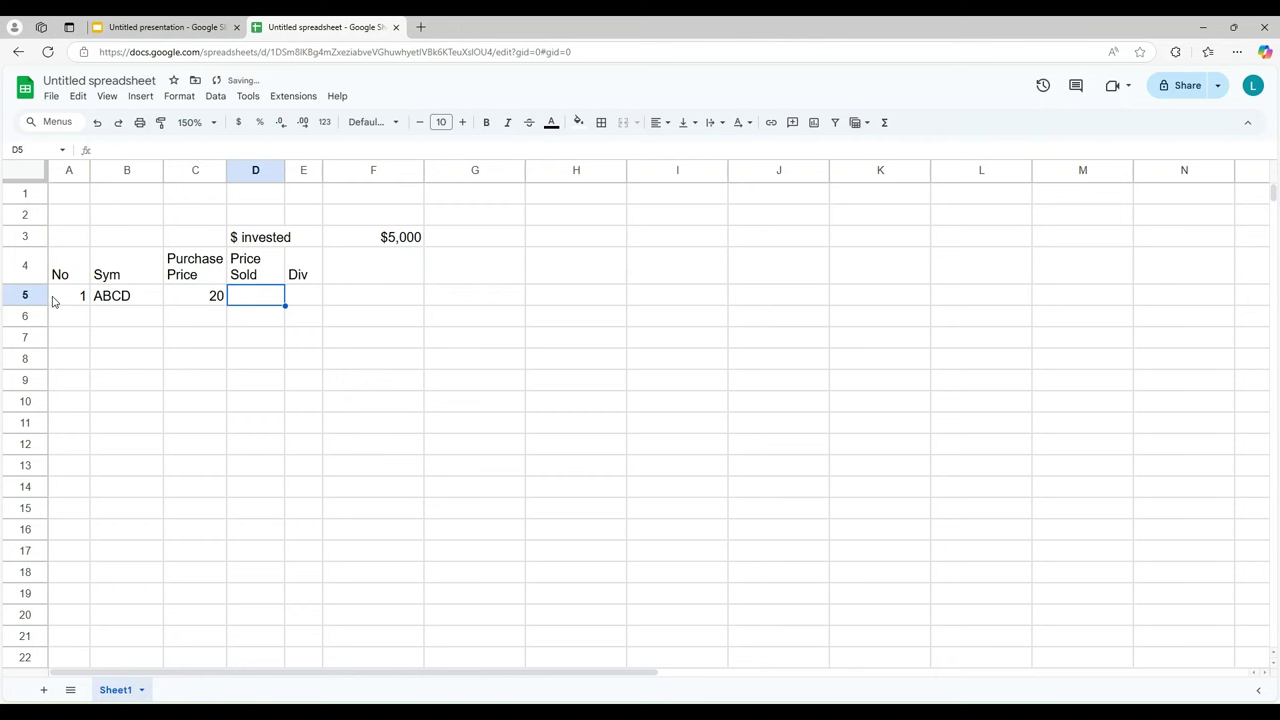
{"action": "type", "text": "18"}
{"action": "key", "text": "Tab"}
{"action": "type", "text": "4"}
{"action": "key", "text": "Tab"}
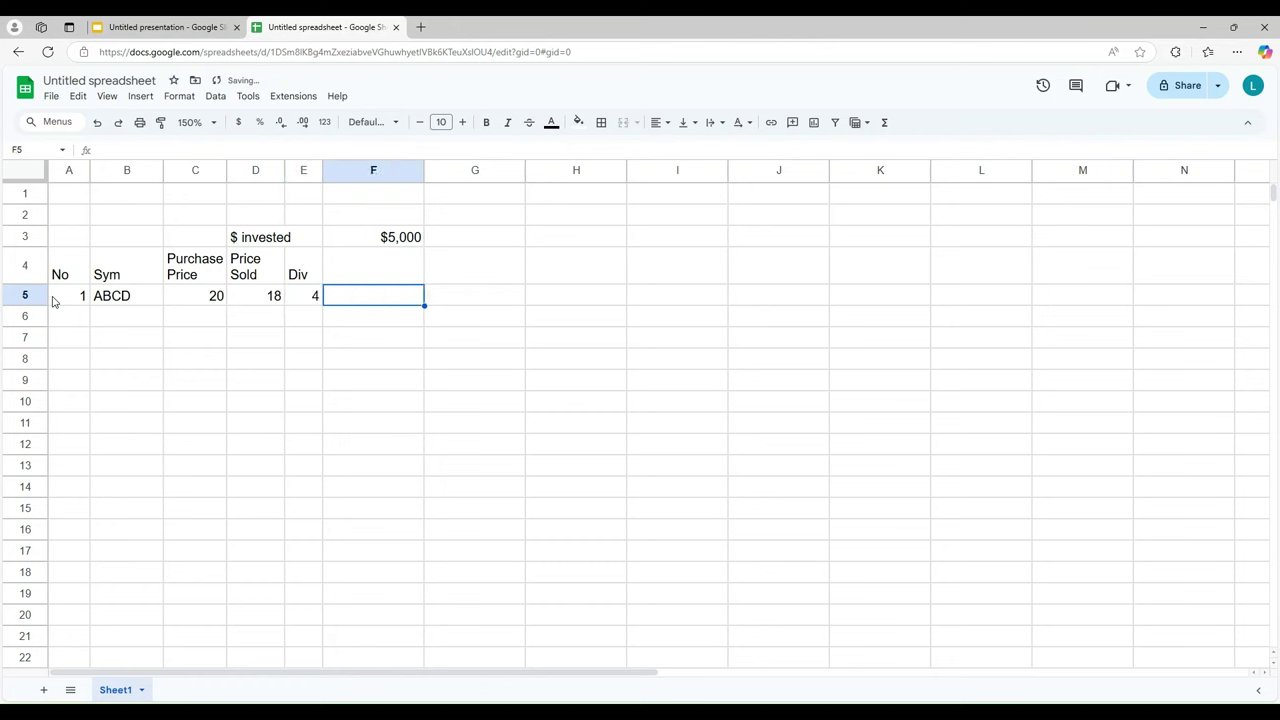
Step: Fill the Purchase Price, Price Sold and Div heading cells C4:E4 with yellow
{"action": "left_click", "coordinate": [175, 268]}
{"action": "left_click_drag", "start_coordinate": [175, 268], "coordinate": [309, 269]}
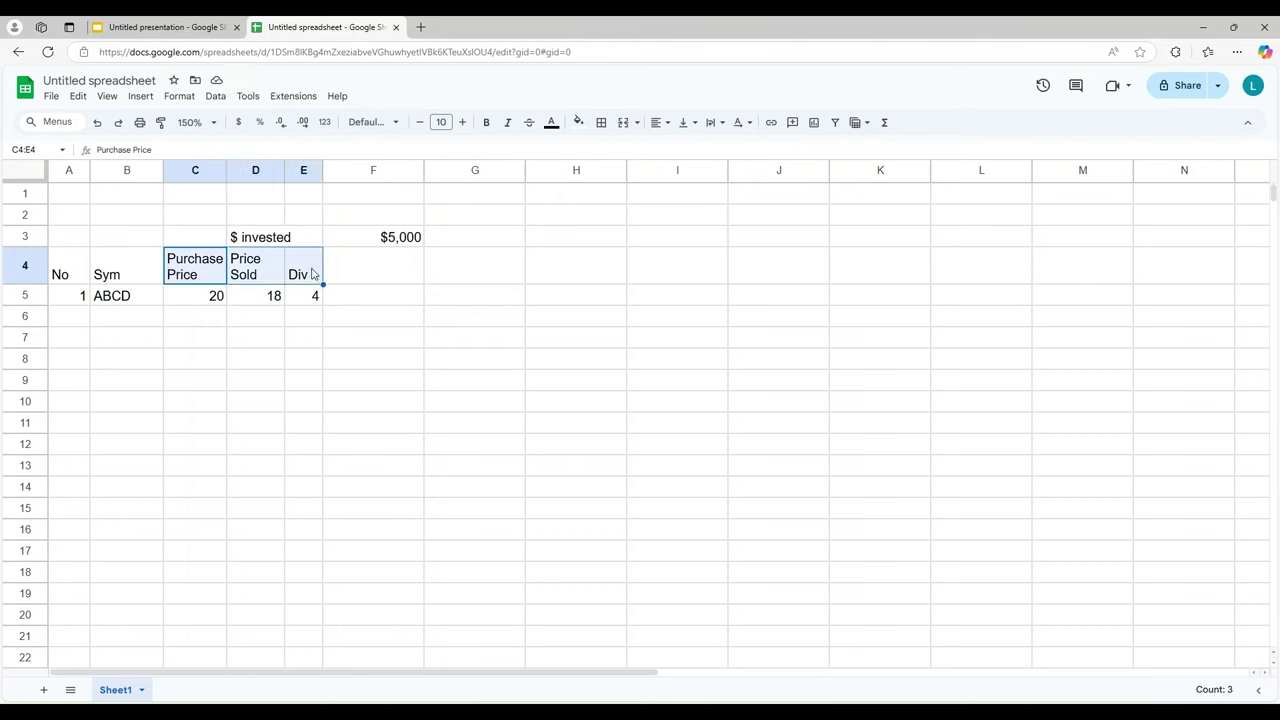
{"action": "left_click", "coordinate": [578, 122]}
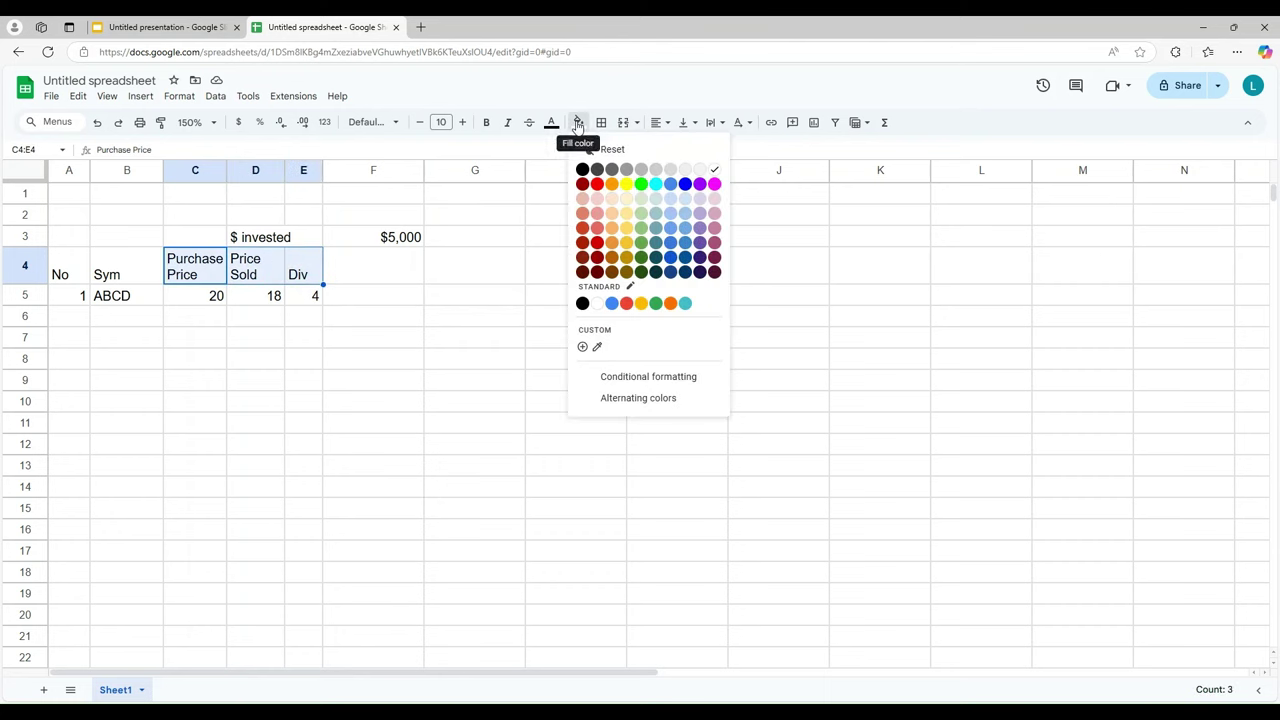
{"action": "left_click", "coordinate": [626, 184]}
Step: Fill the range C4:E18 with yellow and make column B slightly narrower
{"action": "left_click_drag", "start_coordinate": [185, 268], "coordinate": [309, 574]}
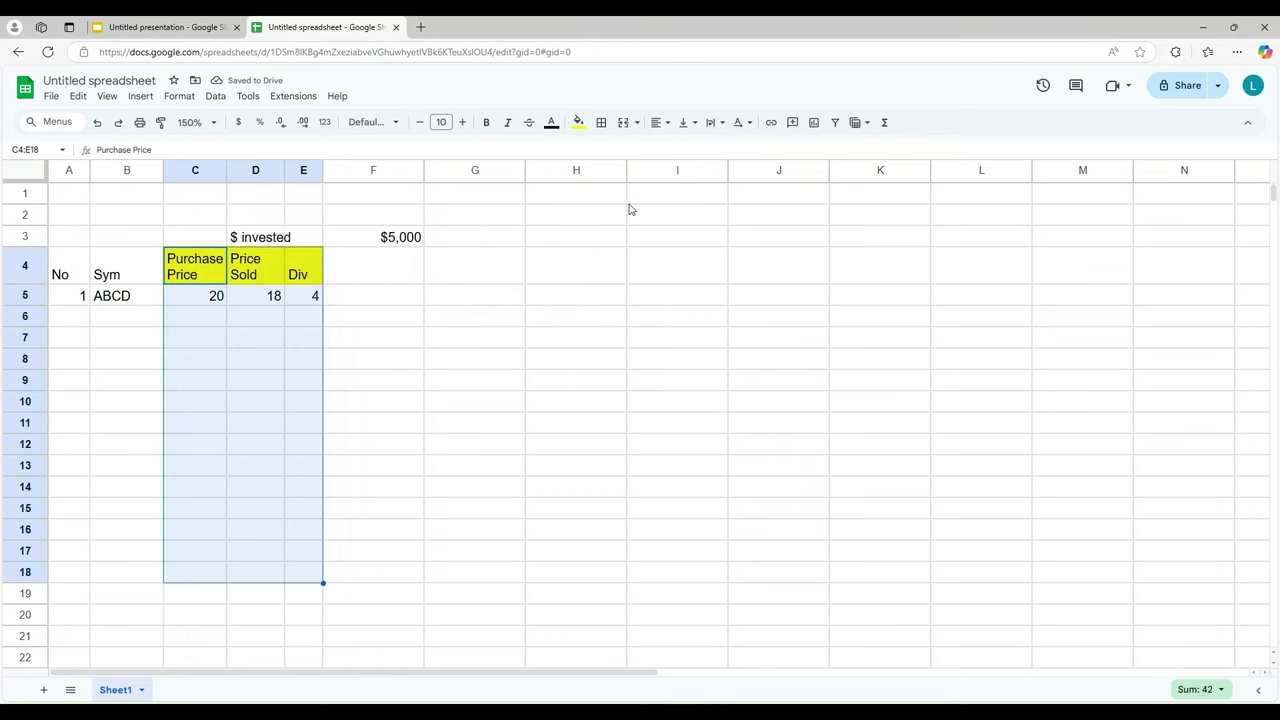
{"action": "left_click", "coordinate": [577, 122]}
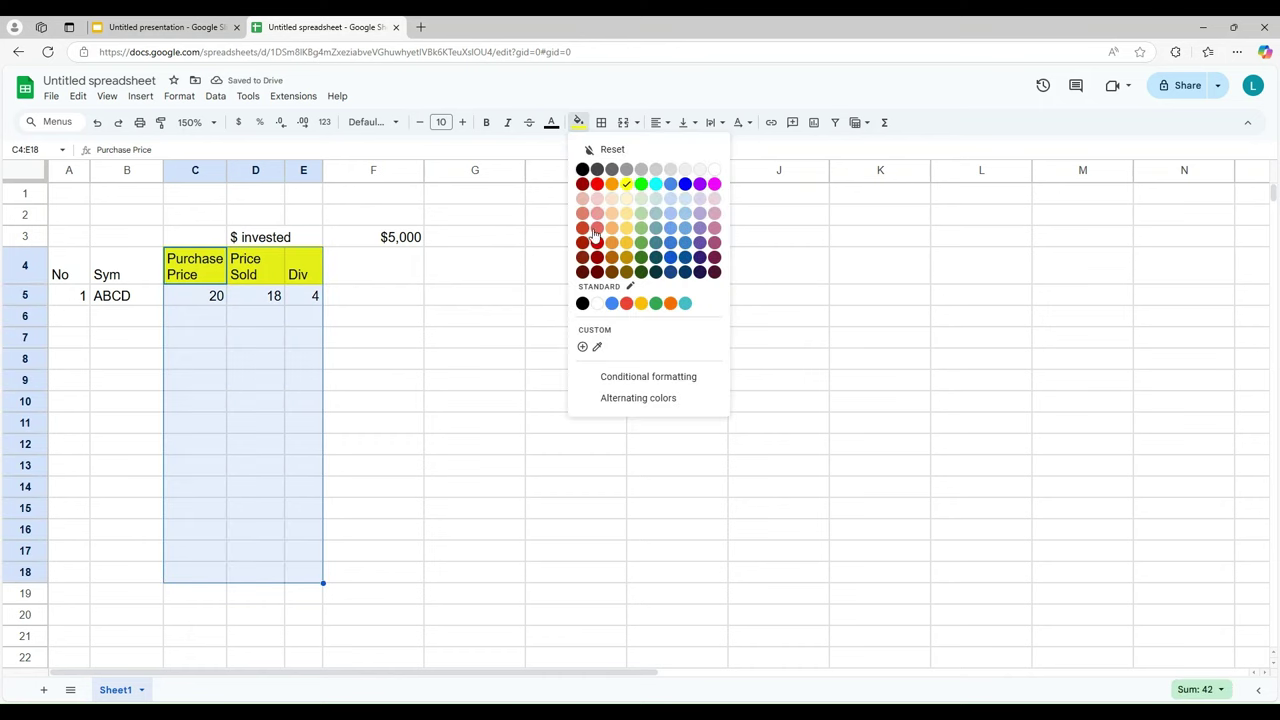
{"action": "left_click", "coordinate": [624, 181]}
{"action": "left_click", "coordinate": [380, 363]}
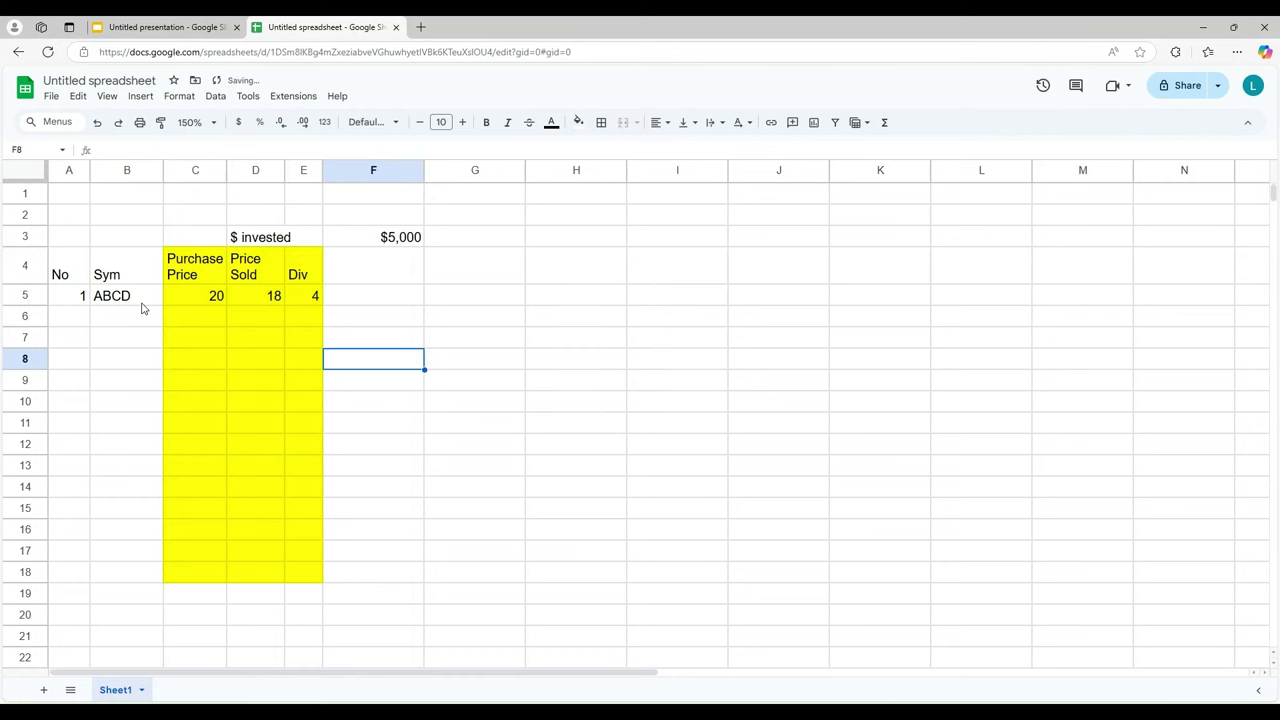
{"action": "left_click_drag", "start_coordinate": [163, 171], "coordinate": [150, 172]}
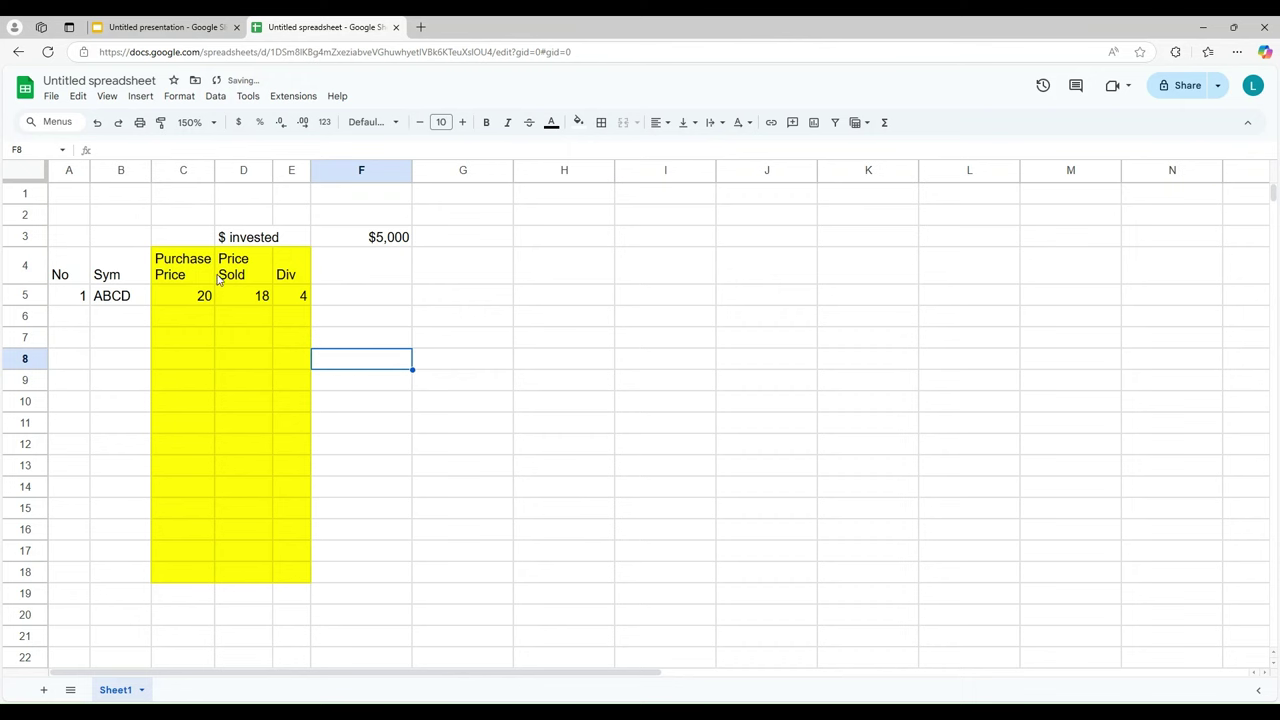
Step: Format the range C5:E18 as dollar currency and widen column E slightly to fit the dividend amounts
{"action": "left_click_drag", "start_coordinate": [155, 296], "coordinate": [285, 582]}
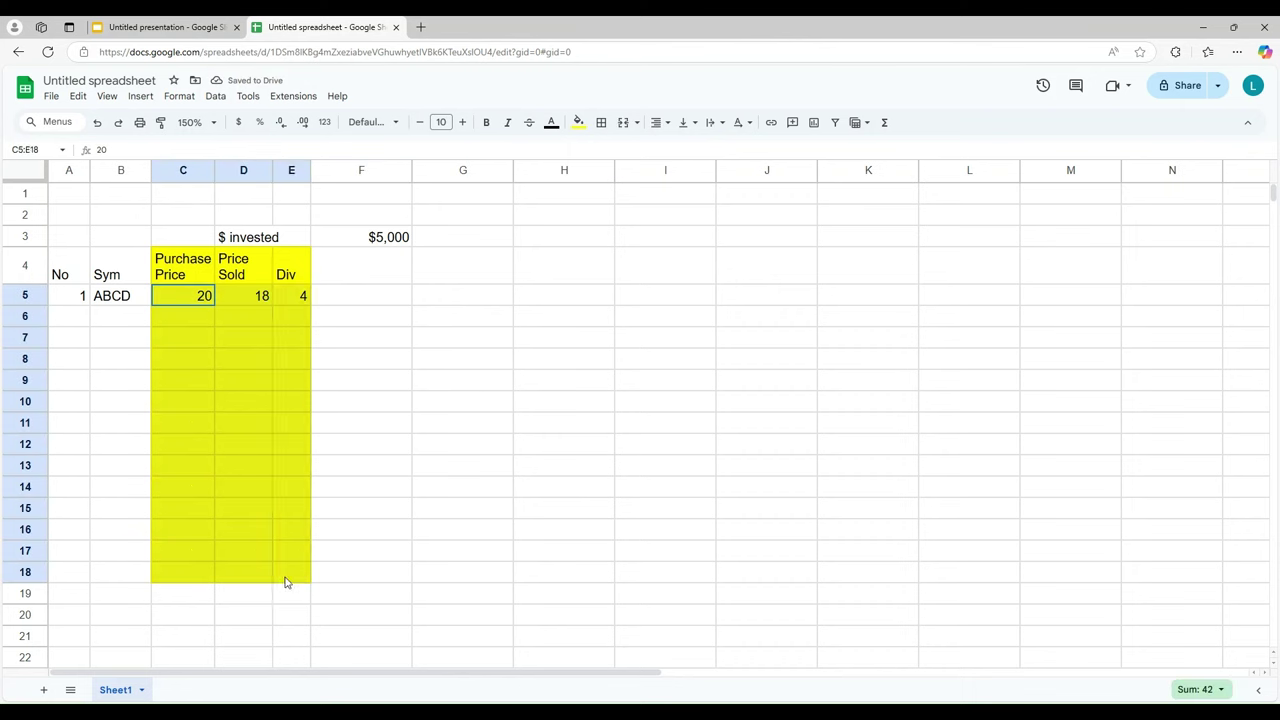
{"action": "left_click", "coordinate": [238, 122]}
{"action": "left_click", "coordinate": [335, 295]}
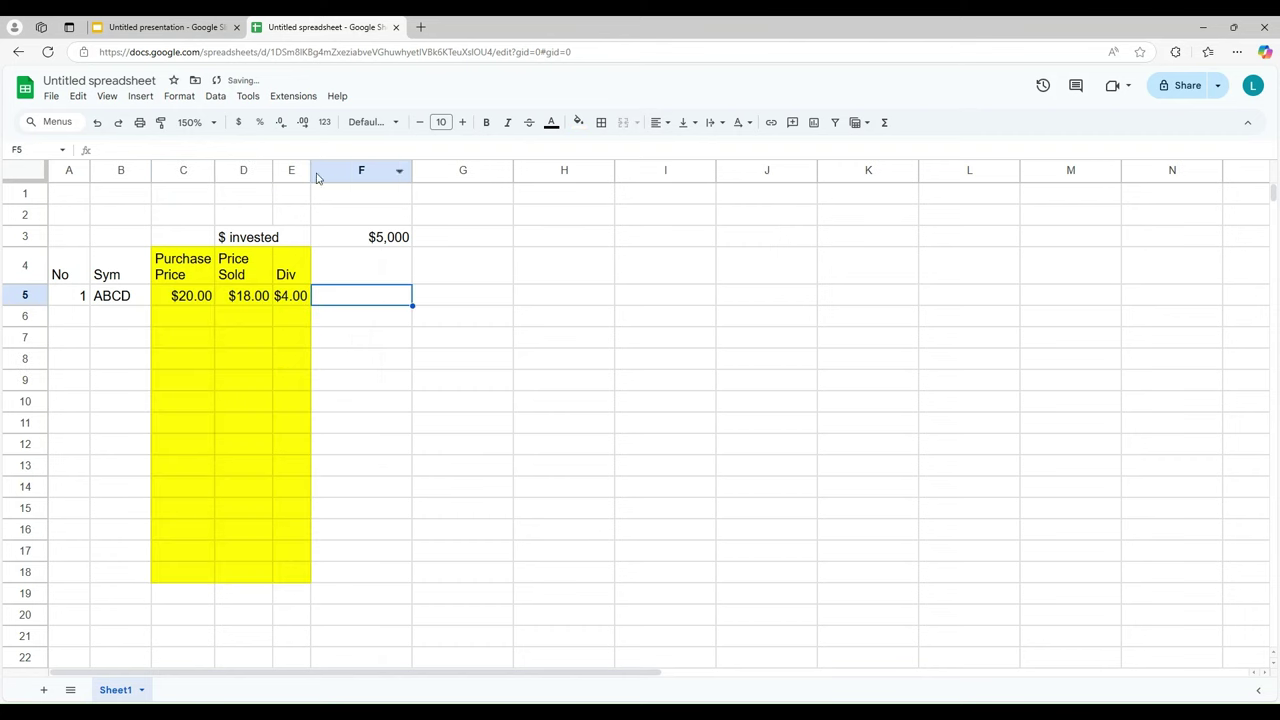
{"action": "left_click_drag", "start_coordinate": [311, 171], "coordinate": [318, 171]}
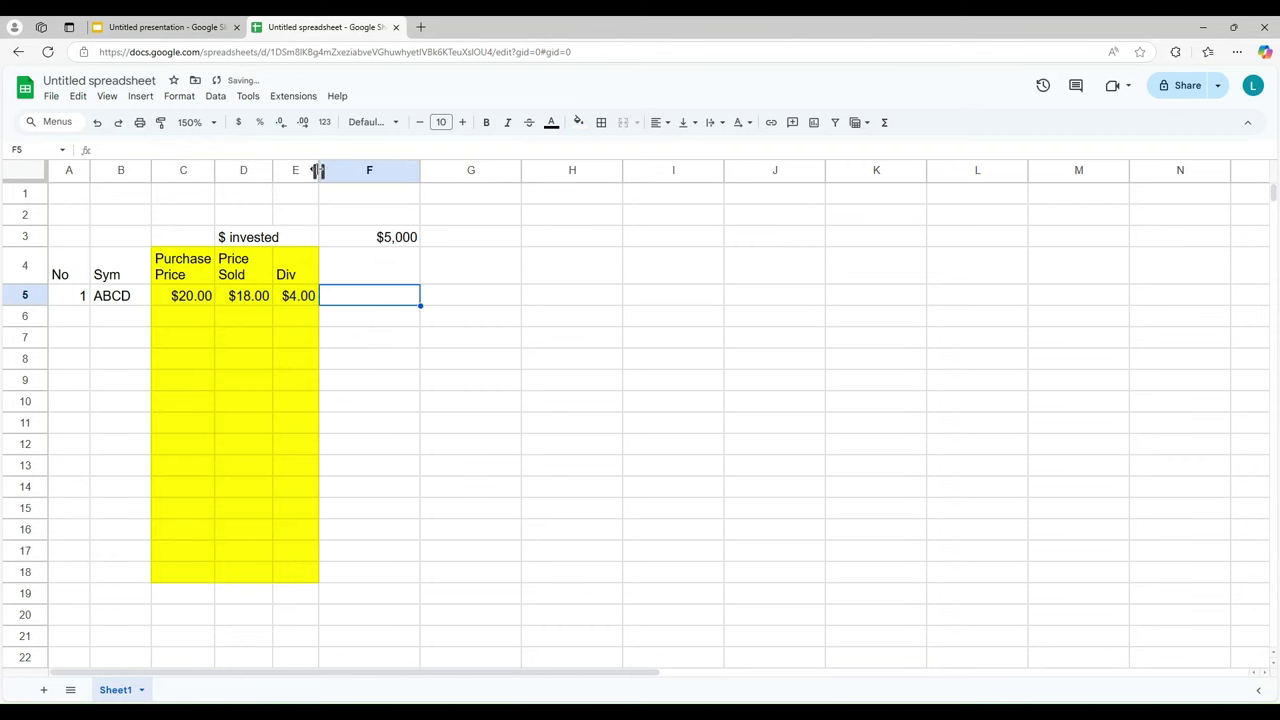
Step: Enter the heading "QTy" in cell F4, below the invested amount
{"action": "left_click", "coordinate": [387, 240]}
{"action": "key", "text": "Down"}
{"action": "type", "text": "QTy"}
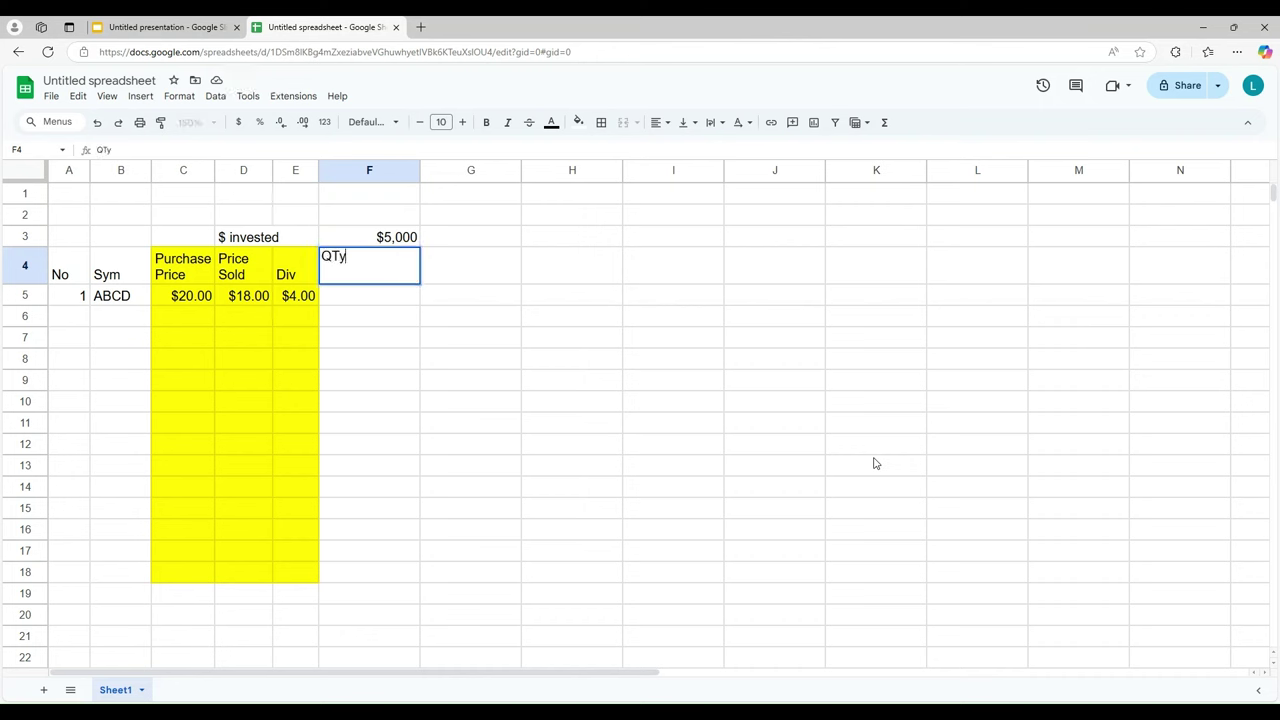
{"action": "key", "text": "Return"}
Step: Calculate the share quantity in cell F5 with the formula =F3/C5 and narrow column F
{"action": "type", "text": "="}
{"action": "key", "text": "Up"}
{"action": "key", "text": "Up"}
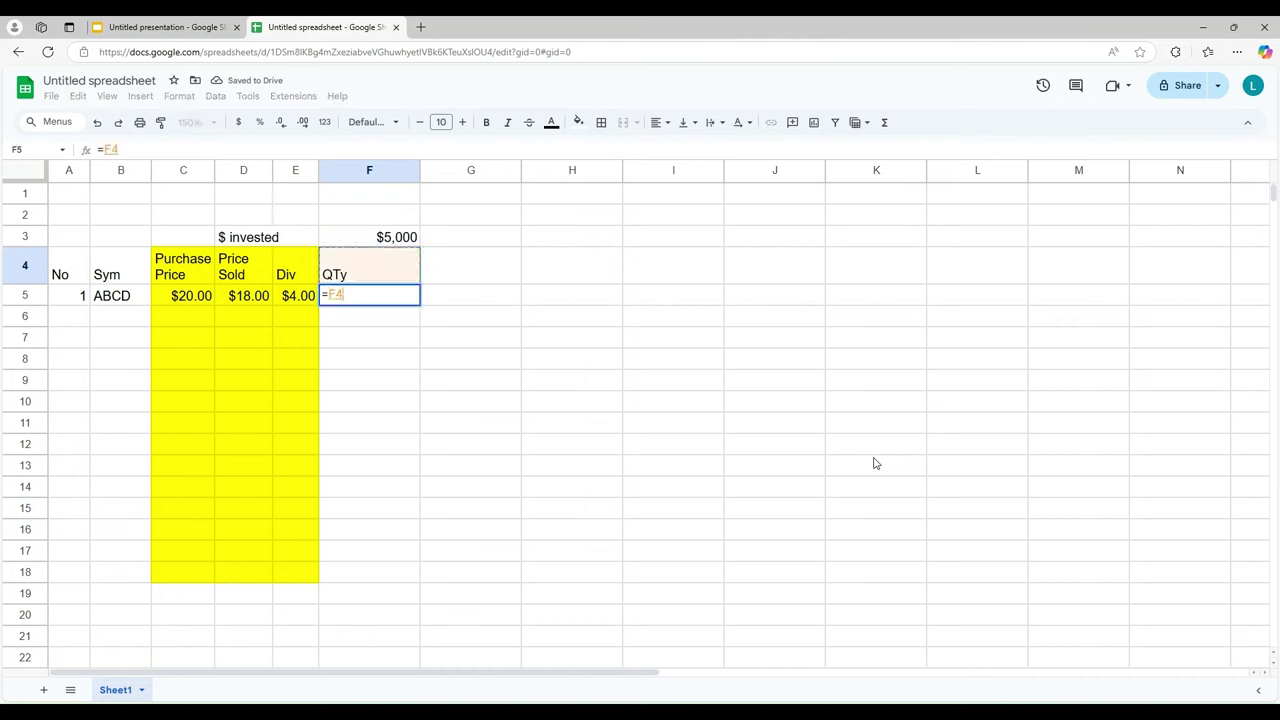
{"action": "type", "text": "/"}
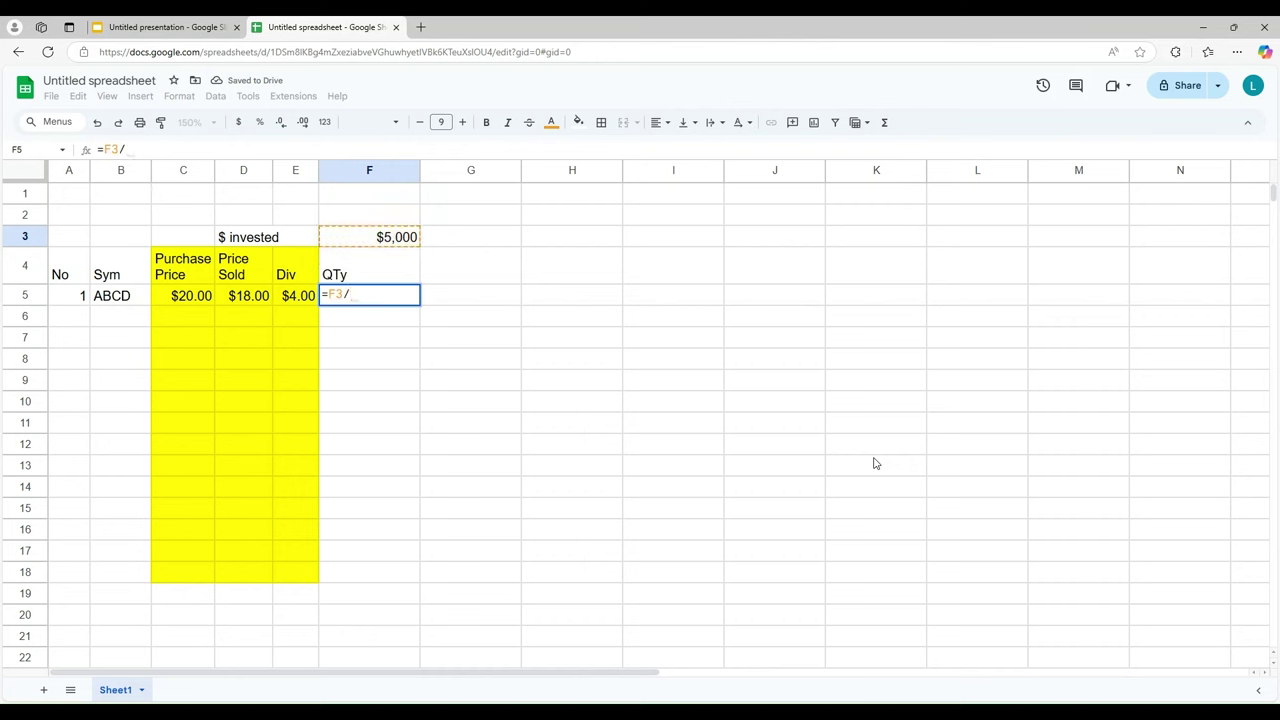
{"action": "key", "text": "Left"}
{"action": "key", "text": "Left"}
{"action": "key", "text": "Left"}
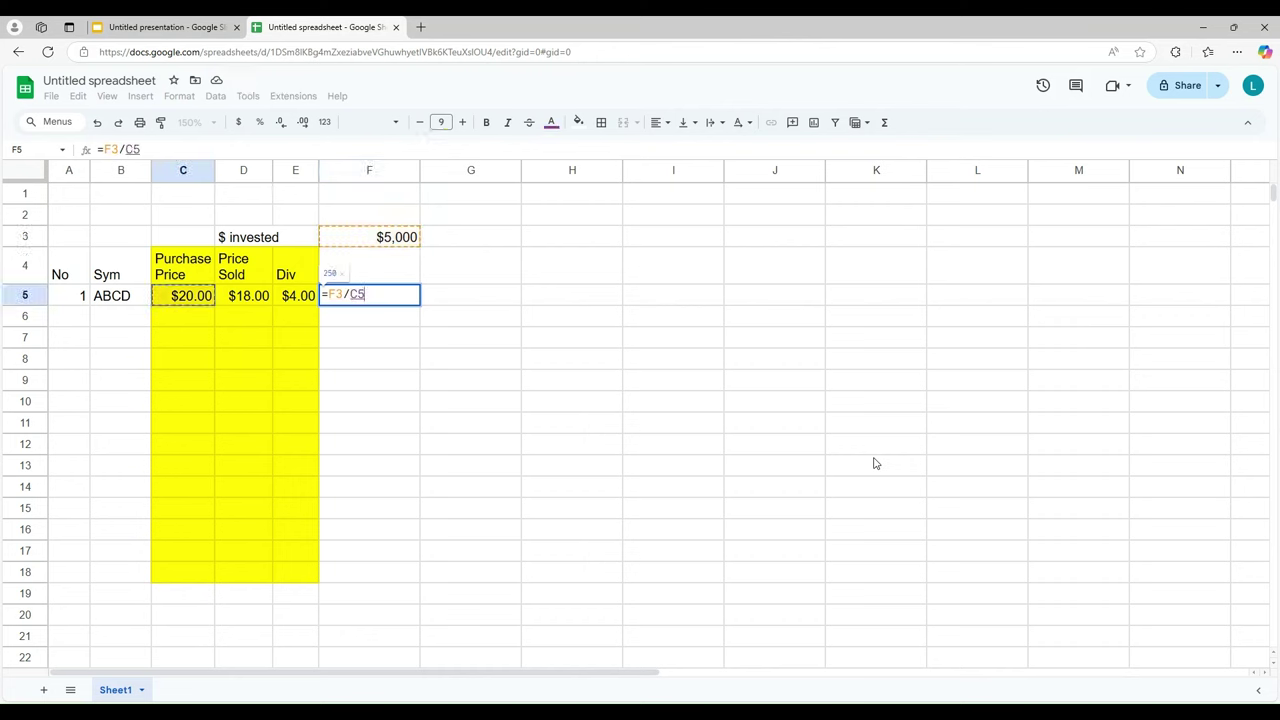
{"action": "key", "text": "Return"}
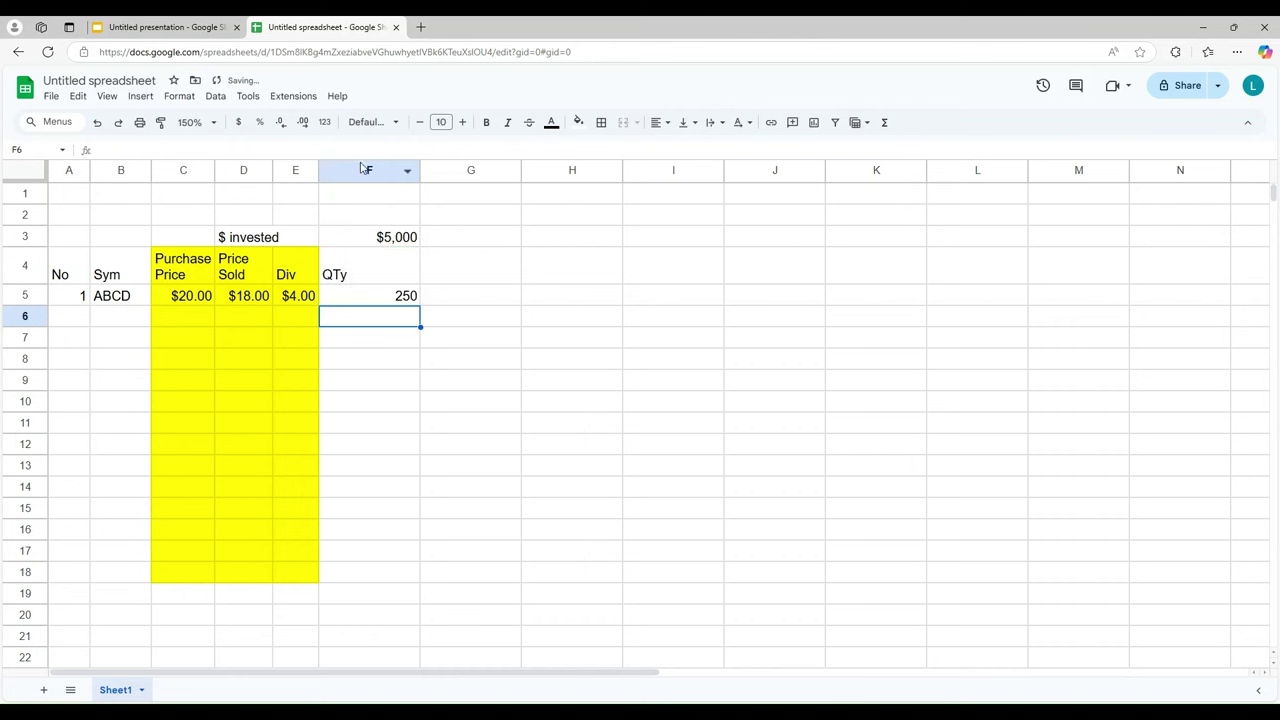
{"action": "left_click_drag", "start_coordinate": [419, 170], "coordinate": [377, 185]}
Step: Correct the capitalisation of the heading in cell F4 to "Qty"
{"action": "left_click", "coordinate": [344, 298]}
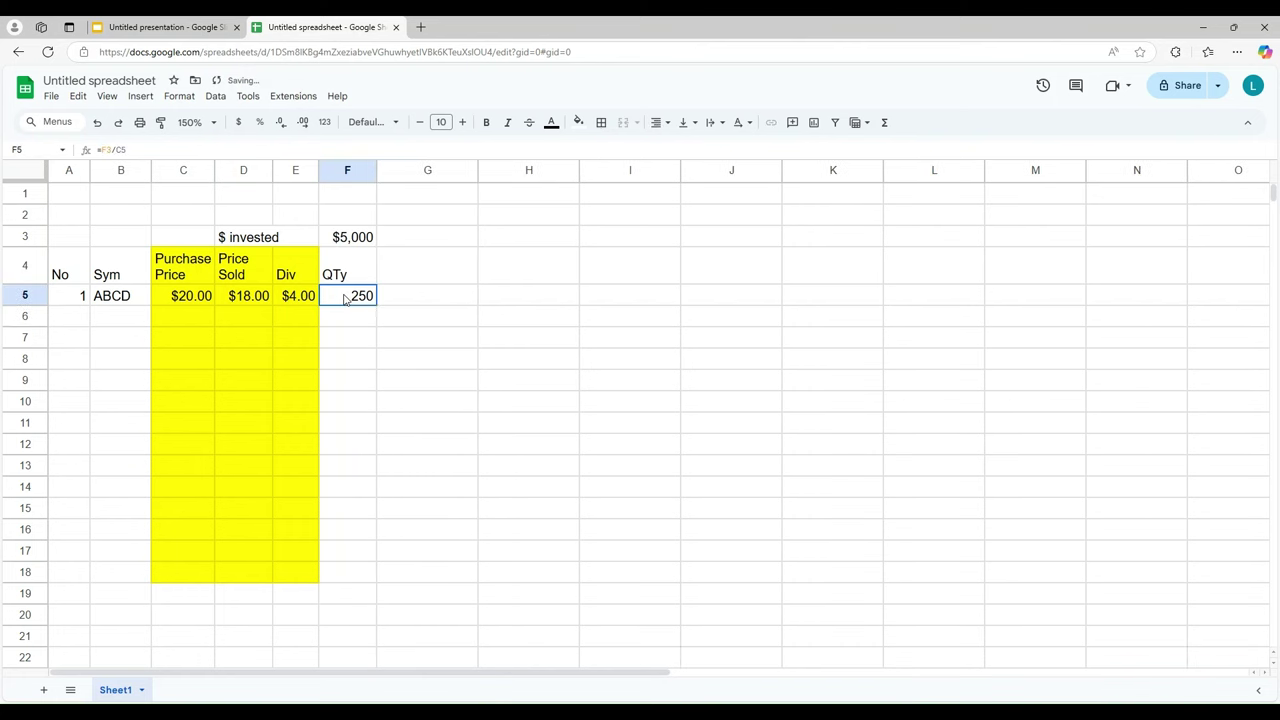
{"action": "left_click", "coordinate": [346, 282]}
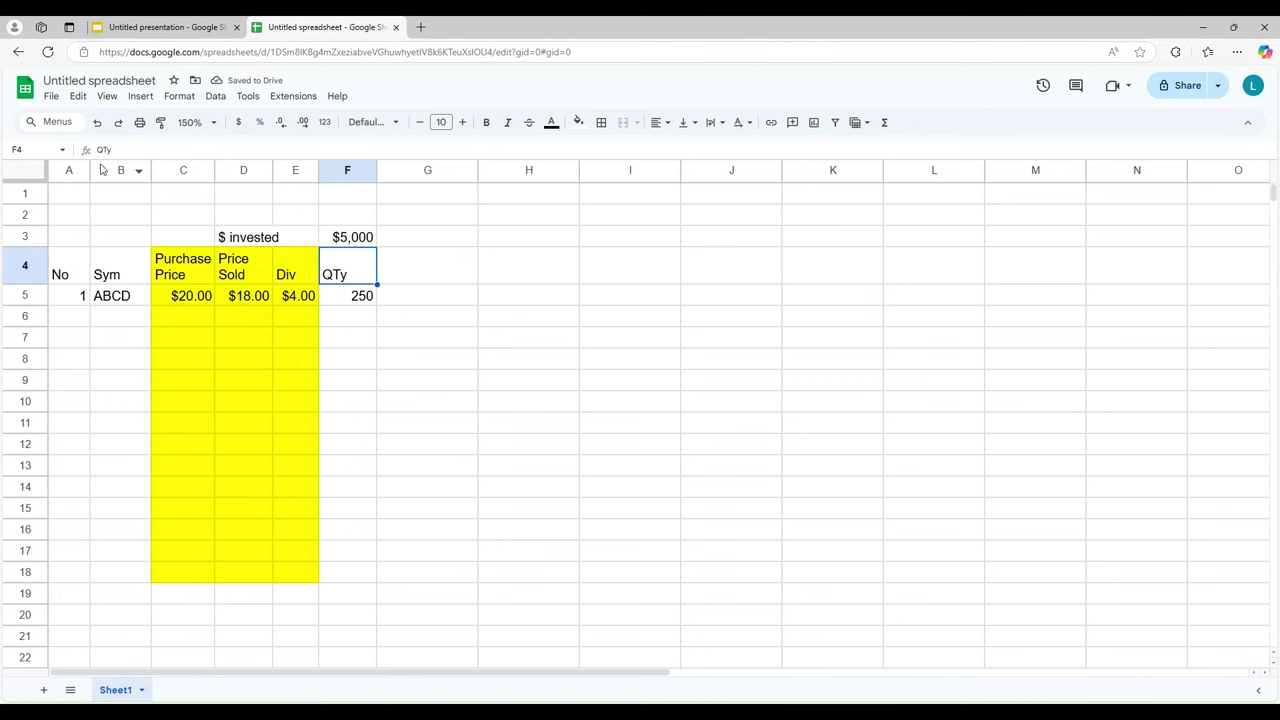
{"action": "key", "text": "BackSpace"}
{"action": "key", "text": "BackSpace"}
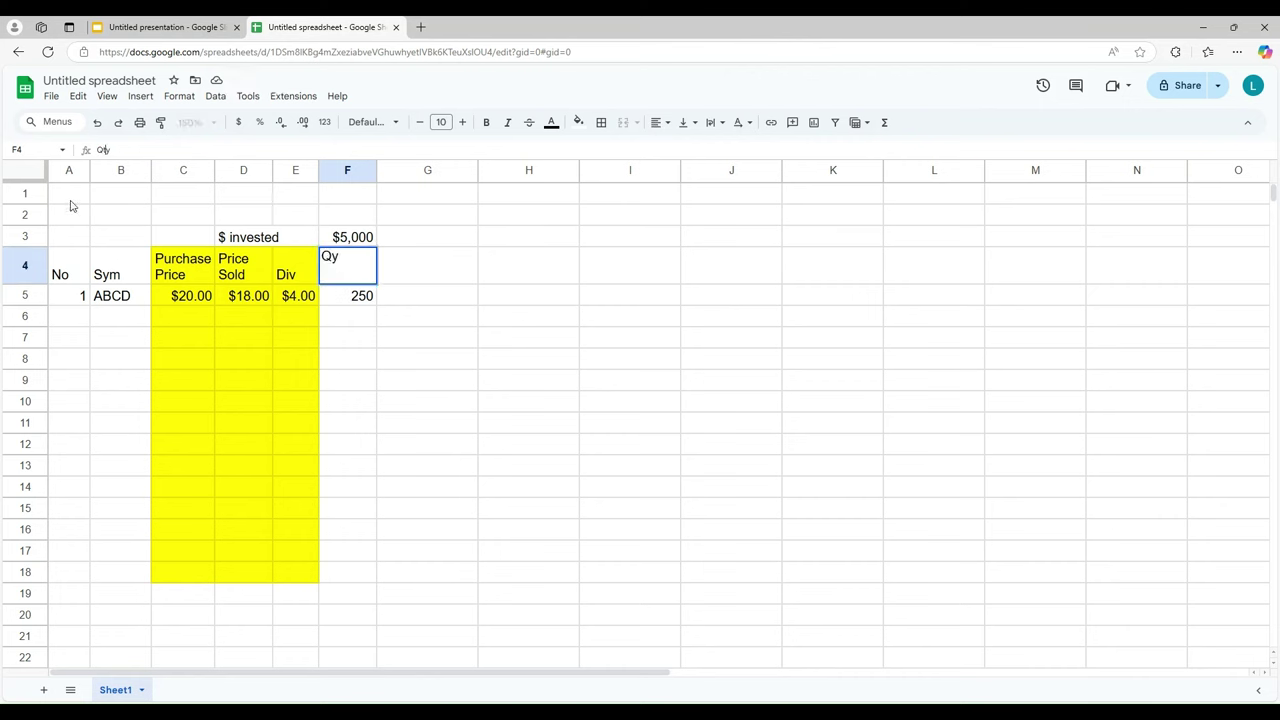
{"action": "type", "text": "ty"}
{"action": "key", "text": "Return"}
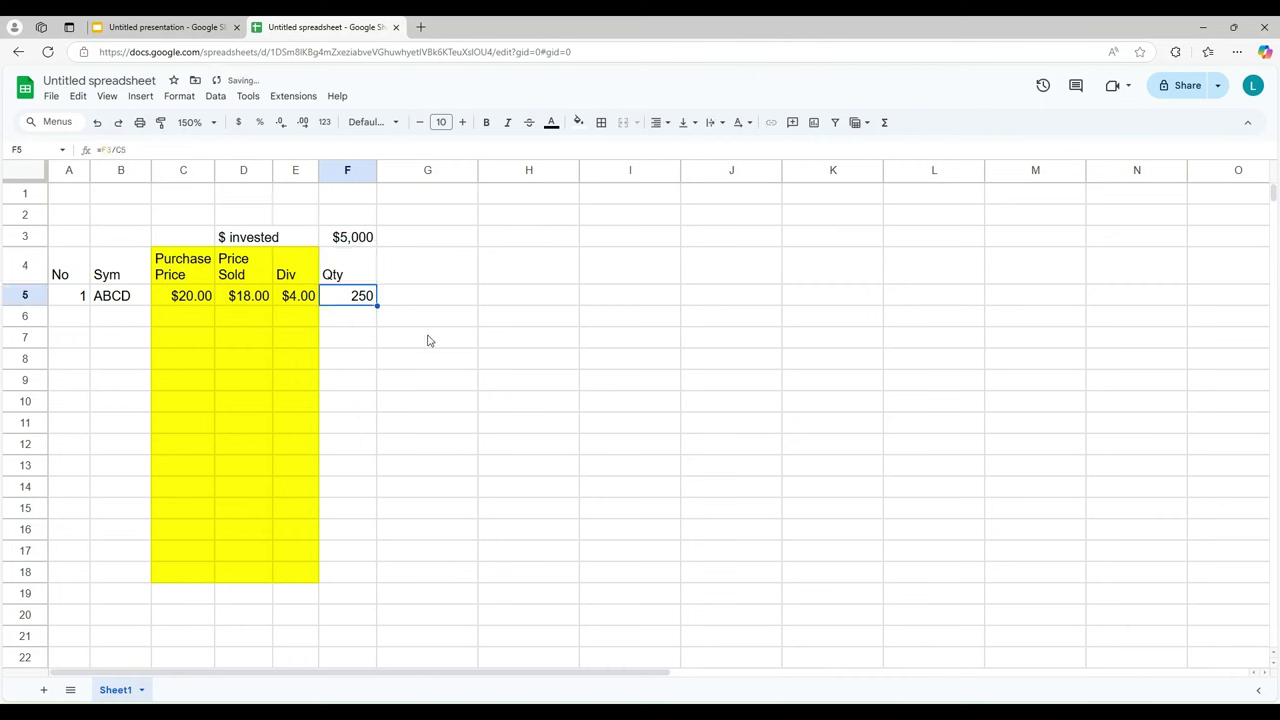
Step: Enter the heading "Sold Price" in cell G4
{"action": "left_click", "coordinate": [412, 277]}
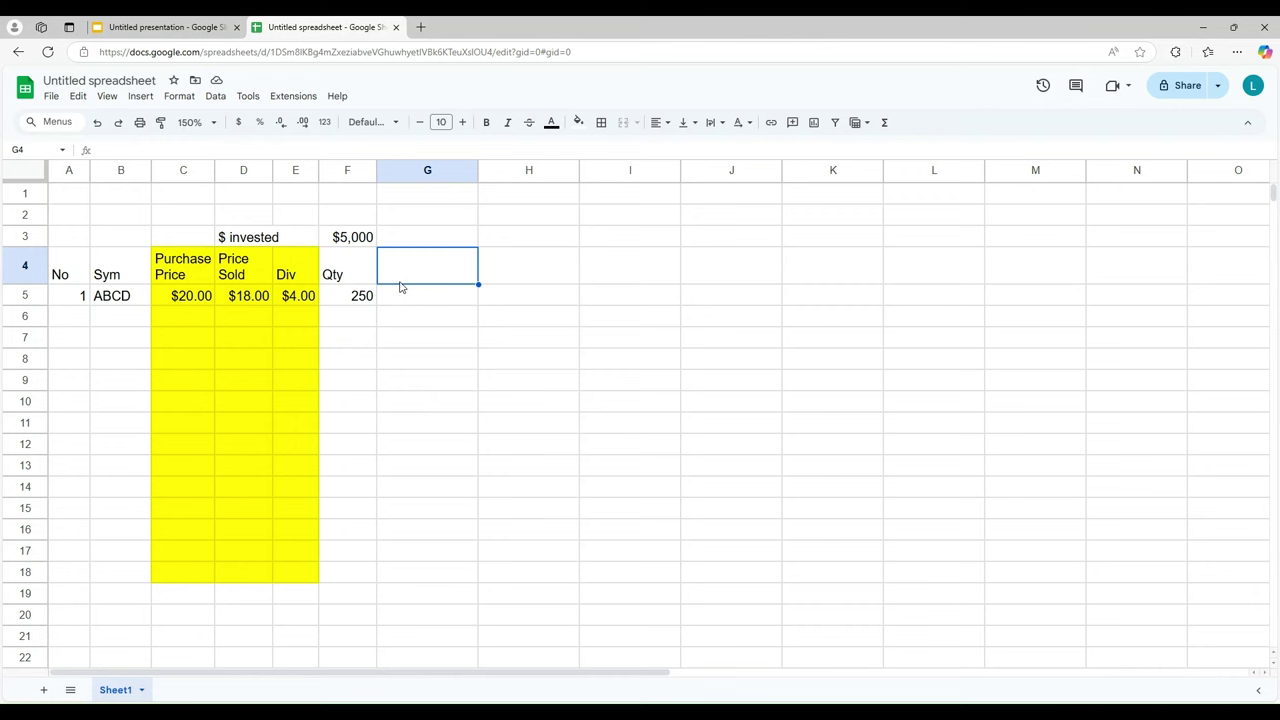
{"action": "type", "text": "Today"}
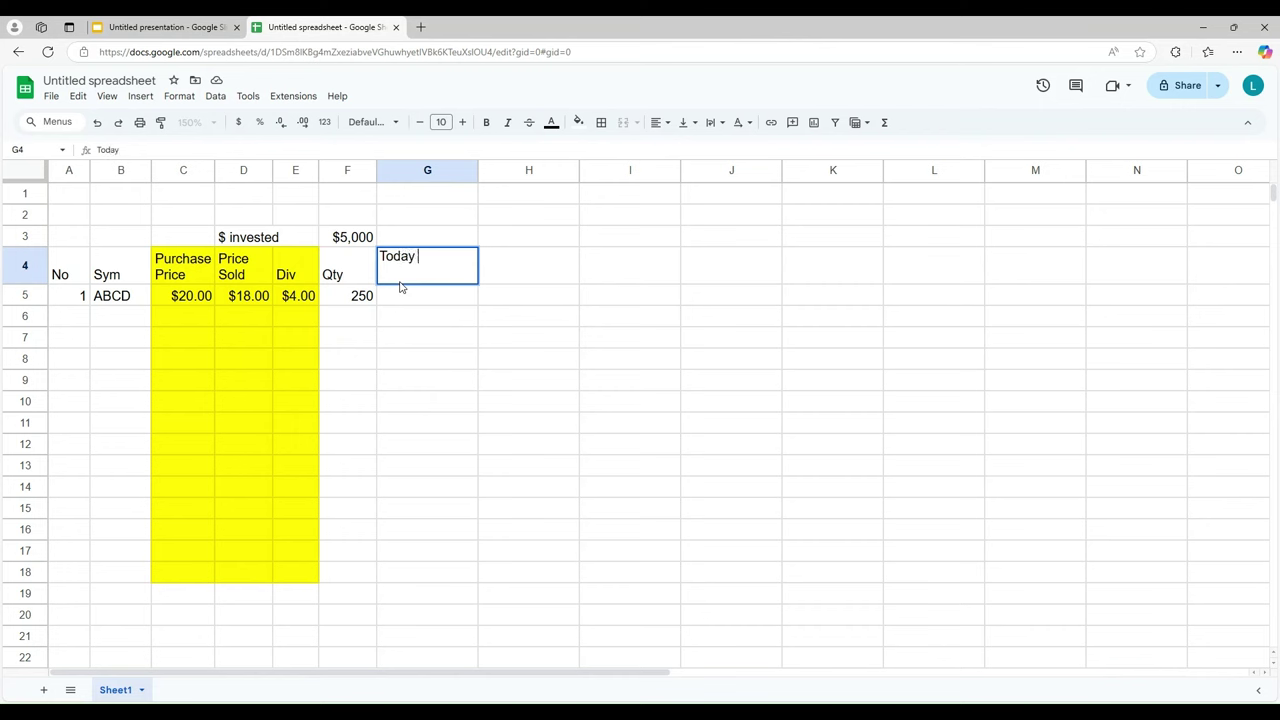
{"action": "key", "text": "BackSpace"}
{"action": "key", "text": "BackSpace"}
{"action": "key", "text": "BackSpace"}
{"action": "key", "text": "BackSpace"}
{"action": "key", "text": "BackSpace"}
{"action": "type", "text": "Sold Price"}
{"action": "key", "text": "Return"}
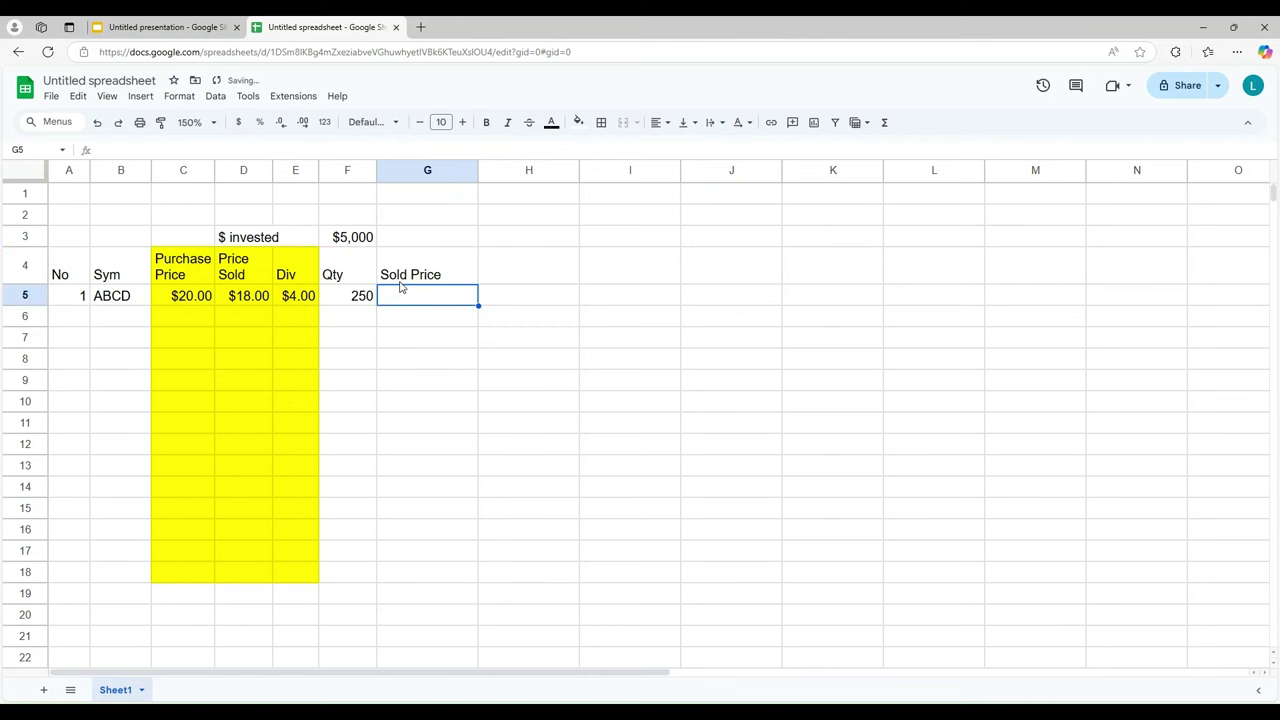
Step: Calculate the total sale value in cell G5 with the formula =D5*F5 and narrow column G
{"action": "type", "text": "="}
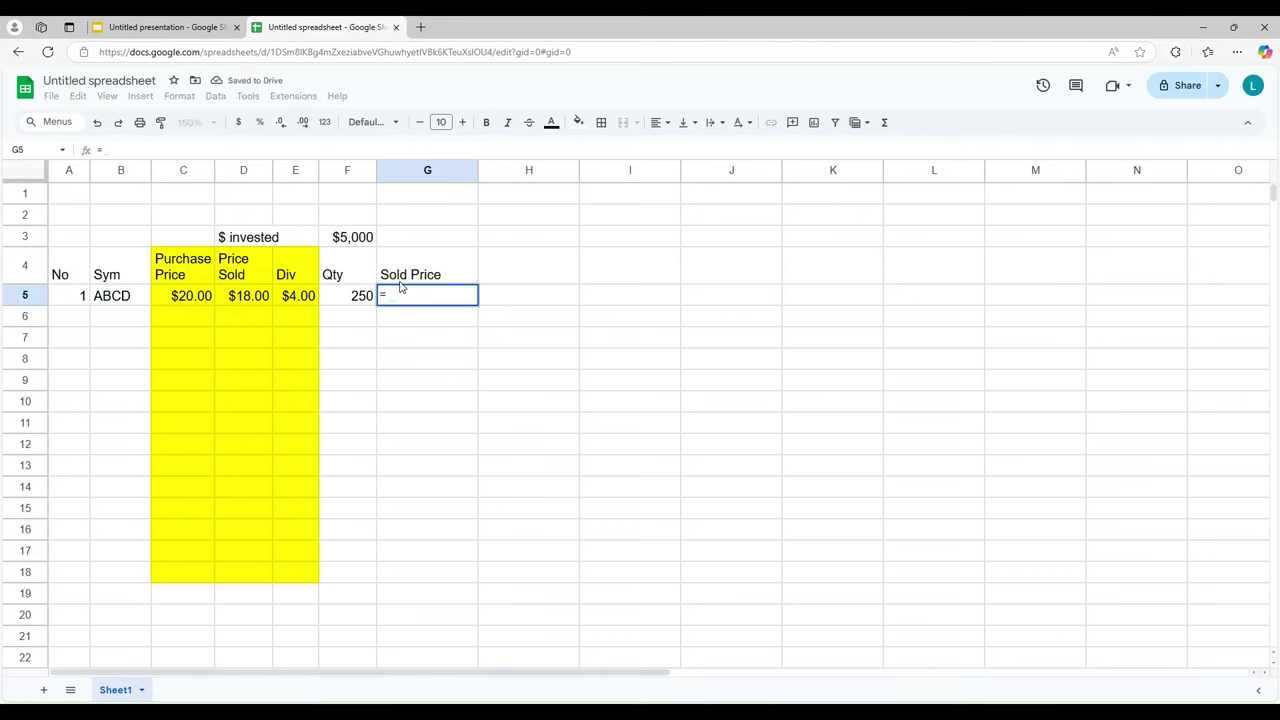
{"action": "key", "text": "Left"}
{"action": "key", "text": "Left"}
{"action": "key", "text": "Left"}
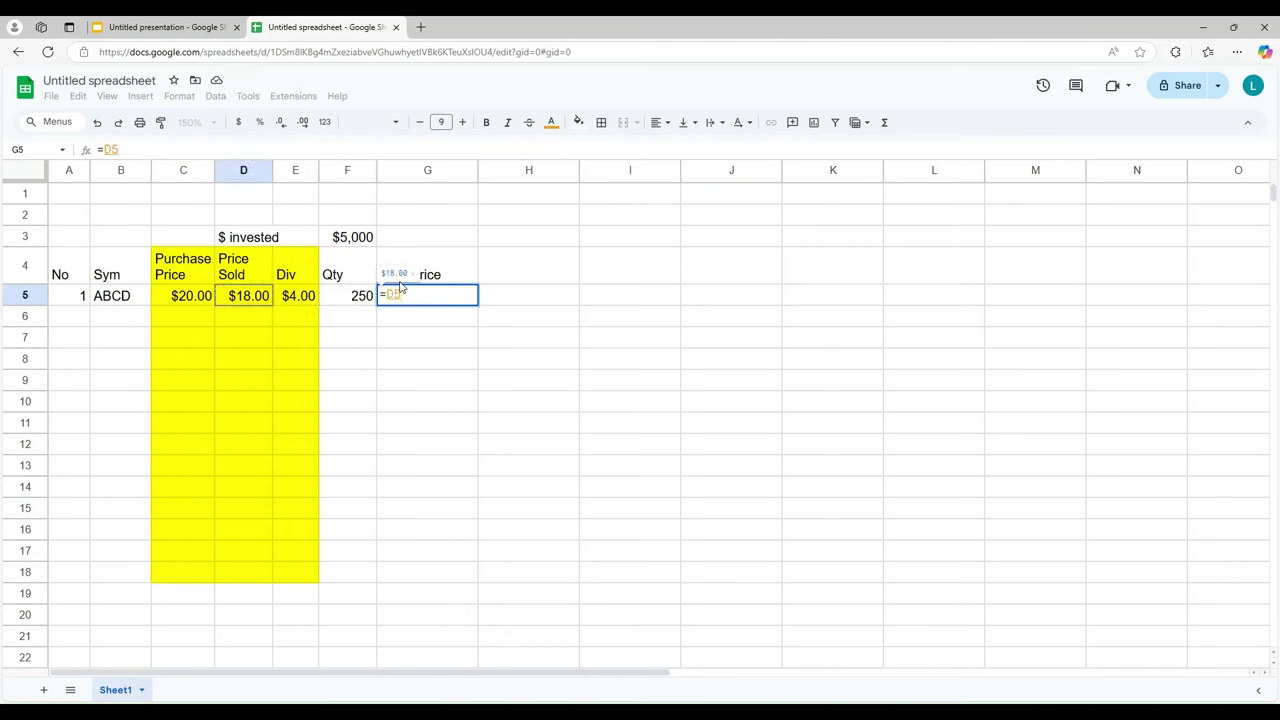
{"action": "type", "text": "*"}
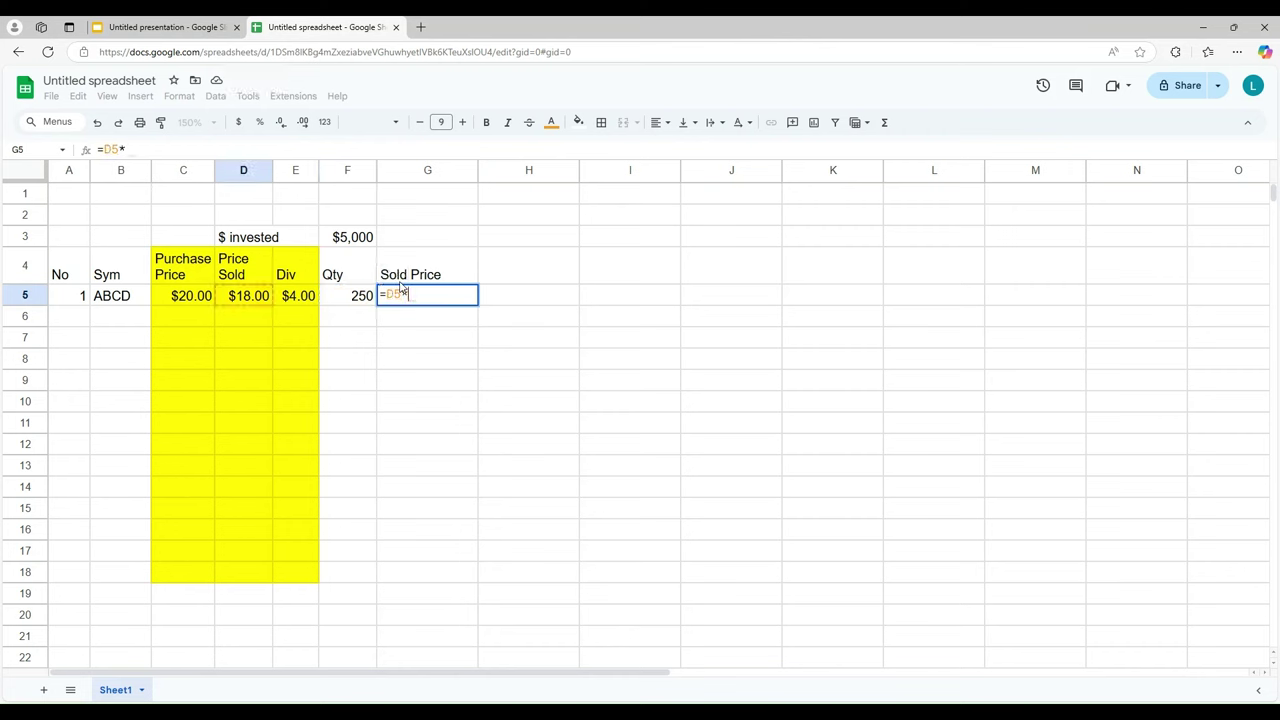
{"action": "key", "text": "Left"}
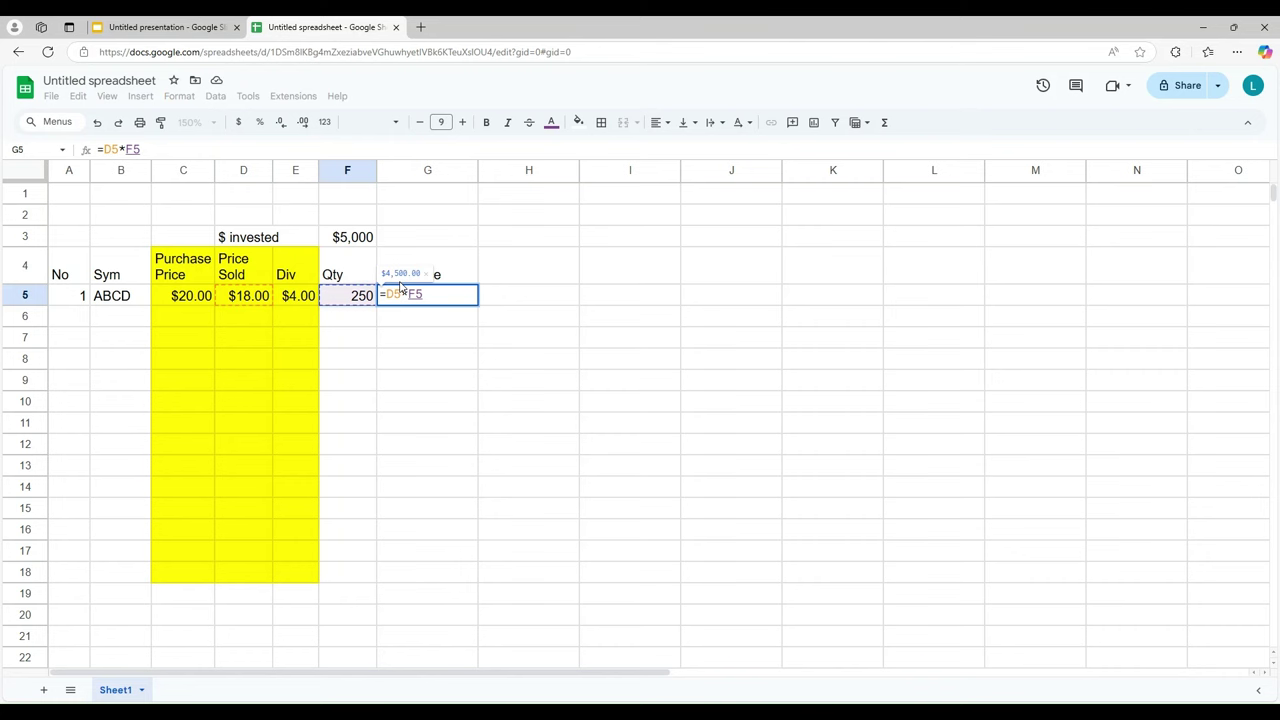
{"action": "key", "text": "Return"}
{"action": "left_click_drag", "start_coordinate": [478, 170], "coordinate": [447, 171]}
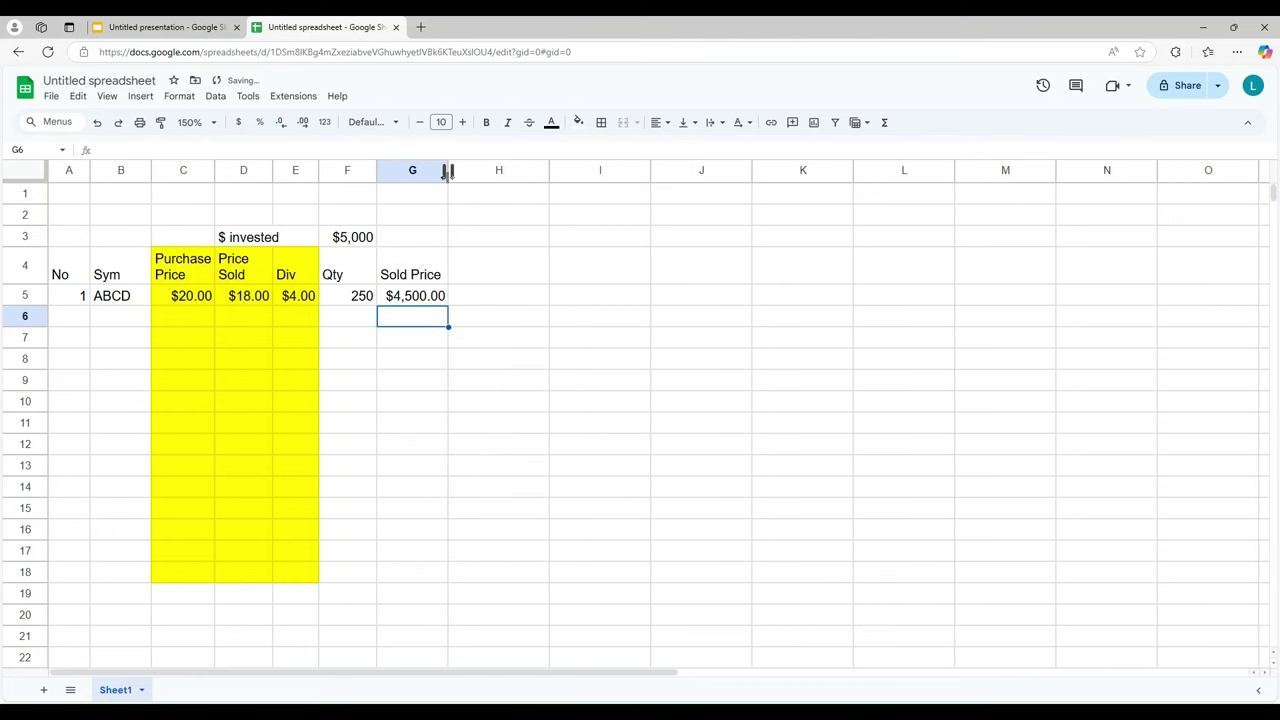
Step: Review the invested amount, quantity, price sold, sold price and dividend cells for the first stock
{"action": "left_click", "coordinate": [494, 272]}
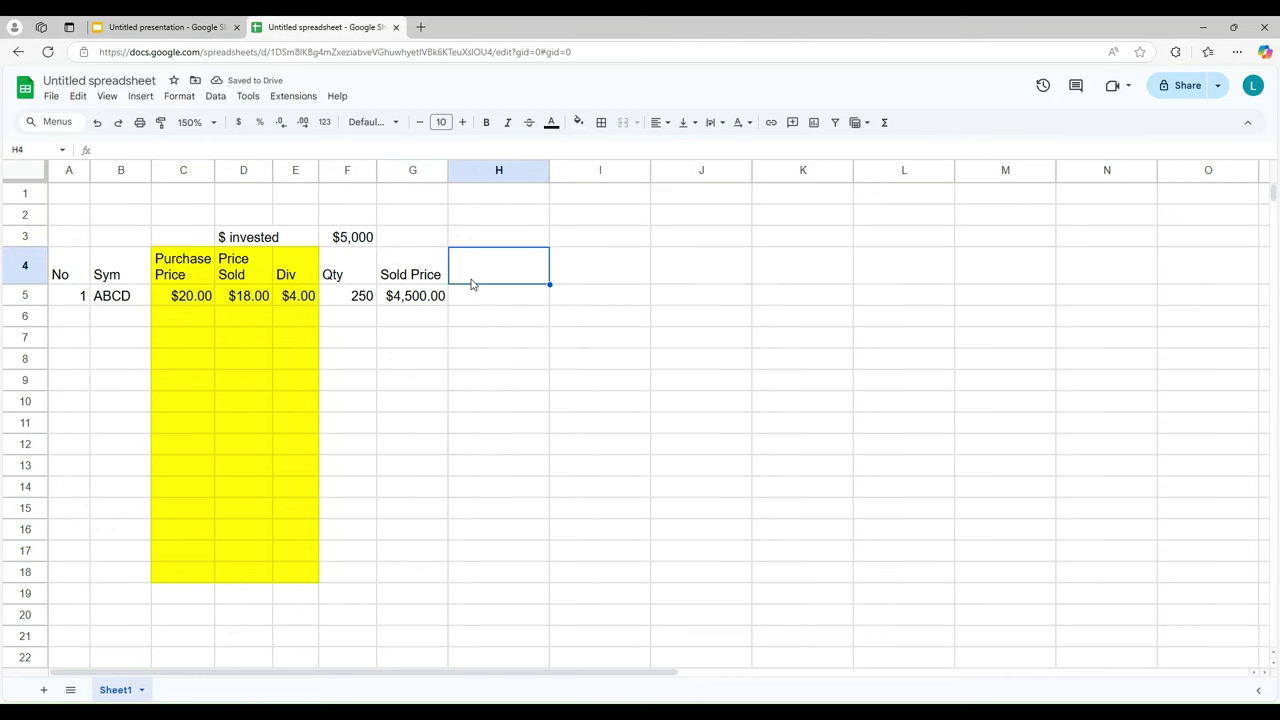
{"action": "key", "text": "Up"}
{"action": "key", "text": "Left"}
{"action": "key", "text": "Left"}
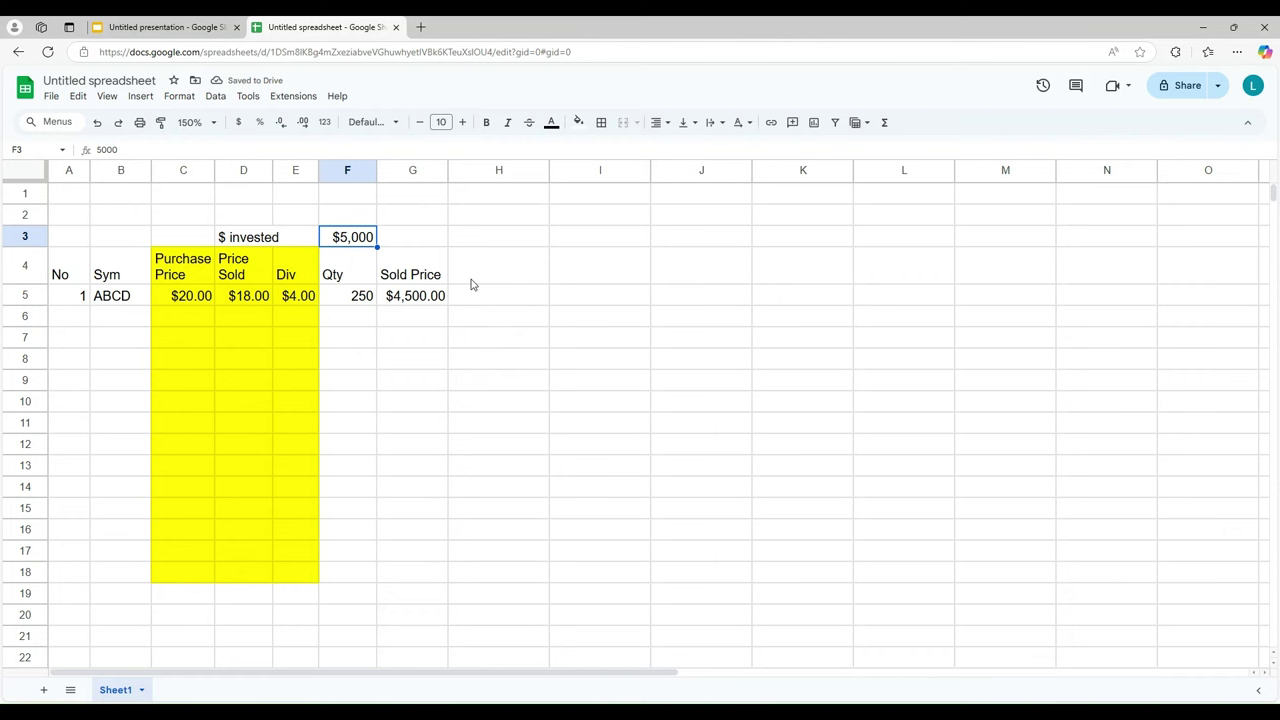
{"action": "key", "text": "Down"}
{"action": "key", "text": "Down"}
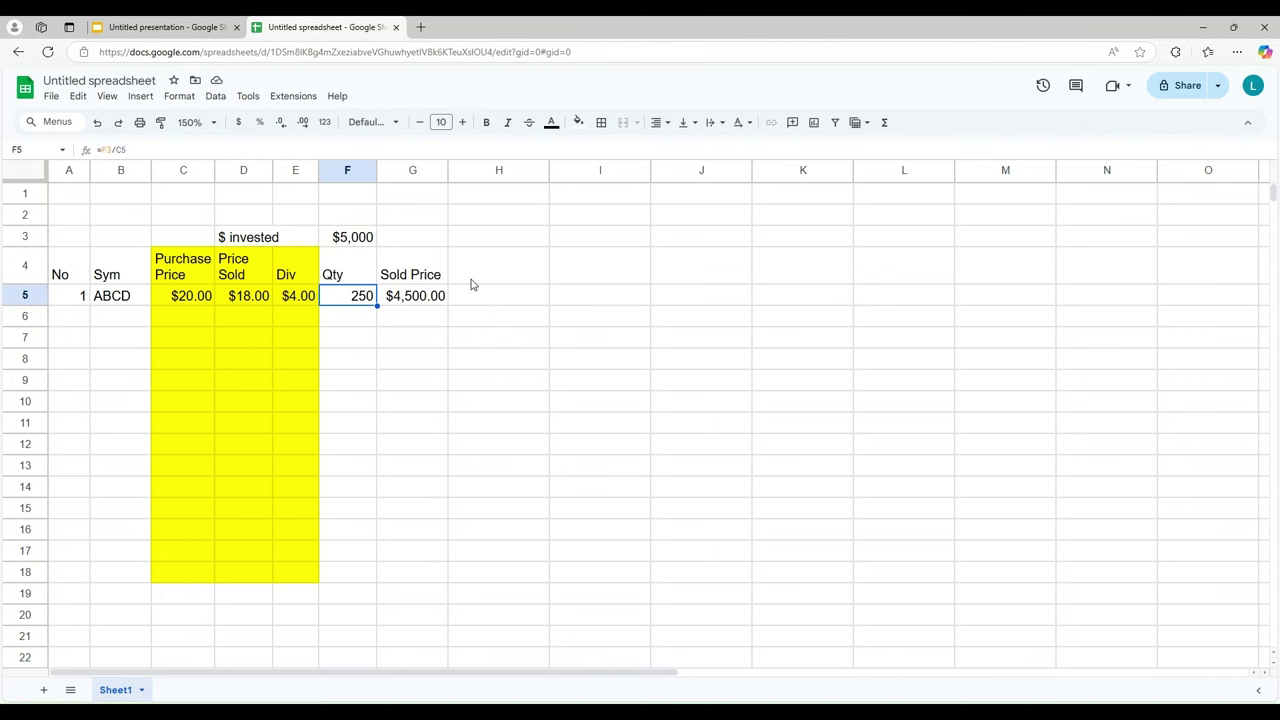
{"action": "key", "text": "Left"}
{"action": "key", "text": "Left"}
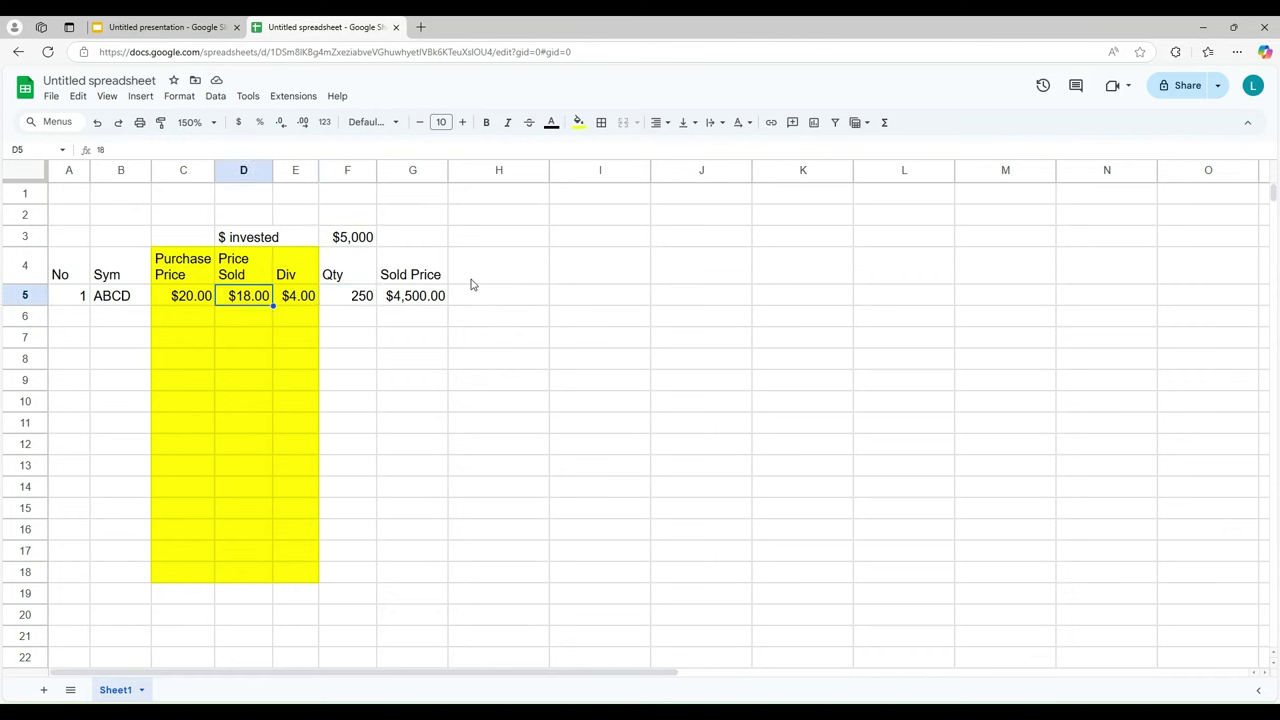
{"action": "key", "text": "Right"}
{"action": "key", "text": "Right"}
{"action": "key", "text": "Right"}
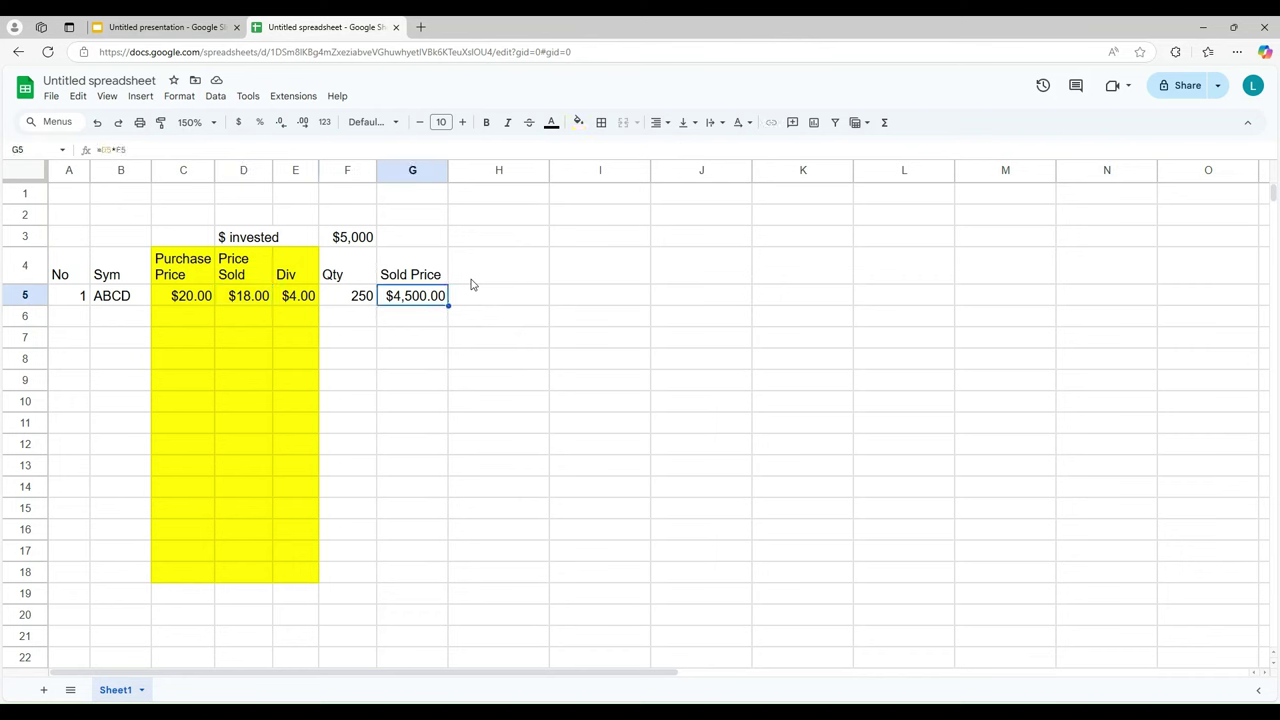
{"action": "key", "text": "Right"}
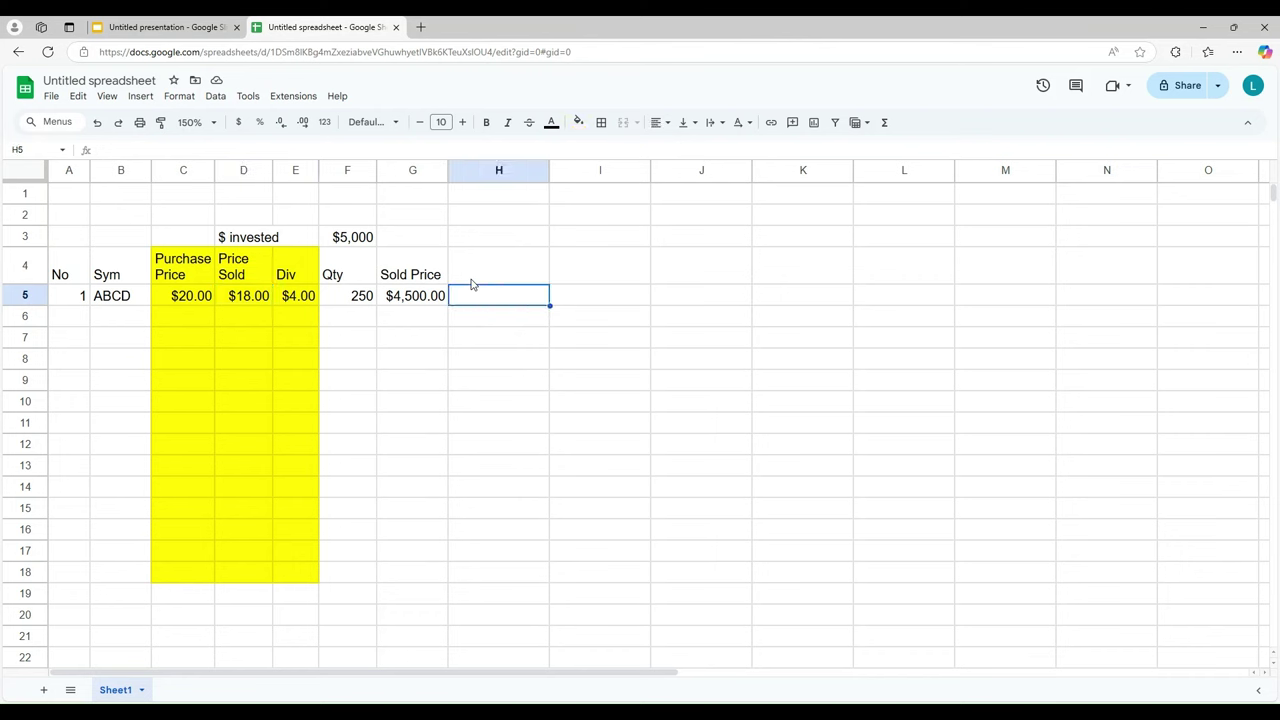
{"action": "key", "text": "Up"}
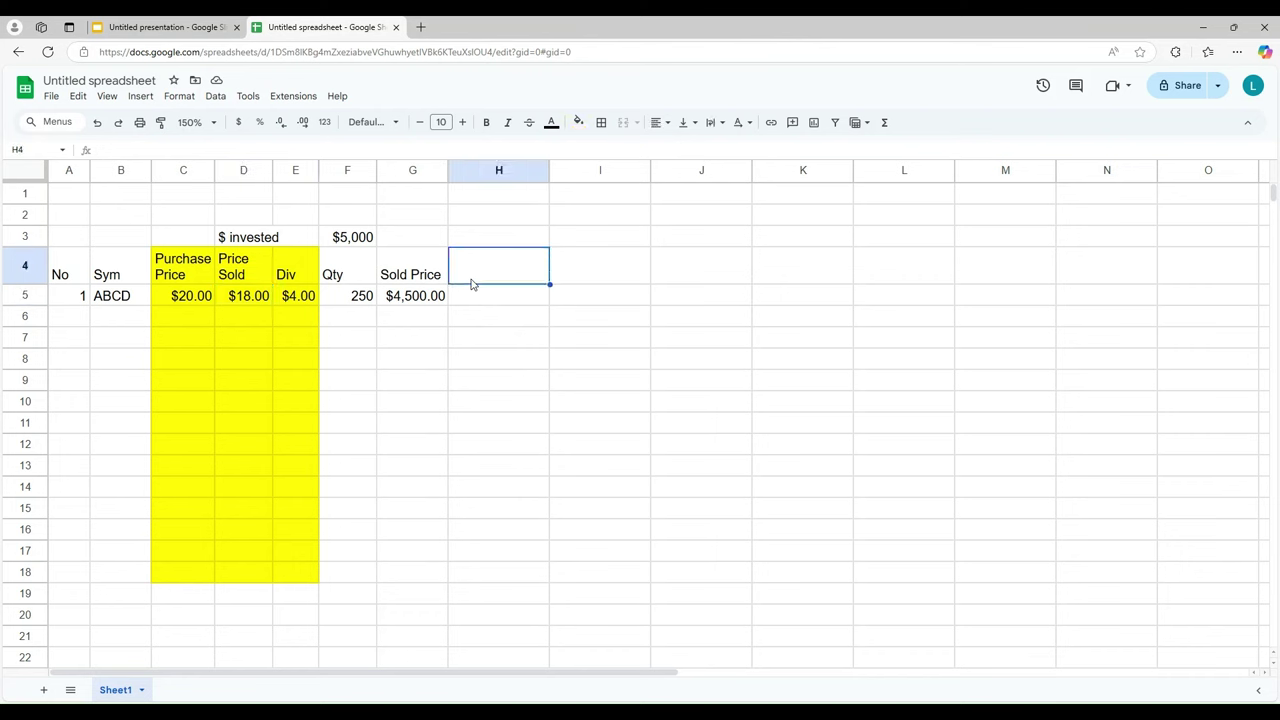
{"action": "left_click", "coordinate": [292, 297]}
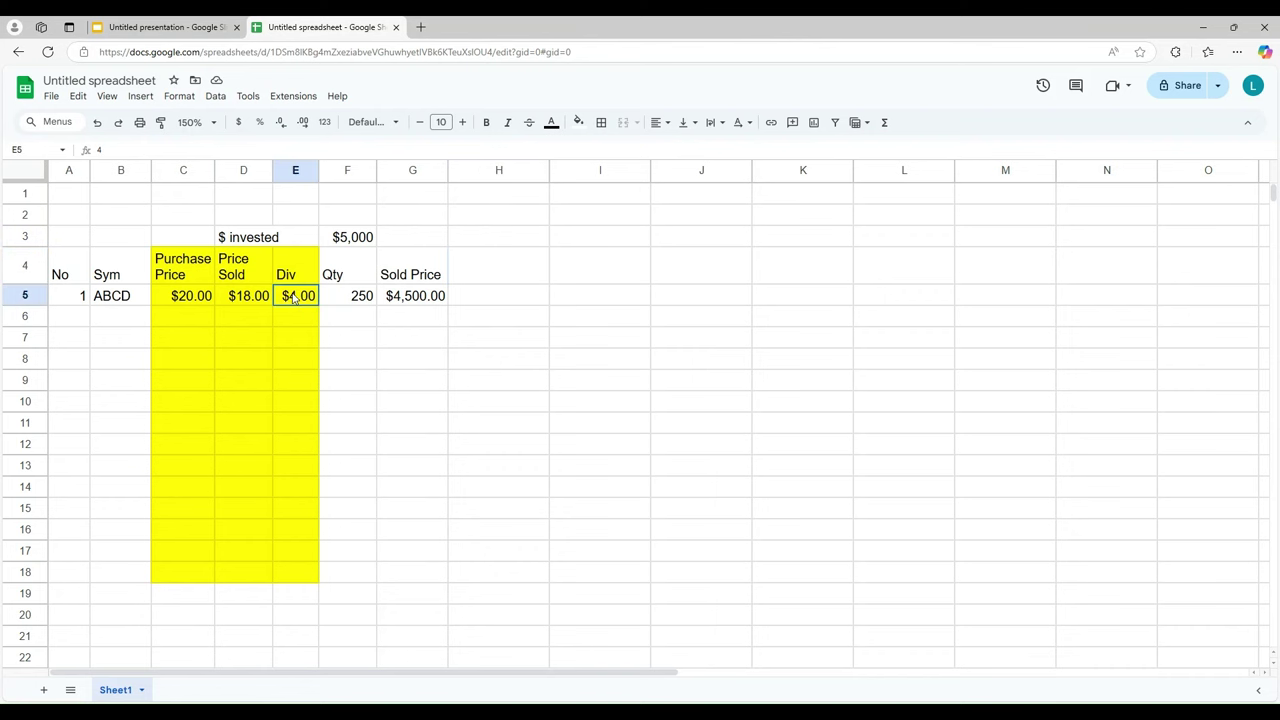
Step: Enter the heading "Total Div Earned" in cell H4
{"action": "left_click", "coordinate": [473, 278]}
{"action": "type", "text": "T"}
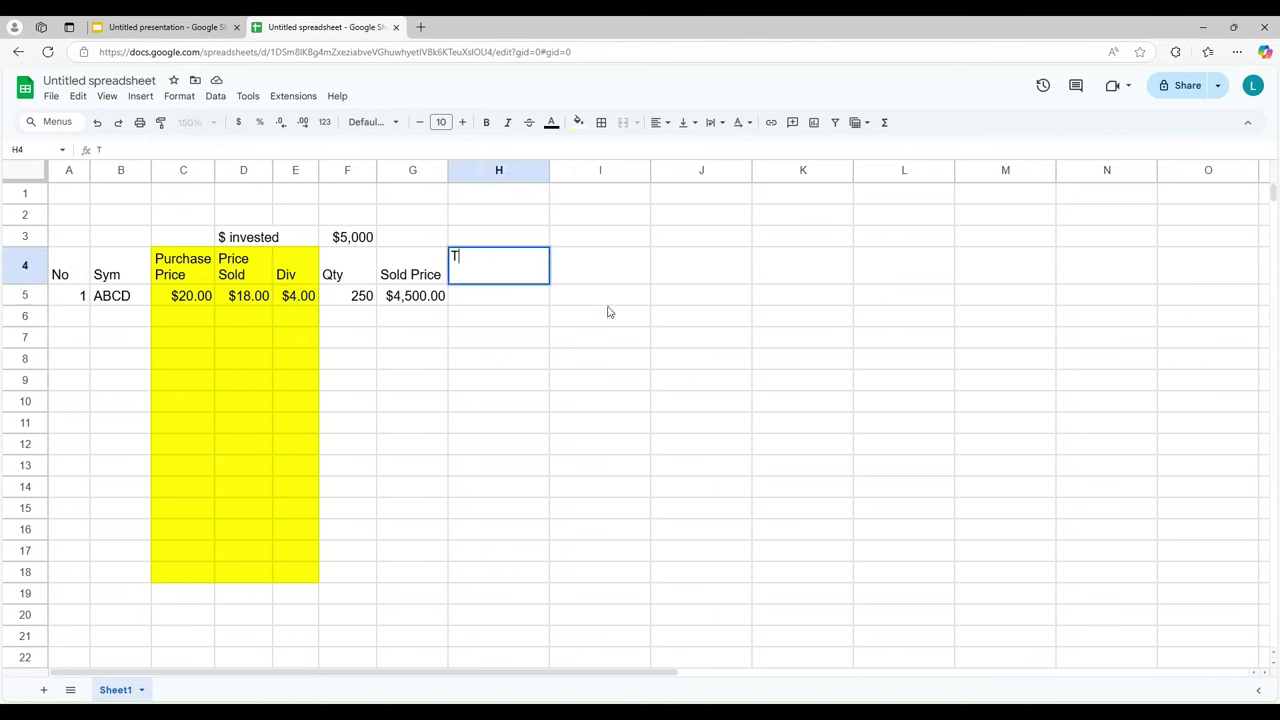
{"action": "type", "text": "otal Div Earned"}
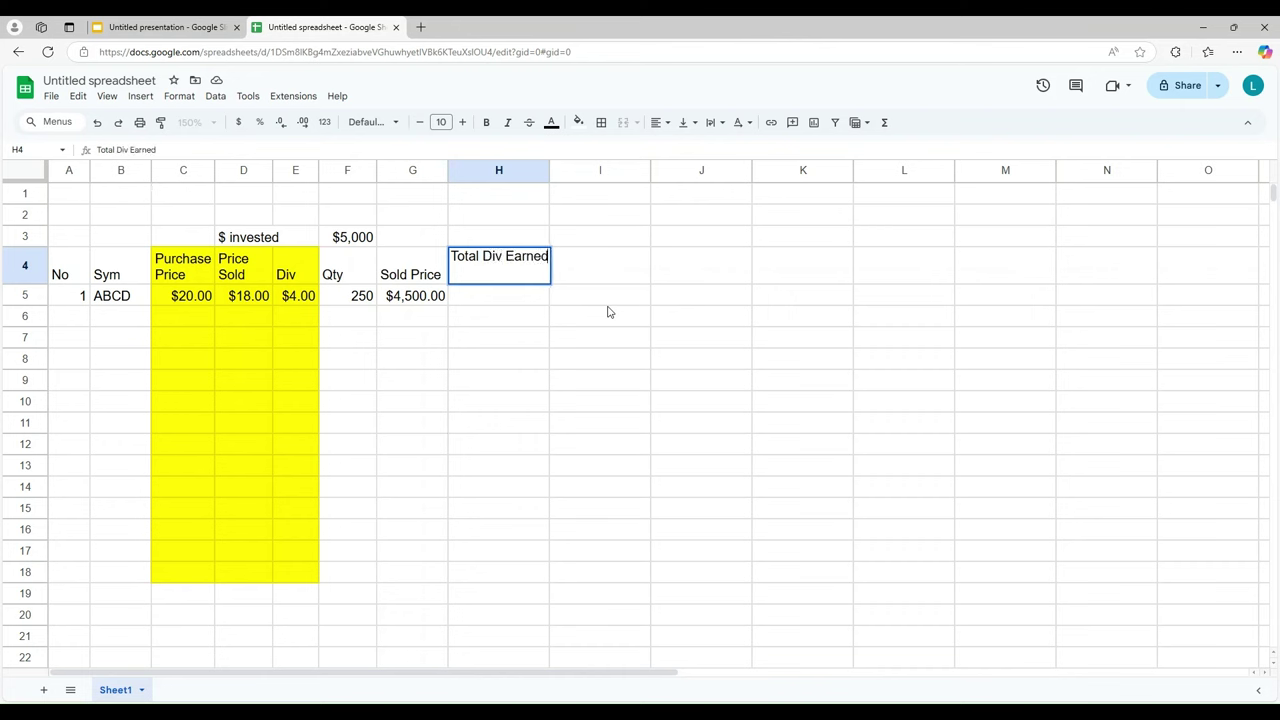
{"action": "key", "text": "Return"}
Step: Calculate the total dividends earned in cell H5 with the formula =F5*E5 and narrow column H
{"action": "type", "text": "="}
{"action": "key", "text": "Left"}
{"action": "key", "text": "Left"}
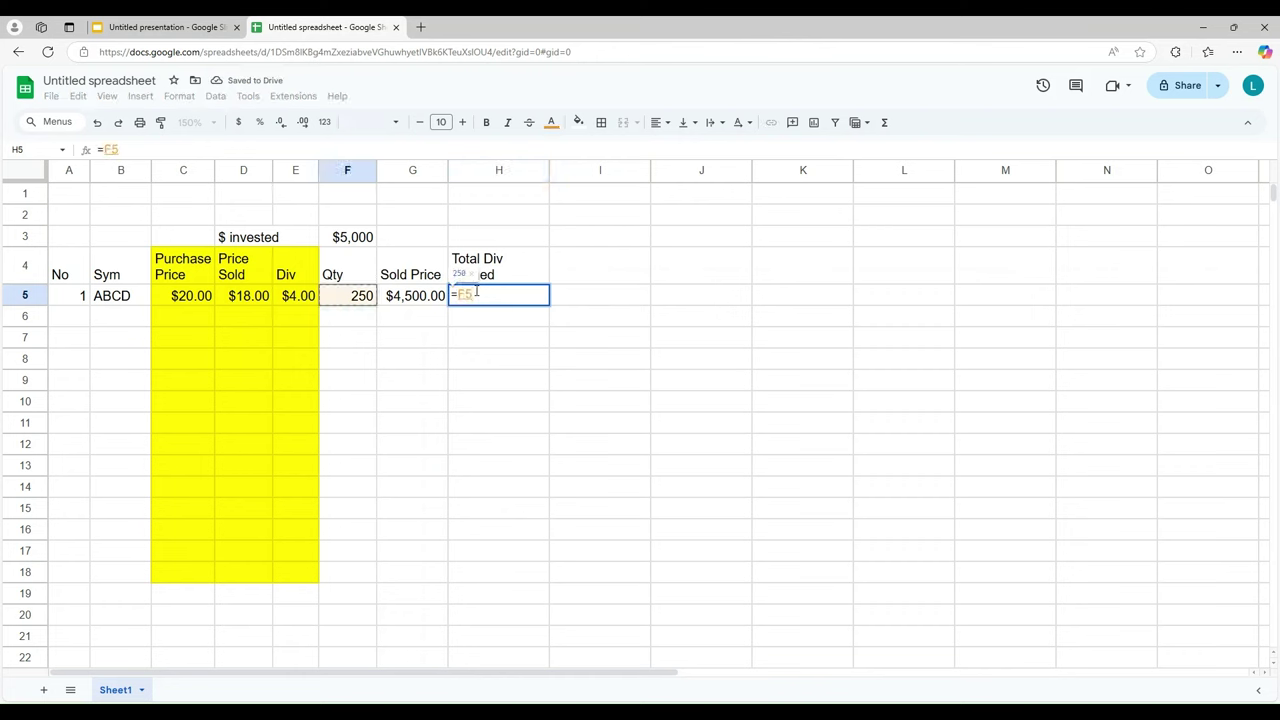
{"action": "type", "text": "*"}
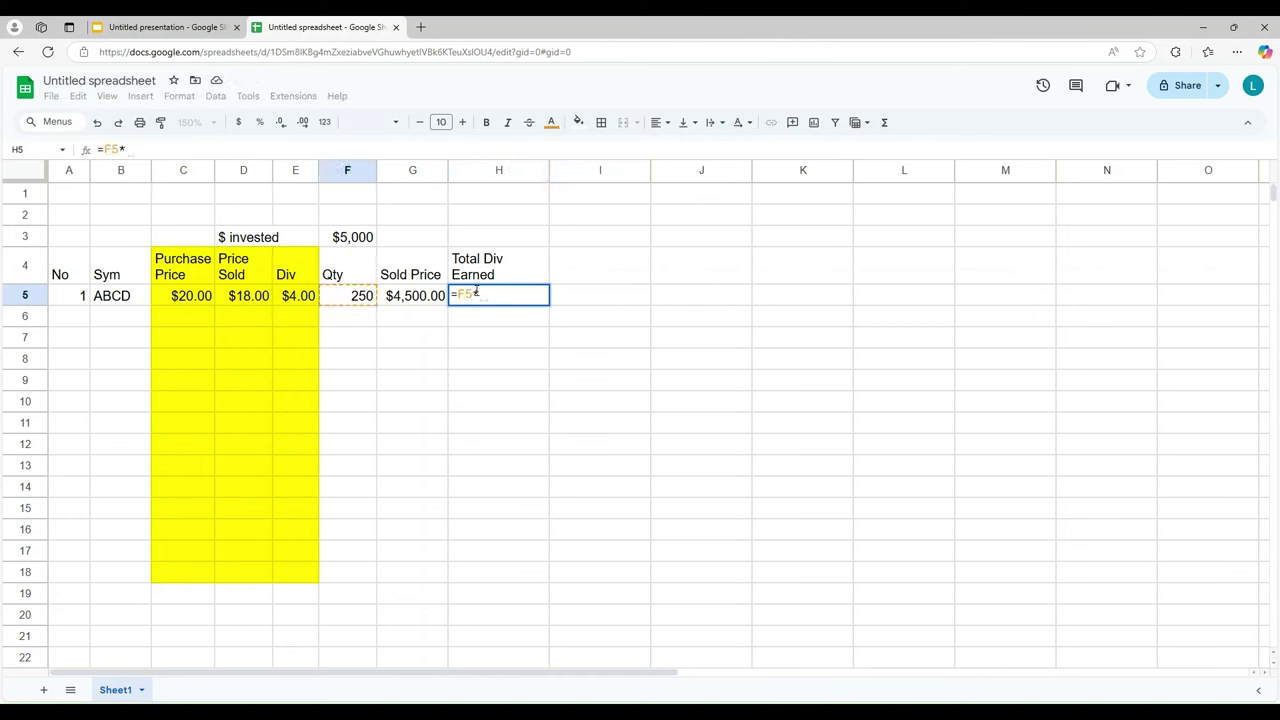
{"action": "key", "text": "Left"}
{"action": "key", "text": "Left"}
{"action": "key", "text": "Left"}
{"action": "key", "text": "Return"}
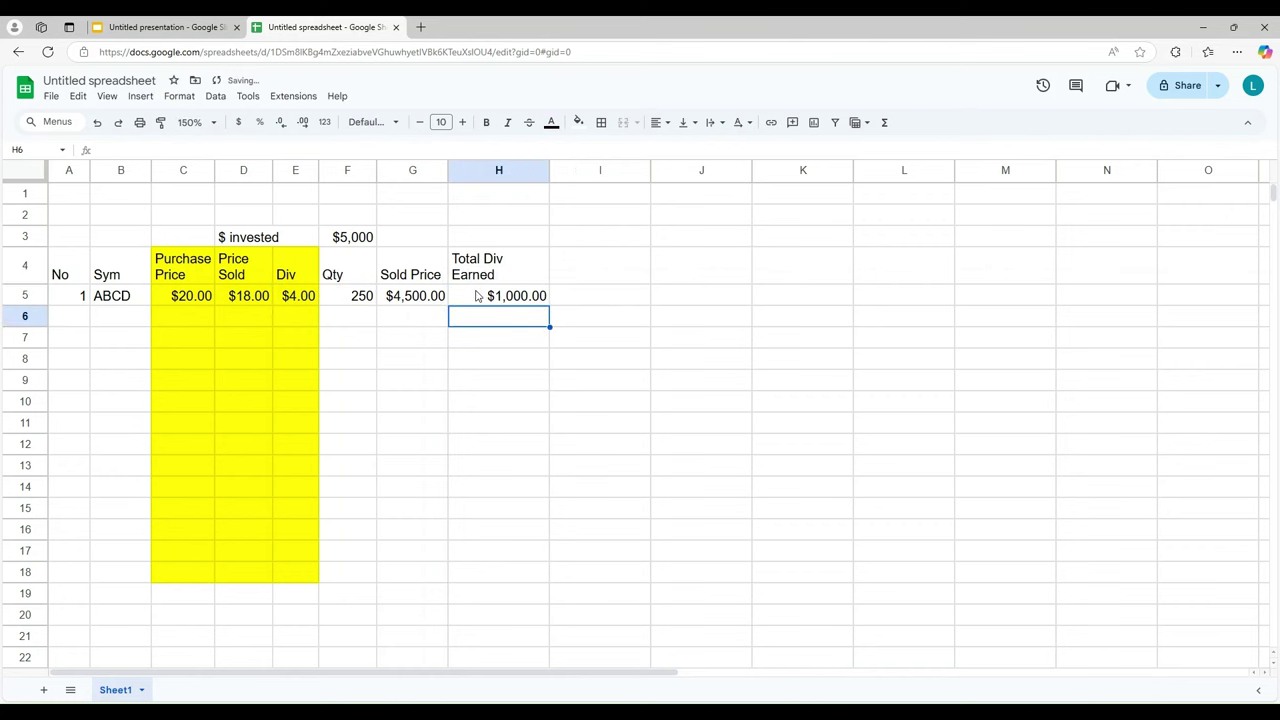
{"action": "left_click_drag", "start_coordinate": [549, 171], "coordinate": [521, 177]}
Step: Enter the heading "Total Value" in cell I4
{"action": "left_click", "coordinate": [555, 268]}
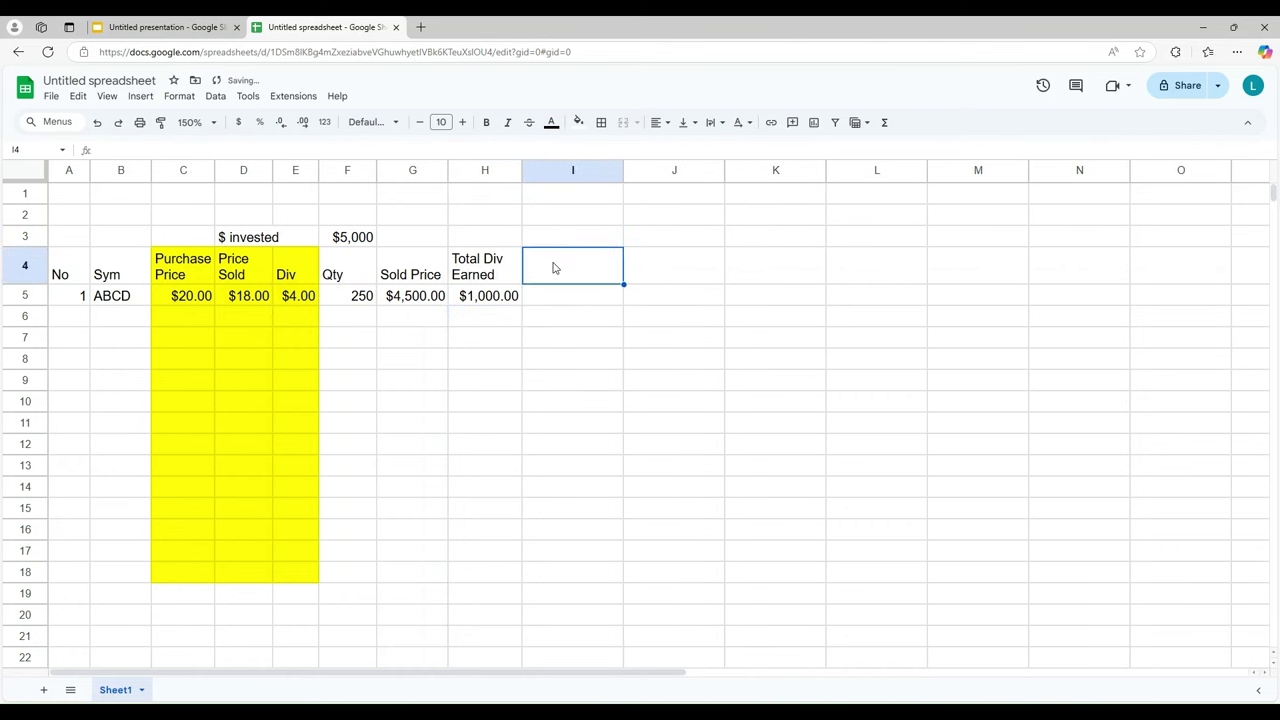
{"action": "type", "text": "Total"}
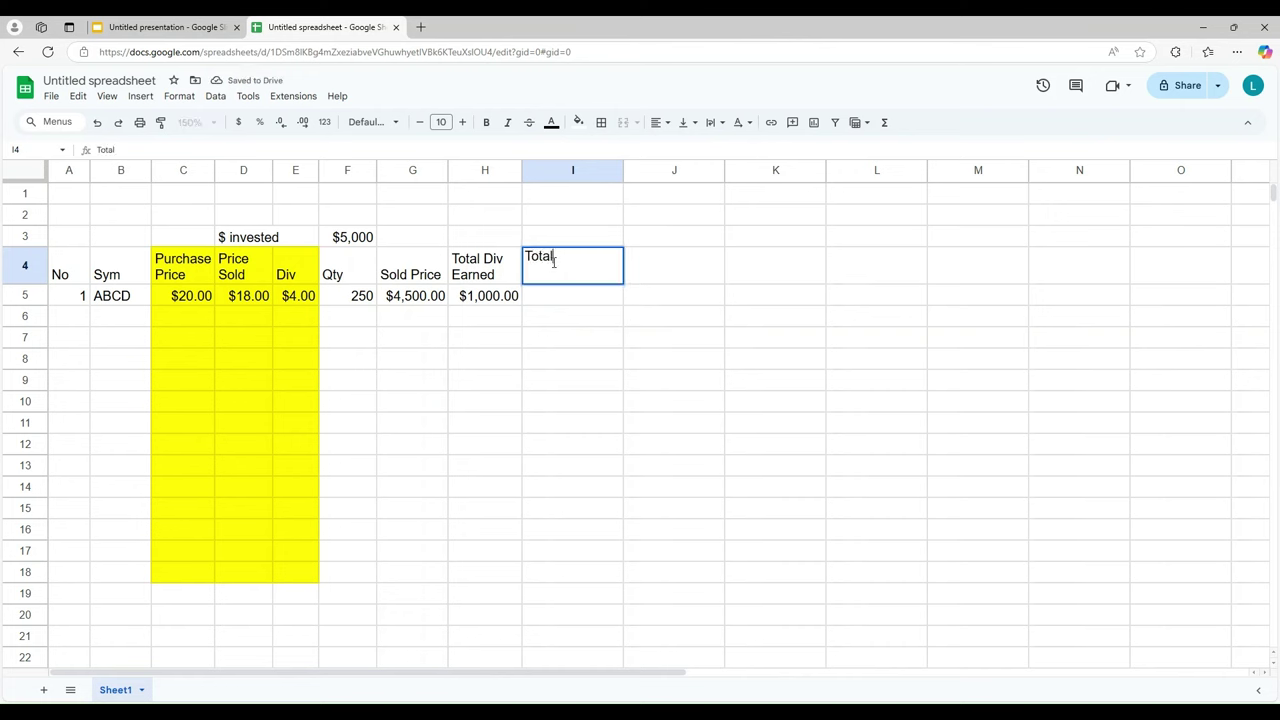
{"action": "type", "text": " Valu"}
{"action": "key", "text": "Return"}
Step: Calculate the total value in cell I5 with the formula =H5+G5 and narrow column I
{"action": "type", "text": "="}
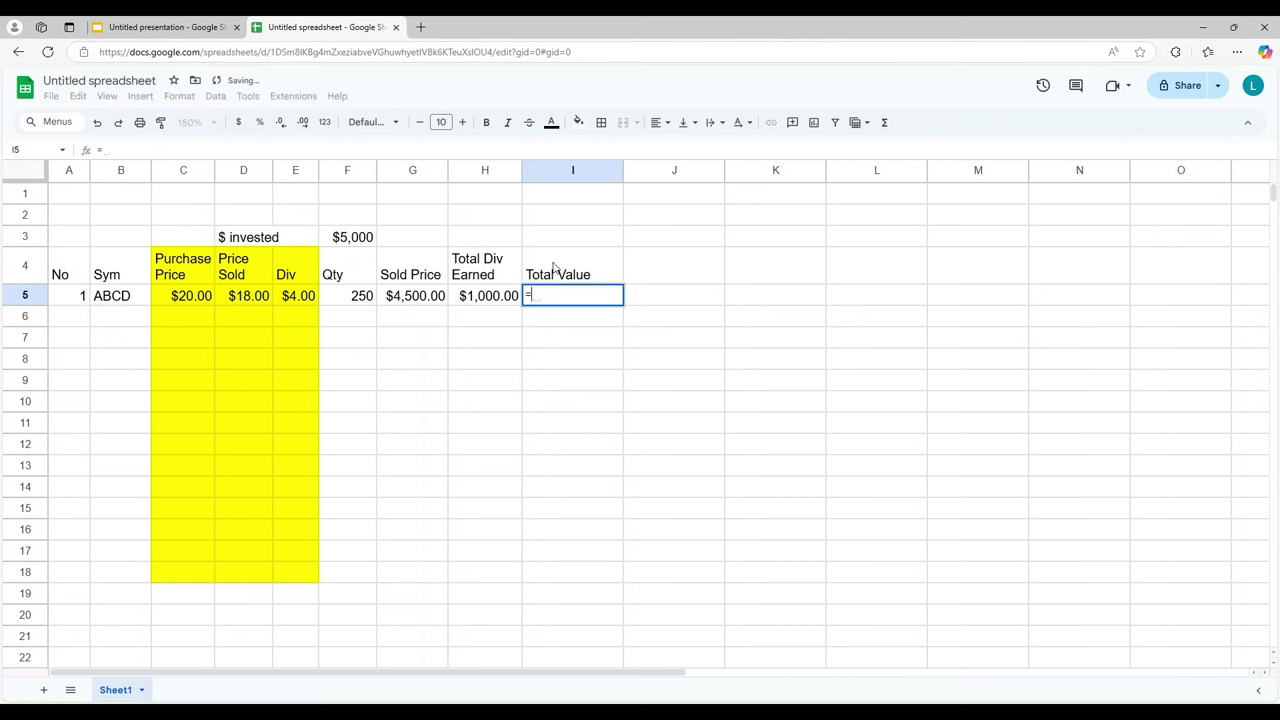
{"action": "key", "text": "Left"}
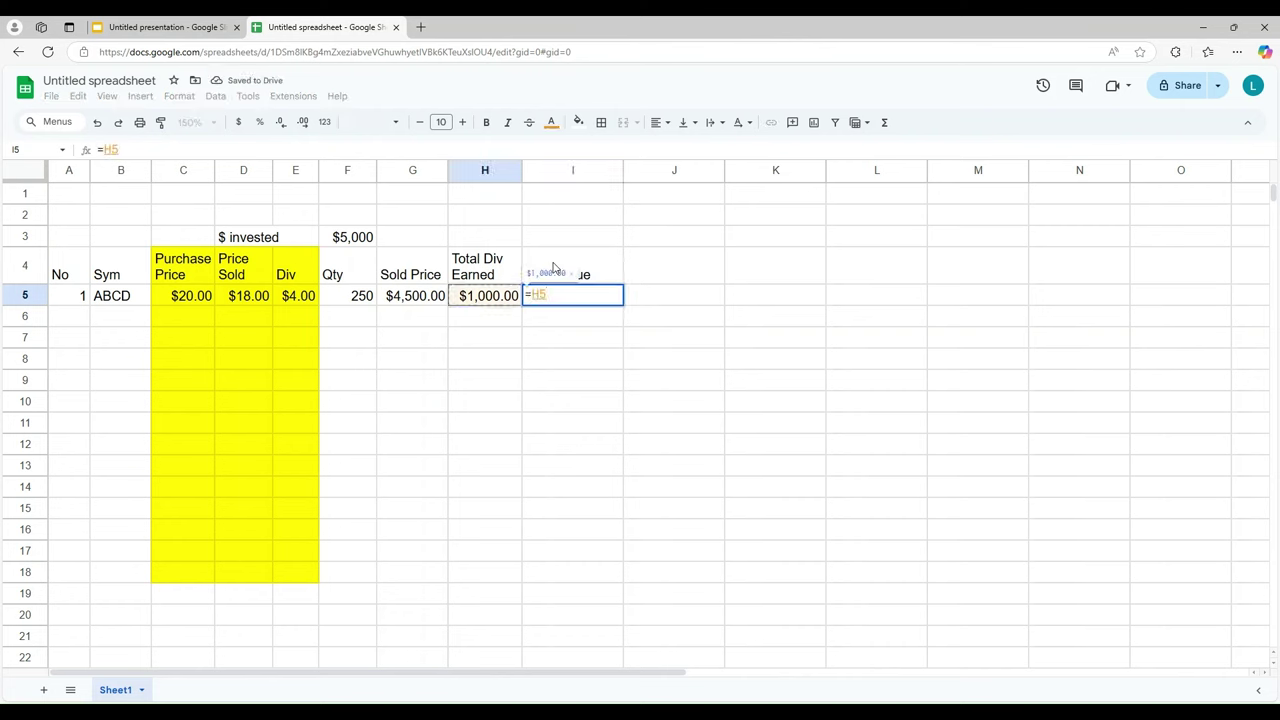
{"action": "type", "text": "+"}
{"action": "key", "text": "Left"}
{"action": "key", "text": "Left"}
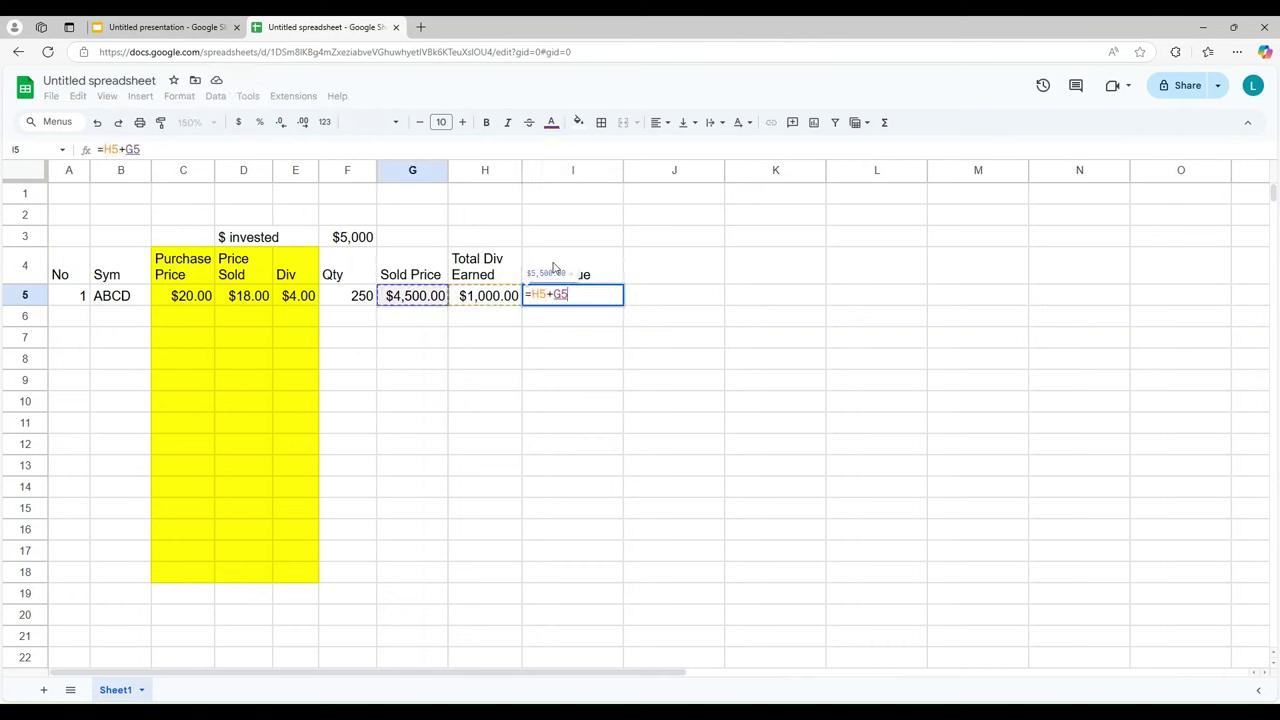
{"action": "key", "text": "Return"}
{"action": "key", "text": "Up"}
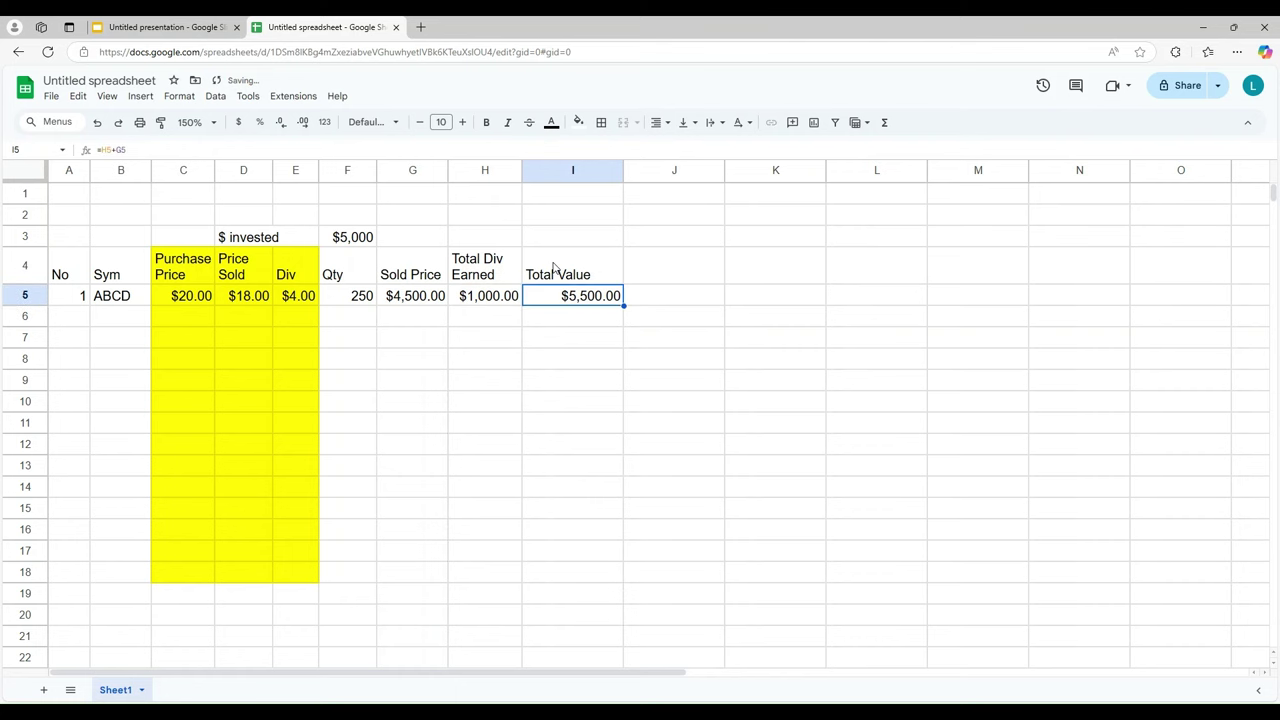
{"action": "left_click_drag", "start_coordinate": [622, 170], "coordinate": [601, 170]}
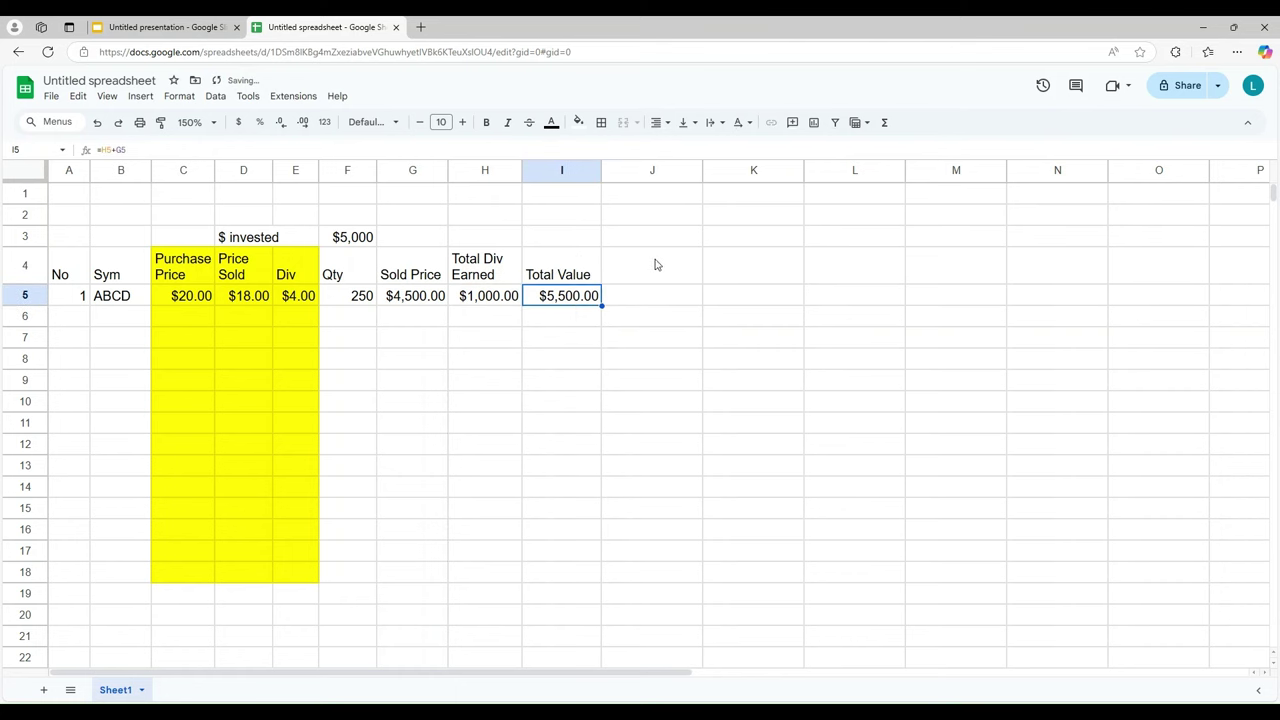
Step: Enter the heading "Gain/ Loss" in cell J4 and narrow column J
{"action": "left_click", "coordinate": [652, 266]}
{"action": "type", "text": "Gain"}
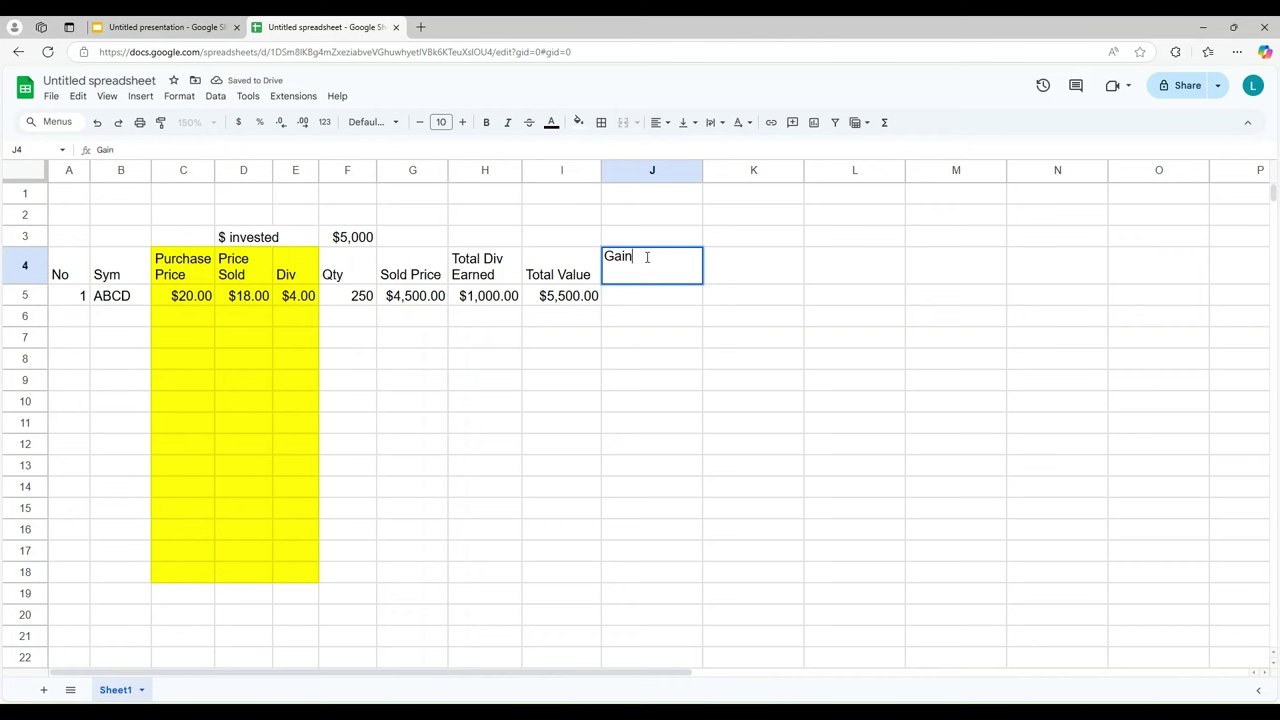
{"action": "type", "text": "/Loss"}
{"action": "left_click", "coordinate": [117, 152]}
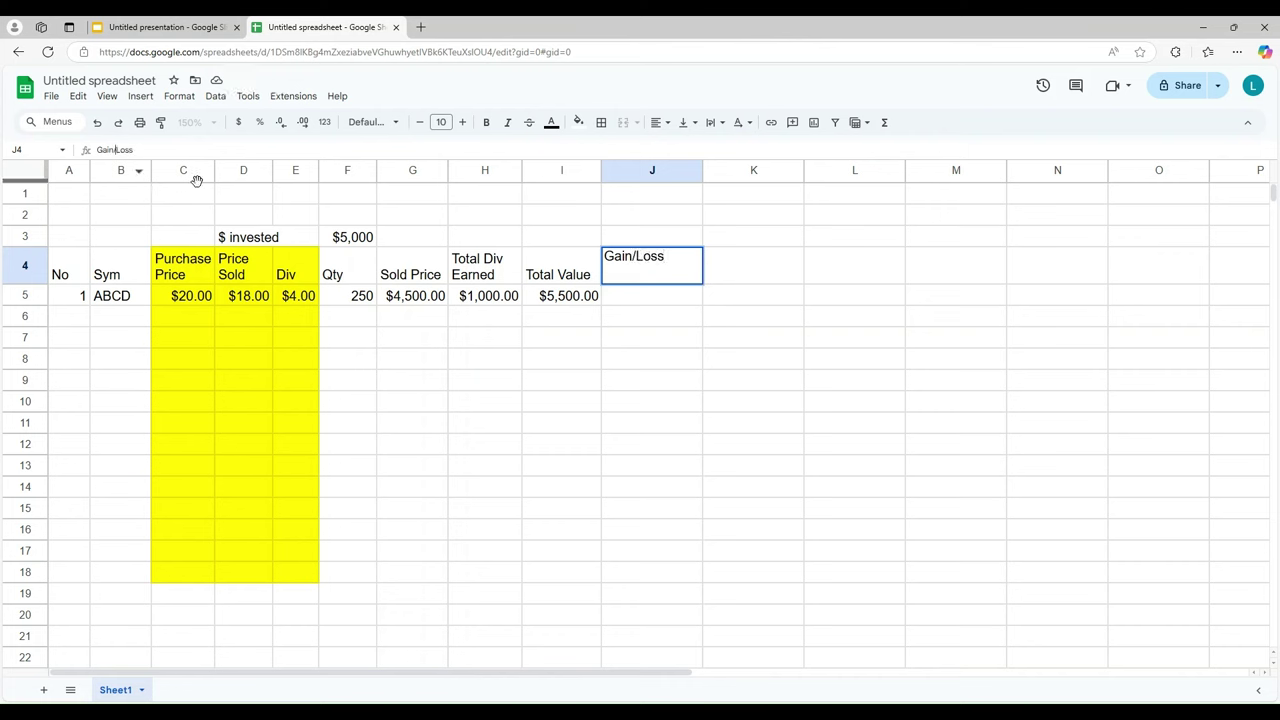
{"action": "left_click", "coordinate": [641, 400]}
{"action": "left_click_drag", "start_coordinate": [703, 171], "coordinate": [672, 171]}
Step: Calculate the gain or loss in cell J5 with the formula =I5-F3
{"action": "left_click", "coordinate": [652, 297]}
{"action": "type", "text": "=I5"}
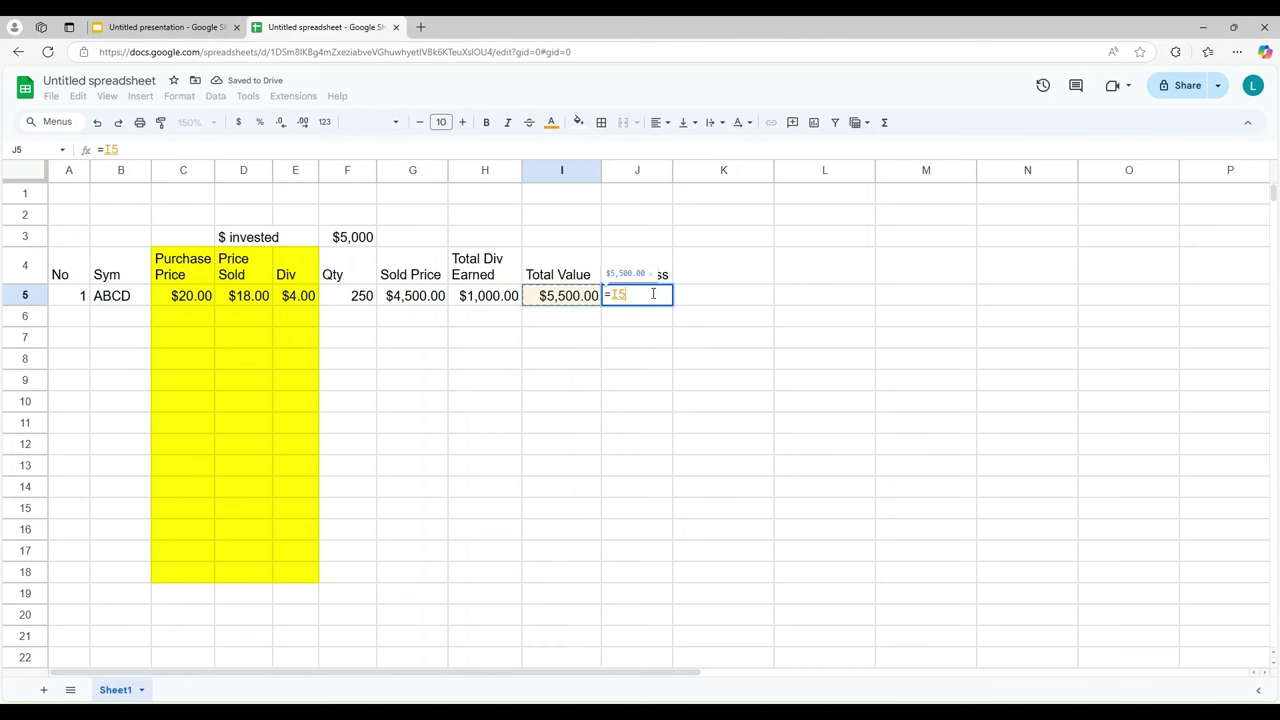
{"action": "type", "text": "-"}
{"action": "key", "text": "Left"}
{"action": "key", "text": "Left"}
{"action": "key", "text": "Left"}
{"action": "key", "text": "Left"}
{"action": "key", "text": "Up"}
{"action": "key", "text": "Up"}
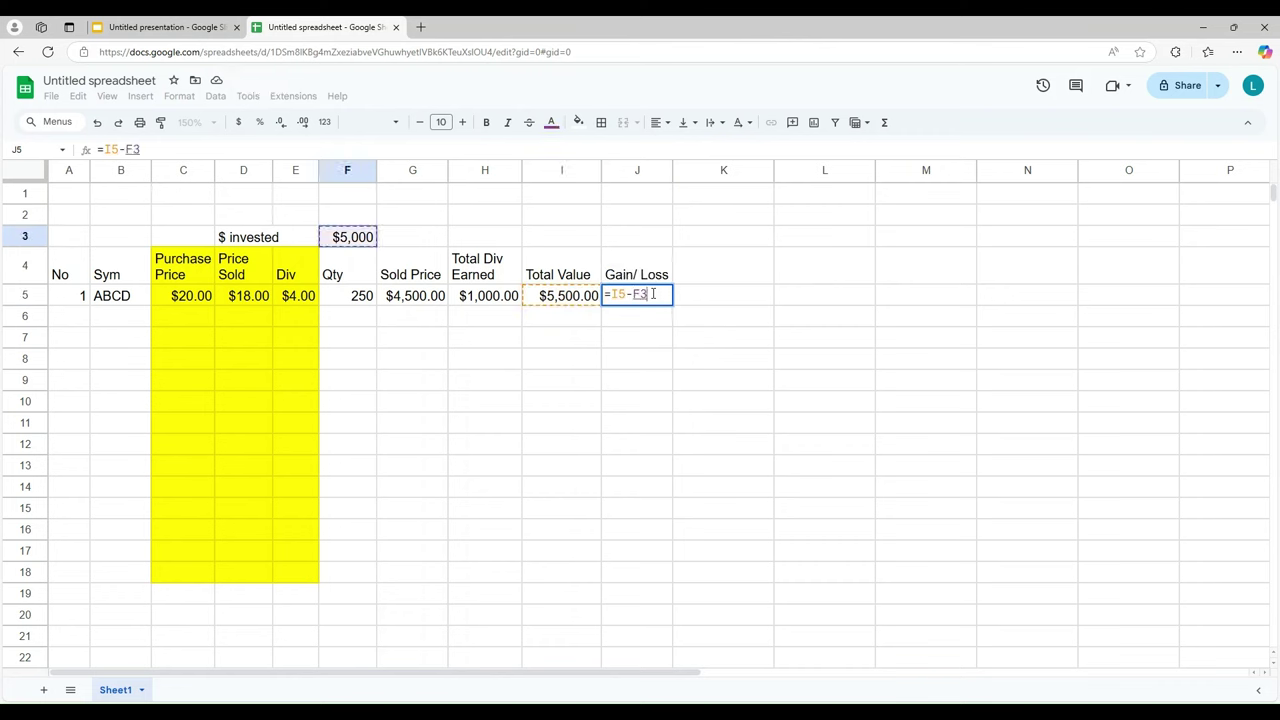
{"action": "key", "text": "Return"}
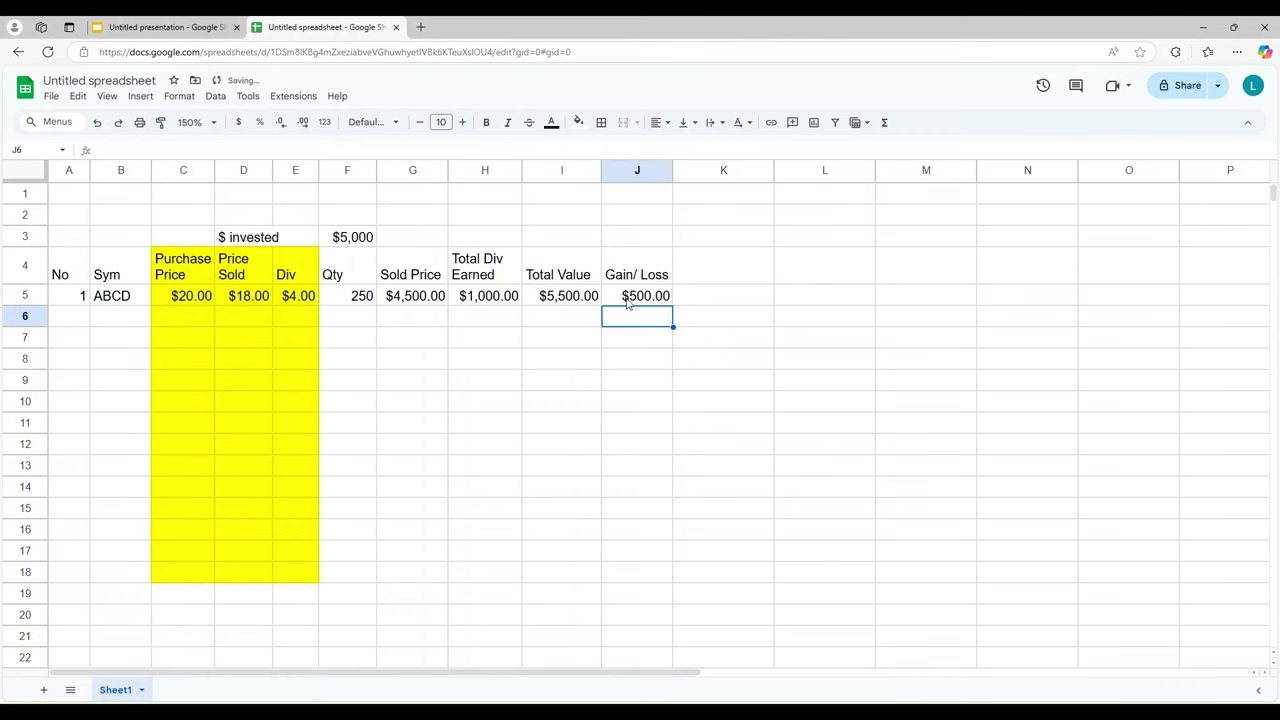
{"action": "left_click", "coordinate": [627, 300]}
Step: Enter the heading "% Gain" in cell K4
{"action": "left_click", "coordinate": [700, 274]}
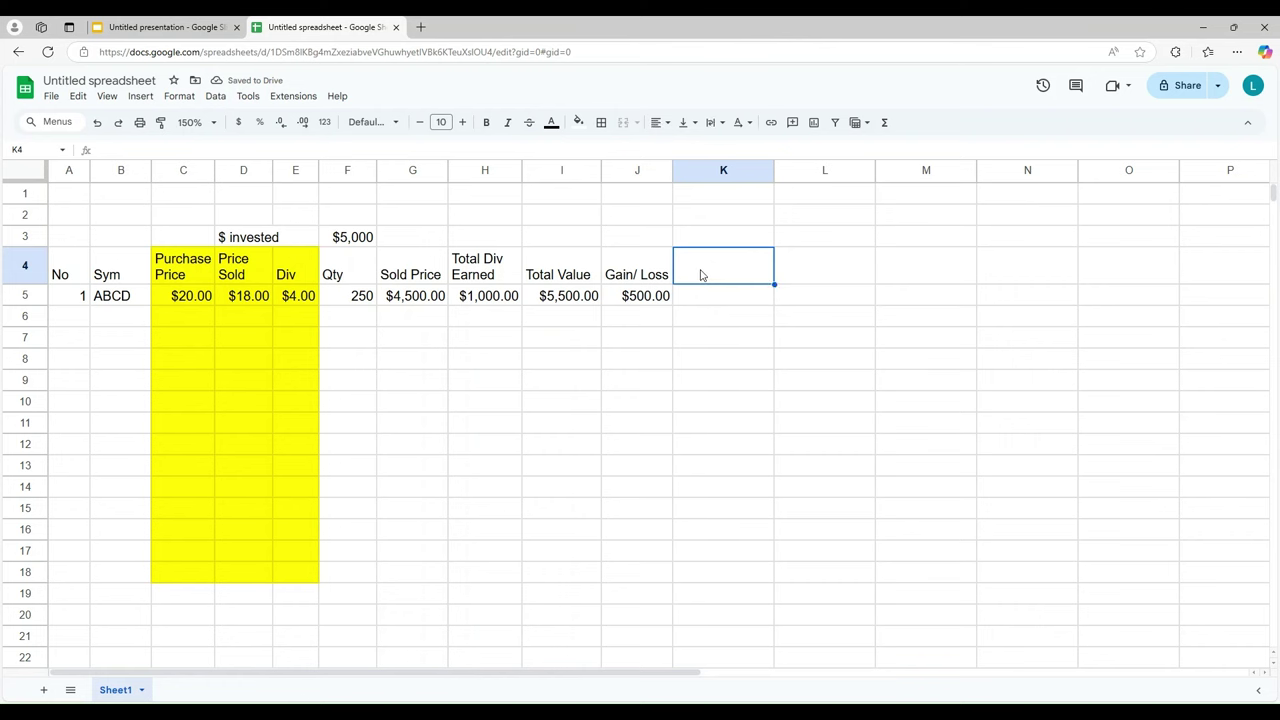
{"action": "type", "text": "% Gain"}
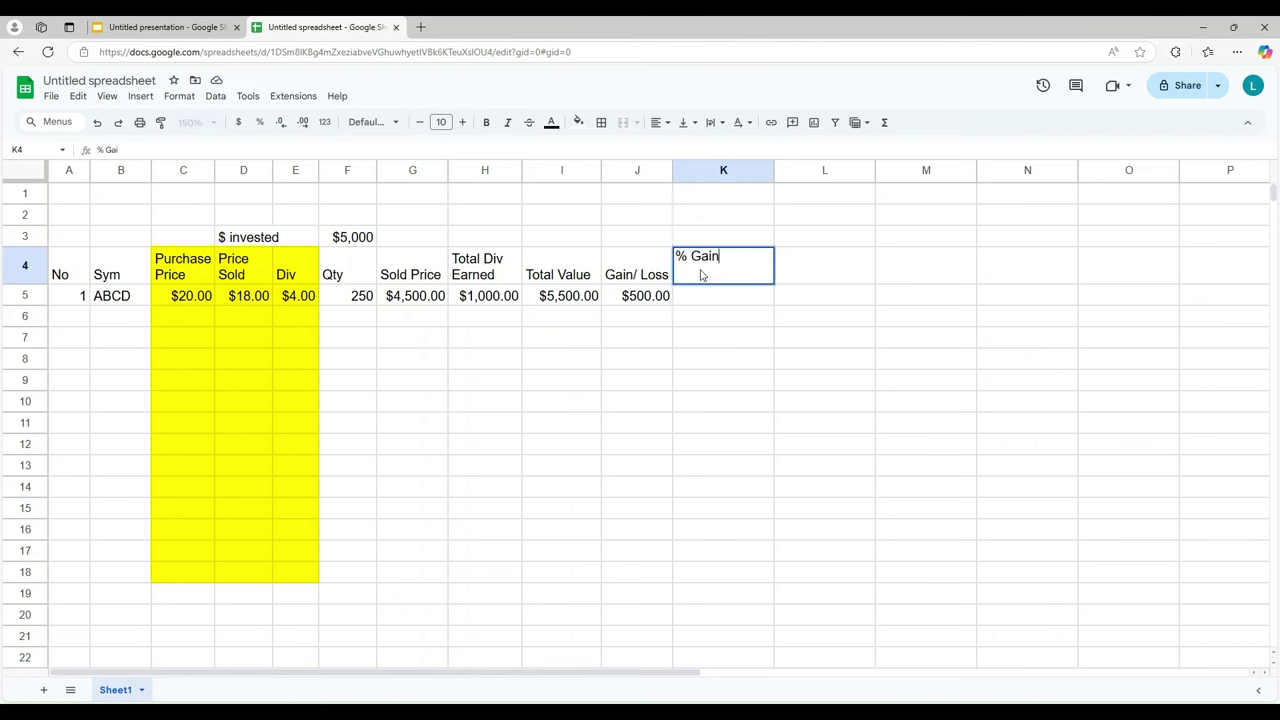
{"action": "key", "text": "Return"}
Step: Calculate the percentage gain in cell K5 with the formula =J5/F3
{"action": "type", "text": "=J5/J5"}
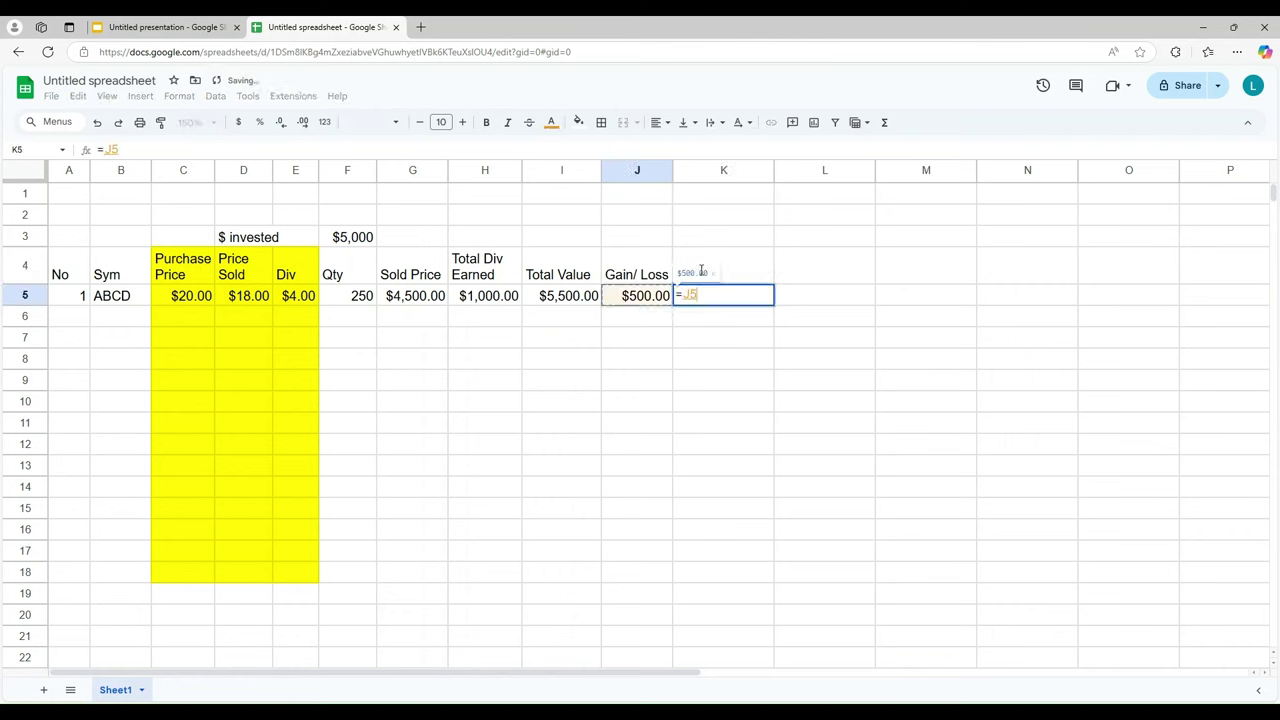
{"action": "key", "text": "Left"}
{"action": "key", "text": "Left"}
{"action": "key", "text": "Left"}
{"action": "key", "text": "Left"}
{"action": "key", "text": "Up"}
{"action": "key", "text": "Up"}
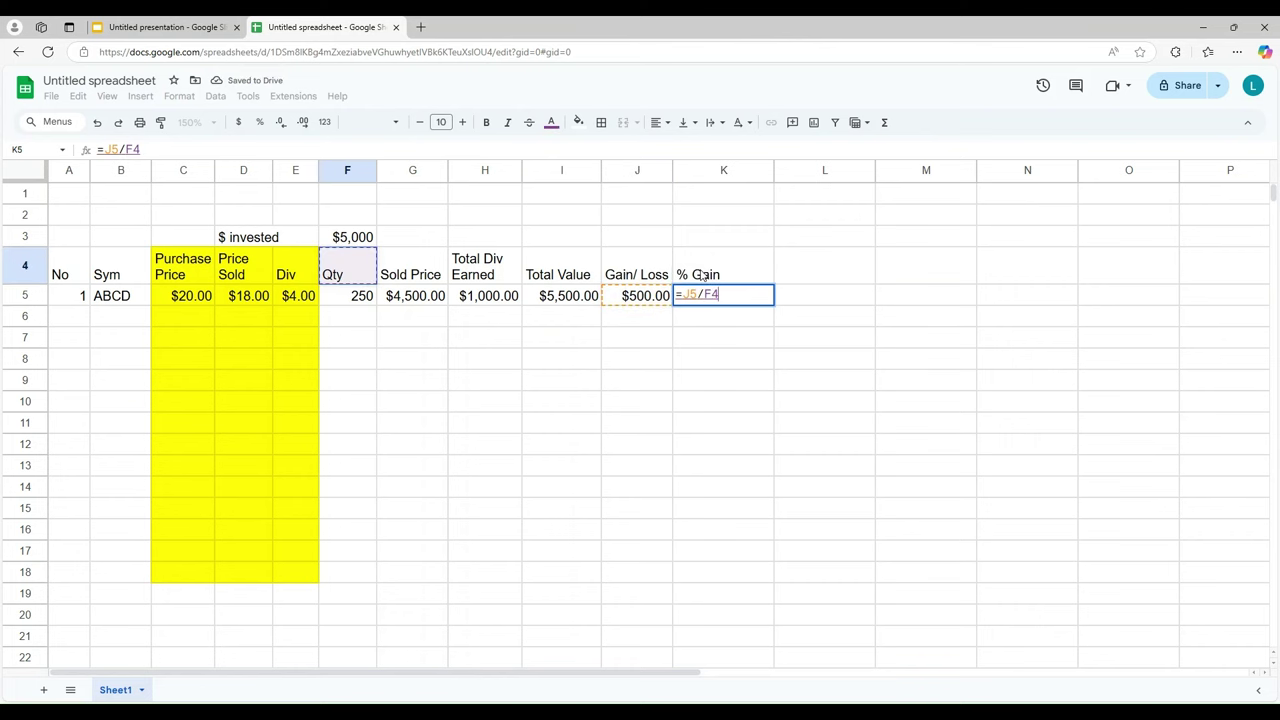
{"action": "key", "text": "Return"}
Step: Narrow column K and format the gain in cell K5 as a percentage
{"action": "left_click", "coordinate": [731, 295]}
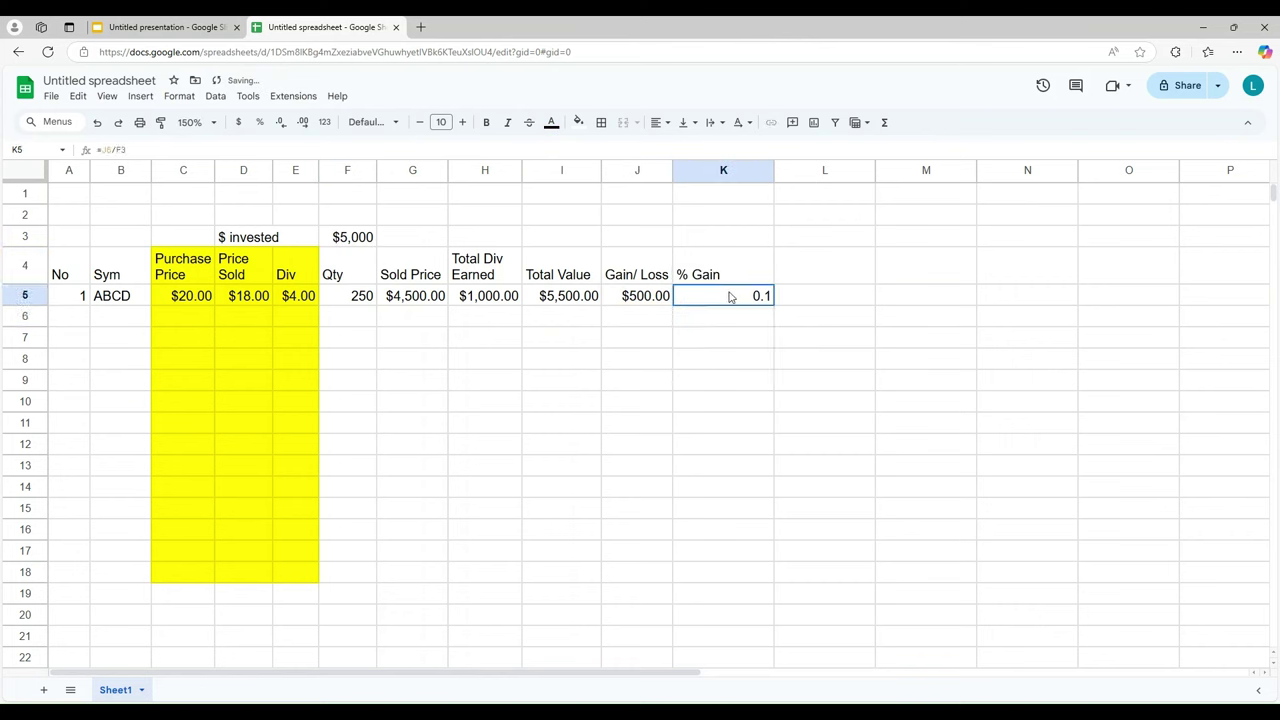
{"action": "left_click_drag", "start_coordinate": [773, 171], "coordinate": [728, 172]}
{"action": "left_click", "coordinate": [260, 124]}
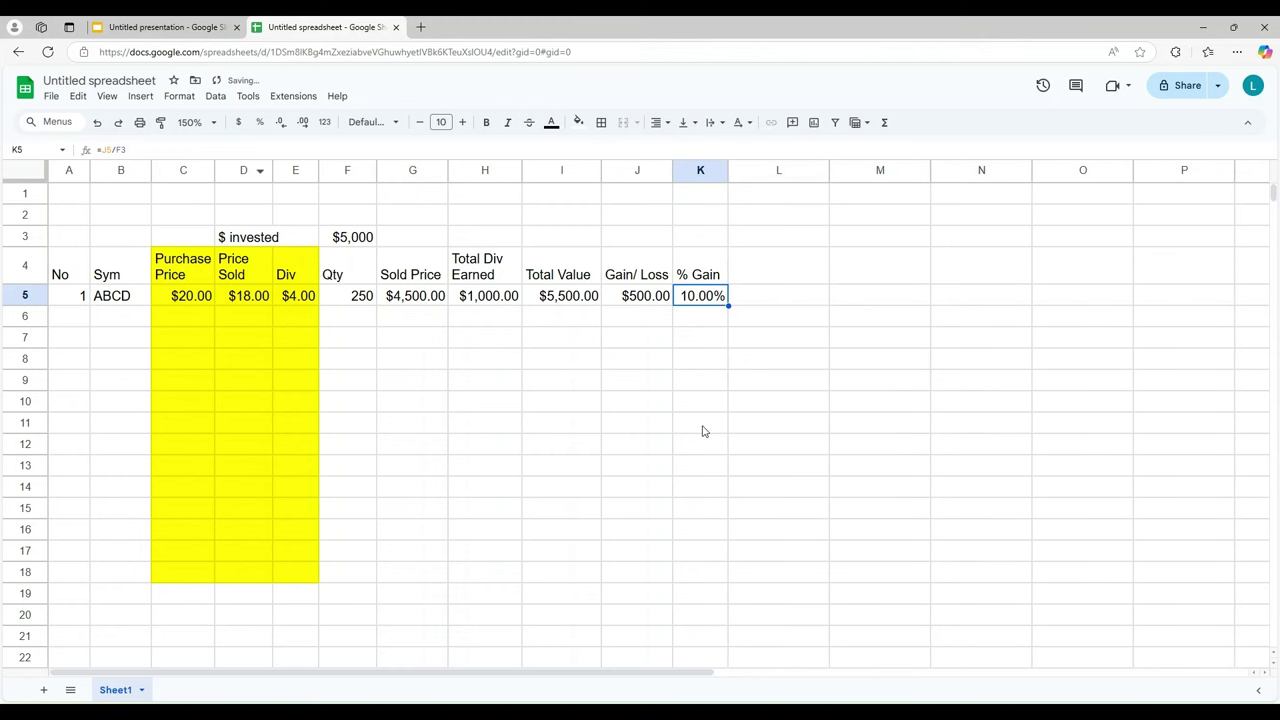
Step: Lock the row of the invested-amount reference F3 in the quantity formula in cell F5
{"action": "left_click", "coordinate": [626, 433]}
{"action": "left_click", "coordinate": [339, 300]}
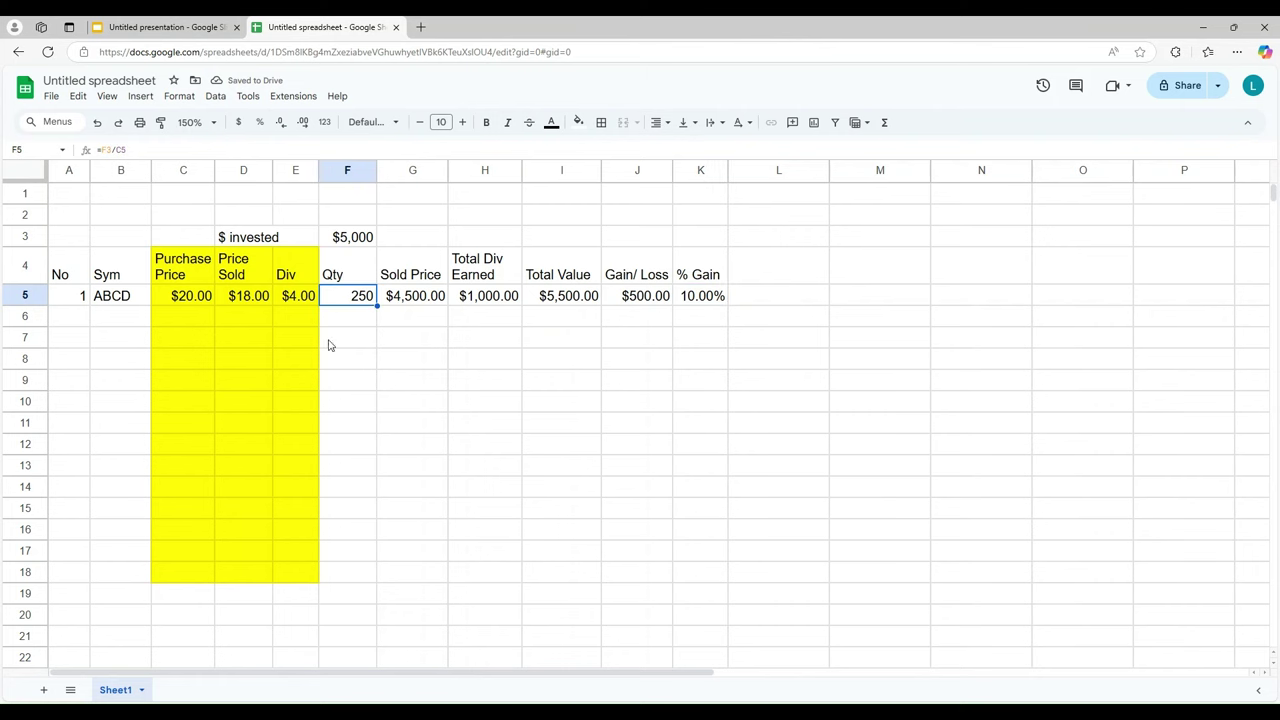
{"action": "left_click", "coordinate": [108, 149]}
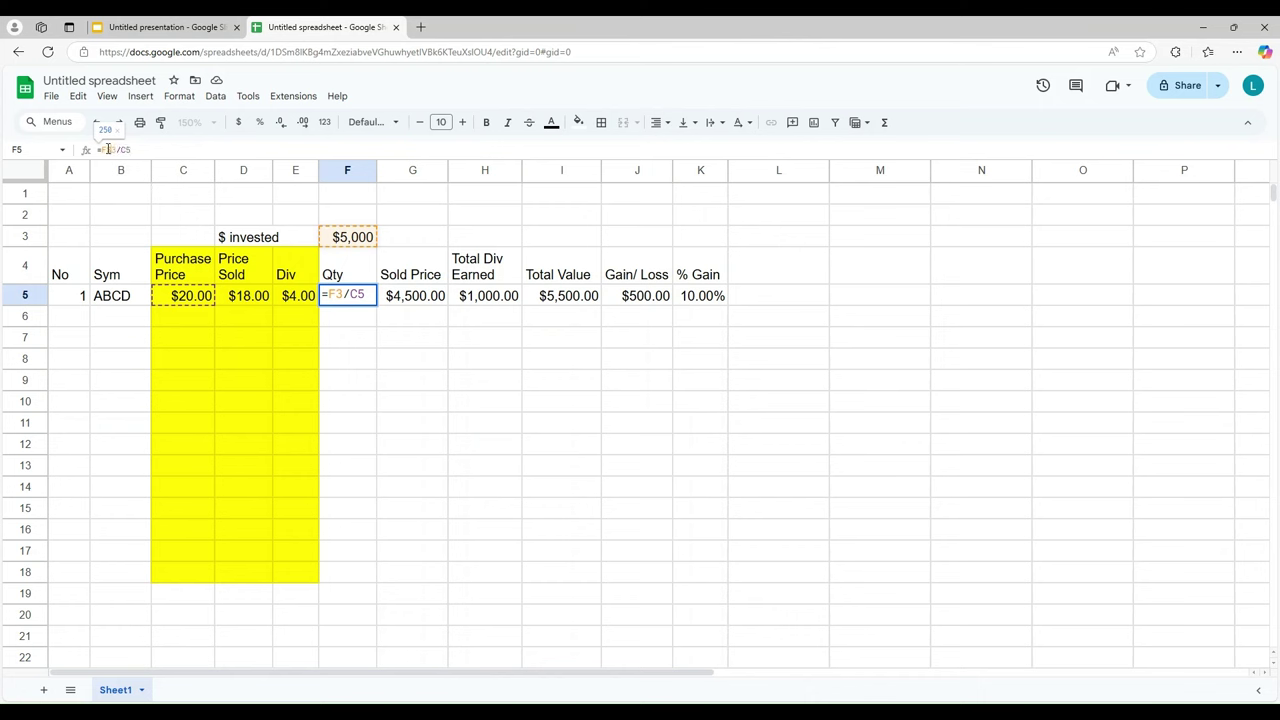
{"action": "key", "text": "Return"}
Step: Check the formulas in G5, H5 and I5, and change the Gain/ Loss formula in J5 to =I5-F$3
{"action": "left_click", "coordinate": [418, 298]}
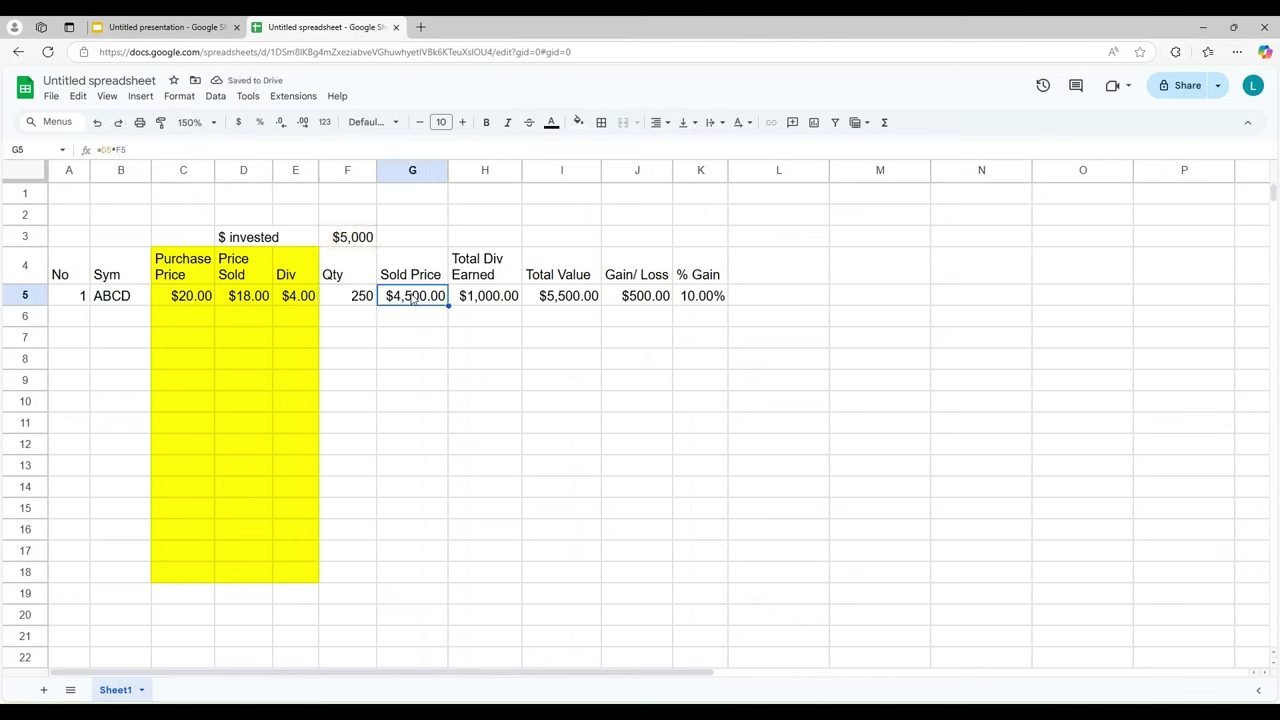
{"action": "left_click", "coordinate": [491, 302]}
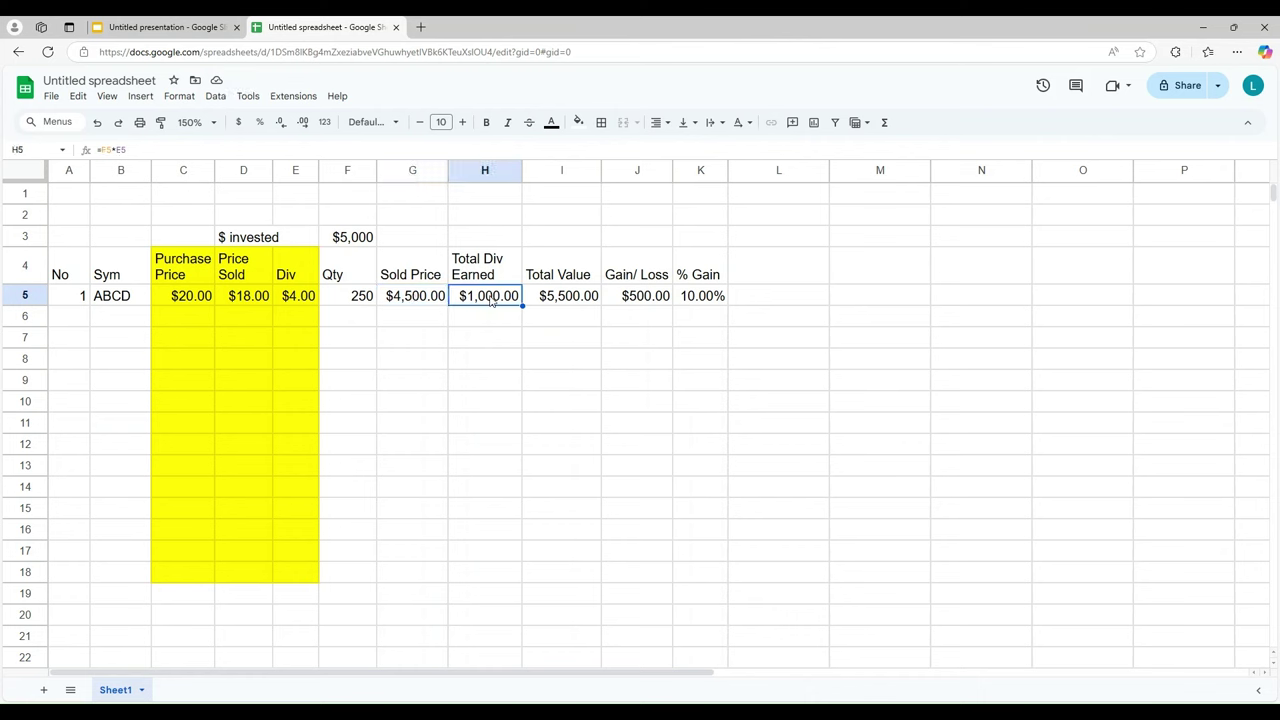
{"action": "left_click", "coordinate": [554, 299]}
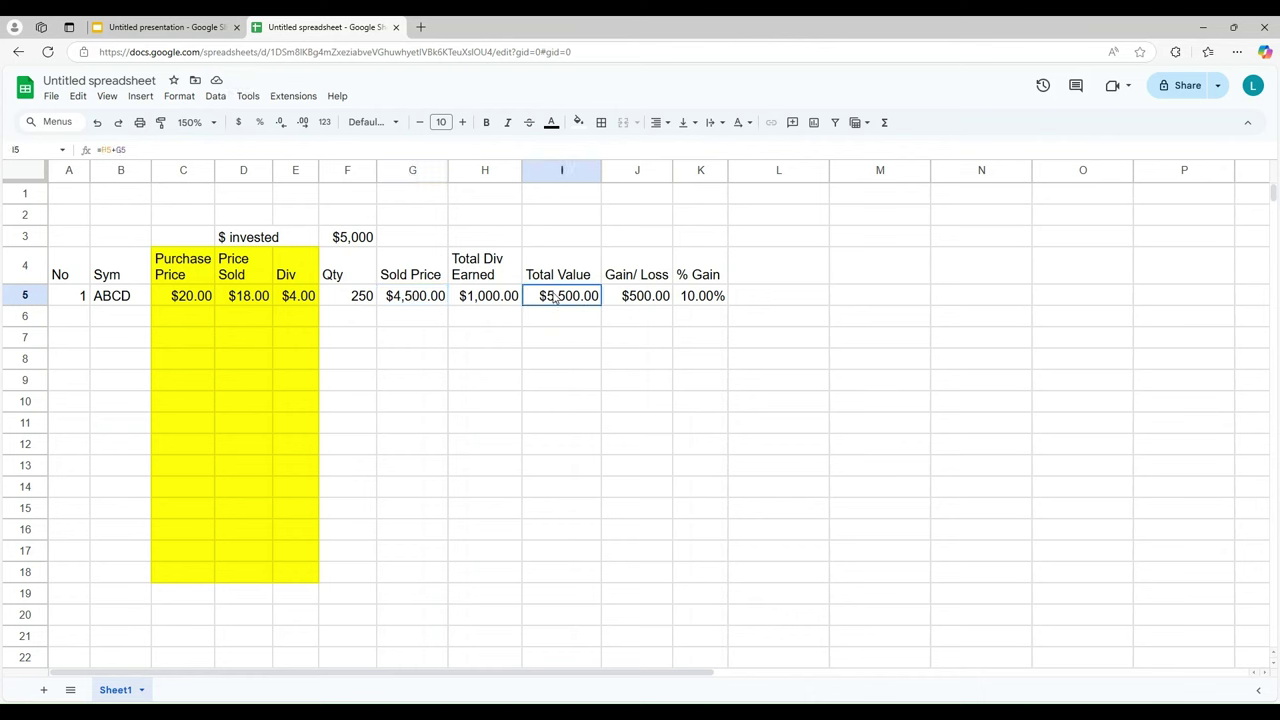
{"action": "left_click", "coordinate": [632, 299]}
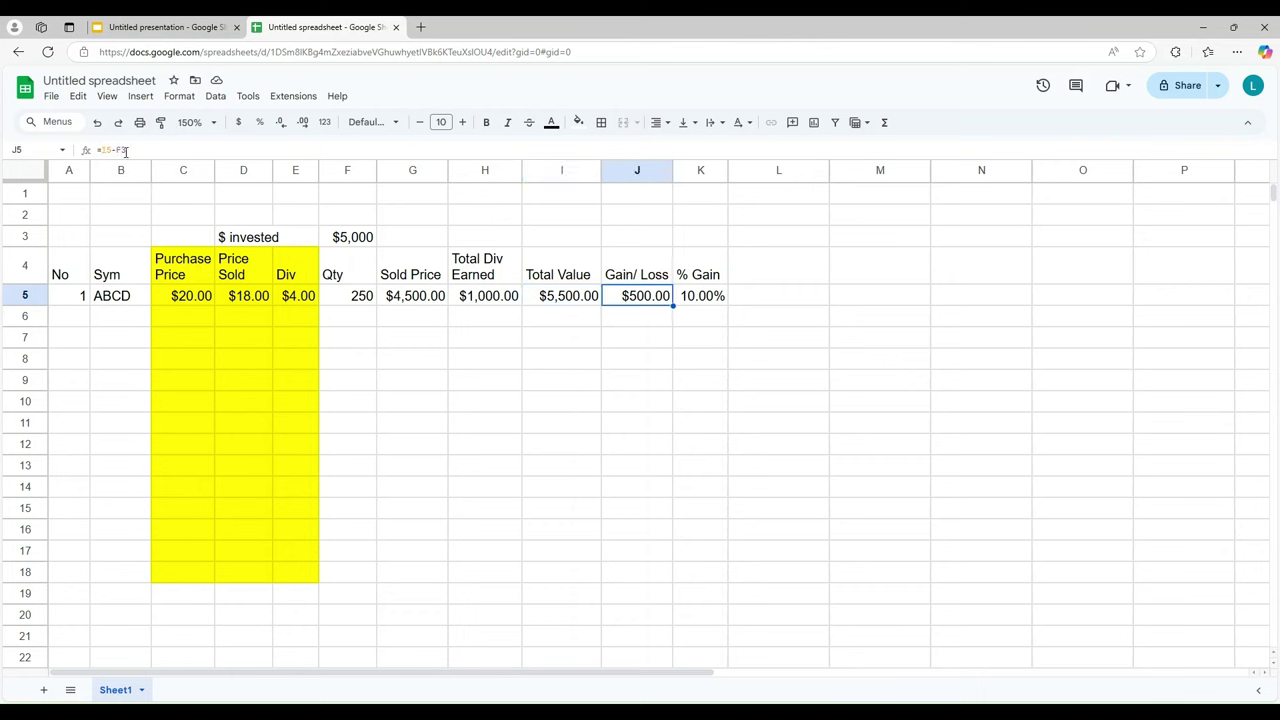
{"action": "left_click", "coordinate": [121, 149]}
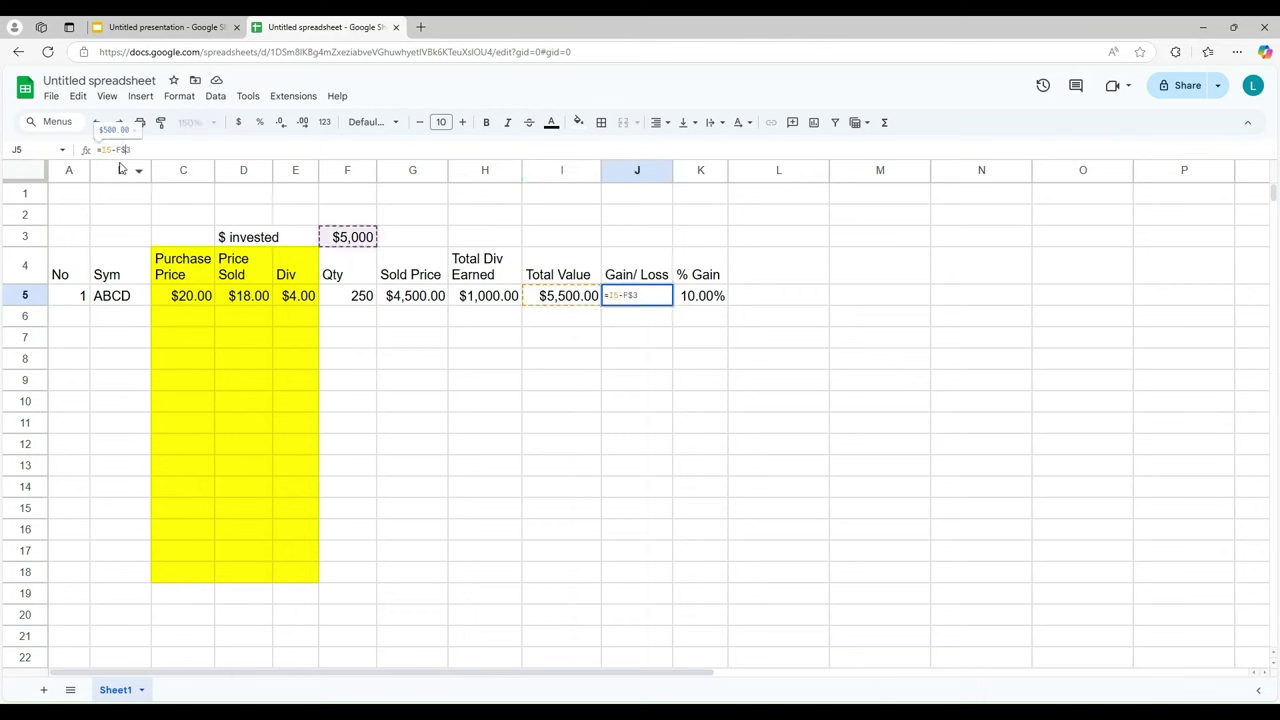
Step: Lock the row of the invested-amount reference F3 in the % Gain formula in cell K5
{"action": "left_click", "coordinate": [712, 300]}
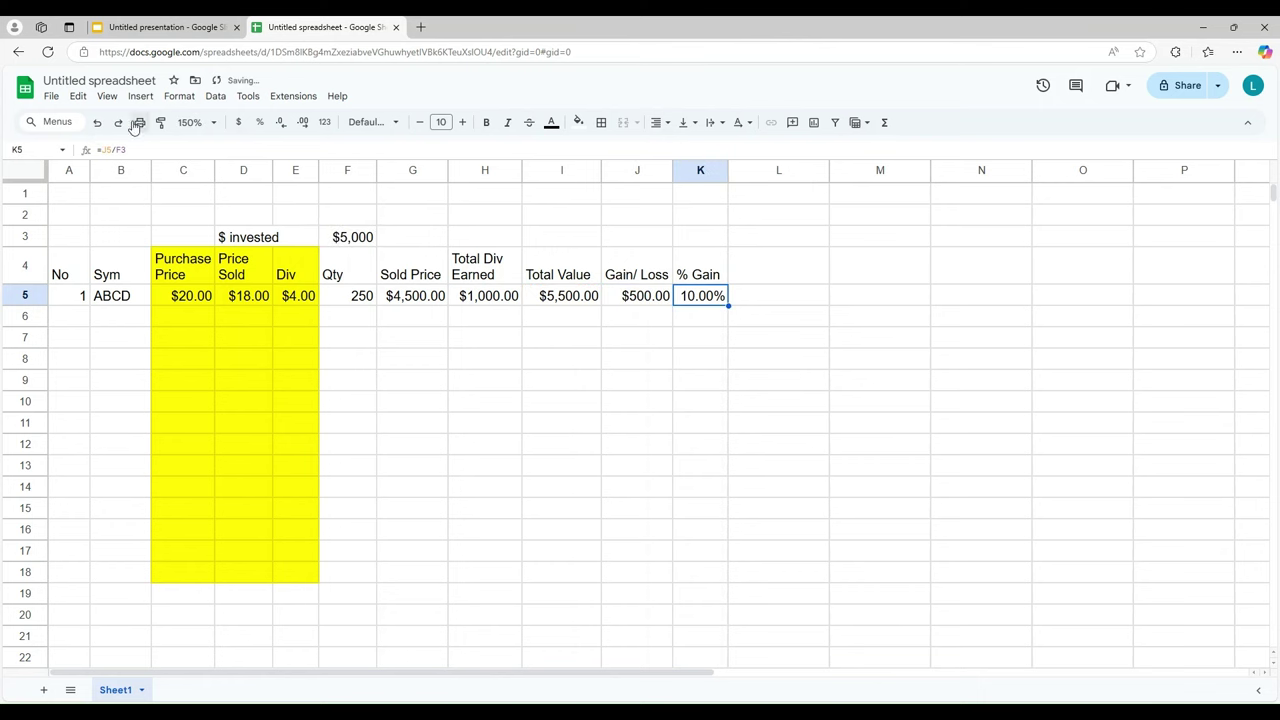
{"action": "left_click", "coordinate": [121, 149]}
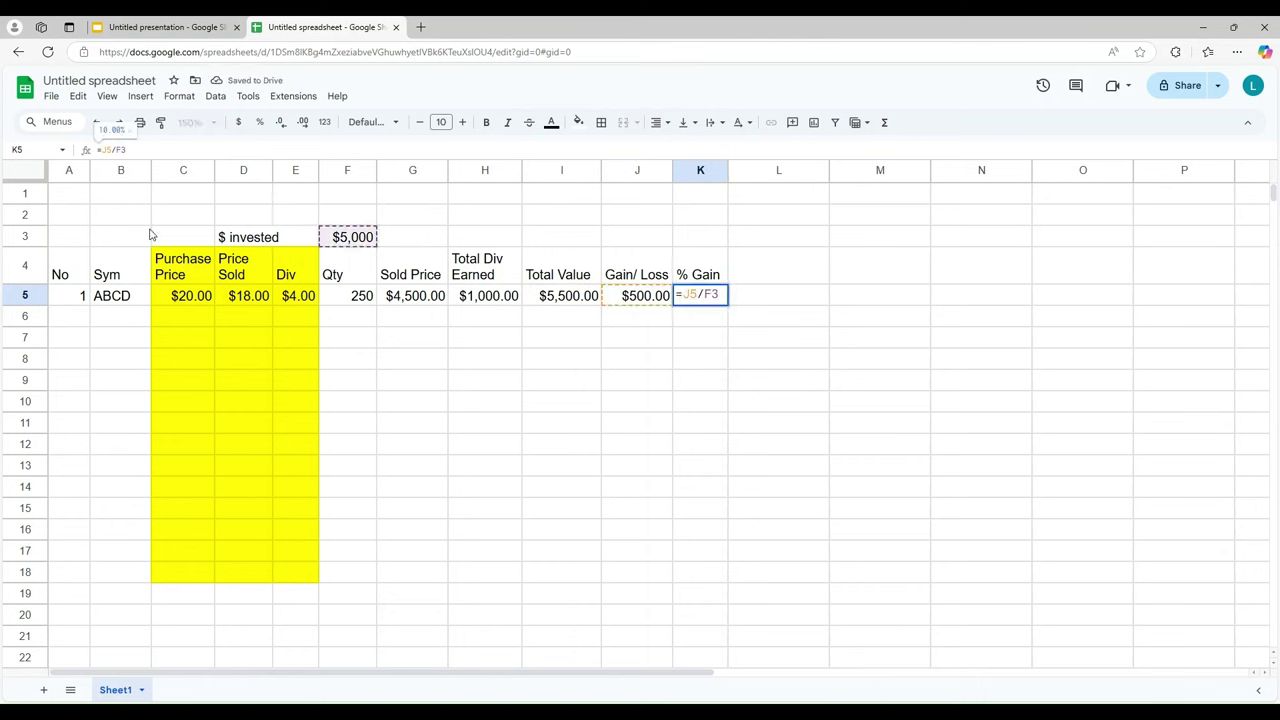
{"action": "key", "text": "Return"}
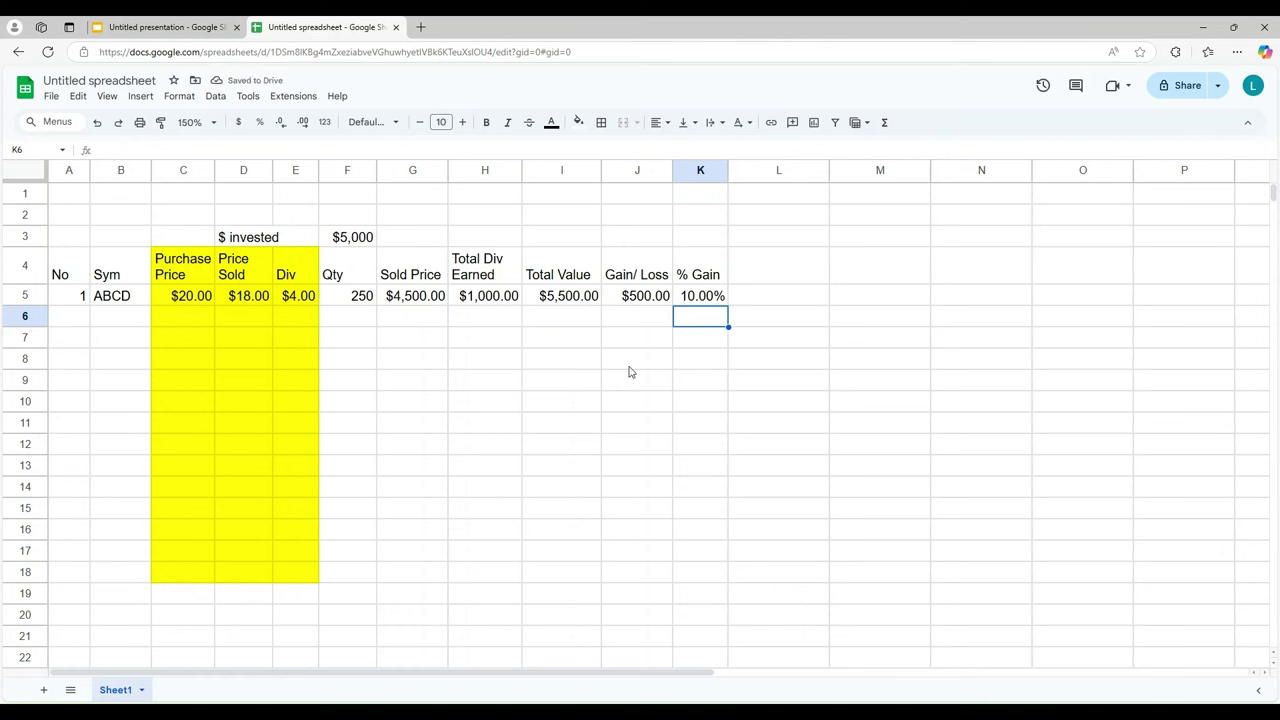
Step: Add a conditional format rule to columns J and K that fills cells greater than 0 with bright green
{"action": "mouse_move", "coordinate": [170, 268]}
{"action": "left_mouse_down"}
{"action": "mouse_move", "coordinate": [320, 308]}
{"action": "mouse_move", "coordinate": [188, 276]}
{"action": "left_mouse_up"}
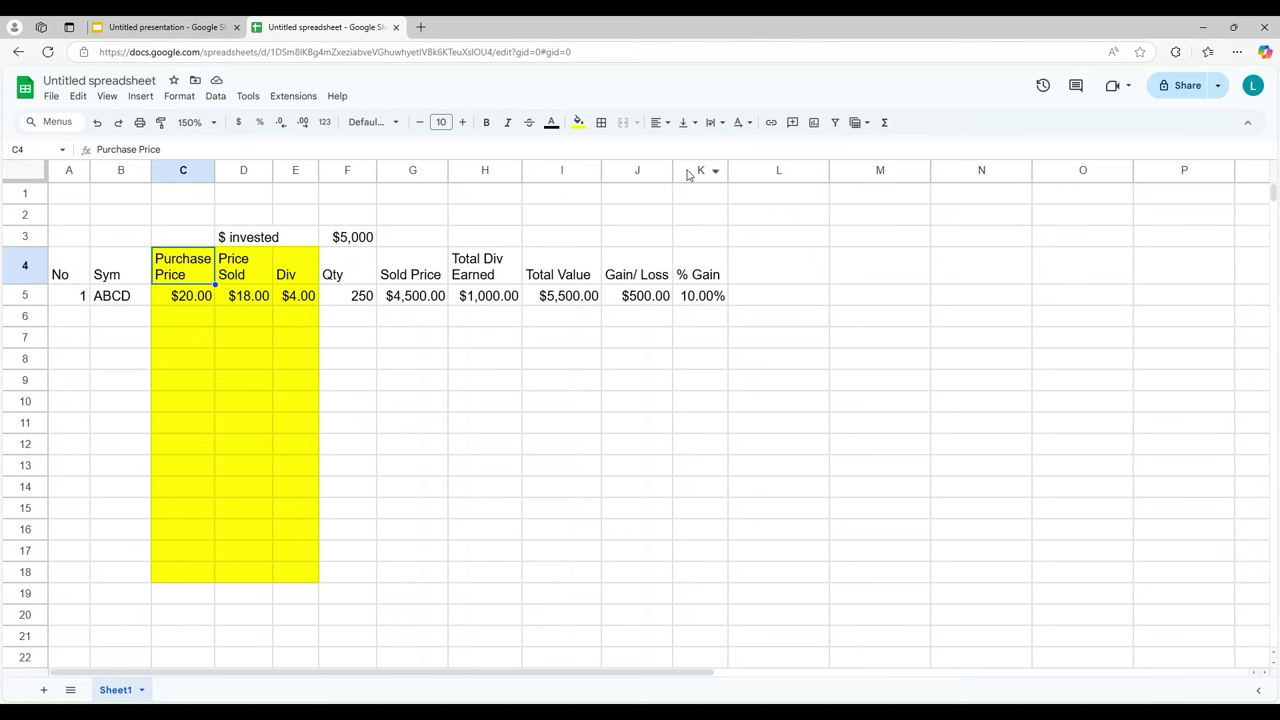
{"action": "left_click_drag", "start_coordinate": [634, 172], "coordinate": [691, 172]}
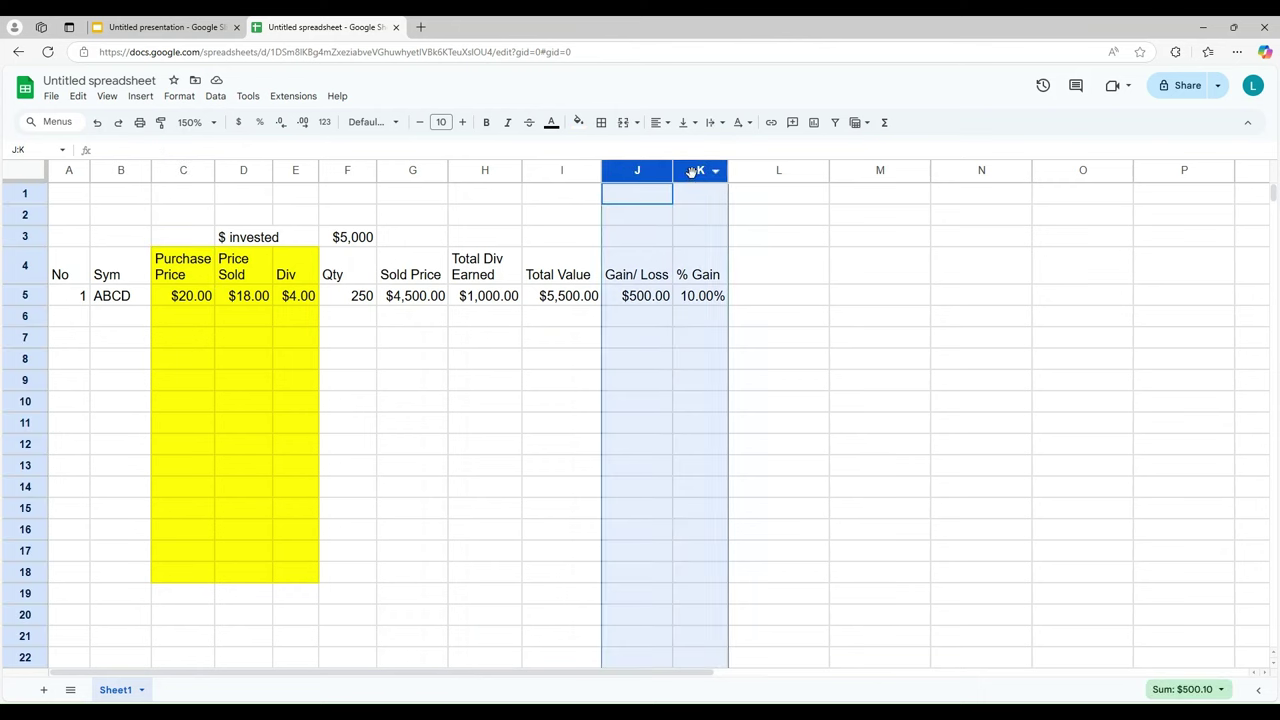
{"action": "right_click", "coordinate": [691, 172]}
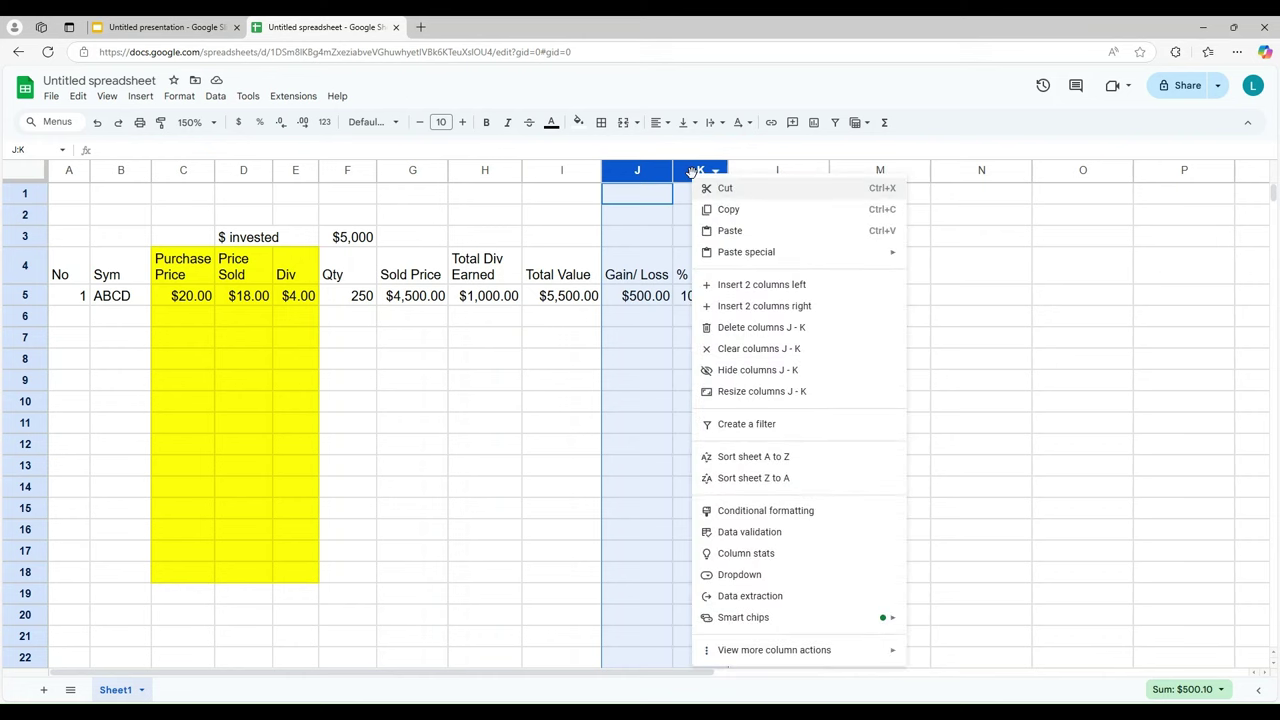
{"action": "left_click", "coordinate": [771, 513]}
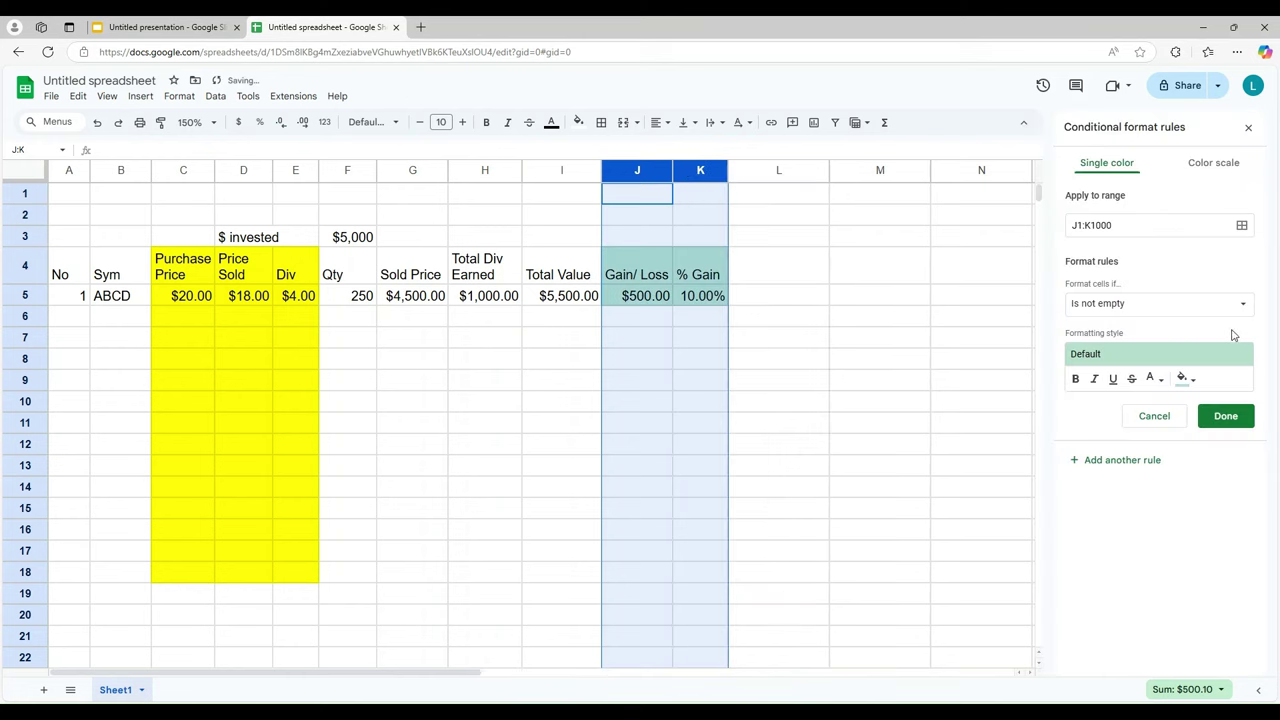
{"action": "left_click", "coordinate": [1245, 305]}
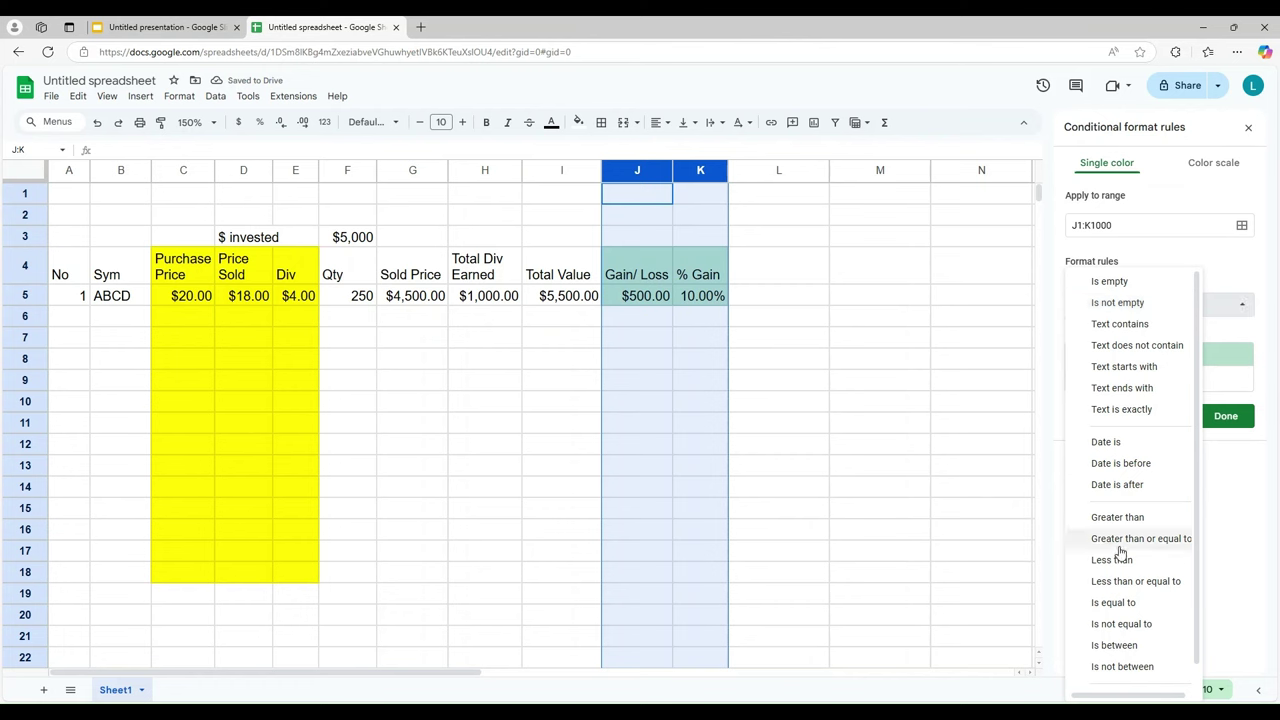
{"action": "left_click", "coordinate": [1117, 517]}
{"action": "left_click", "coordinate": [1104, 338]}
{"action": "type", "text": "0"}
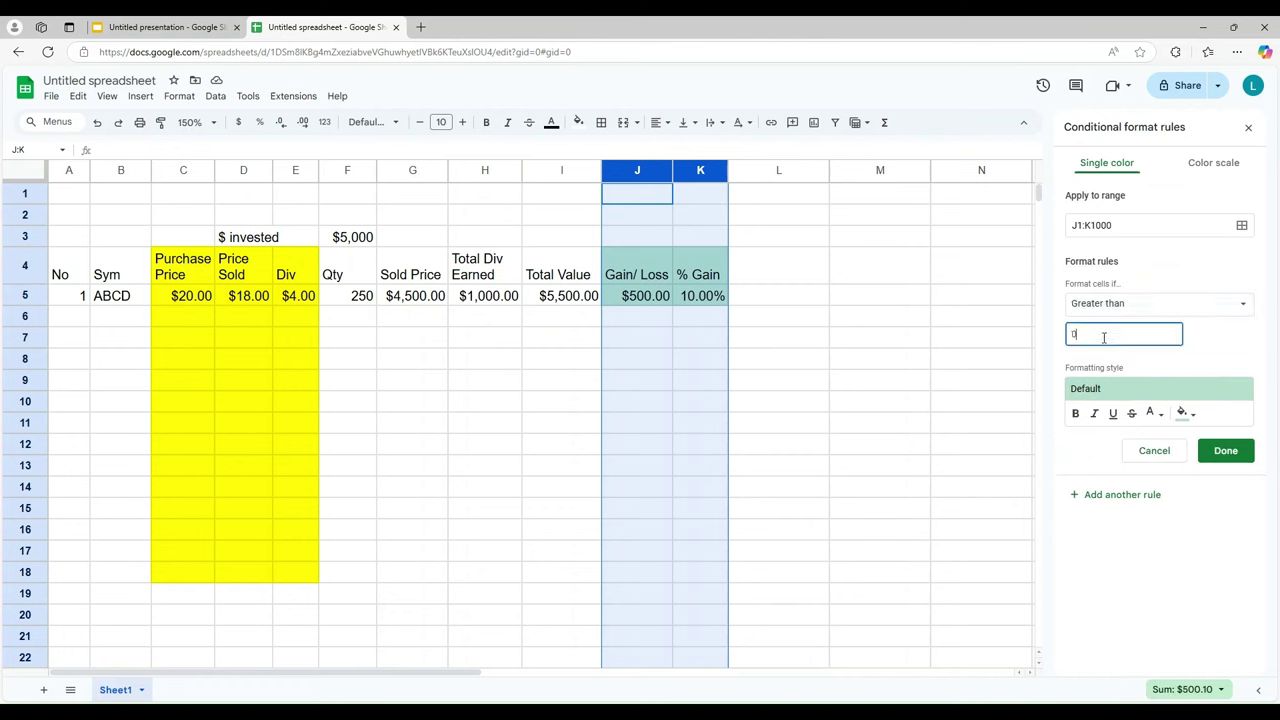
{"action": "left_click", "coordinate": [1190, 415]}
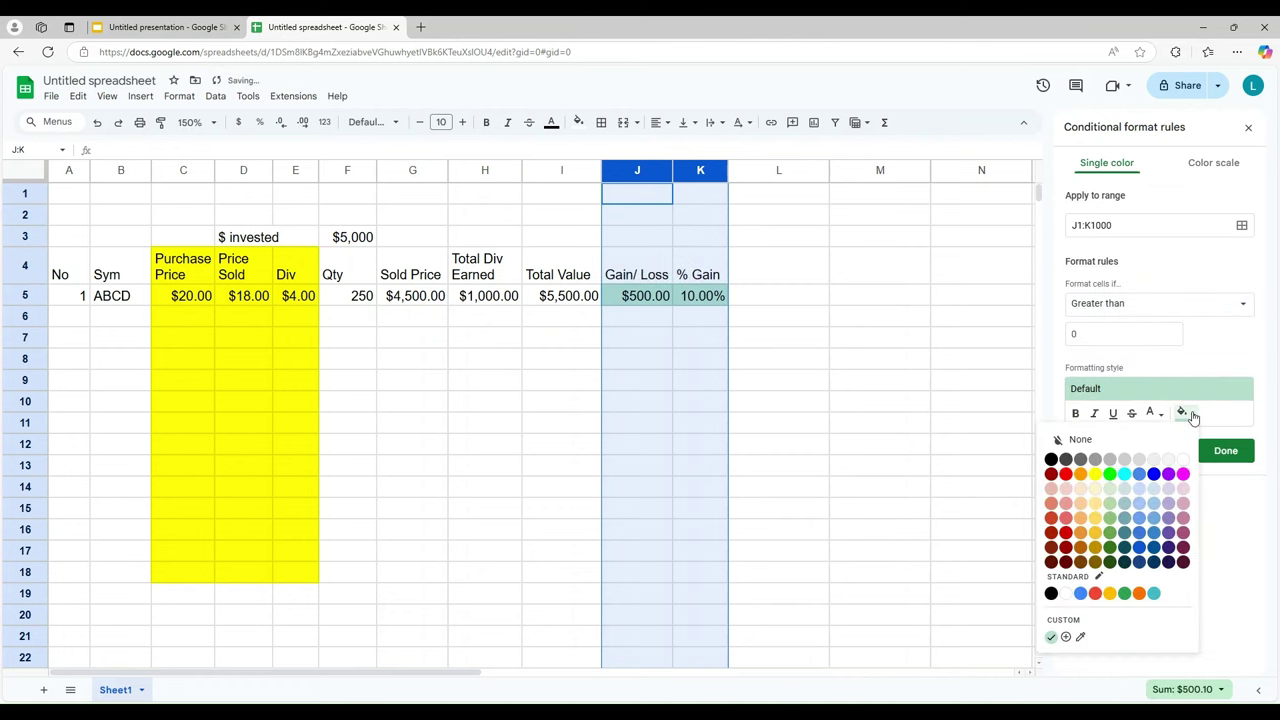
{"action": "left_click", "coordinate": [1110, 473]}
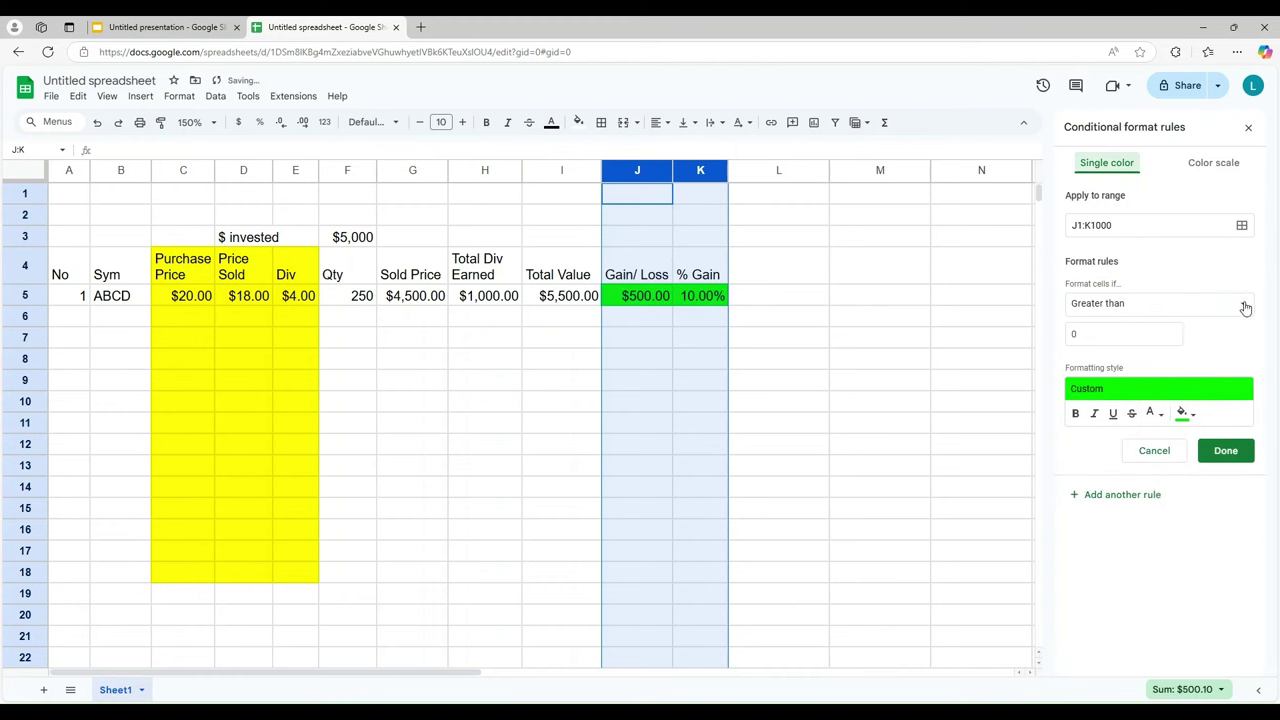
Step: Add a second conditional format rule on columns J and K that fills cells less than 0 with light red
{"action": "left_click", "coordinate": [1245, 308]}
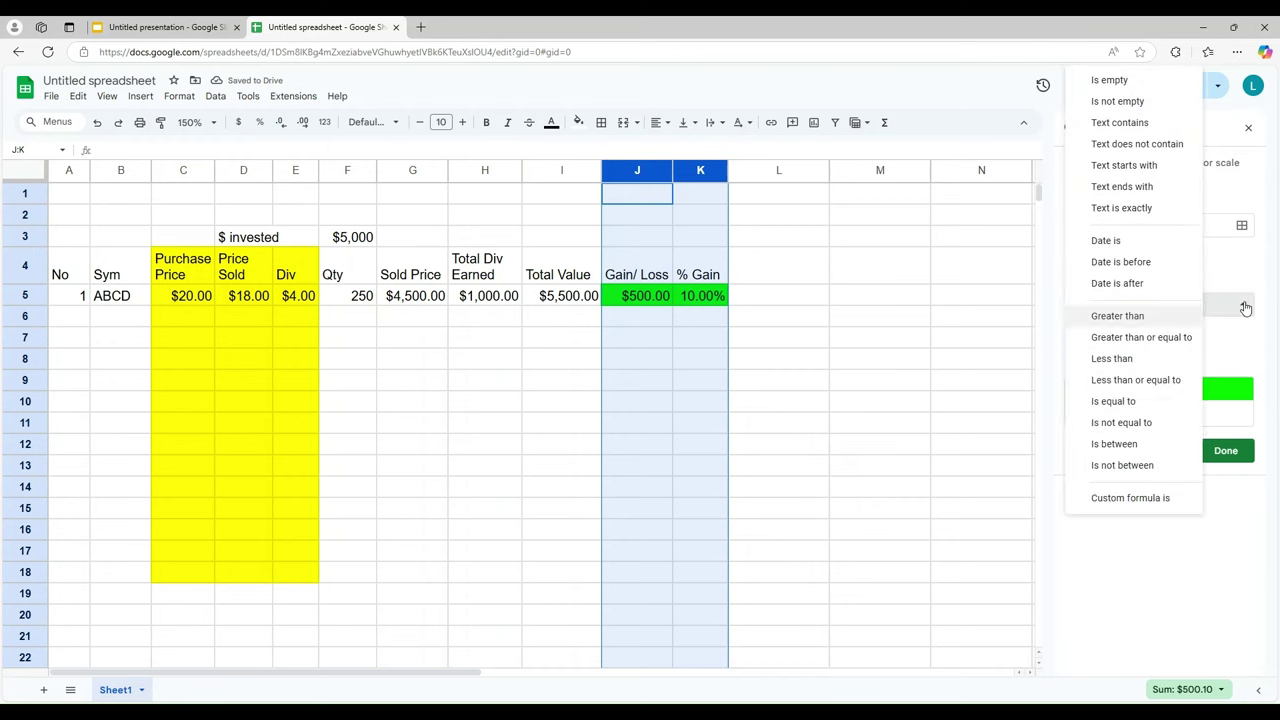
{"action": "left_click", "coordinate": [1138, 359]}
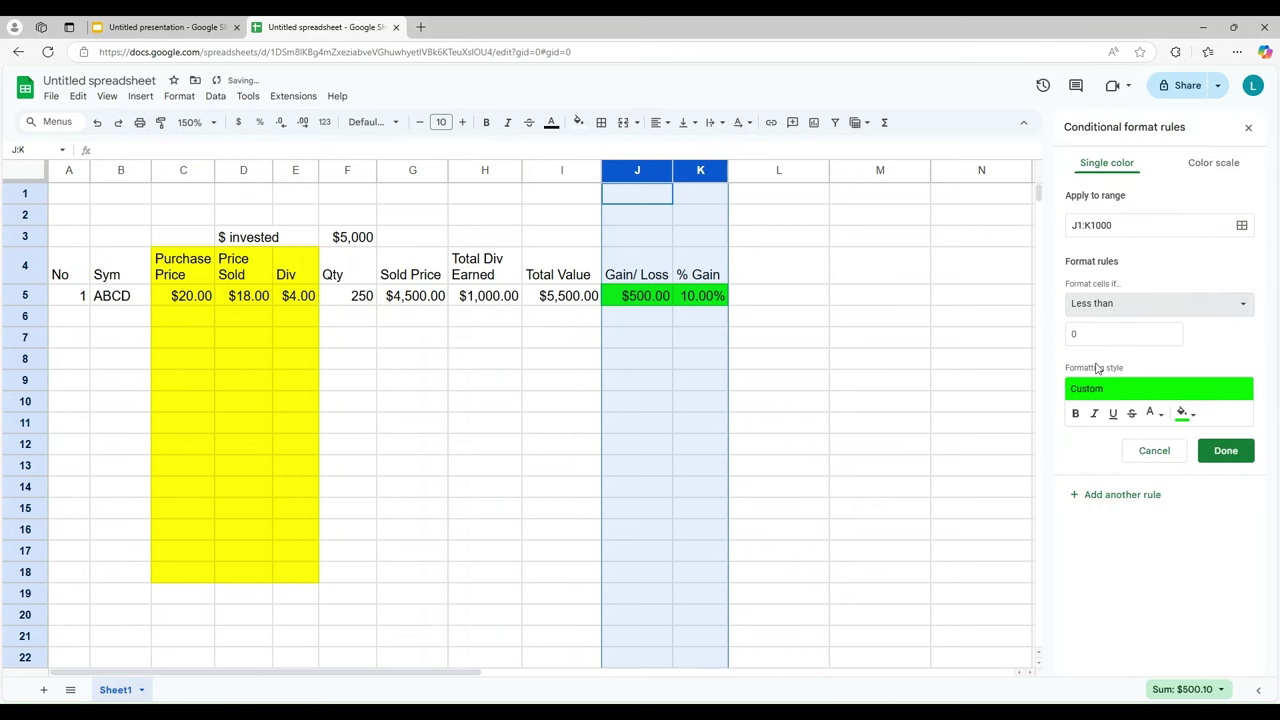
{"action": "left_click", "coordinate": [1184, 414]}
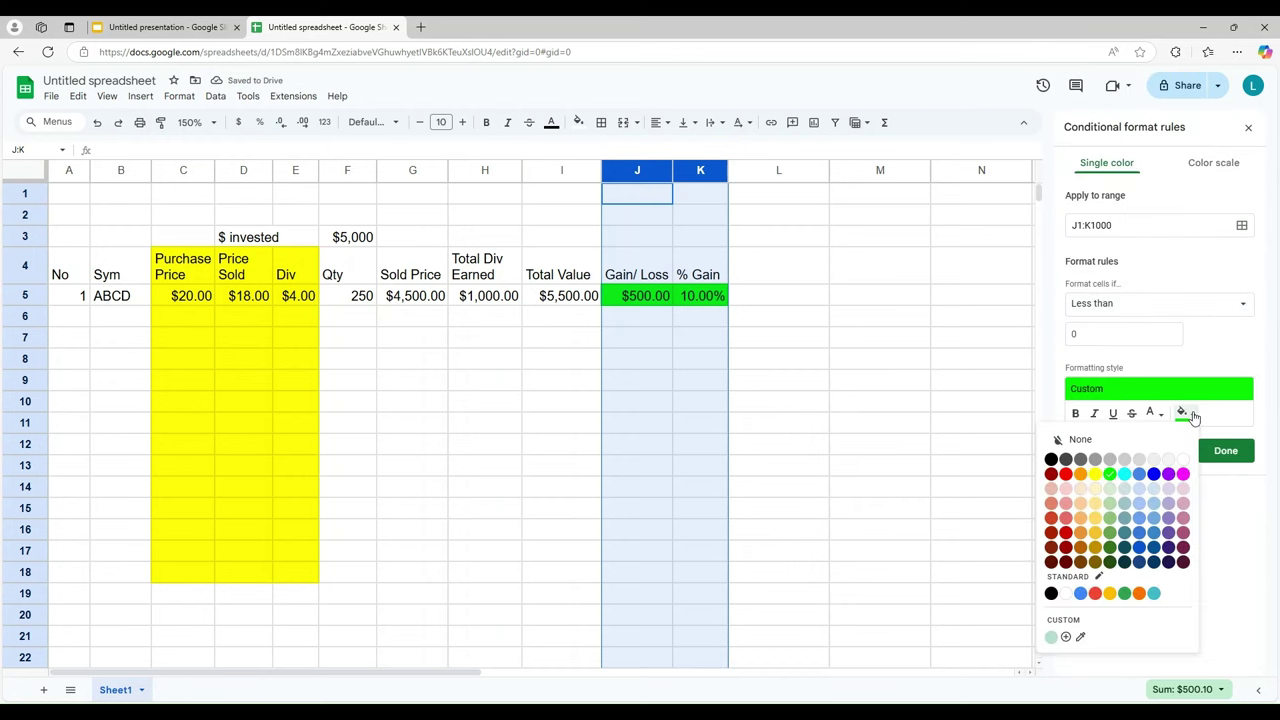
{"action": "left_click", "coordinate": [1066, 503]}
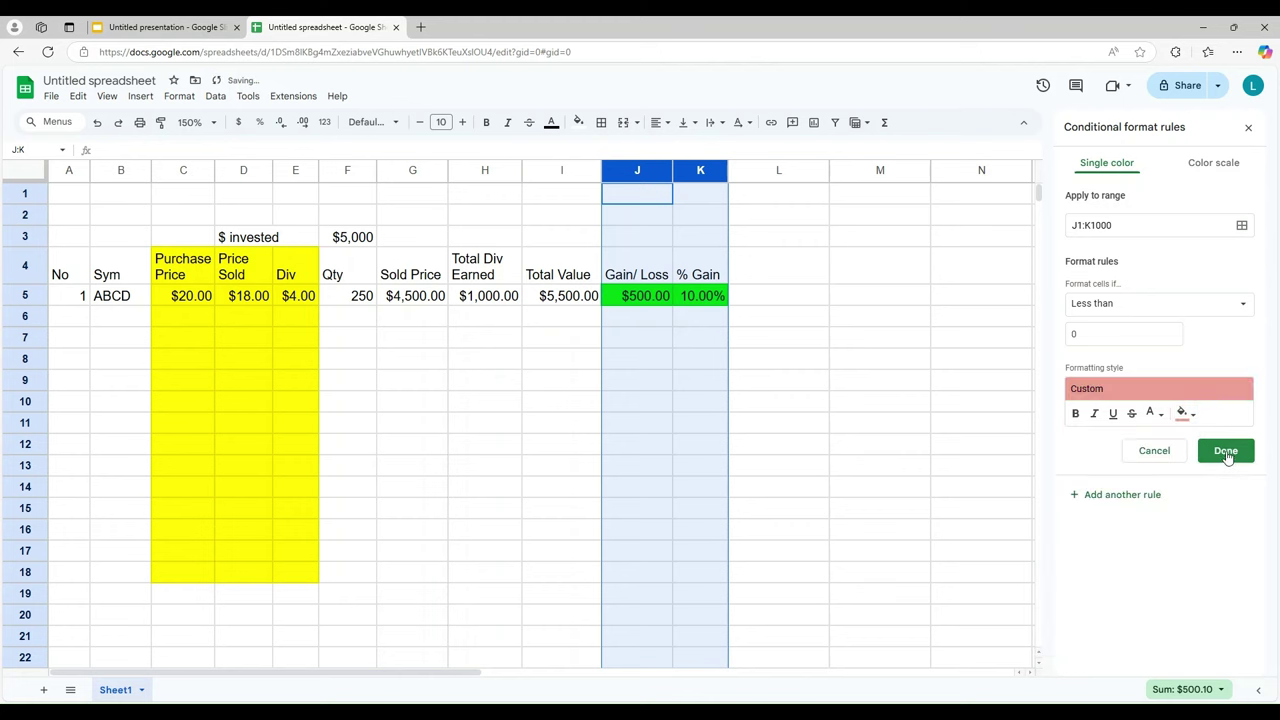
{"action": "left_click", "coordinate": [1226, 451]}
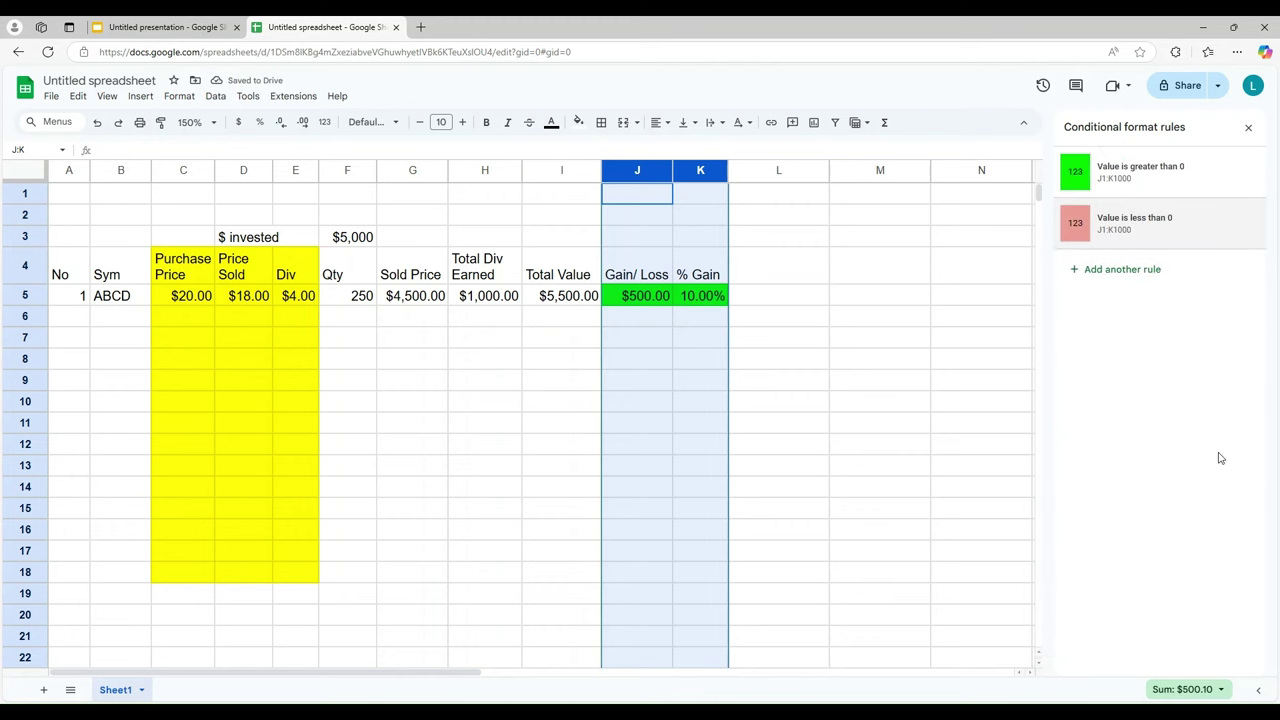
Step: Test the gain colouring by entering 10, 15 and 18 in turn as the Price Sold in cell D5
{"action": "left_click", "coordinate": [234, 302]}
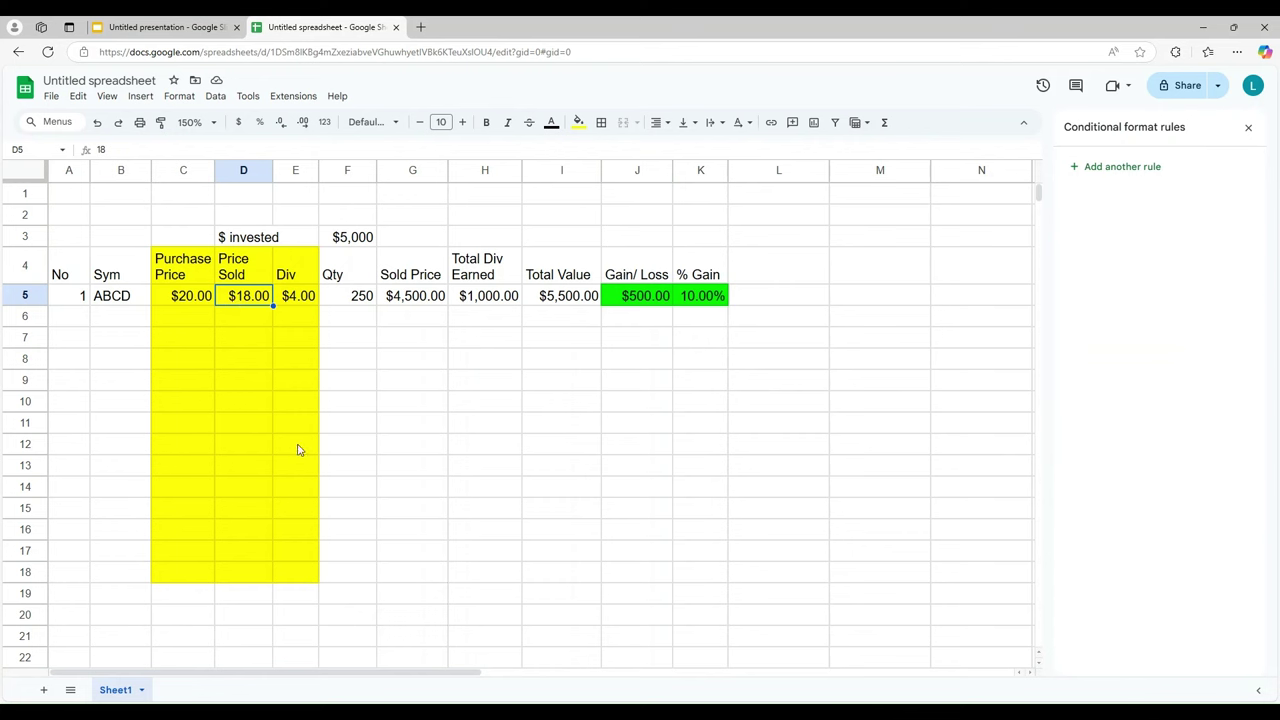
{"action": "type", "text": "10"}
{"action": "key", "text": "Tab"}
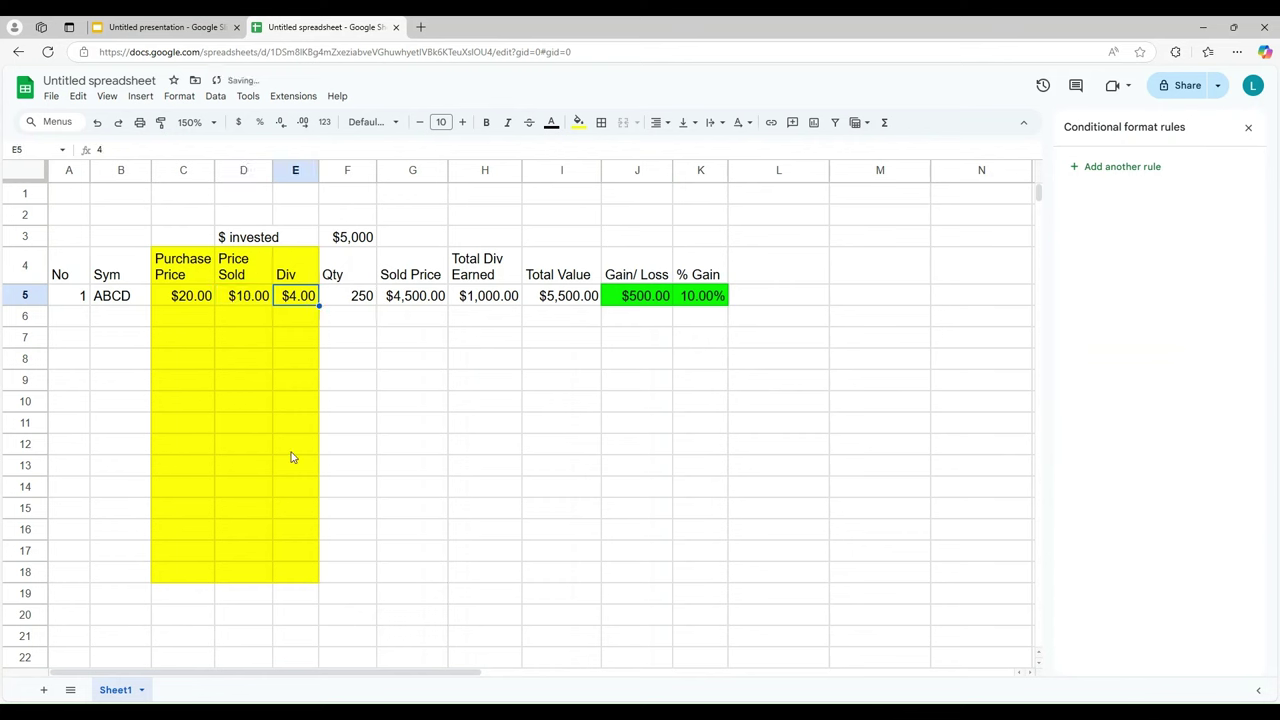
{"action": "key", "text": "Left"}
{"action": "type", "text": "1"}
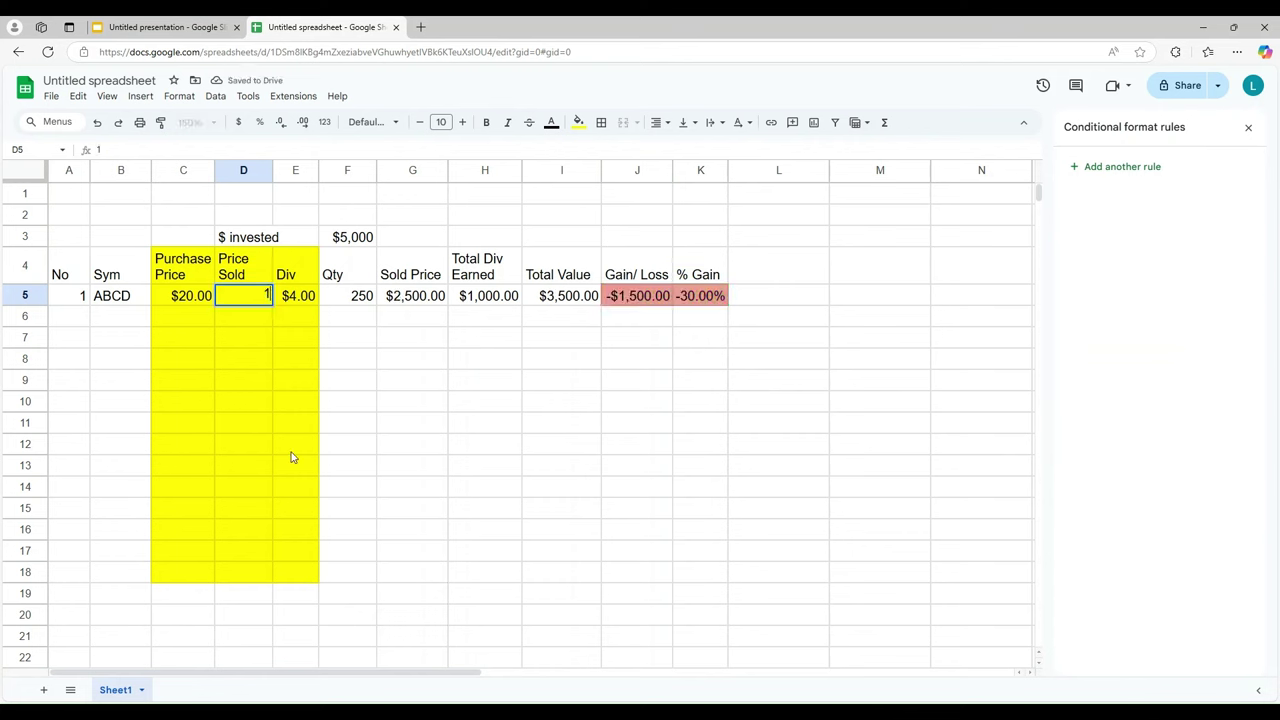
{"action": "type", "text": "5"}
{"action": "key", "text": "Tab"}
{"action": "key", "text": "Left"}
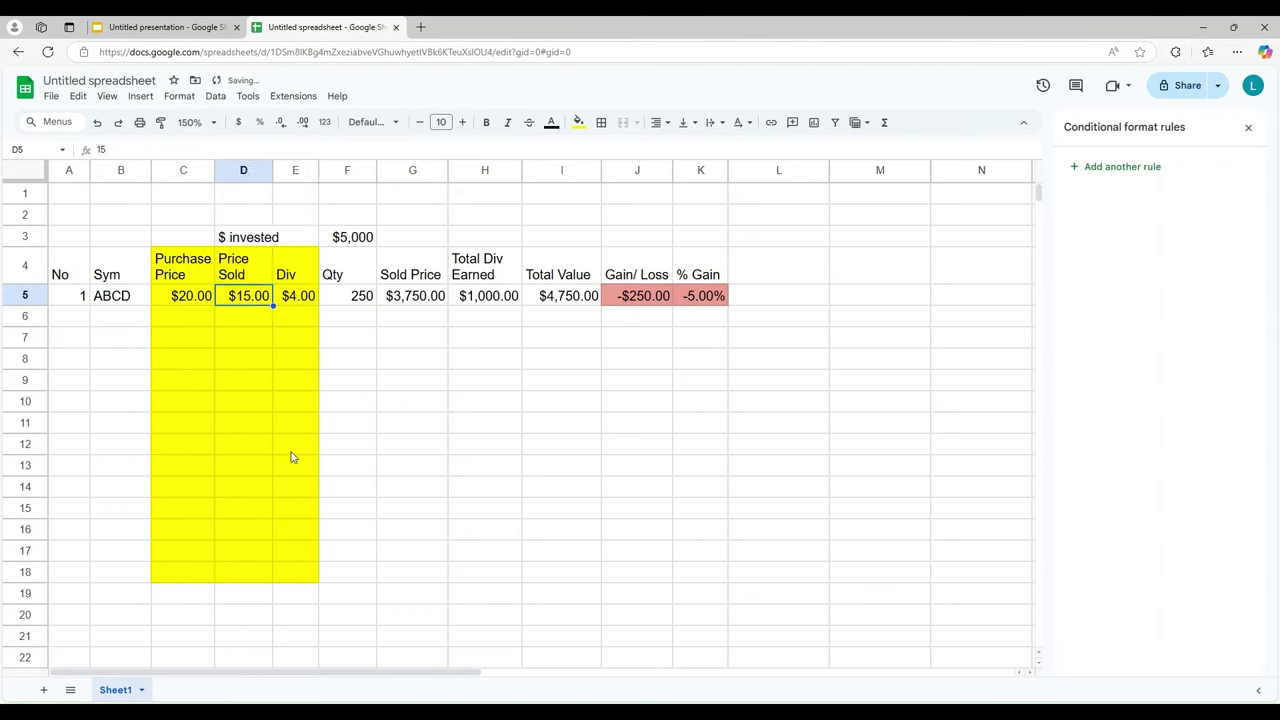
{"action": "type", "text": "18"}
{"action": "key", "text": "Tab"}
{"action": "key", "text": "Left"}
{"action": "key", "text": "Tab"}
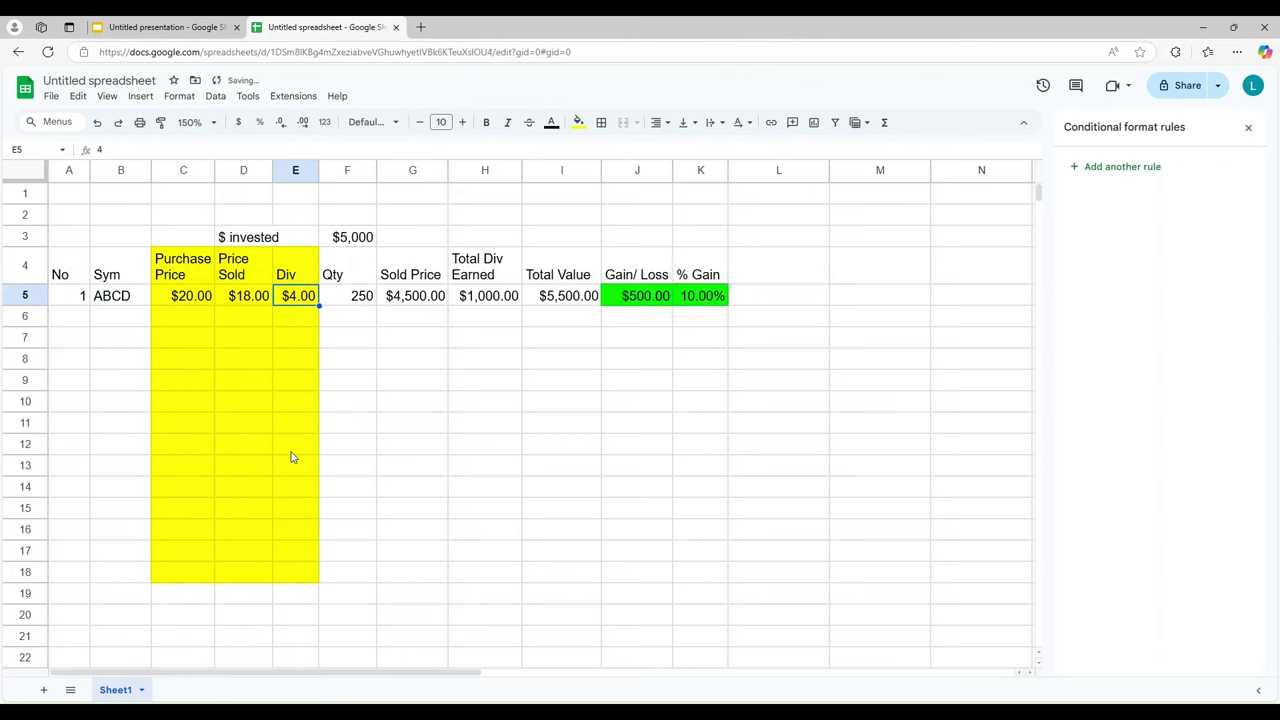
Step: Test the loss colouring again with a Price Sold of 10 in D5, and restore the price to 18
{"action": "key", "text": "Left"}
{"action": "type", "text": "10"}
{"action": "key", "text": "Tab"}
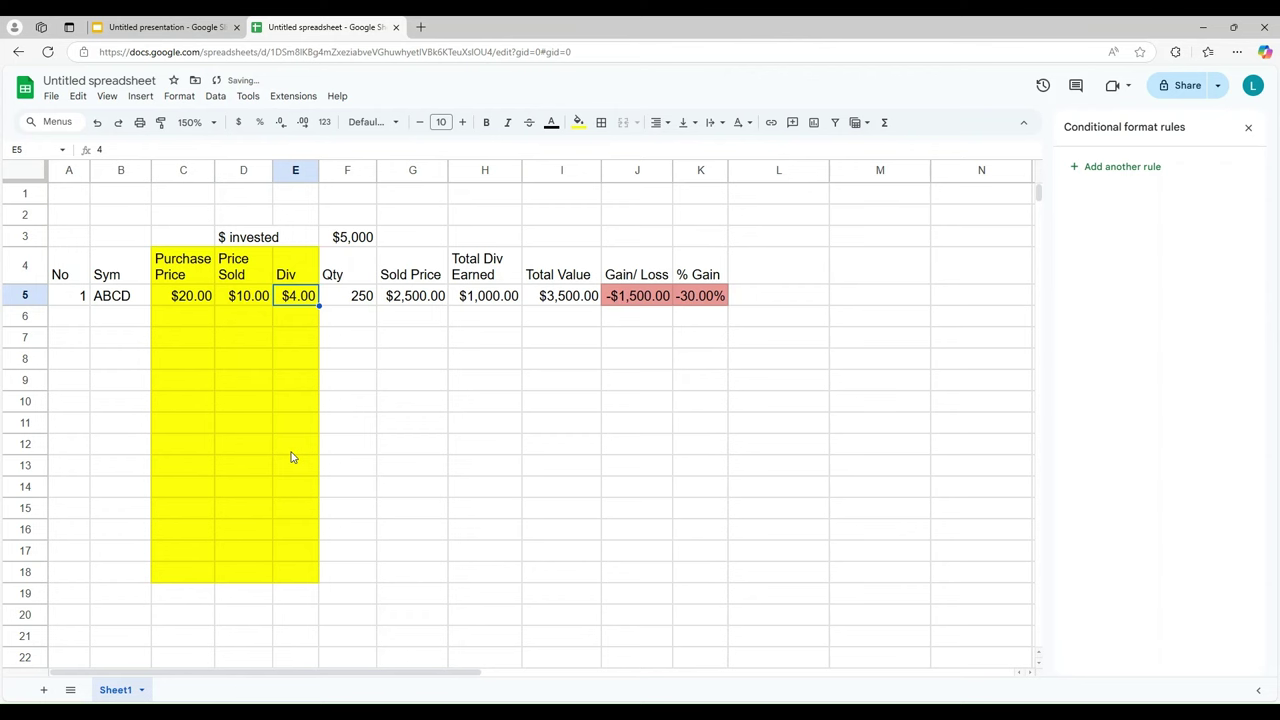
{"action": "key", "text": "Left"}
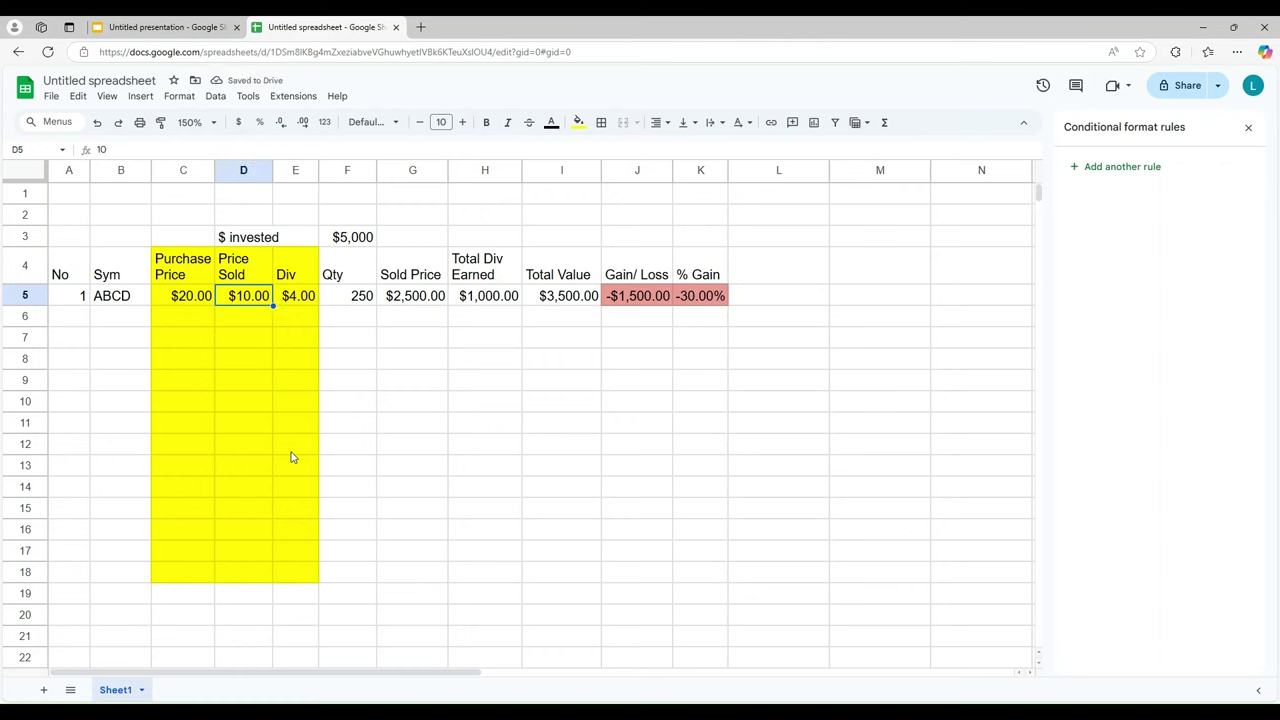
{"action": "type", "text": "18"}
{"action": "key", "text": "Tab"}
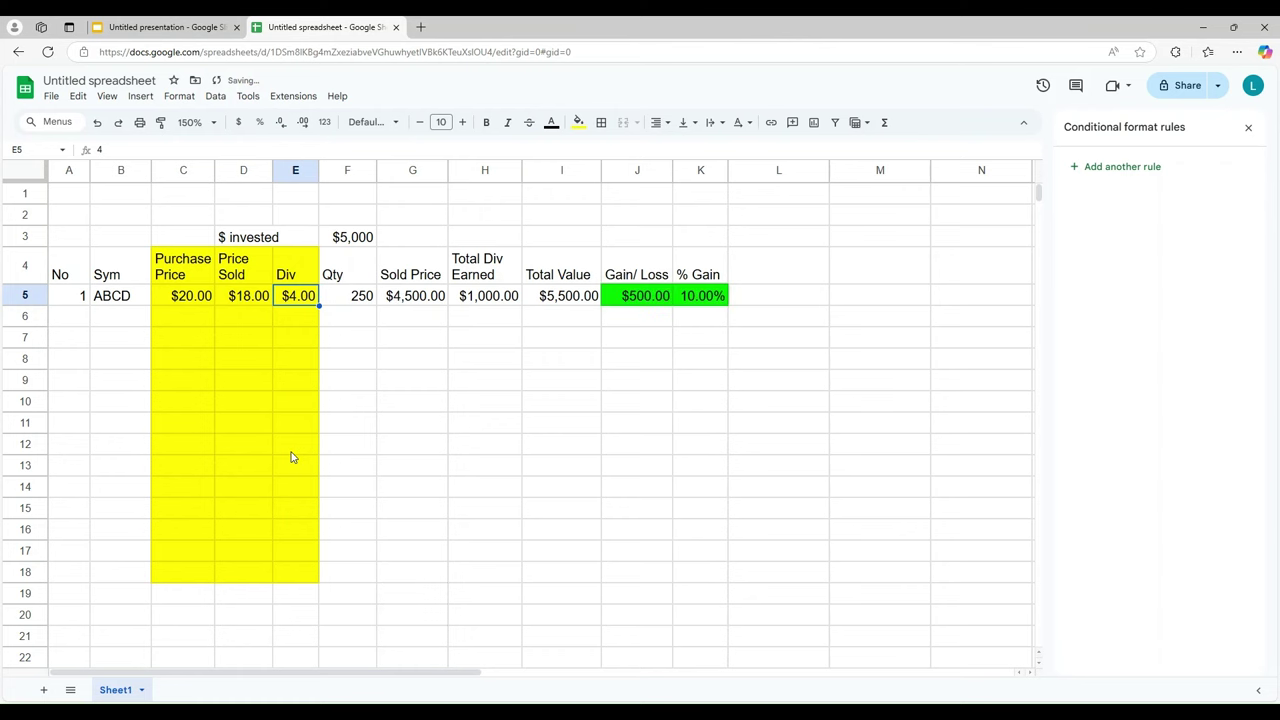
{"action": "left_click", "coordinate": [384, 406]}
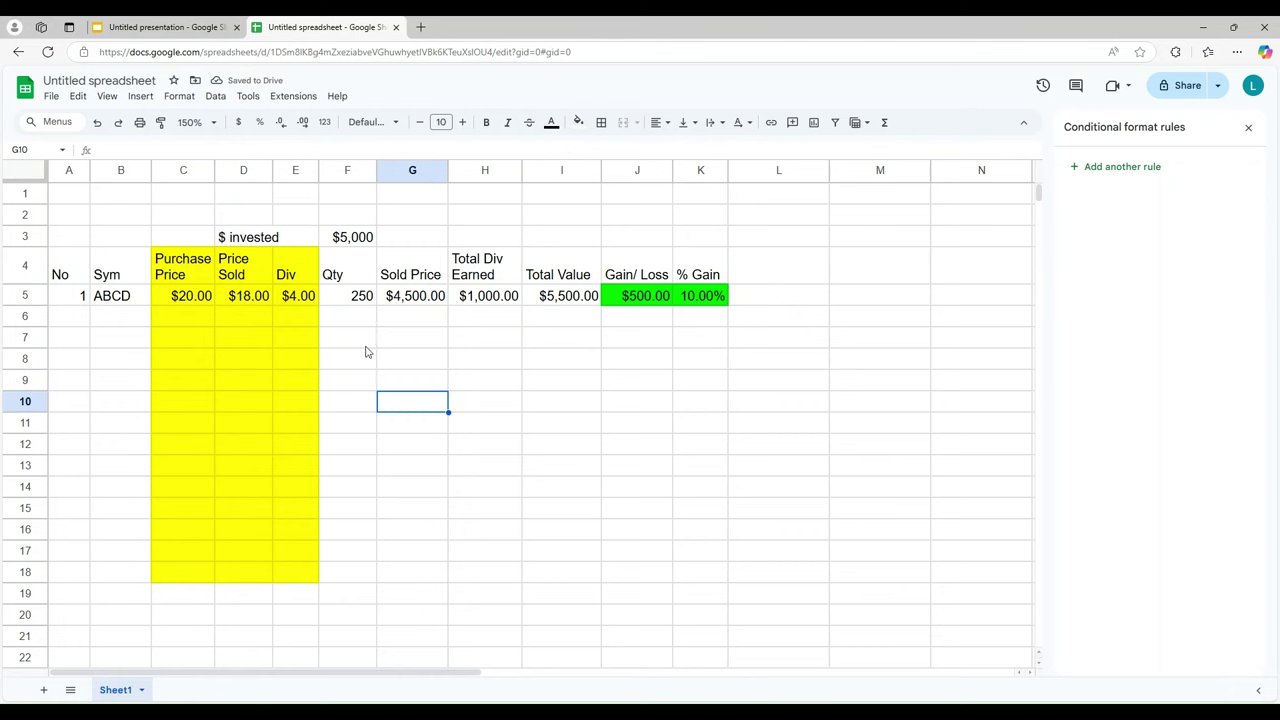
Step: Fill the invested-amount cell F3 with yellow and close the conditional format rules
{"action": "left_click", "coordinate": [343, 237]}
{"action": "left_click", "coordinate": [579, 122]}
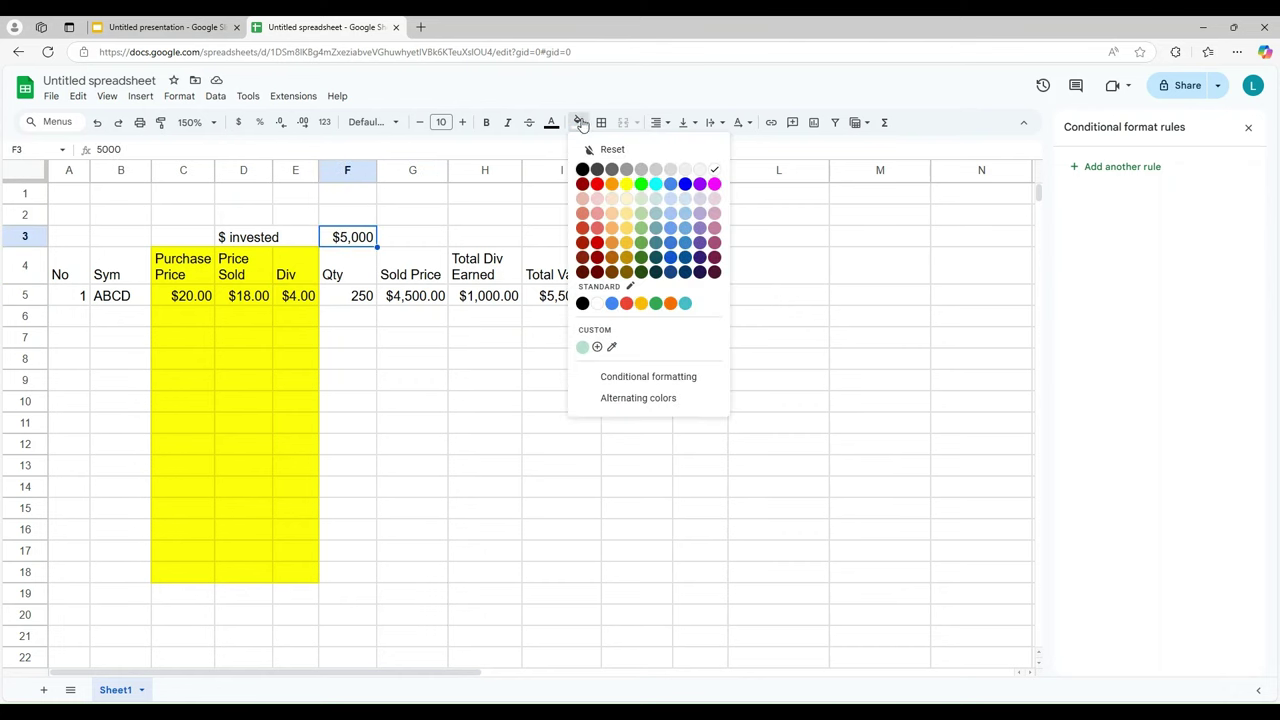
{"action": "left_click", "coordinate": [626, 185]}
{"action": "left_click", "coordinate": [357, 444]}
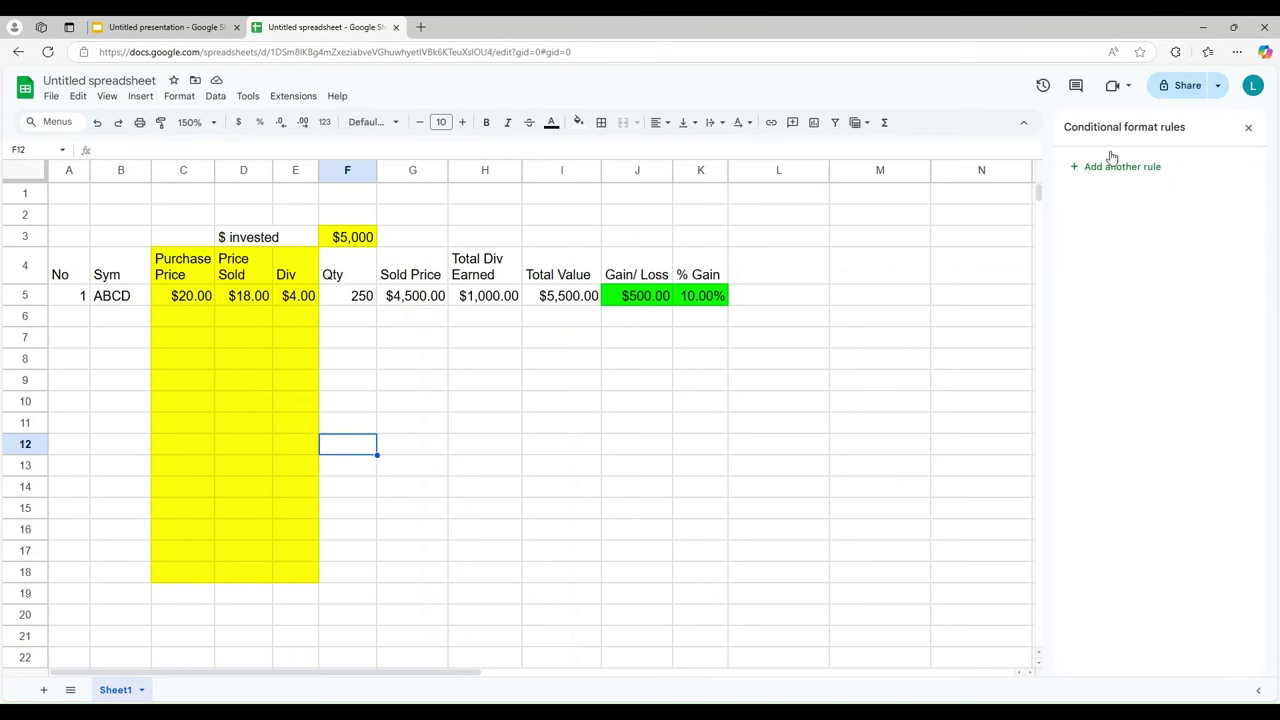
{"action": "left_click", "coordinate": [1248, 127]}
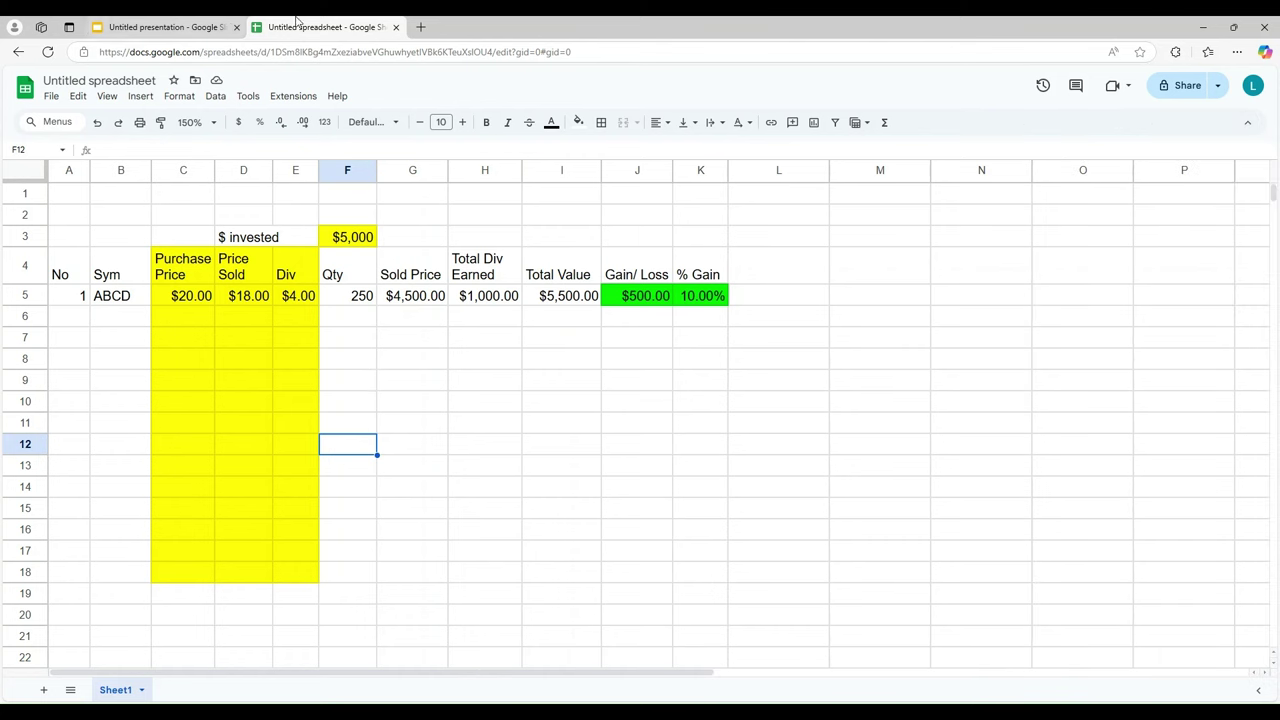
Step: Go to yahoo.com in a new browser tab and open its Finance section
{"action": "left_click", "coordinate": [420, 28]}
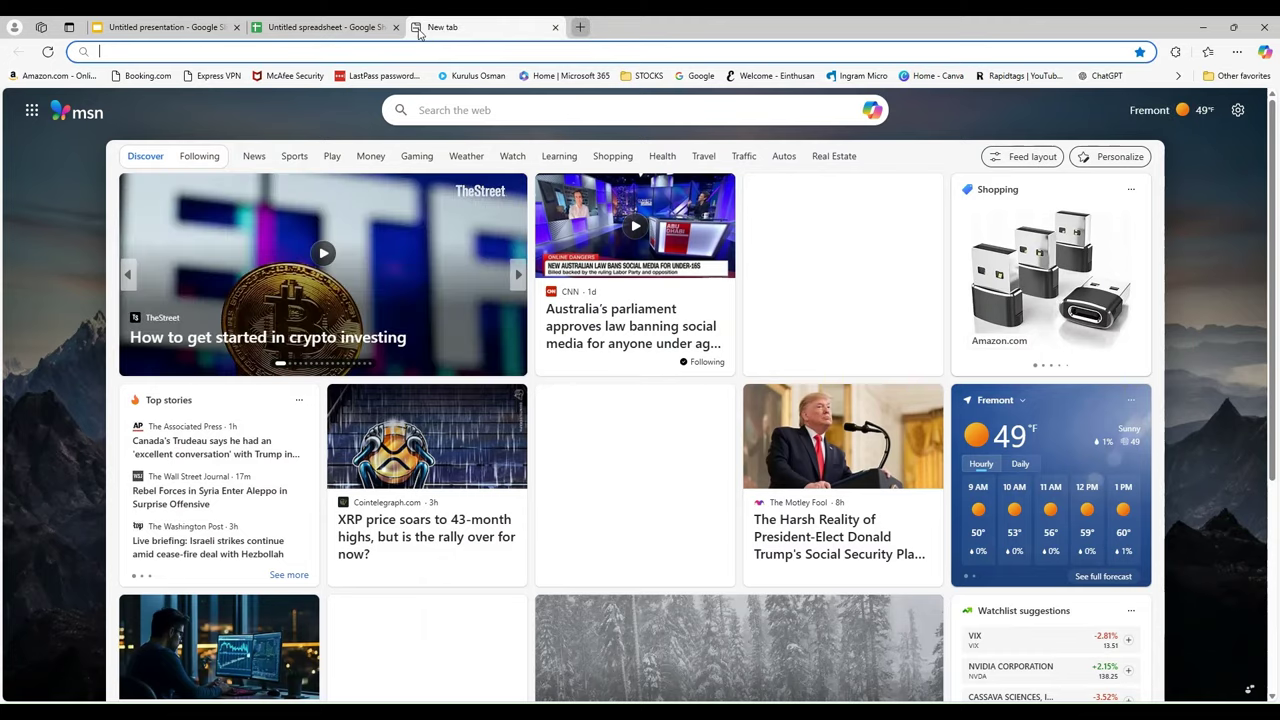
{"action": "type", "text": "aho"}
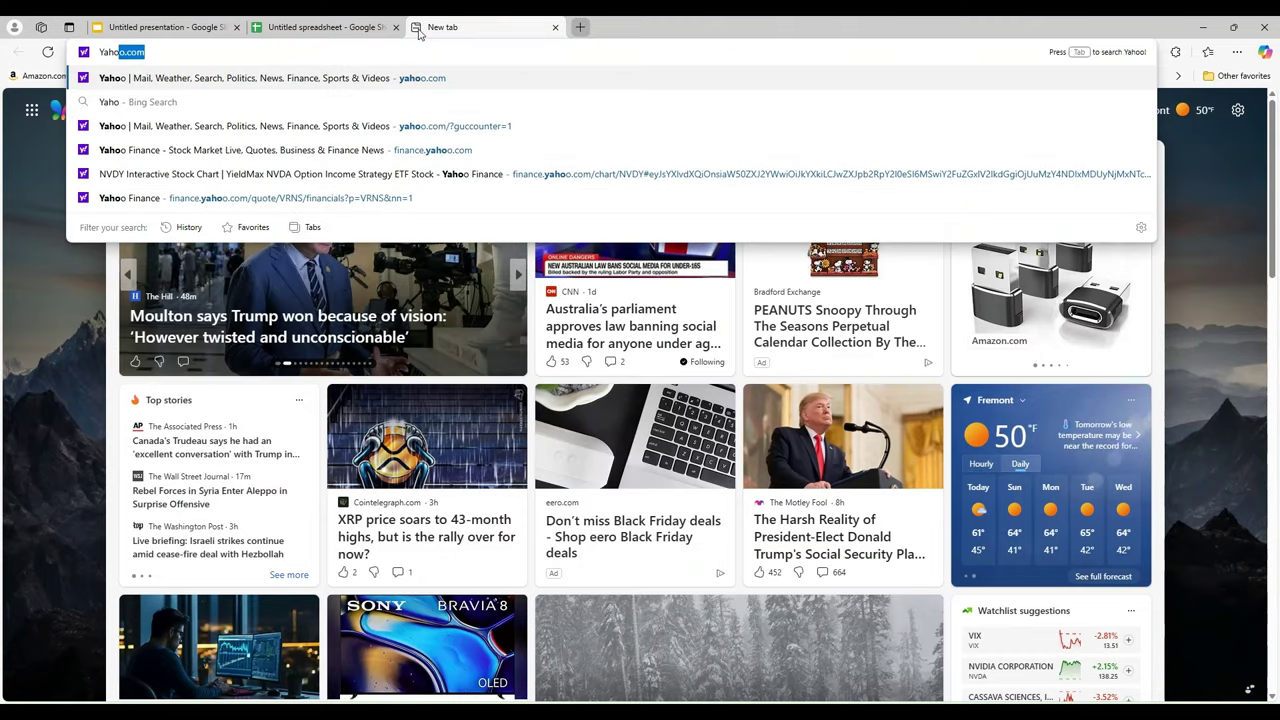
{"action": "key", "text": "Return"}
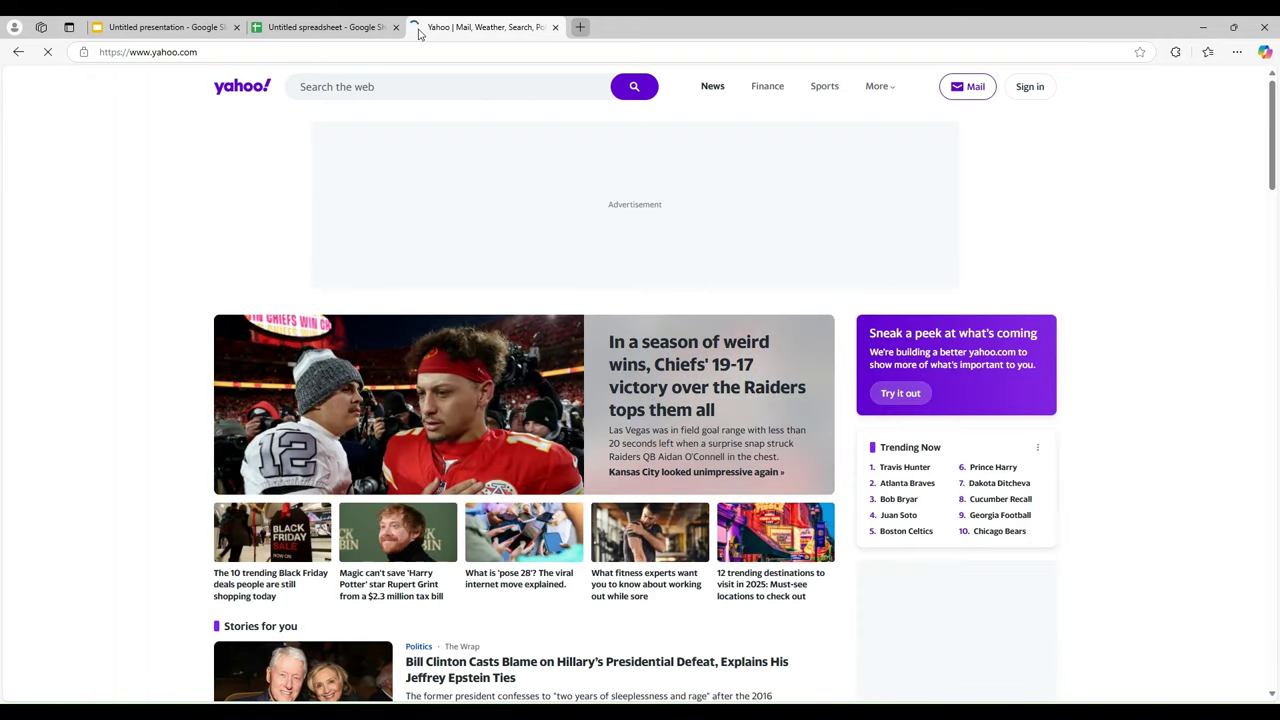
{"action": "left_click", "coordinate": [765, 92]}
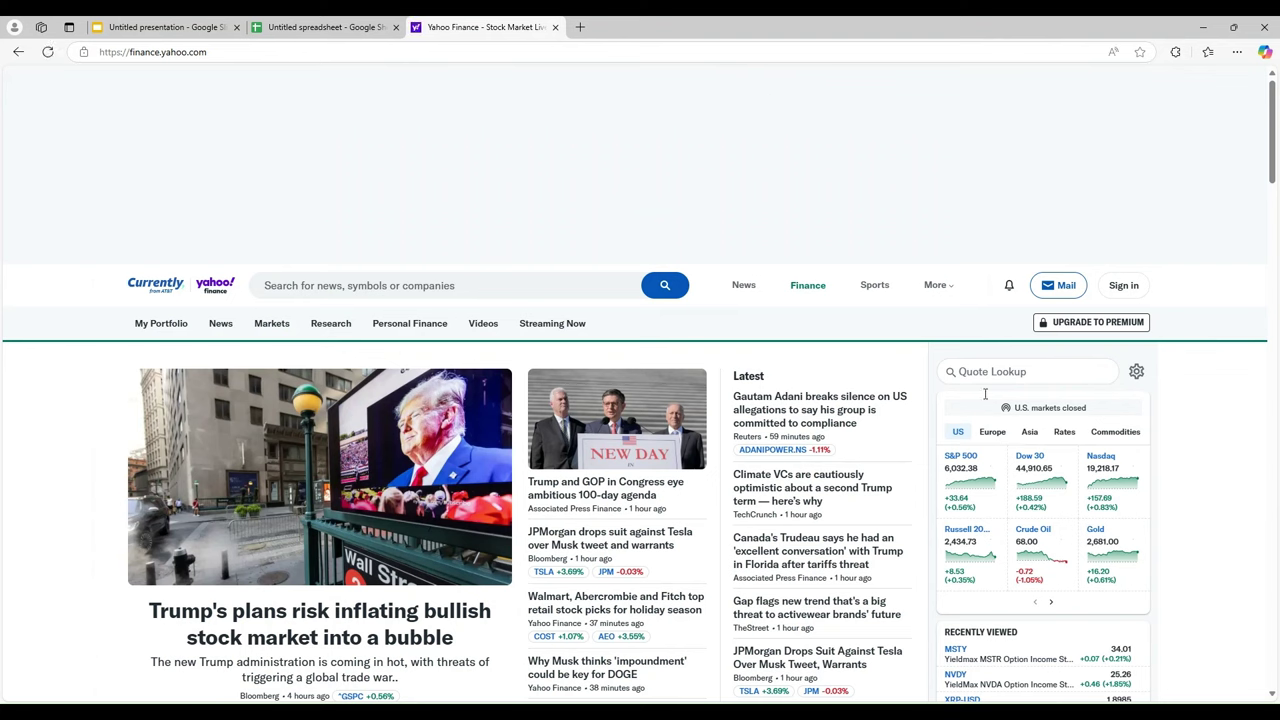
Step: Look up the ticker symbol NVDY and open the YieldMax NVDA Option Income Strategy ETF quote
{"action": "left_click", "coordinate": [962, 371]}
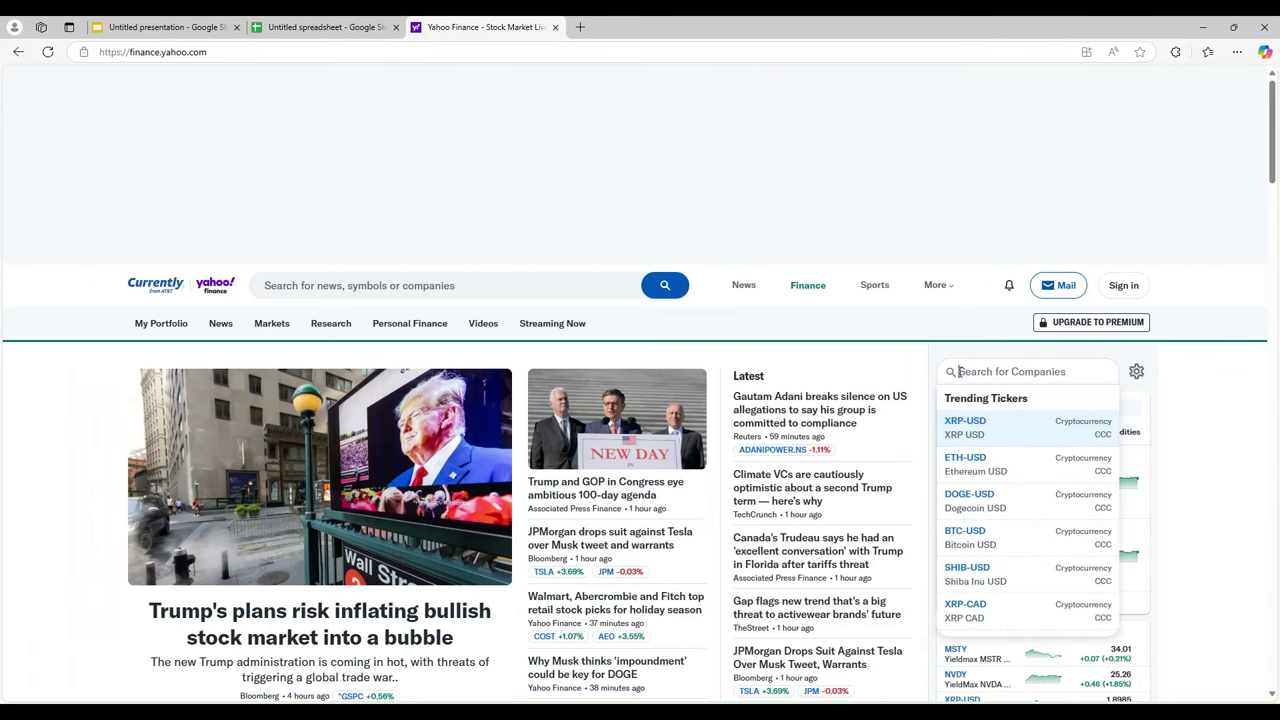
{"action": "type", "text": "NVDY"}
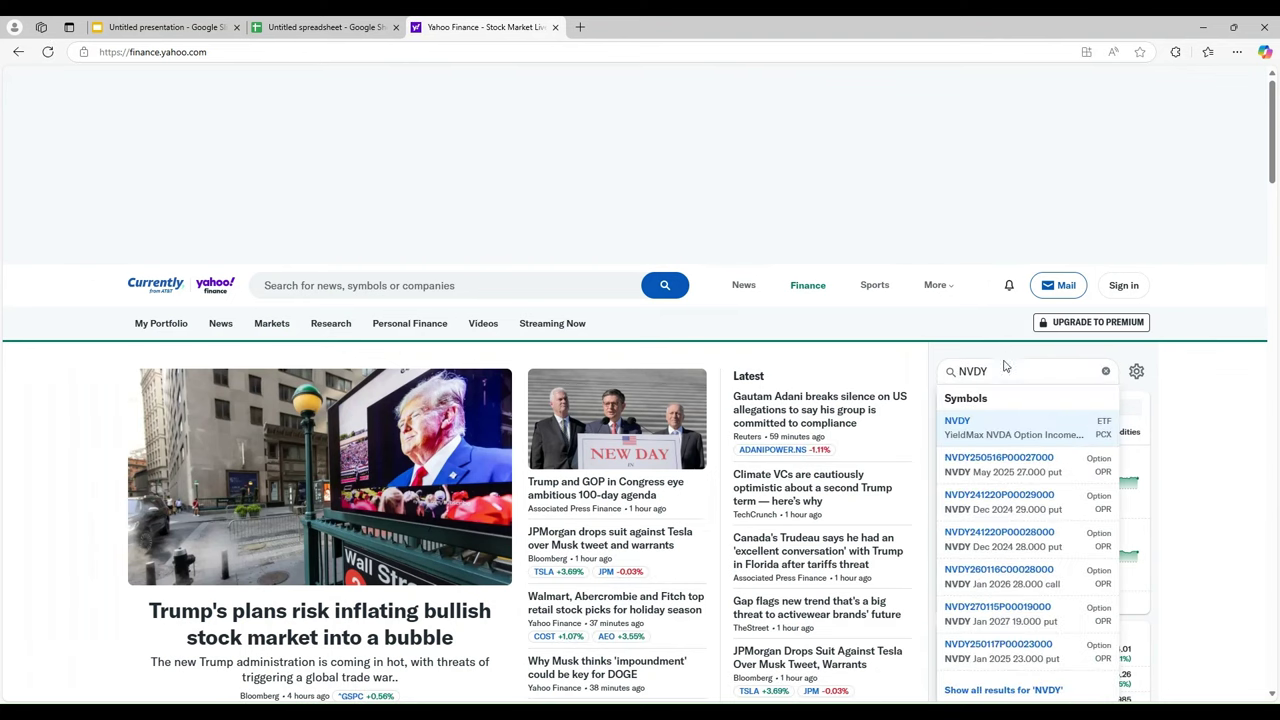
{"action": "left_click", "coordinate": [966, 425]}
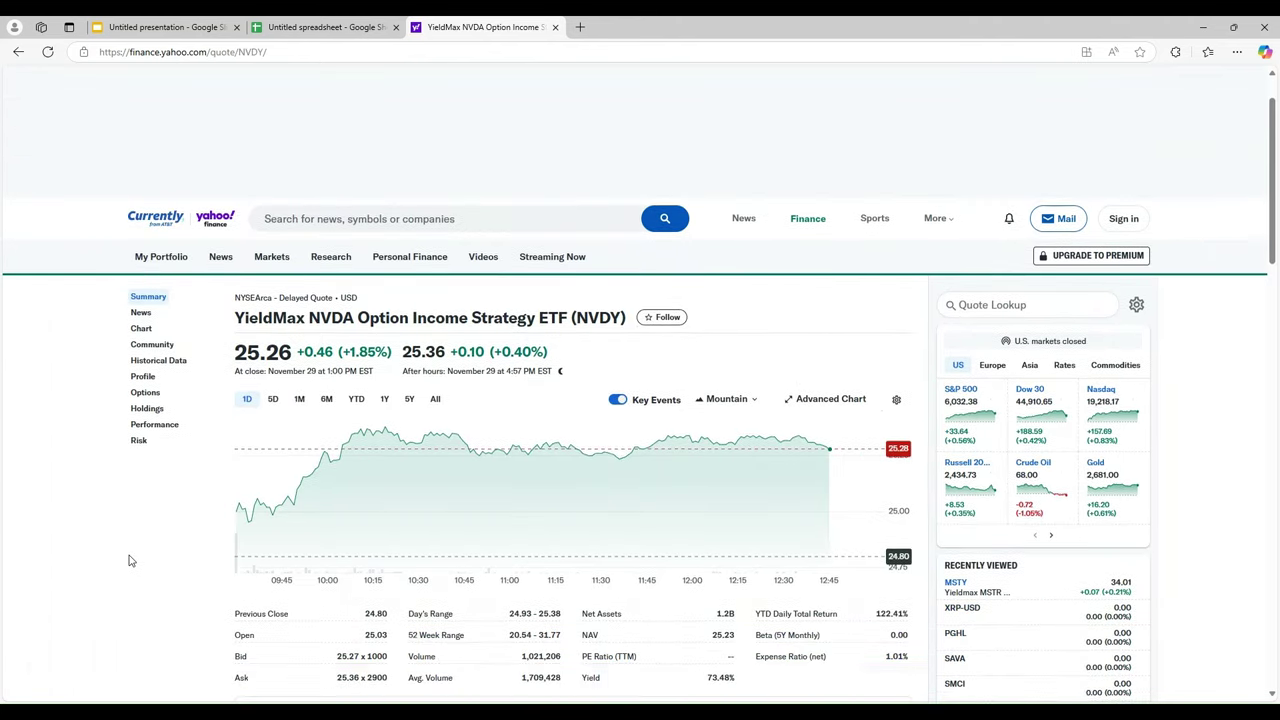
Step: Open the advanced chart for NVDY, show the YTD range and hide the portfolio and markets sidebar
{"action": "scroll", "coordinate": [1208, 458], "scroll_direction": "down", "scroll_amount": 2}
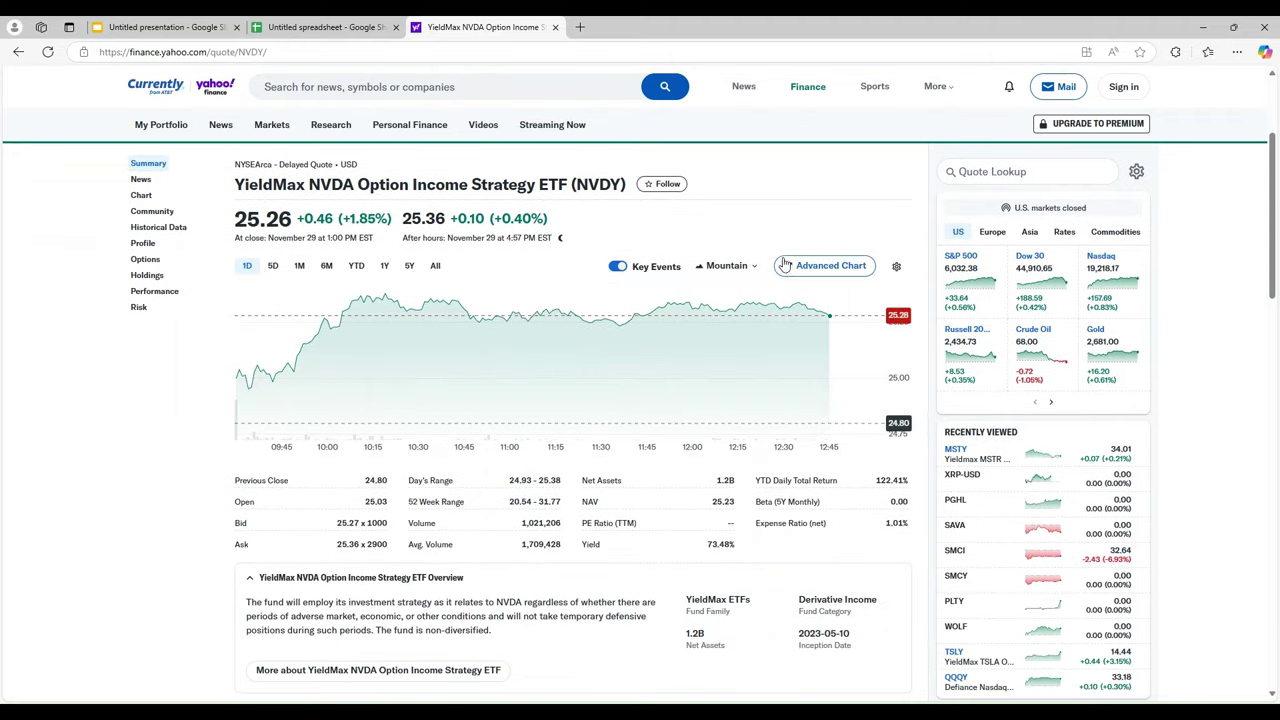
{"action": "left_click", "coordinate": [802, 270]}
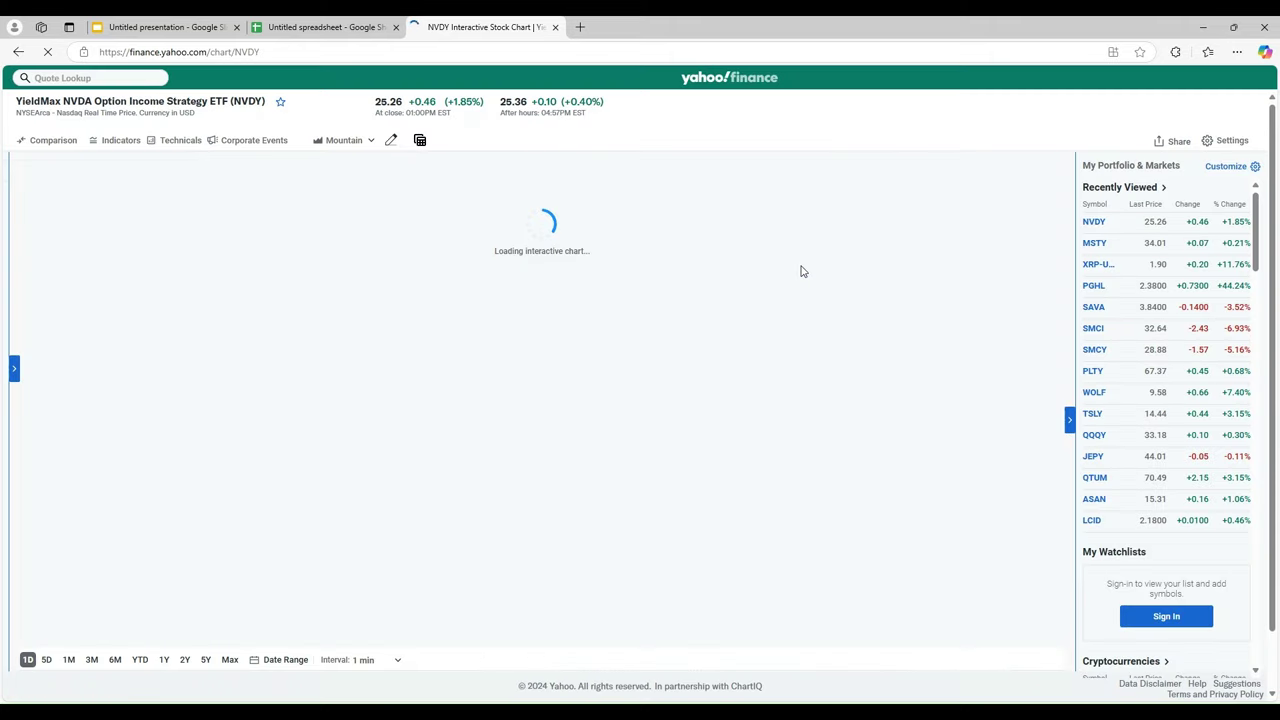
{"action": "left_click", "coordinate": [1070, 420]}
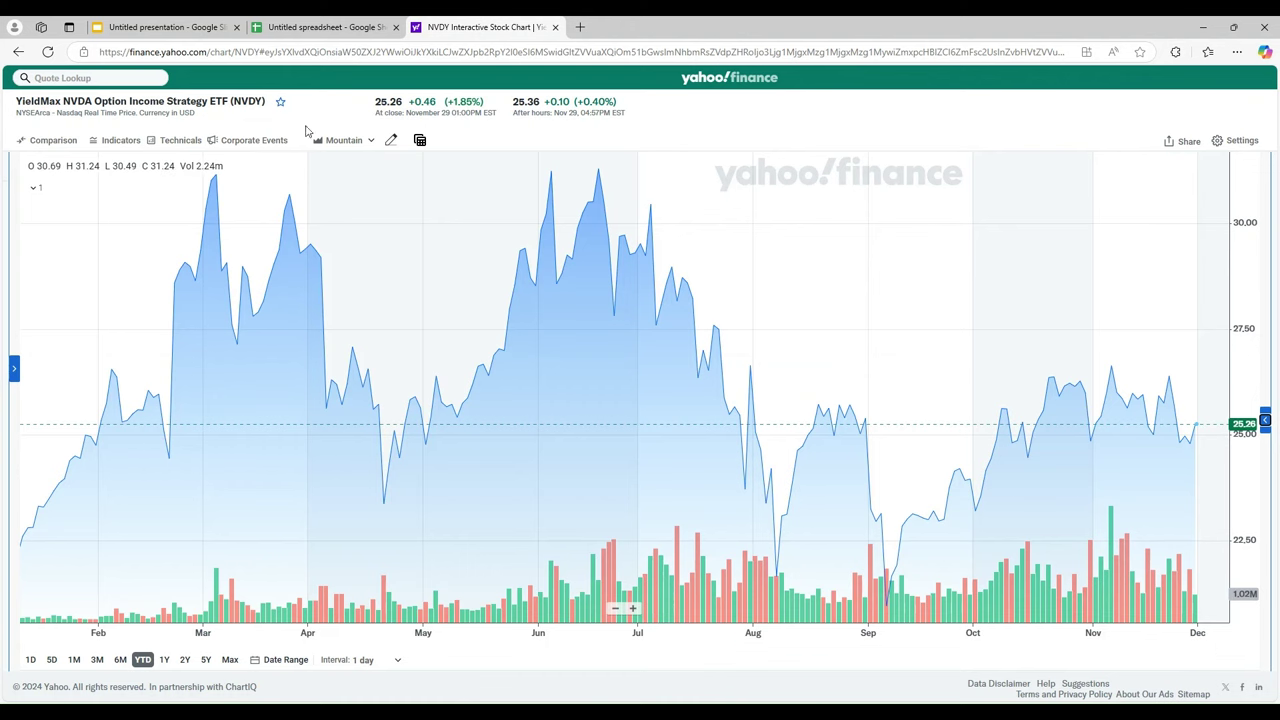
Step: Show the Dividends corporate events on the NVDY chart and inspect the first dividend marker
{"action": "left_click", "coordinate": [258, 142]}
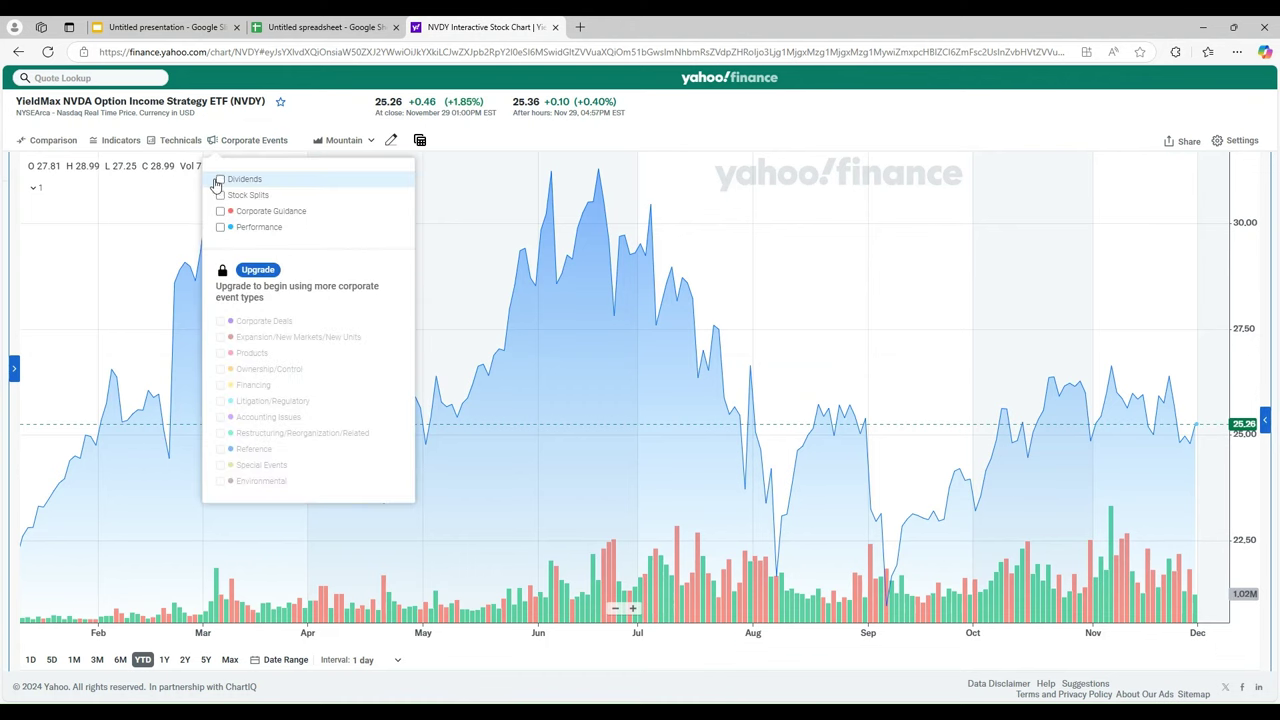
{"action": "left_click", "coordinate": [221, 181]}
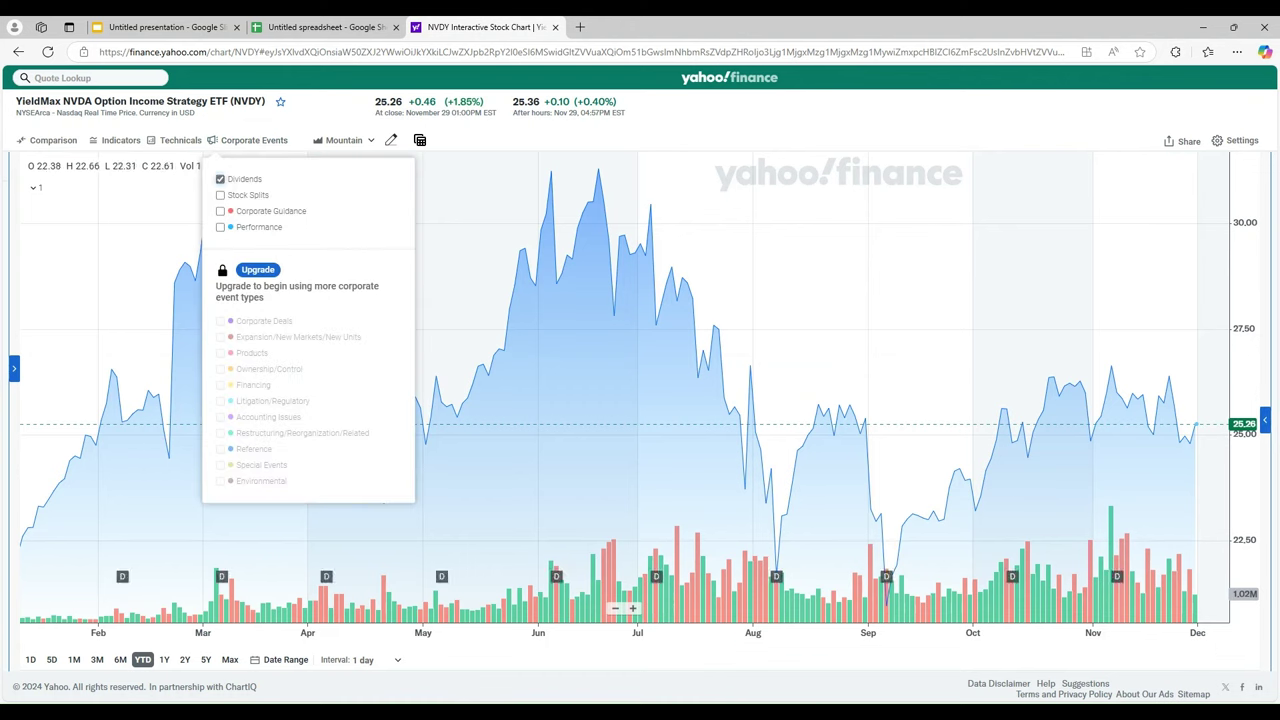
{"action": "left_click", "coordinate": [853, 290]}
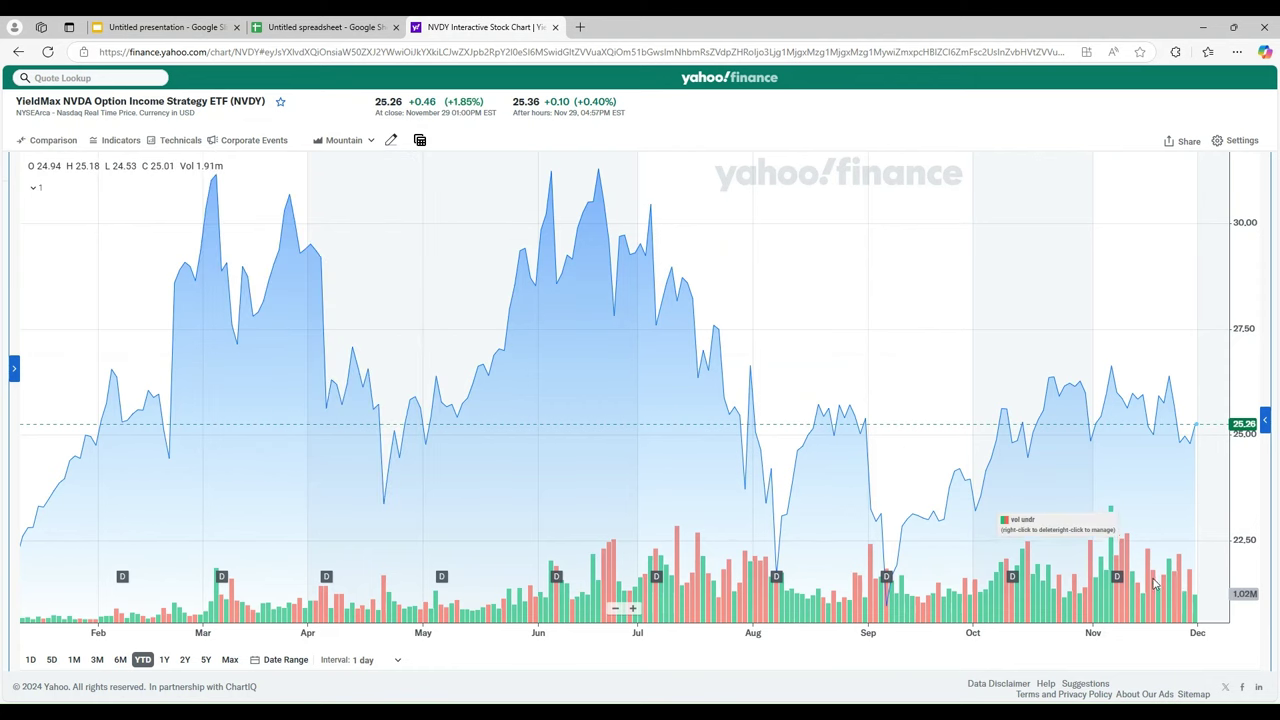
{"action": "mouse_move", "coordinate": [122, 586]}
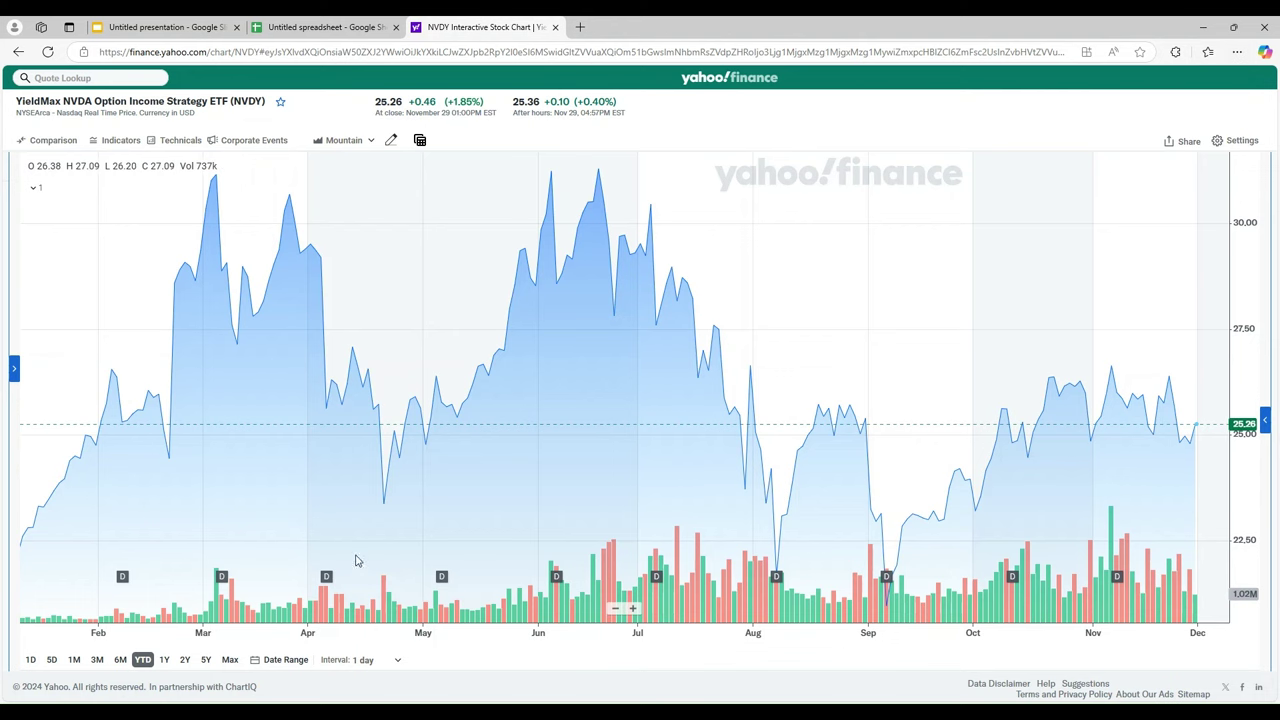
Step: Show the chart's drawing tools and add a "Purchase" text annotation at the low point in late February
{"action": "left_click", "coordinate": [390, 143]}
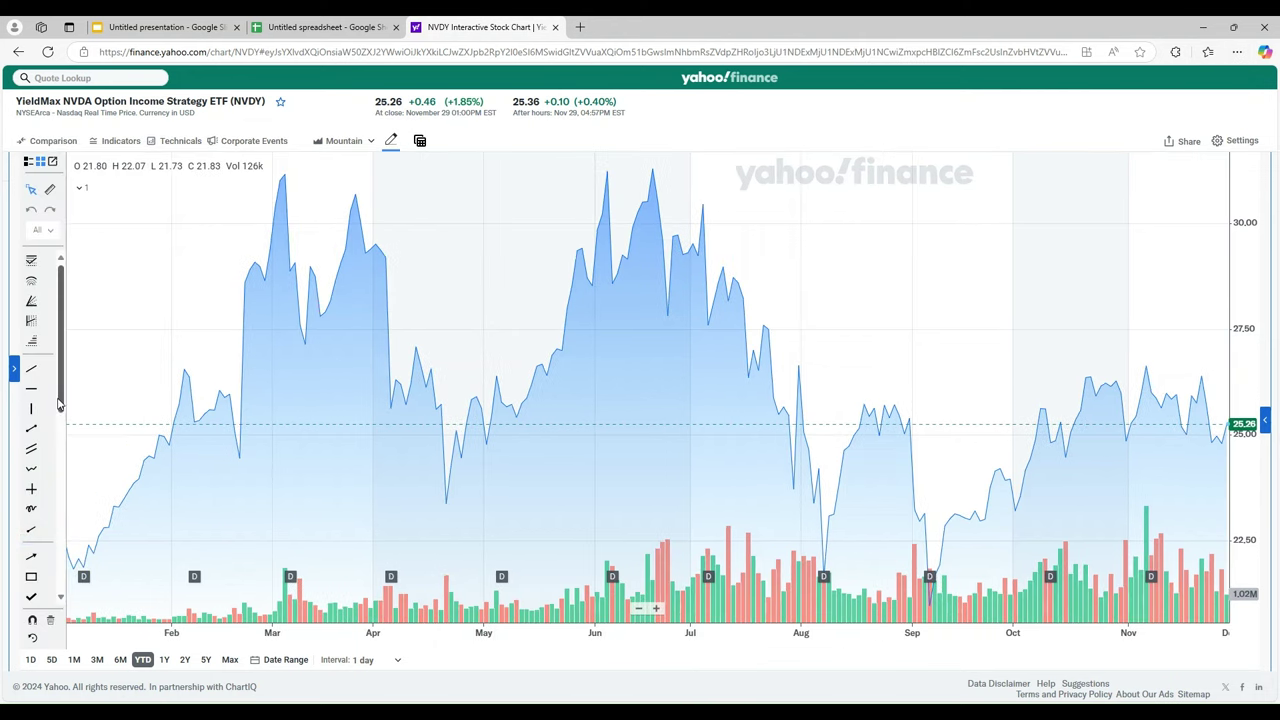
{"action": "left_click_drag", "start_coordinate": [59, 408], "coordinate": [59, 585]}
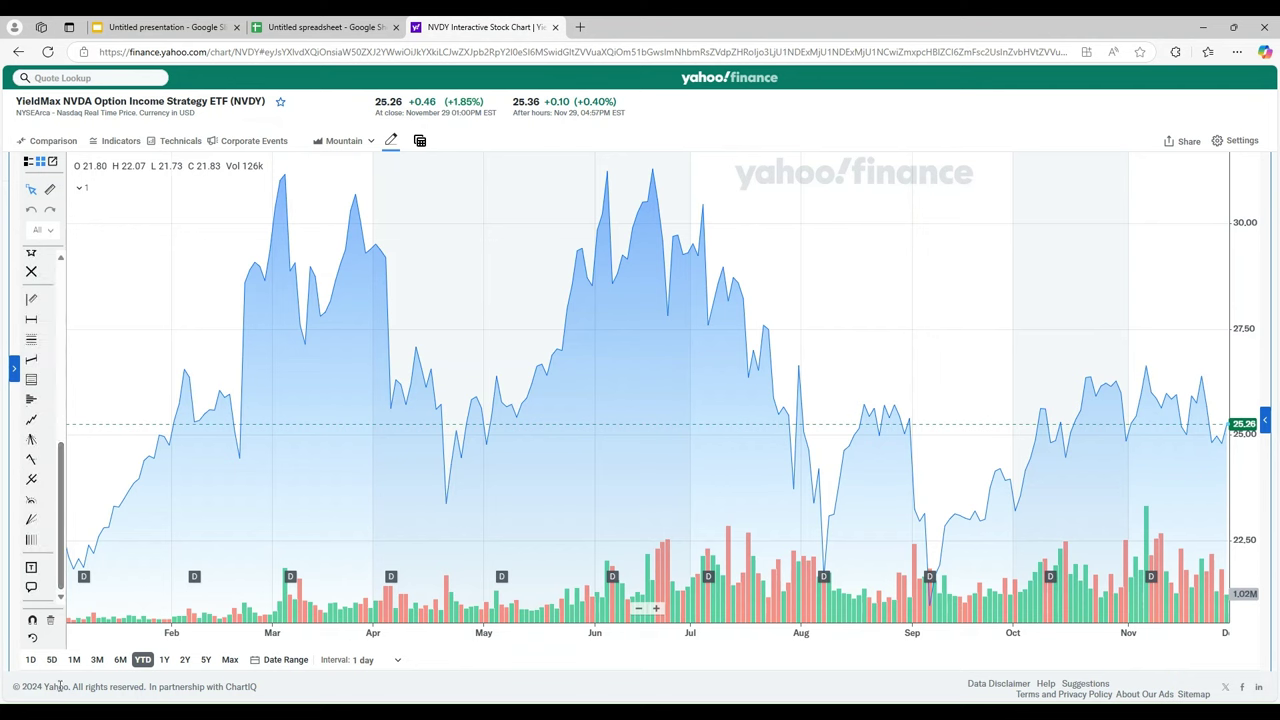
{"action": "left_click", "coordinate": [32, 568]}
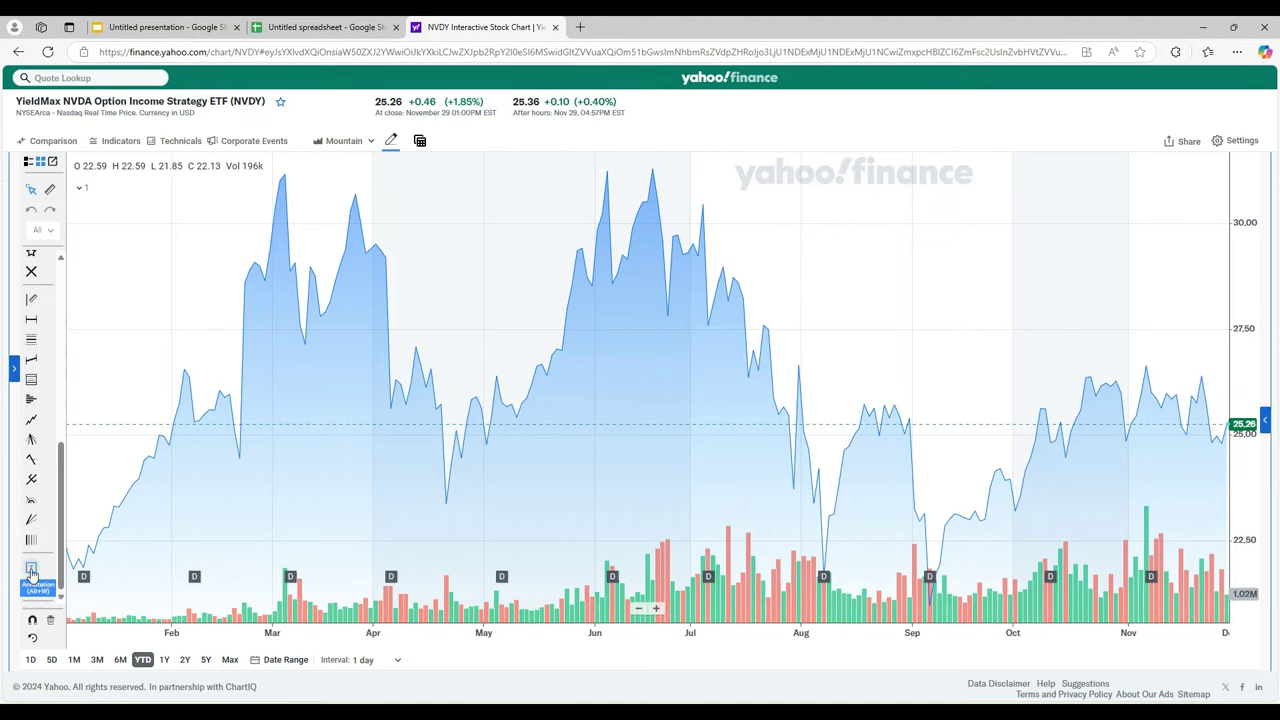
{"action": "left_click", "coordinate": [242, 475]}
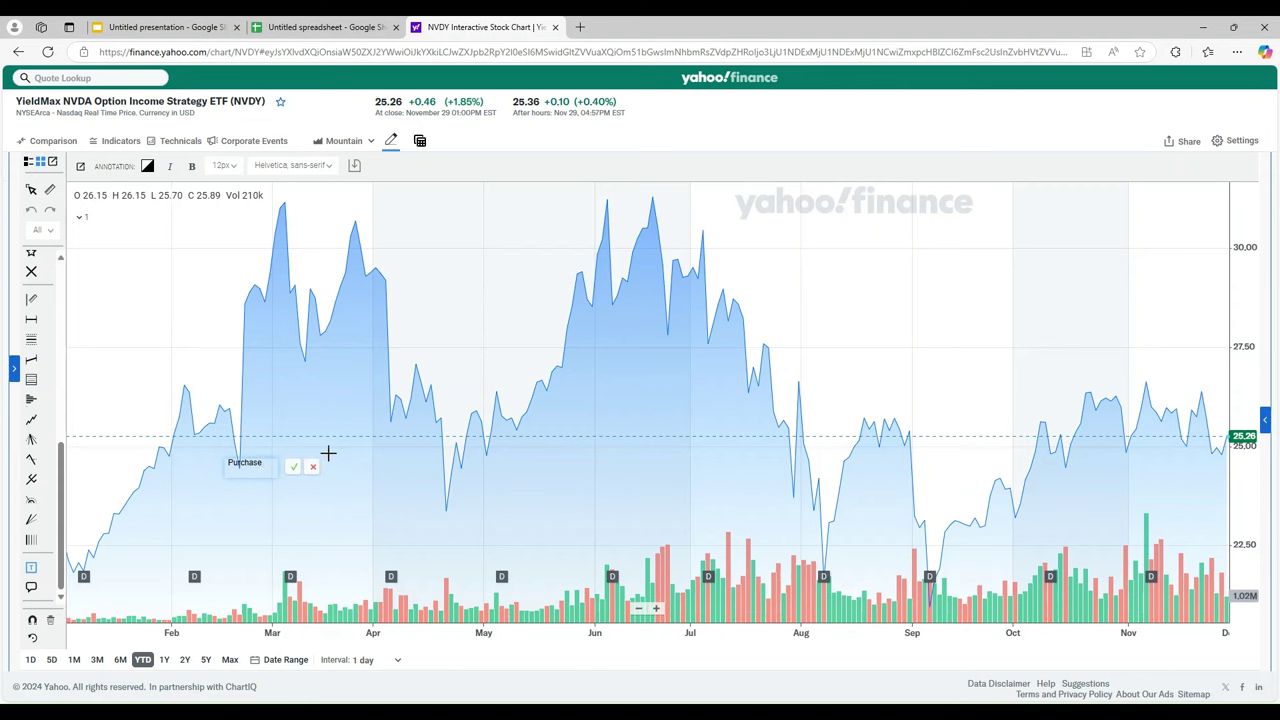
{"action": "left_click", "coordinate": [293, 466]}
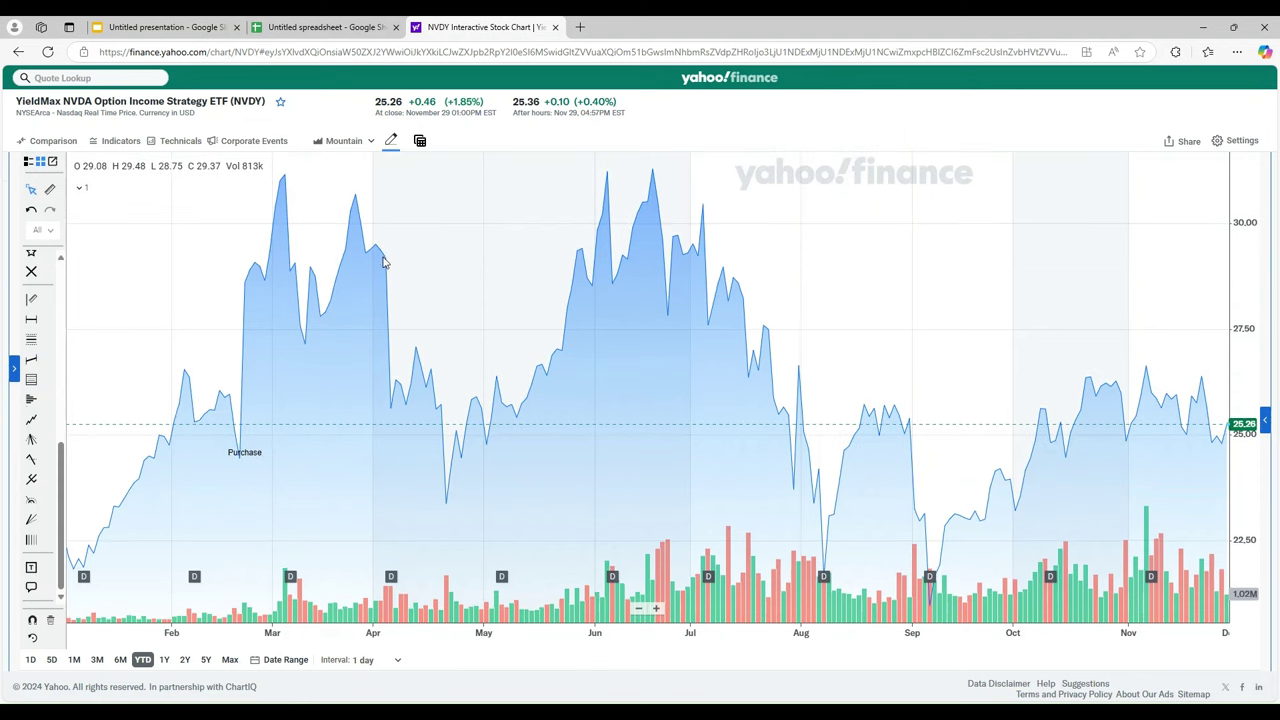
Step: Add a "Sold" text annotation beside the late-March peak and inspect the dividend marker in early March
{"action": "left_click", "coordinate": [33, 568]}
{"action": "left_click", "coordinate": [364, 218]}
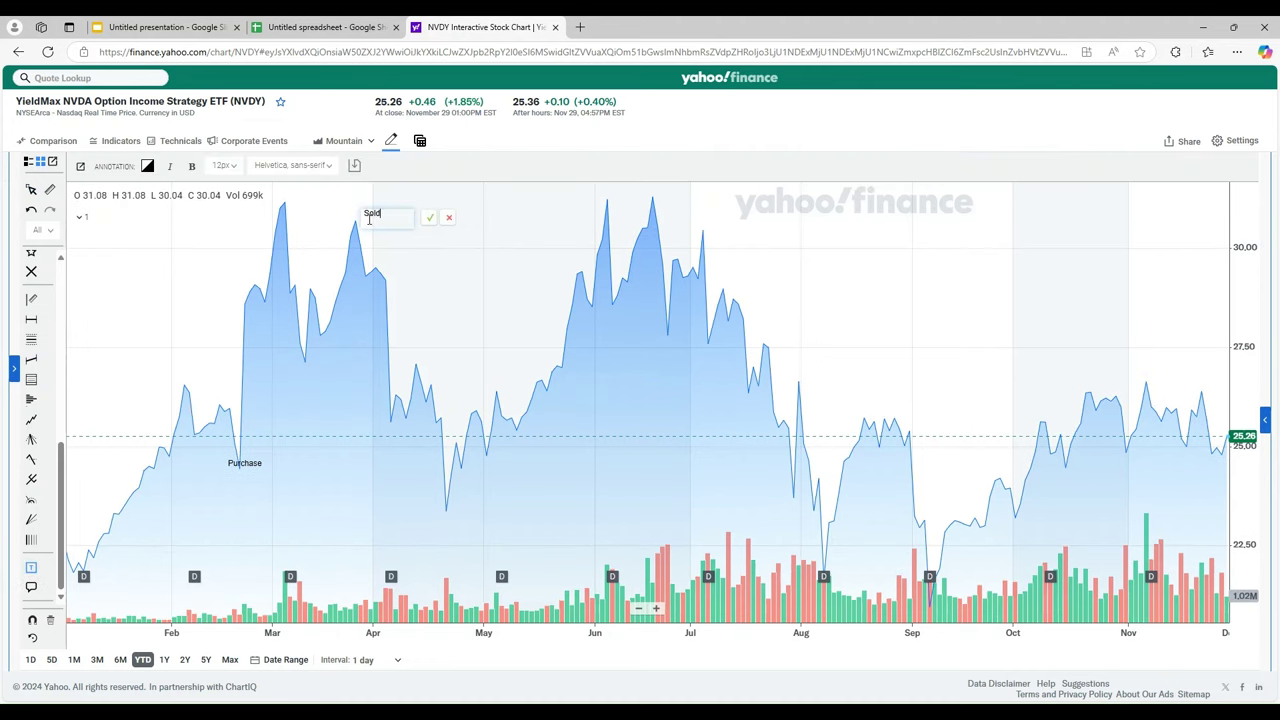
{"action": "left_click", "coordinate": [430, 218]}
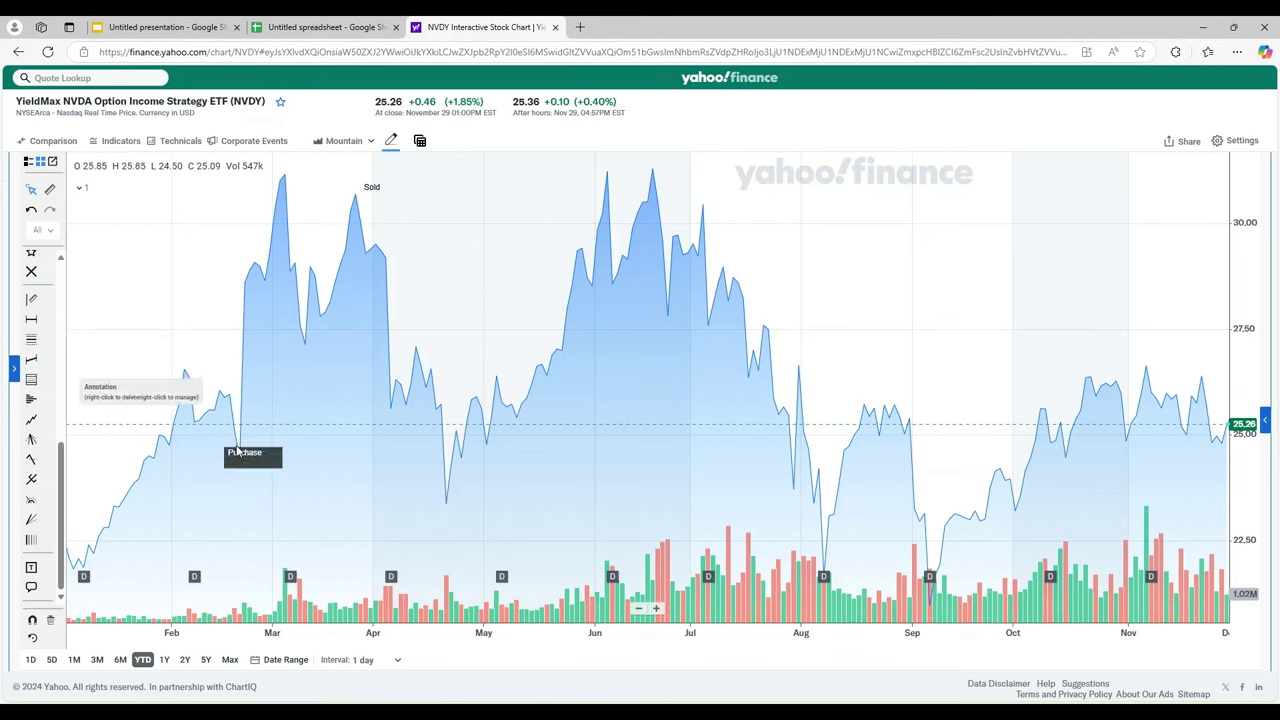
{"action": "mouse_move", "coordinate": [291, 586]}
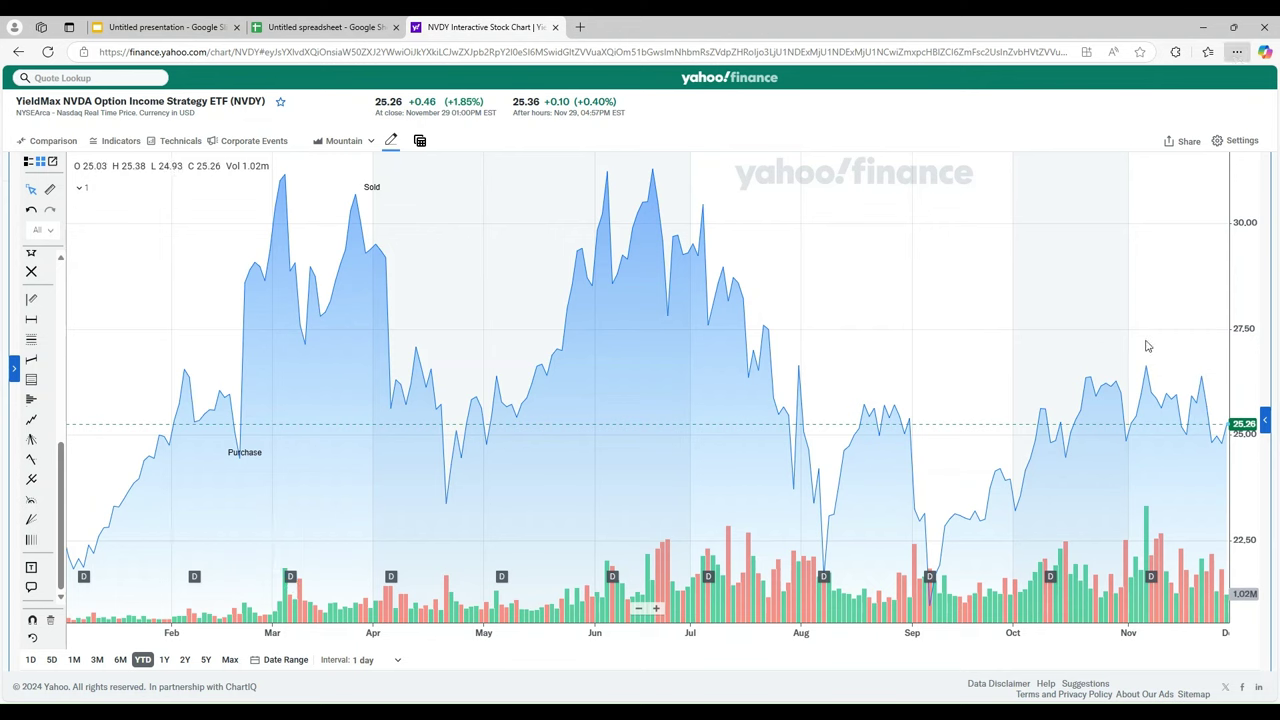
Step: Open the untitled spreadsheet in a split screen beside the NVDY chart and widen the chart's pane
{"action": "key", "text": "ctrl+shift+2"}
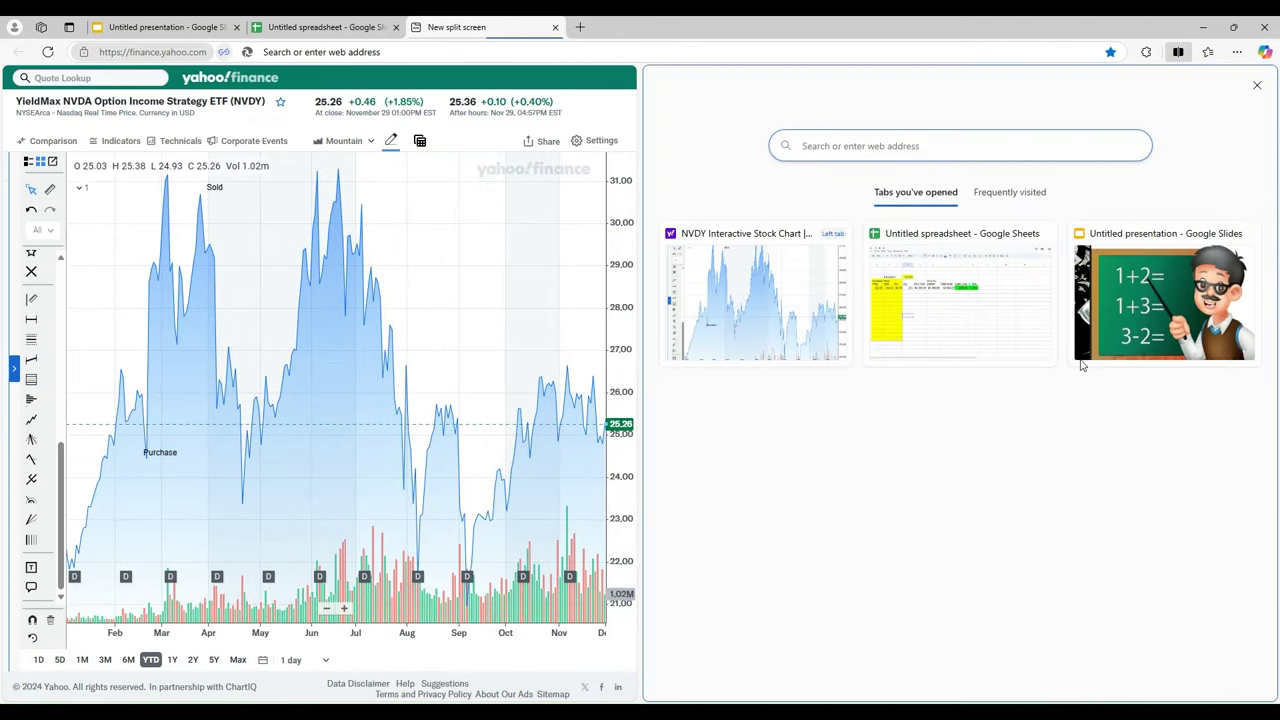
{"action": "left_click", "coordinate": [976, 303]}
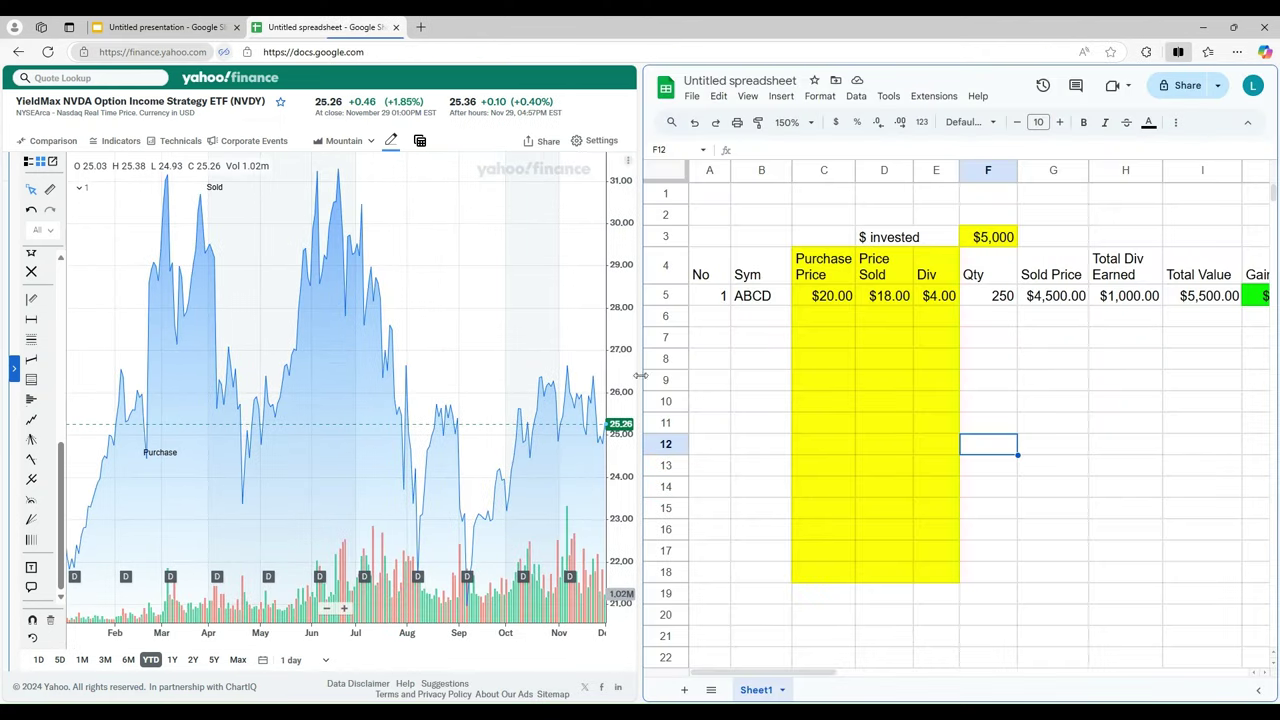
{"action": "left_click_drag", "start_coordinate": [651, 379], "coordinate": [952, 399]}
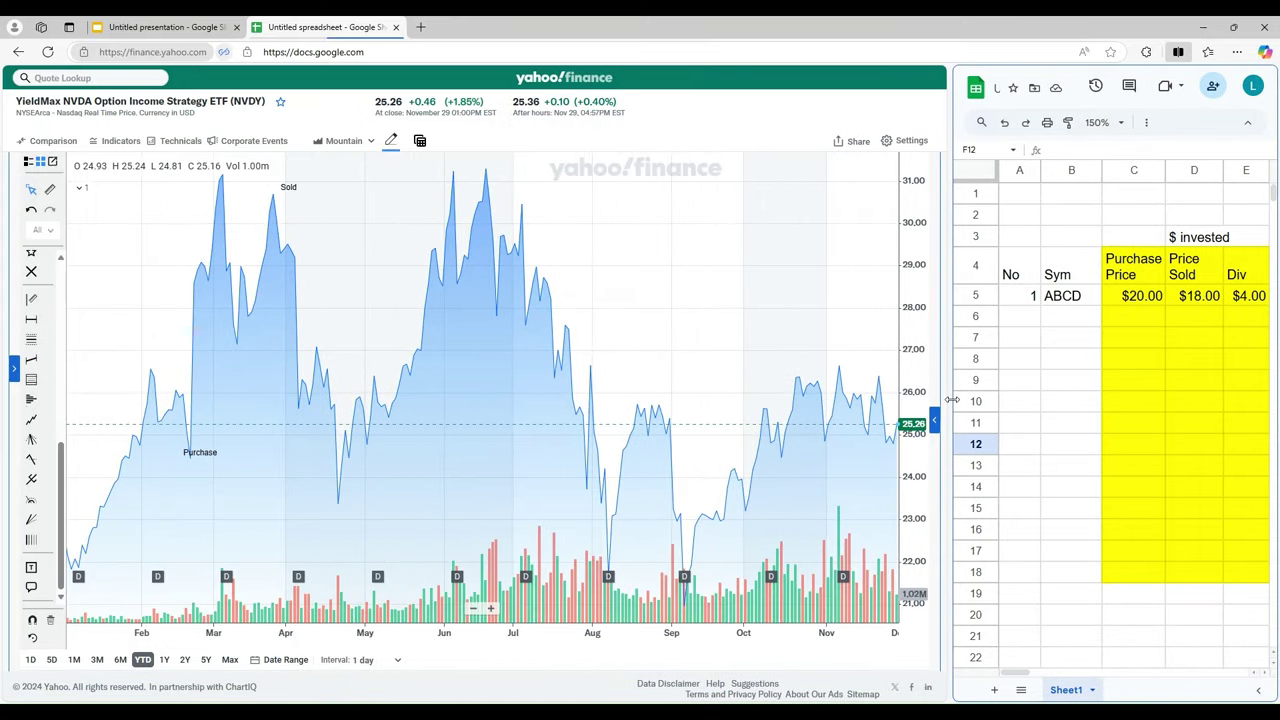
Step: Start row 6 with number 2, symbol NVDY and a purchase price of 25.26
{"action": "left_click", "coordinate": [1021, 316]}
{"action": "type", "text": "2"}
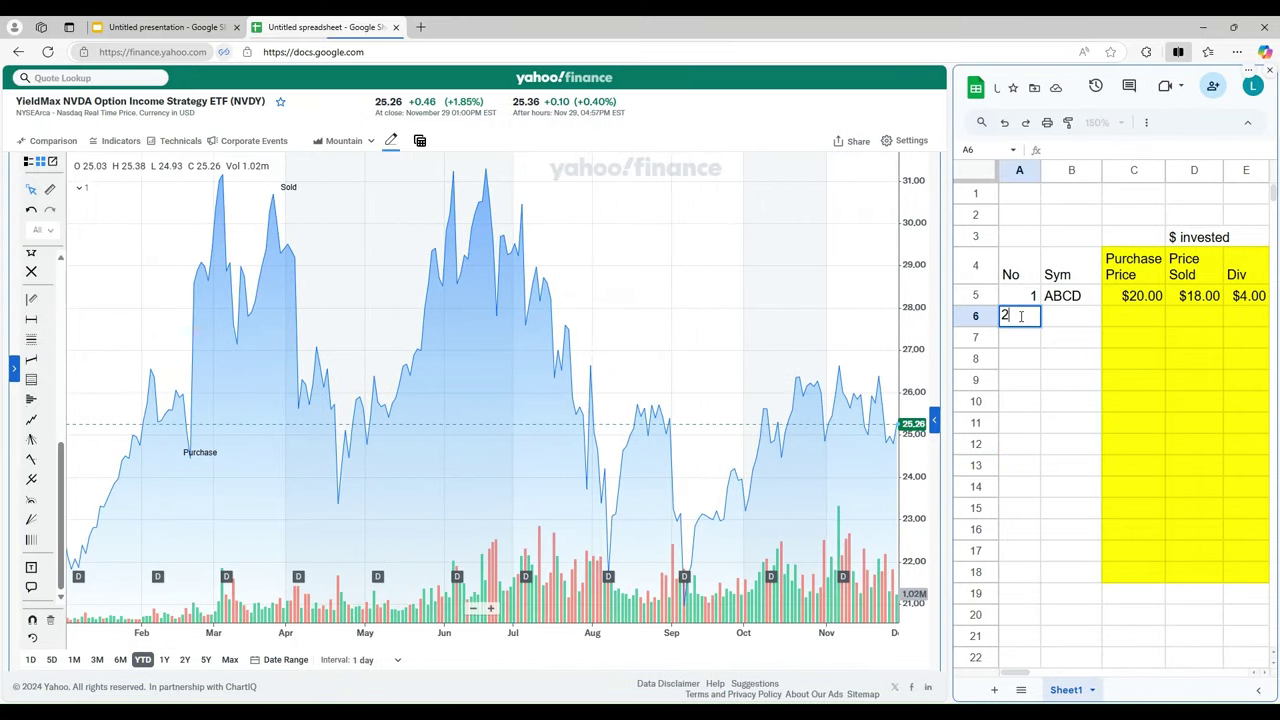
{"action": "key", "text": "Tab"}
{"action": "type", "text": "NVD"}
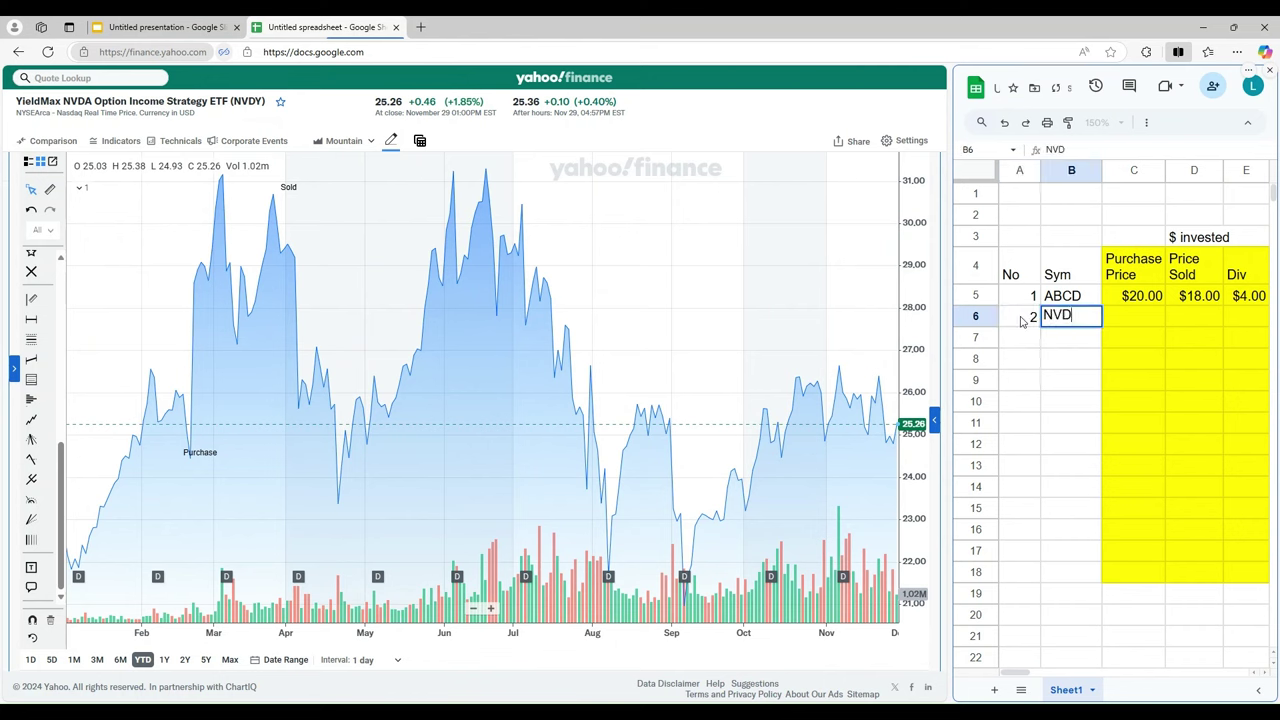
{"action": "key", "text": "Tab"}
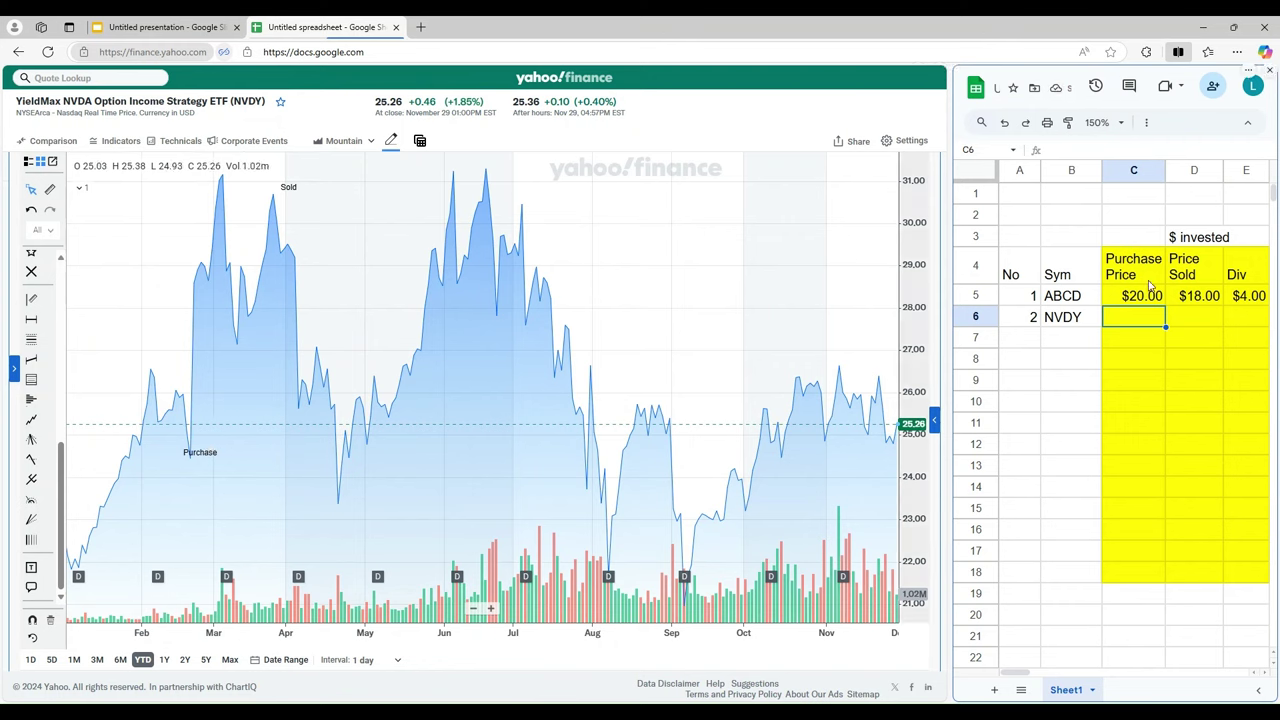
{"action": "type", "text": "25.2"}
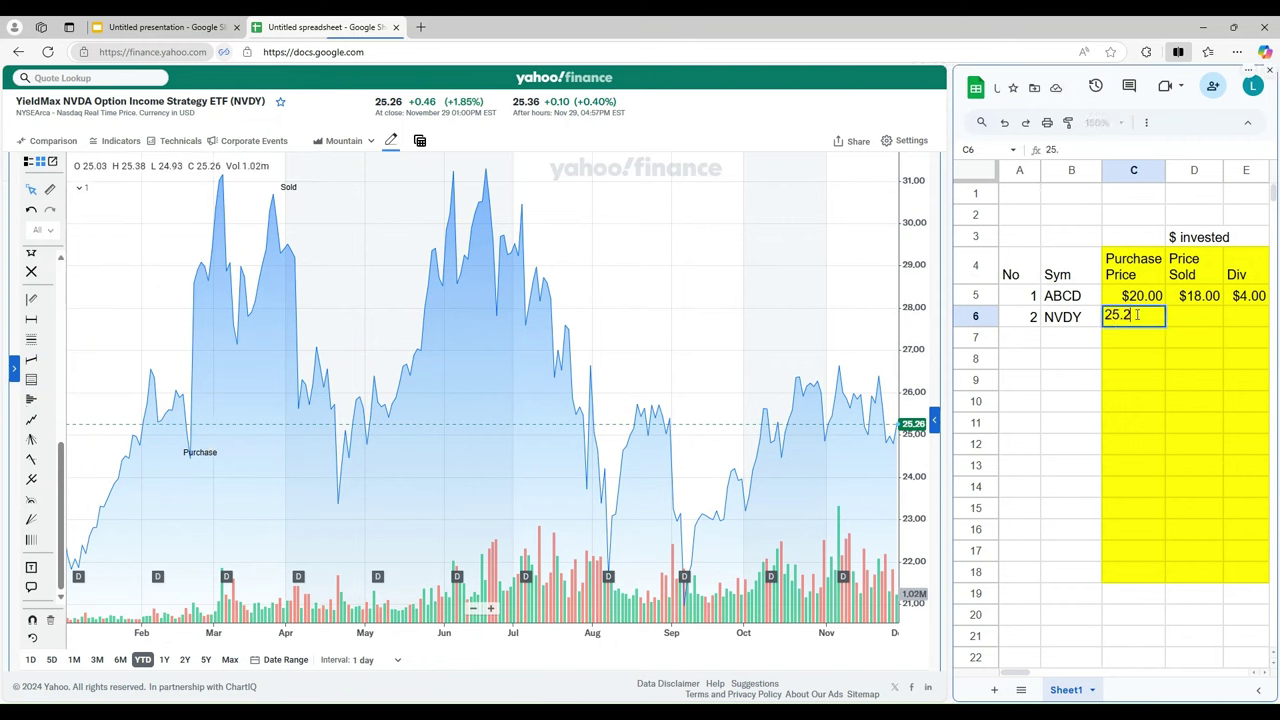
{"action": "type", "text": "6"}
{"action": "key", "text": "Tab"}
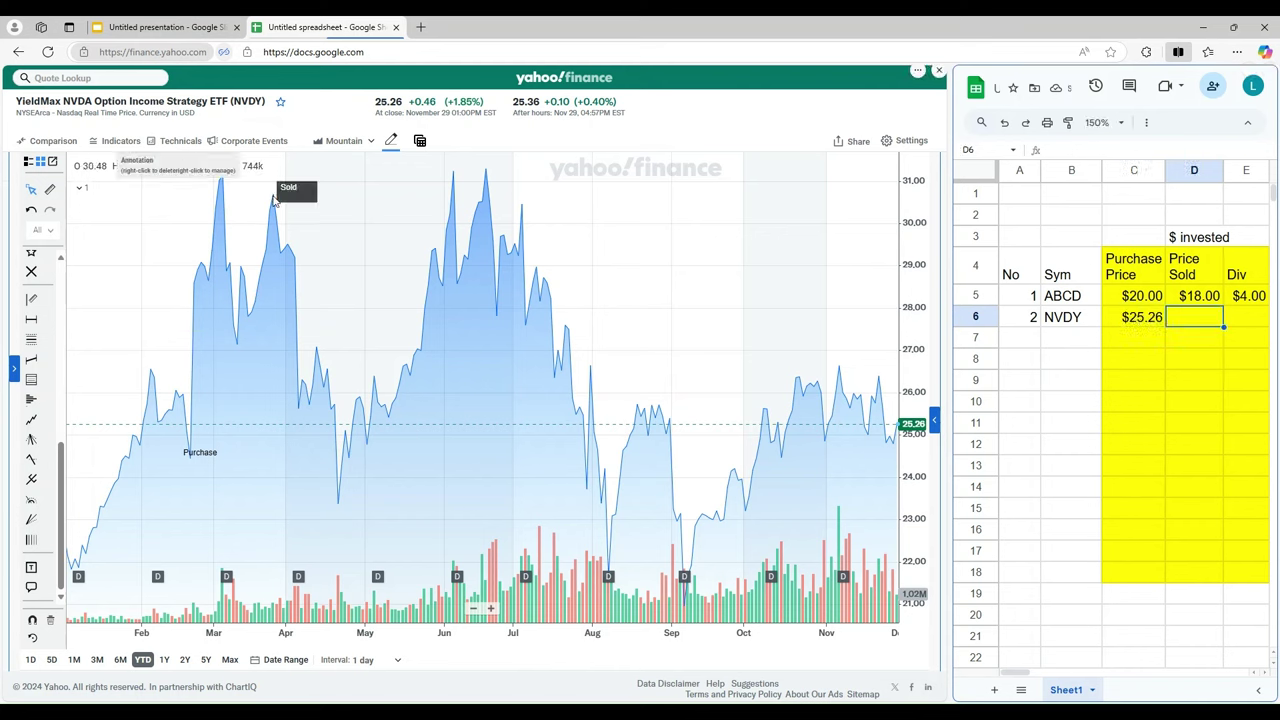
Step: Read the sale price and dividend from the chart and enter 30.3 and 2.622 for NVDY in row 6
{"action": "left_click", "coordinate": [127, 276]}
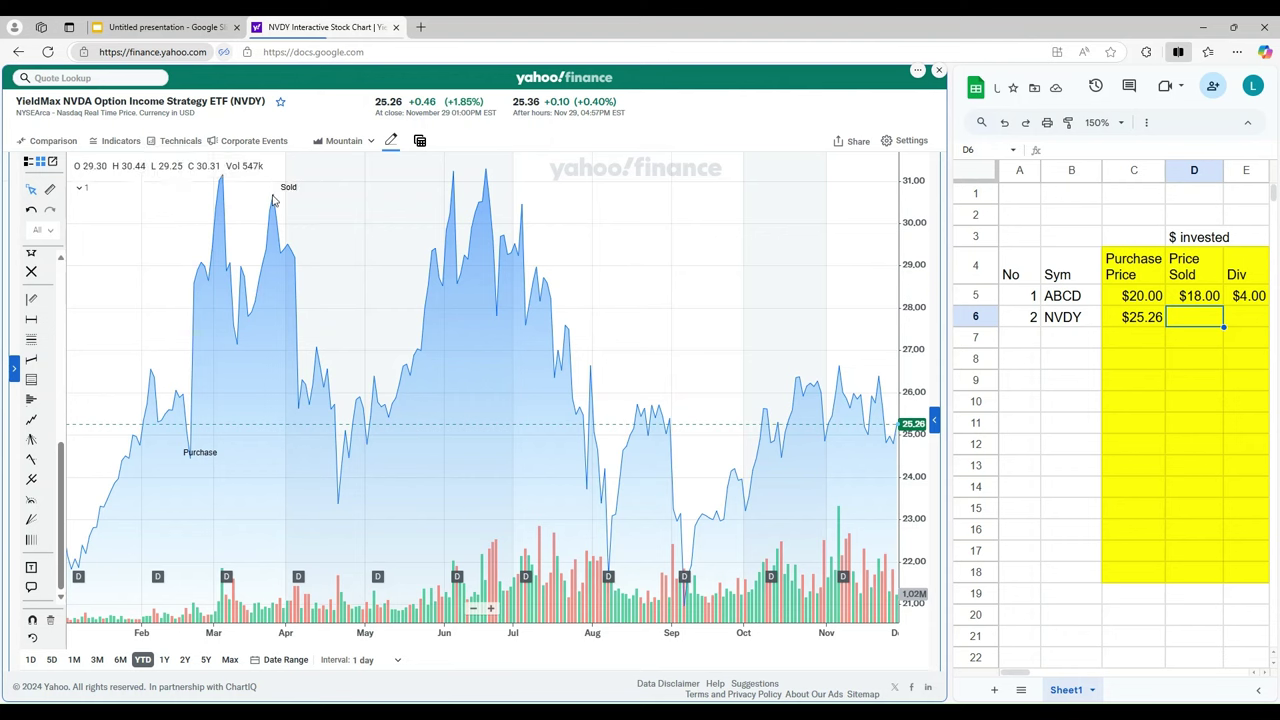
{"action": "left_click", "coordinate": [1194, 317]}
{"action": "type", "text": "30.3"}
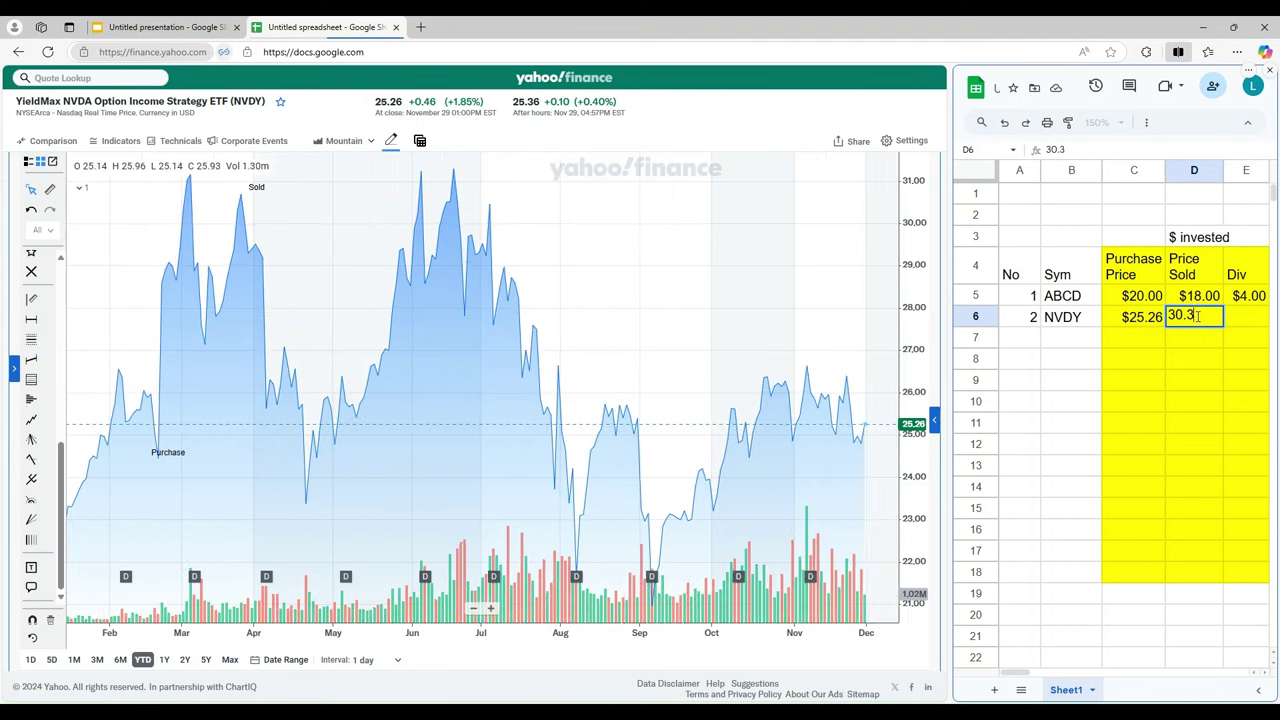
{"action": "key", "text": "Tab"}
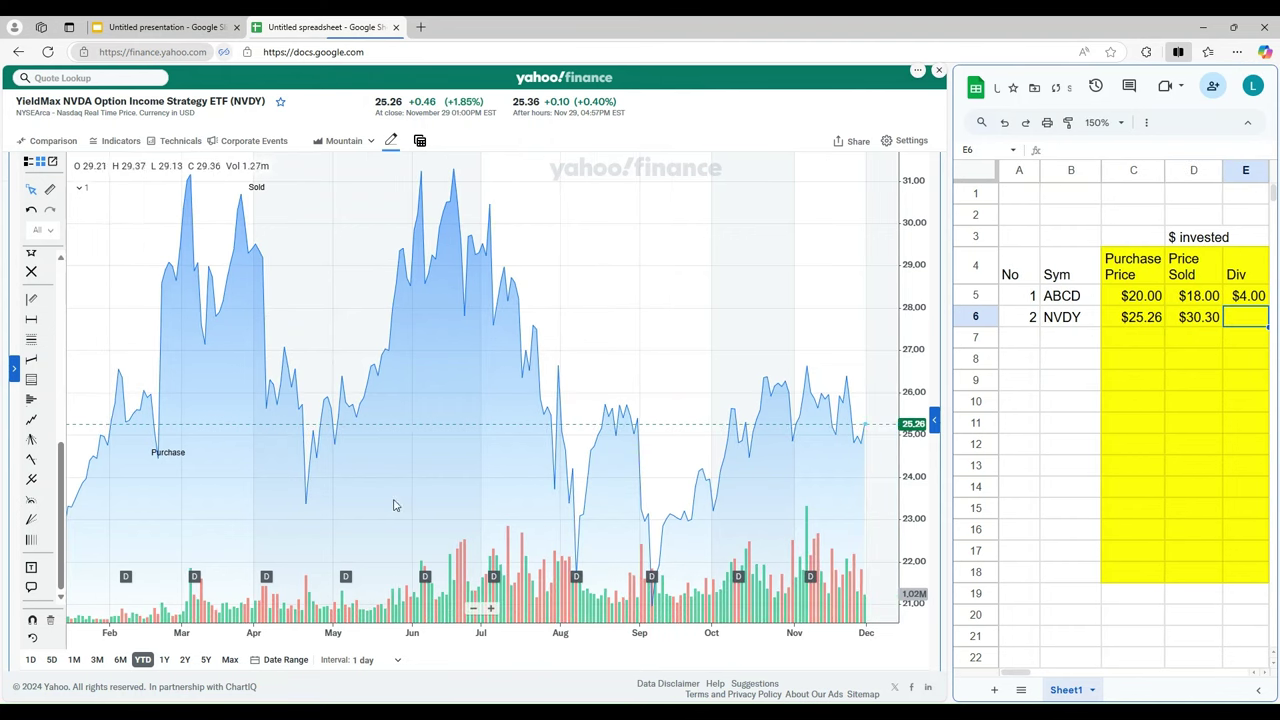
{"action": "mouse_move", "coordinate": [195, 580]}
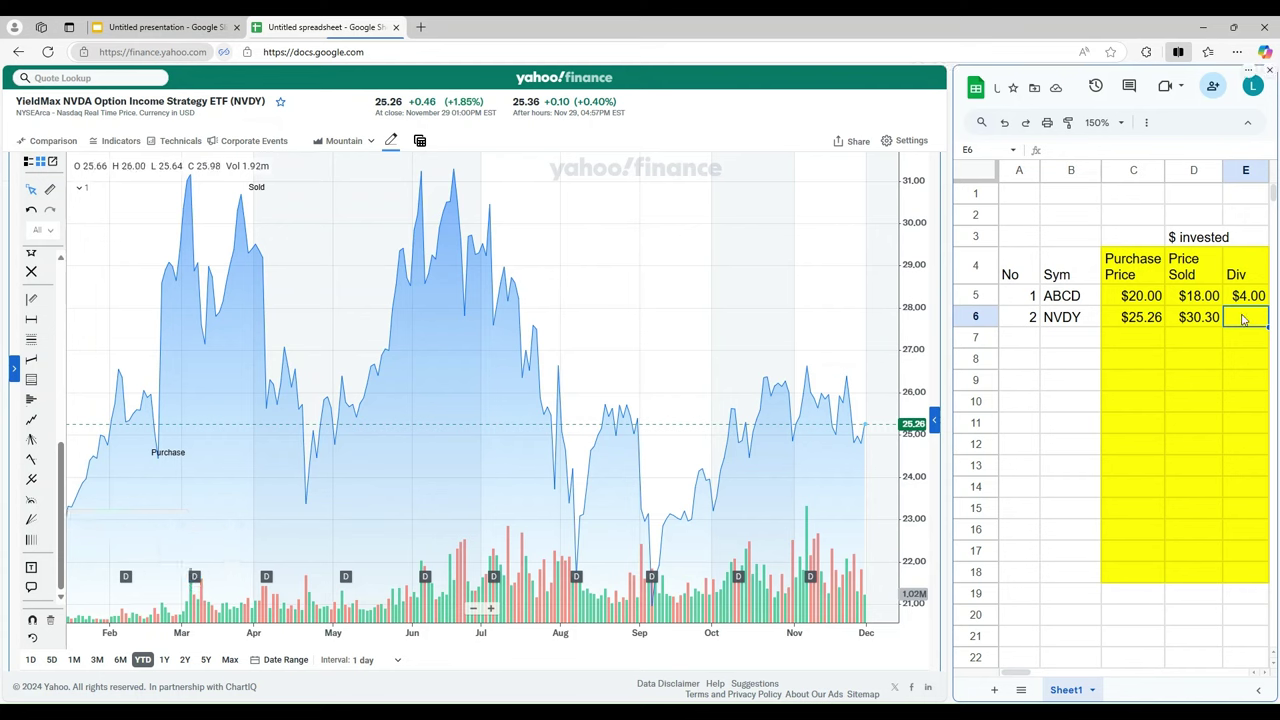
{"action": "type", "text": "2.622"}
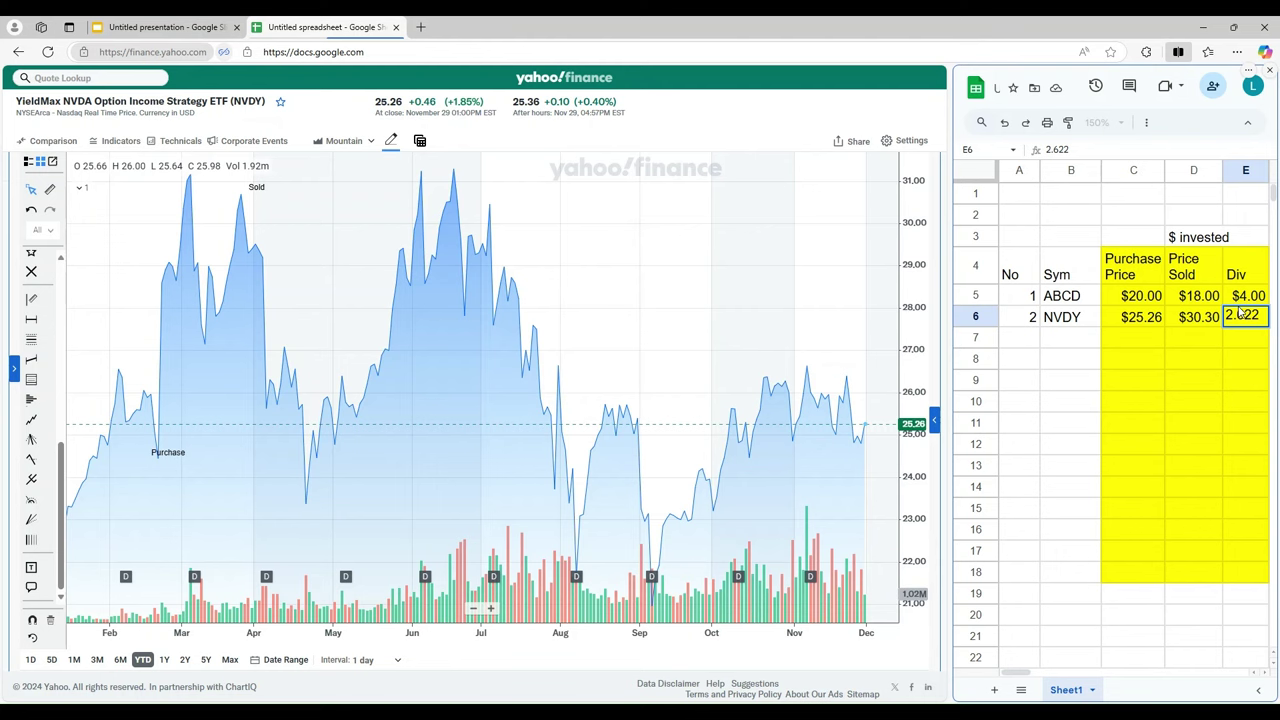
Step: Number the next trade 3 in cell A7
{"action": "key", "text": "Left"}
{"action": "key", "text": "Left"}
{"action": "key", "text": "Left"}
{"action": "key", "text": "Left"}
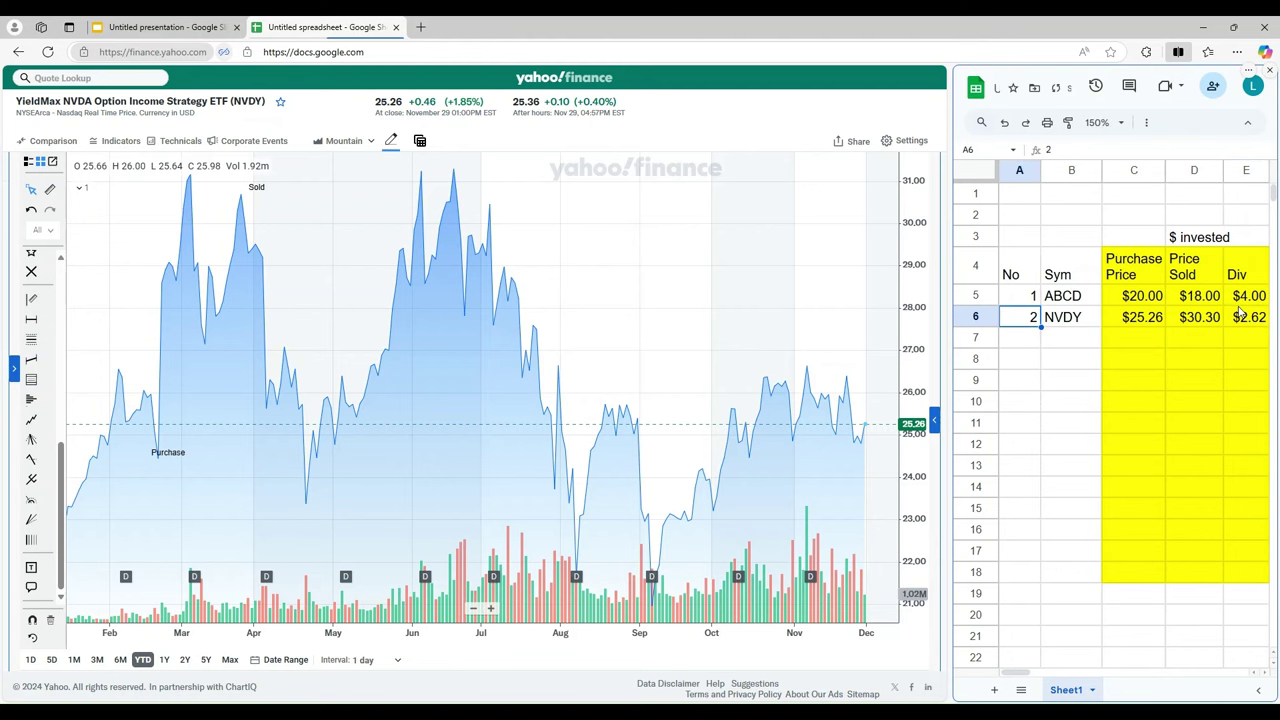
{"action": "key", "text": "Down"}
{"action": "type", "text": "3"}
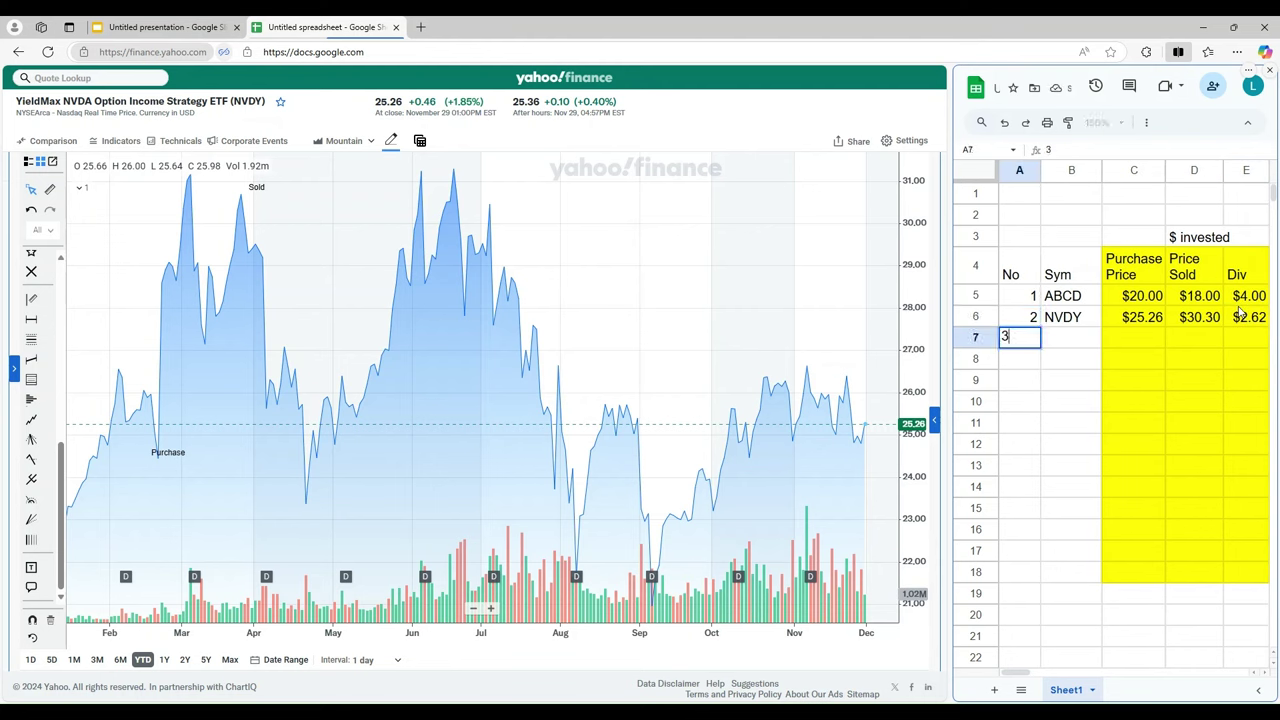
{"action": "key", "text": "Tab"}
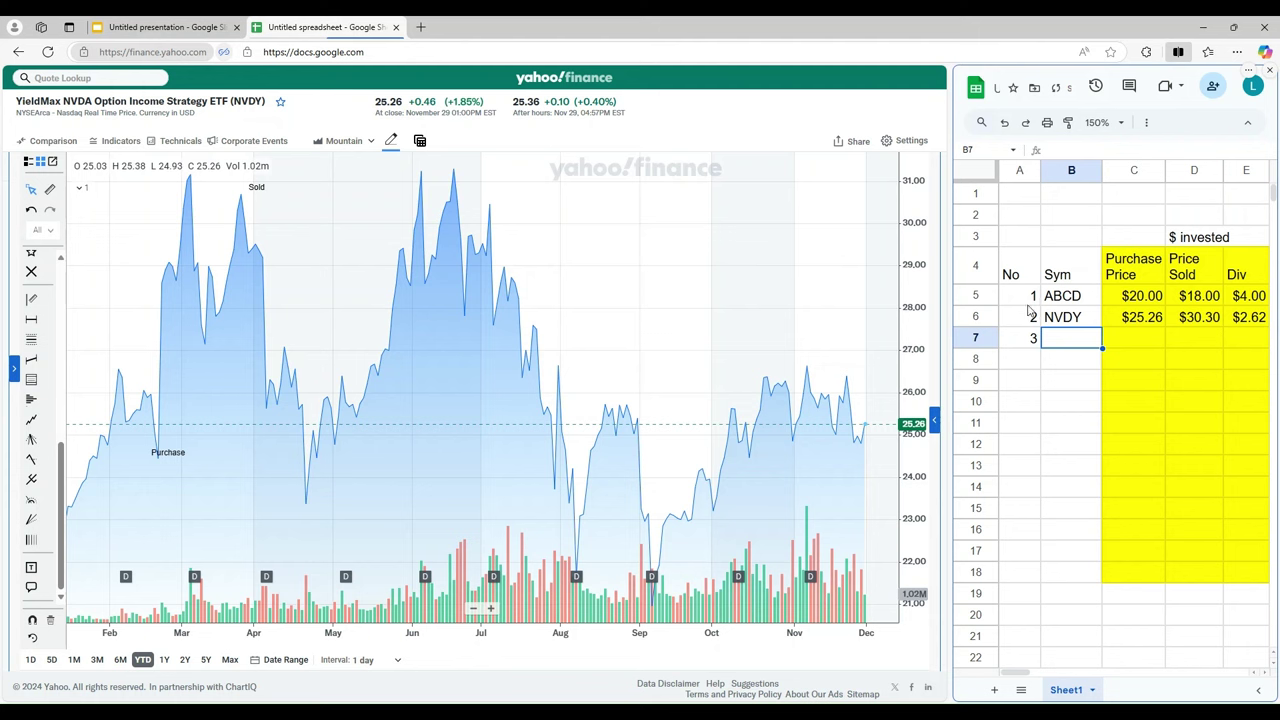
Step: Add a "Sold" text annotation at the early-July peak on the chart and delete the one near the late-March peak
{"action": "left_click", "coordinate": [265, 192]}
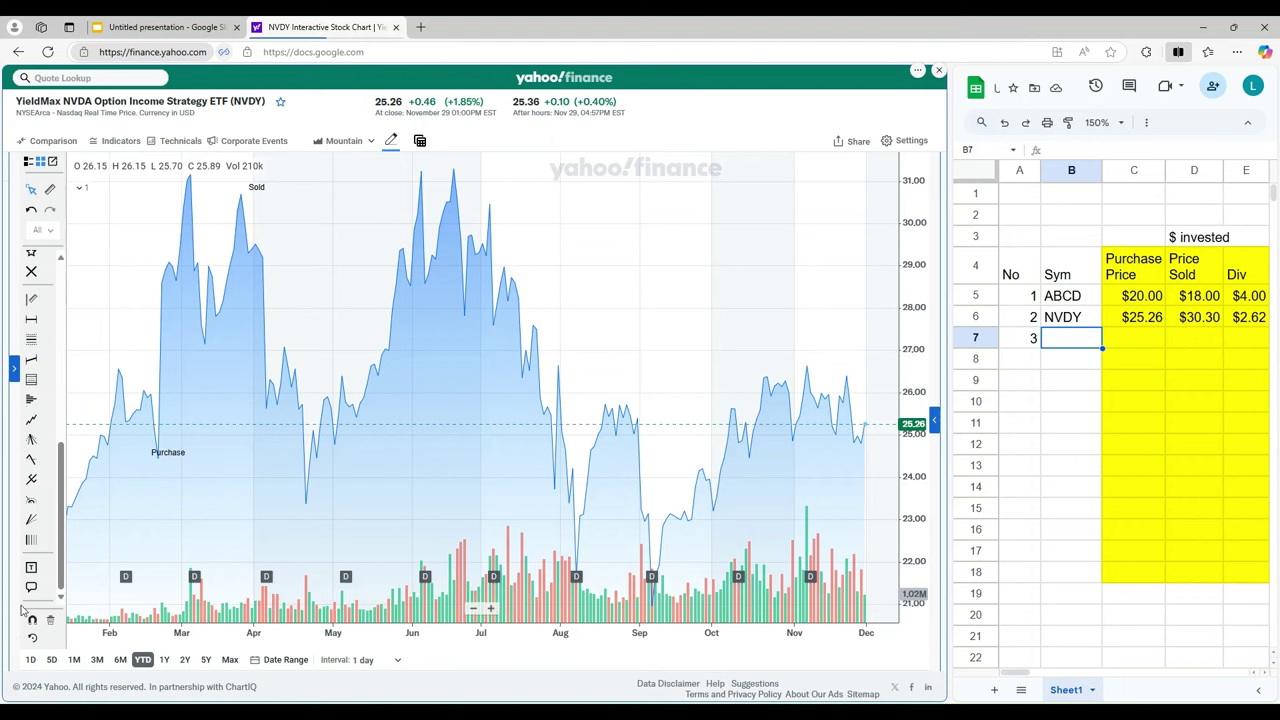
{"action": "left_click", "coordinate": [31, 567]}
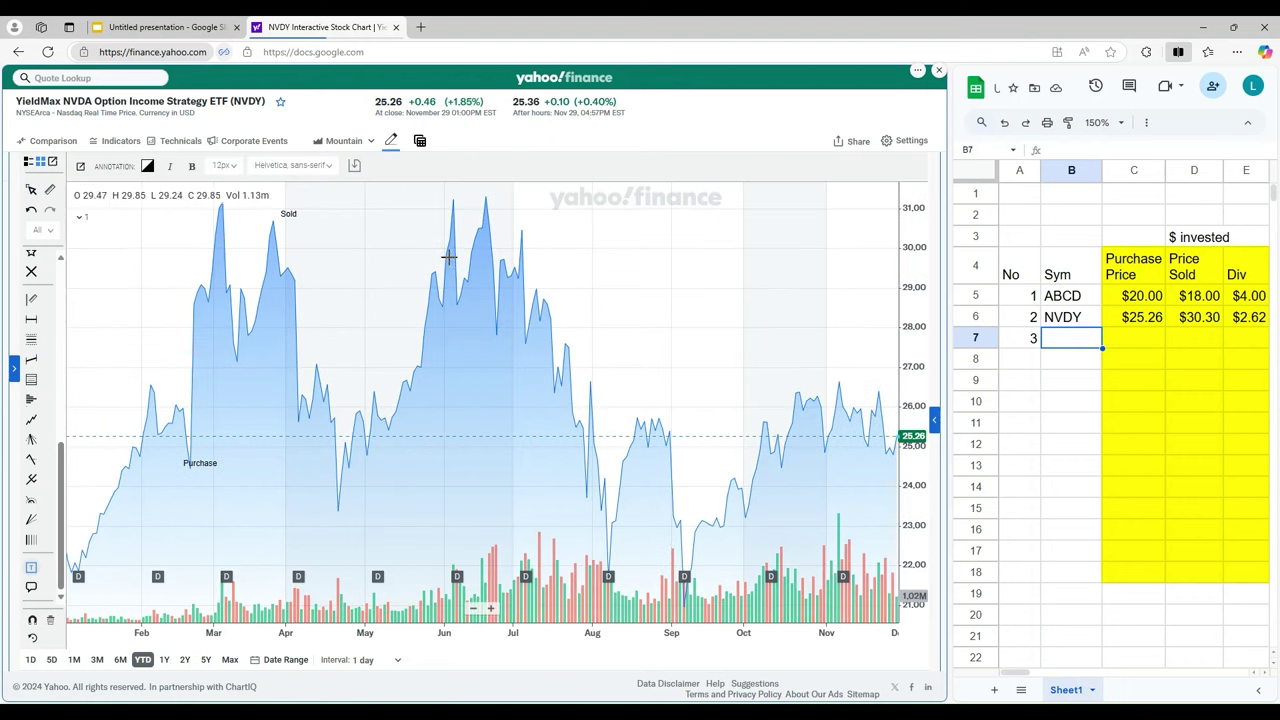
{"action": "left_click", "coordinate": [533, 235]}
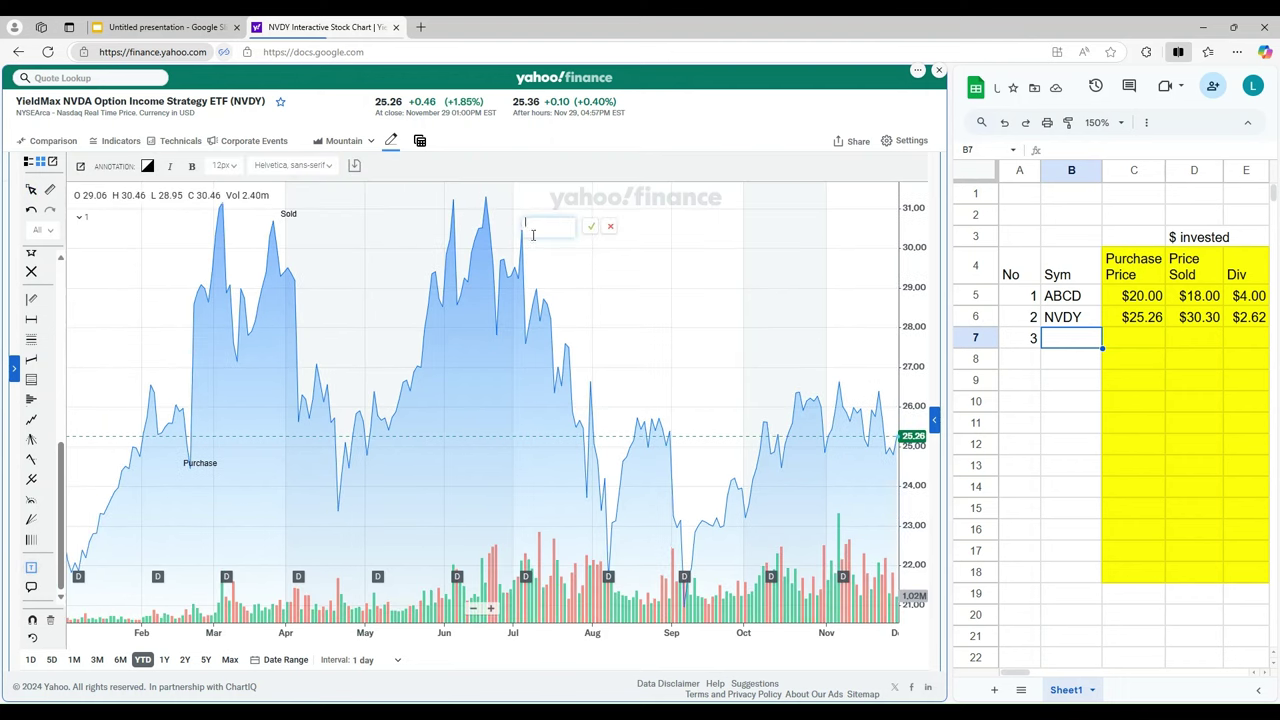
{"action": "left_click", "coordinate": [591, 226]}
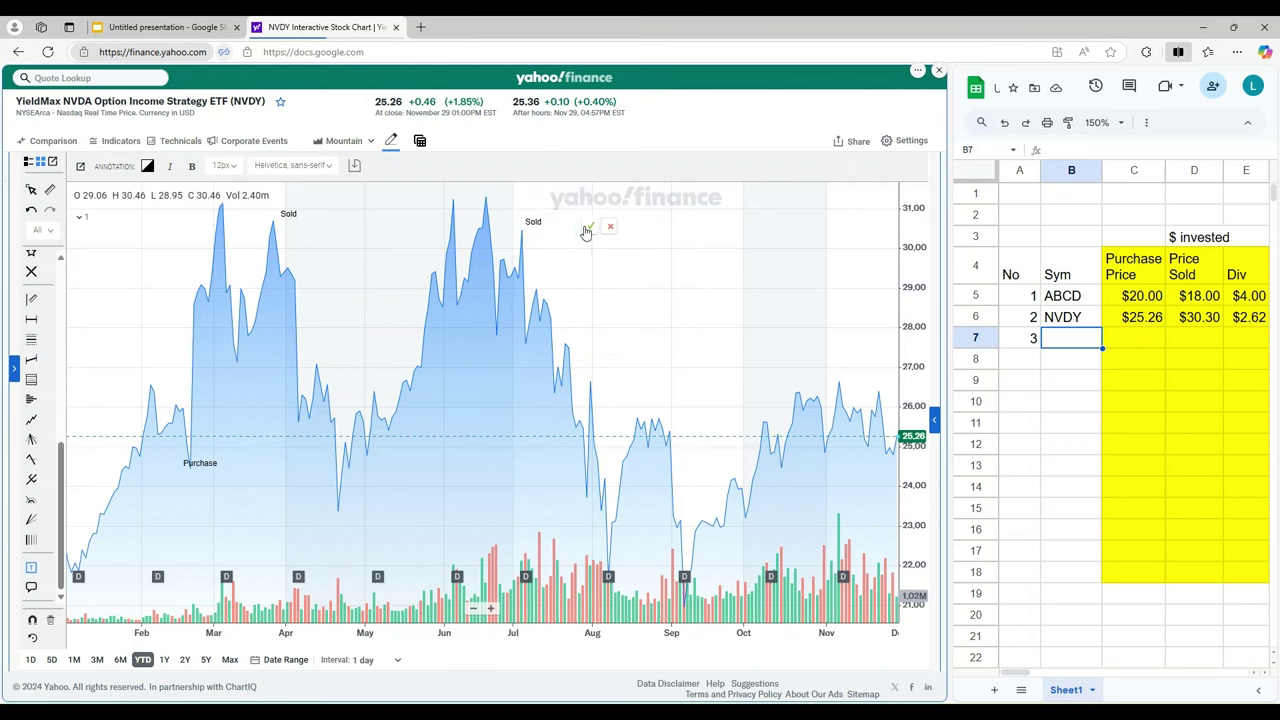
{"action": "right_click", "coordinate": [283, 193]}
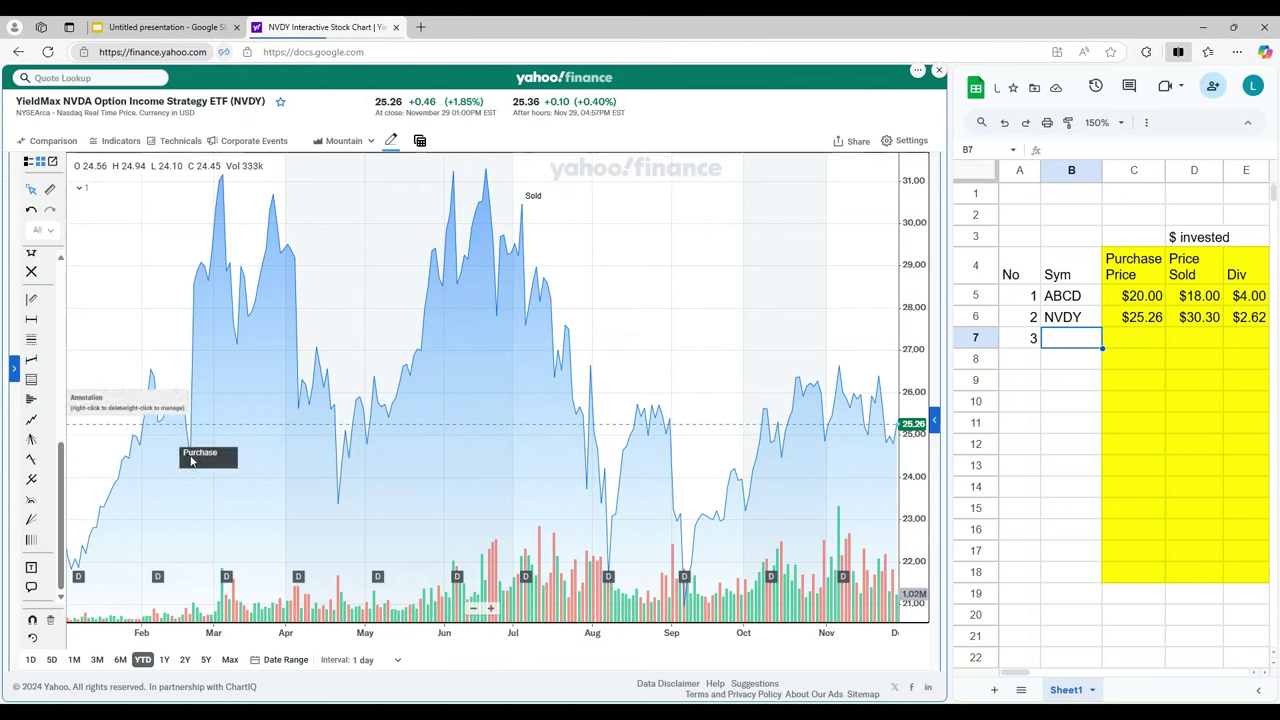
Step: Enter a purchase price of 24.25 and the symbol NVDY2 for trade 3 in row 7
{"action": "left_click", "coordinate": [1125, 337]}
{"action": "type", "text": "24.25"}
{"action": "key", "text": "shift+Tab"}
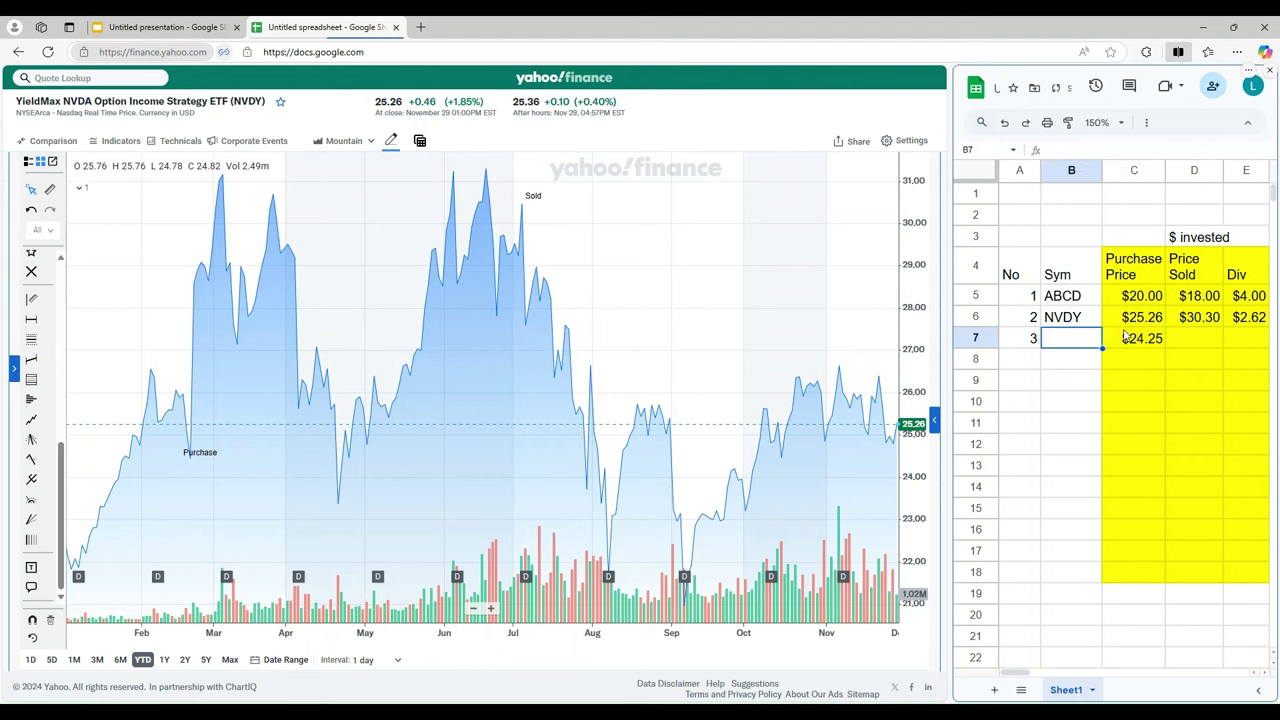
{"action": "type", "text": "NVDY"}
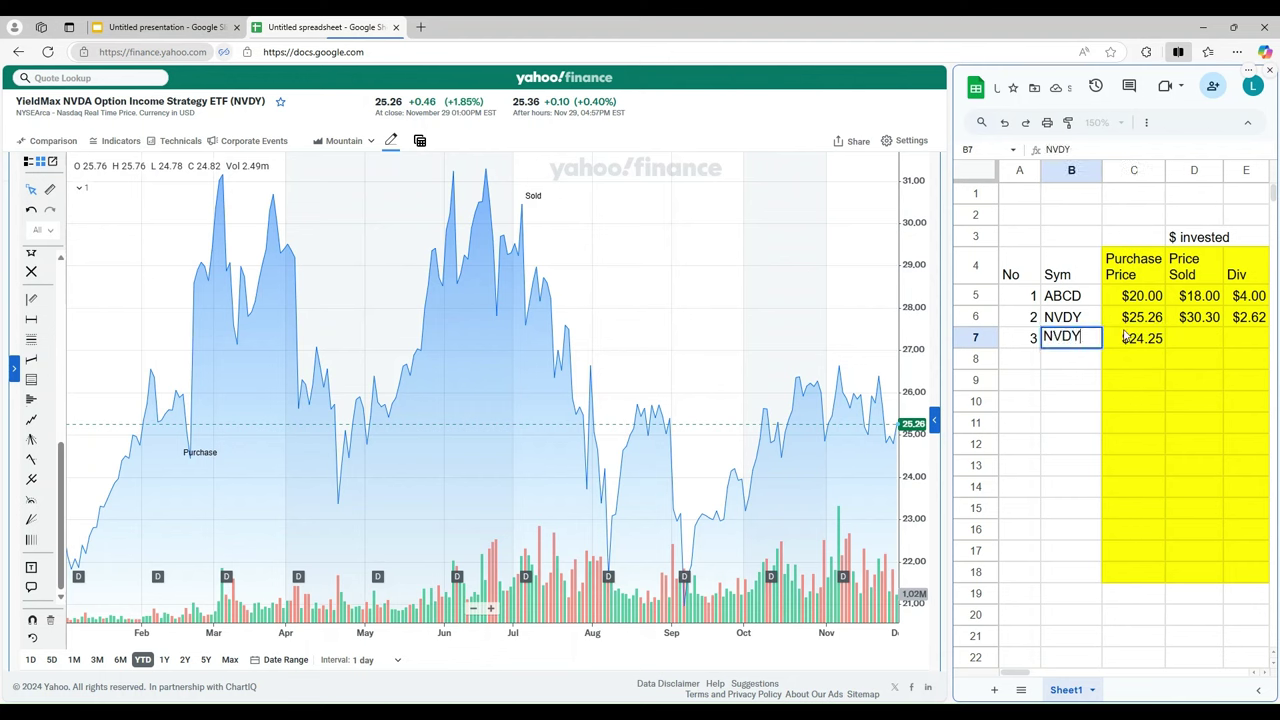
{"action": "key", "text": "Return"}
{"action": "key", "text": "Up"}
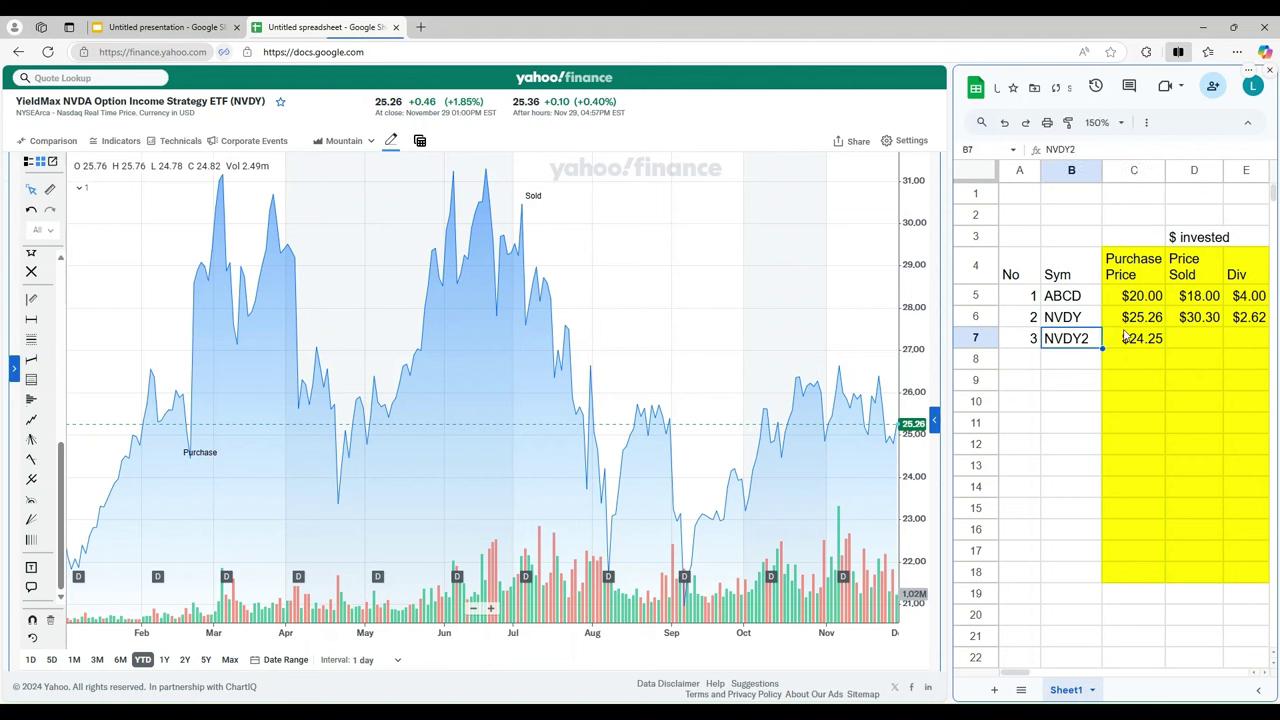
Step: Enter a sale price of 30.46 for NVDY2 in row 7
{"action": "key", "text": "Right"}
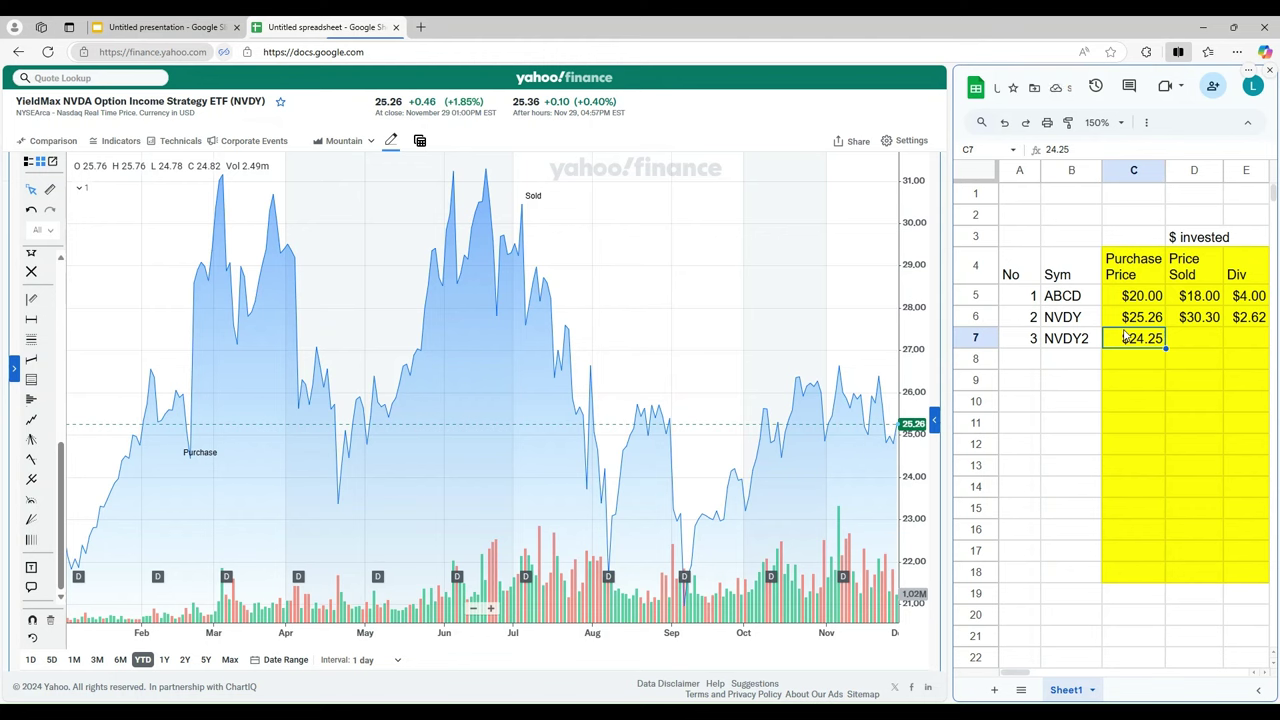
{"action": "key", "text": "Right"}
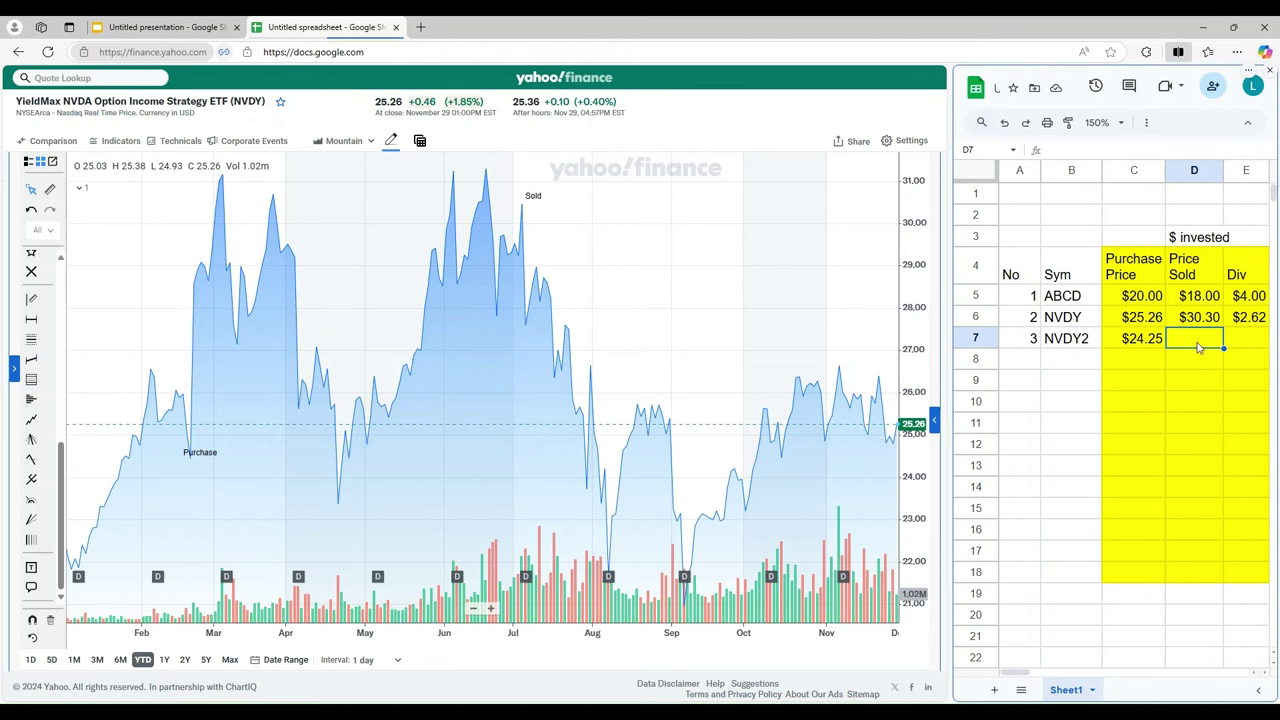
{"action": "type", "text": "30.46"}
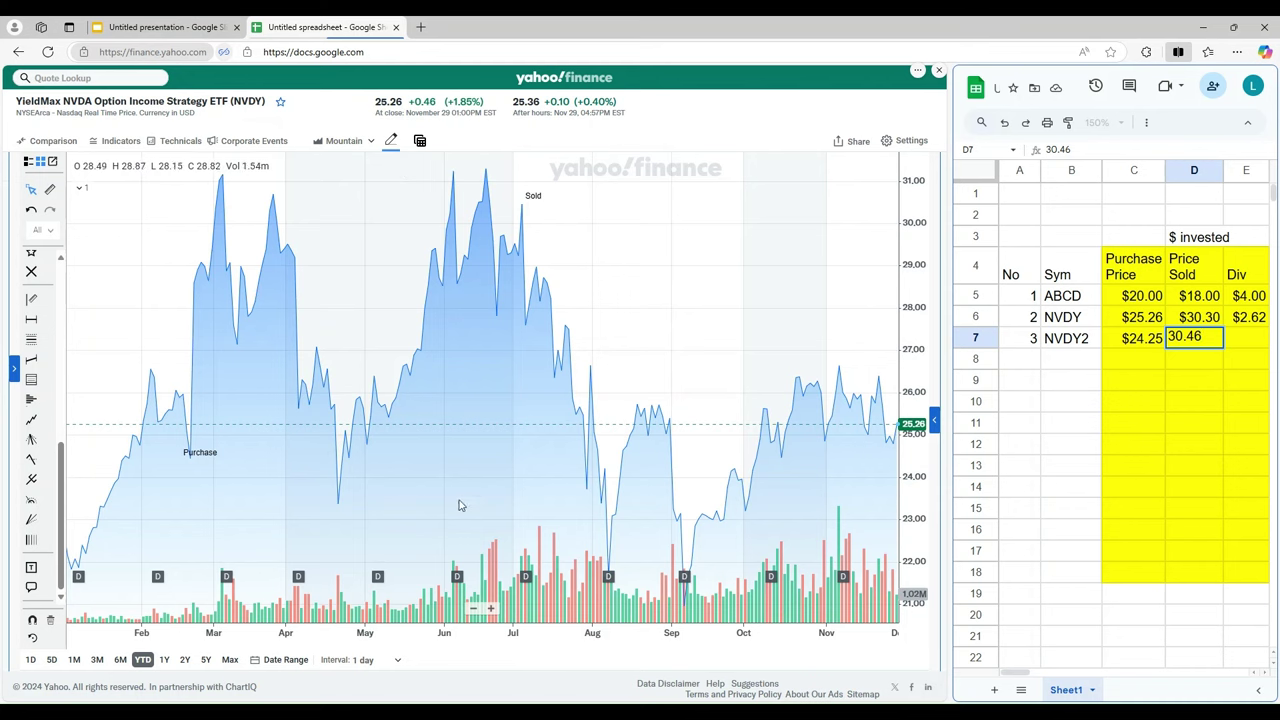
{"action": "mouse_move", "coordinate": [460, 580]}
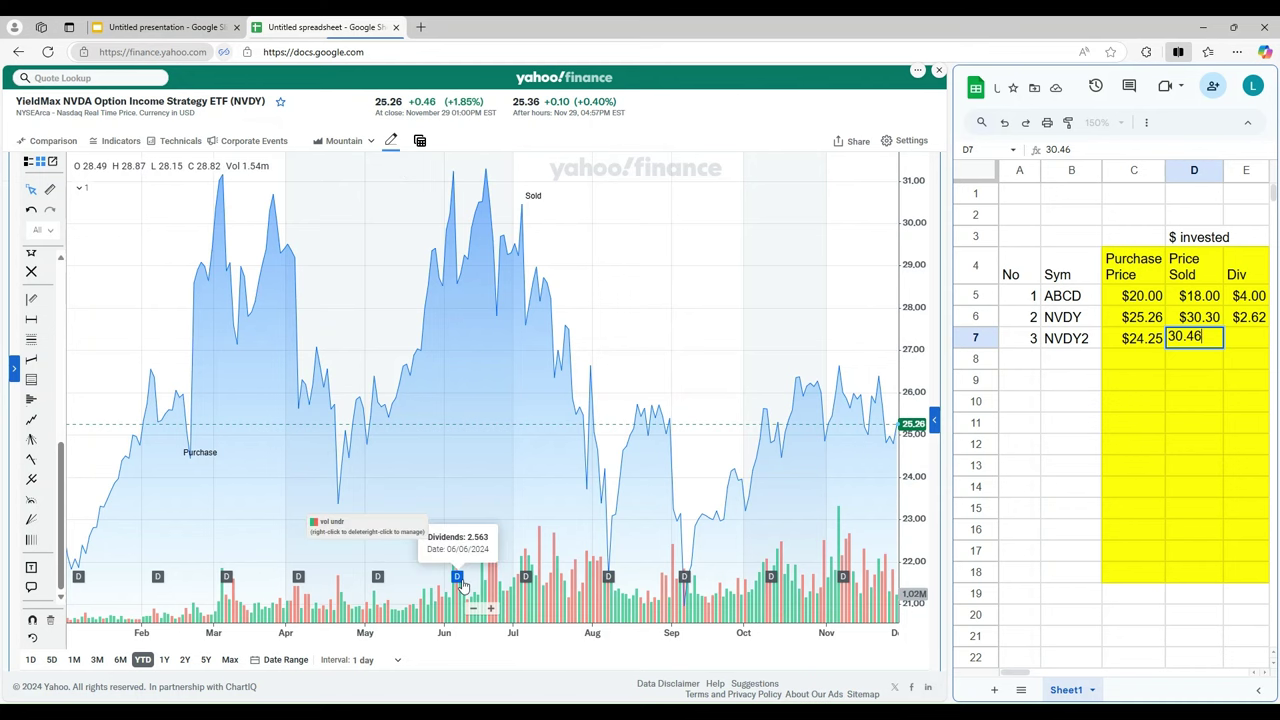
{"action": "type", "text": "30.46"}
{"action": "left_click", "coordinate": [1066, 495]}
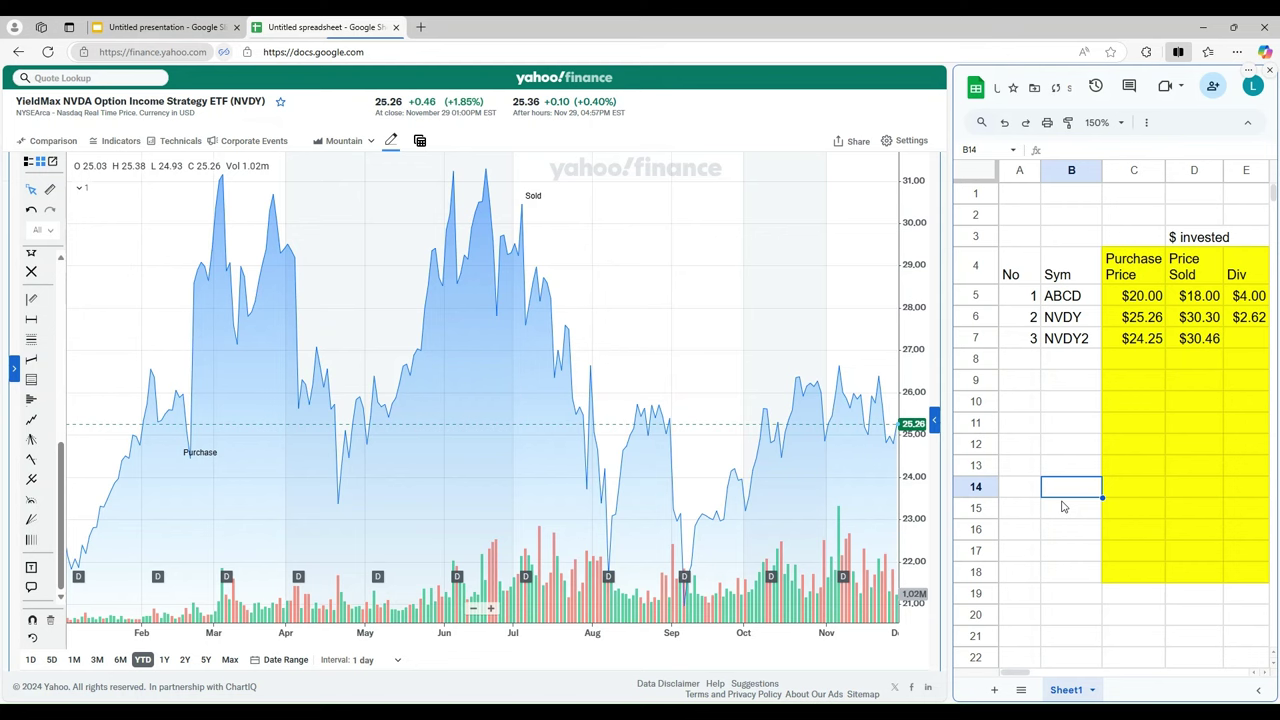
Step: Read the dividends between the chart's purchase and sale dates and enter their total, 8.75, for NVDY2 in row 7
{"action": "mouse_move", "coordinate": [230, 583]}
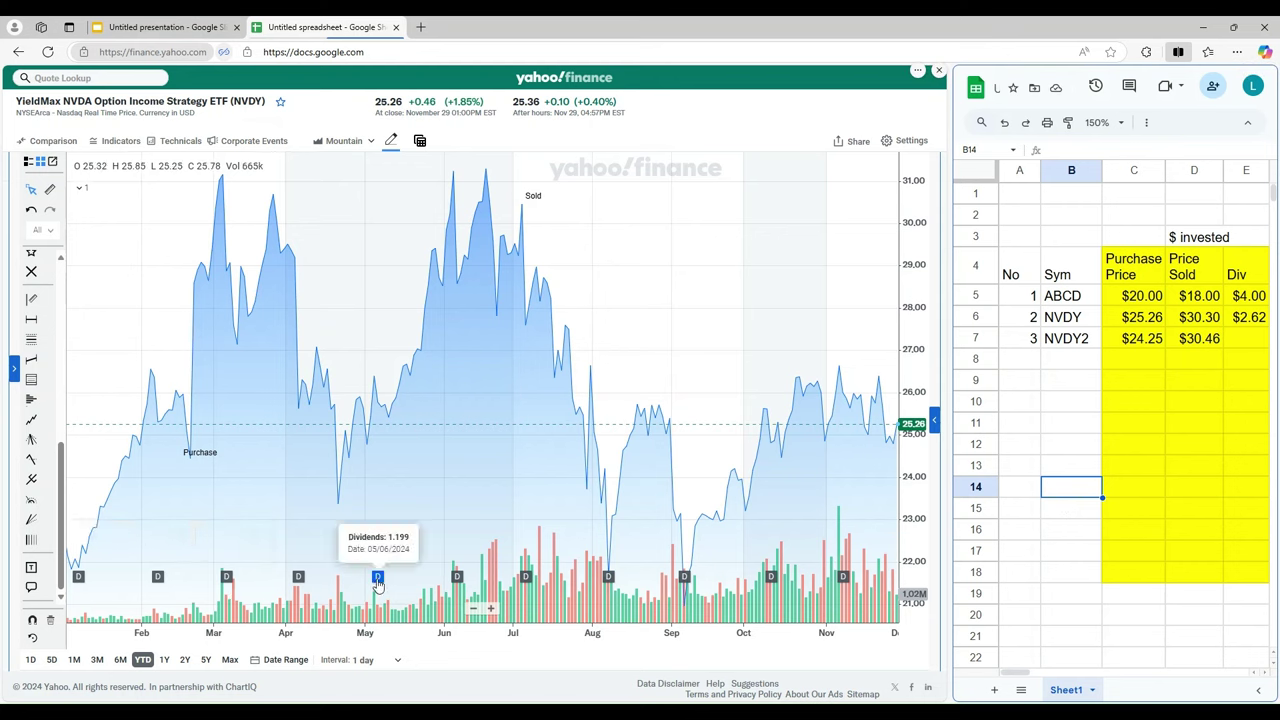
{"action": "mouse_move", "coordinate": [453, 586]}
{"action": "mouse_move", "coordinate": [378, 584]}
{"action": "mouse_move", "coordinate": [297, 586]}
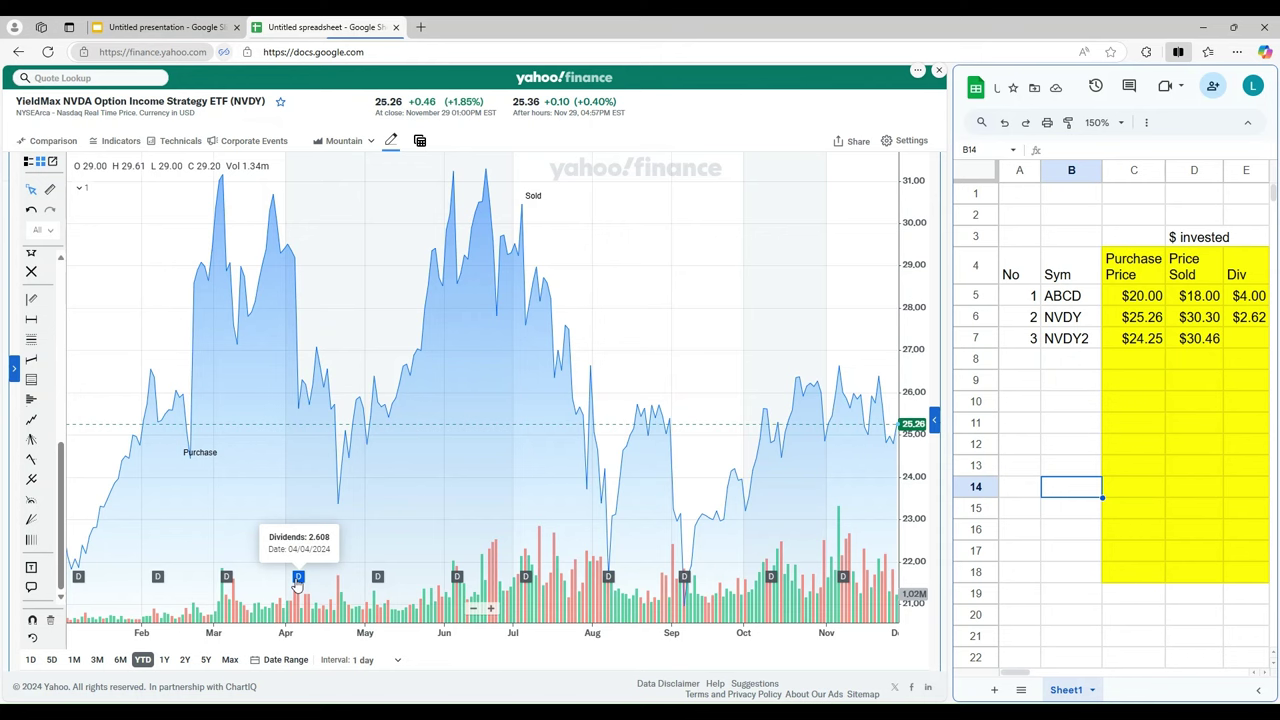
{"action": "mouse_move", "coordinate": [228, 580]}
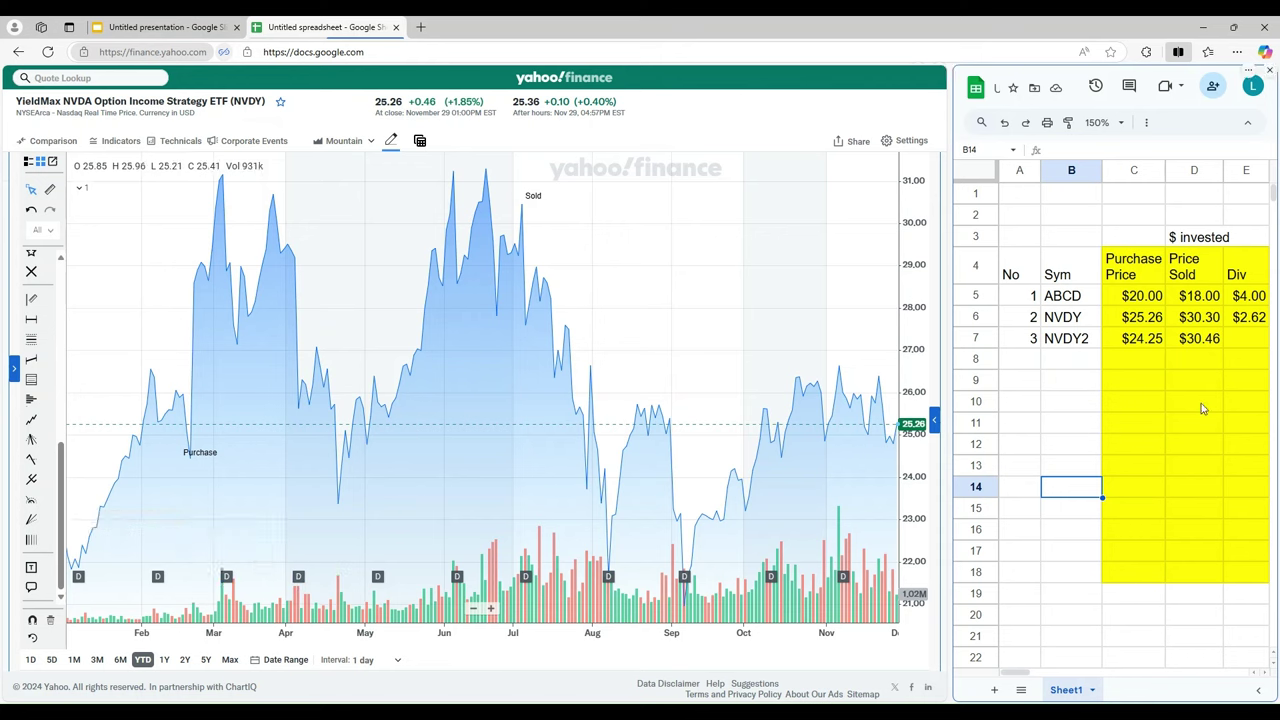
{"action": "left_click", "coordinate": [1247, 345]}
{"action": "type", "text": "8.75"}
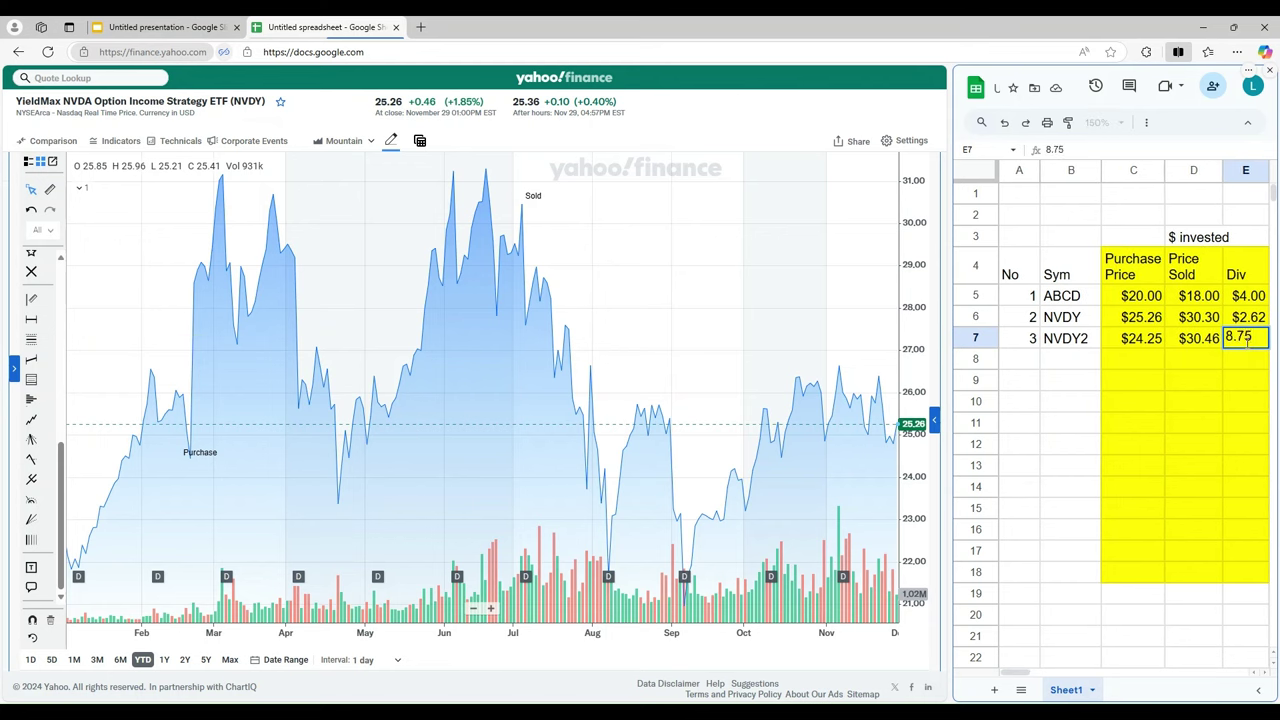
{"action": "key", "text": "Left"}
{"action": "key", "text": "Left"}
{"action": "key", "text": "Left"}
{"action": "key", "text": "Left"}
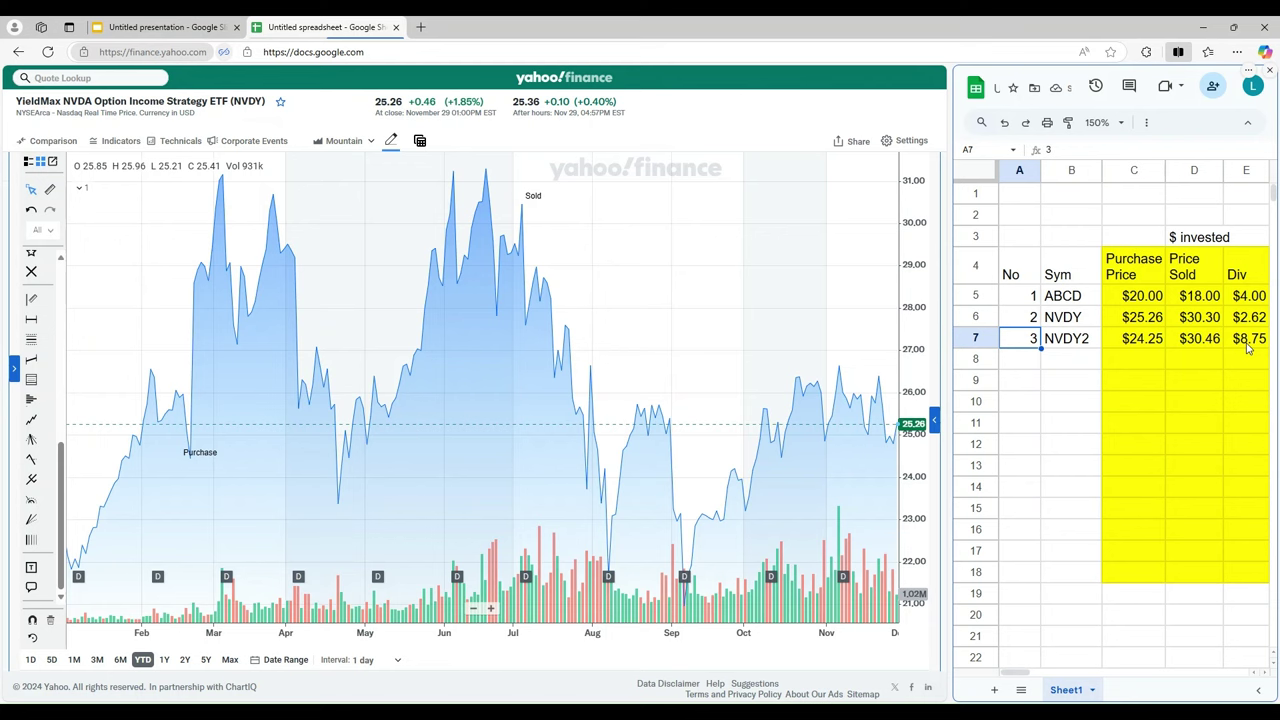
Step: Load the MSTY chart in Yahoo Finance and collapse the portfolio sidebar beside it
{"action": "left_click", "coordinate": [94, 77]}
{"action": "type", "text": "MSTY"}
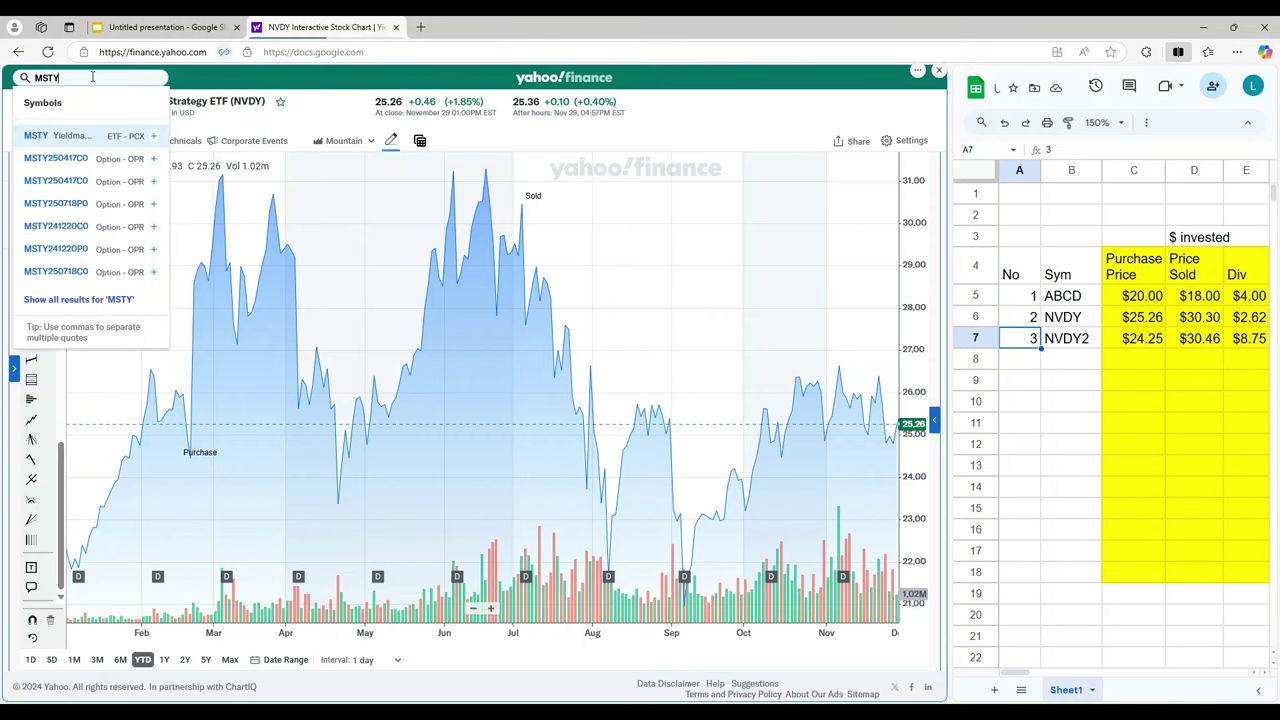
{"action": "key", "text": "Return"}
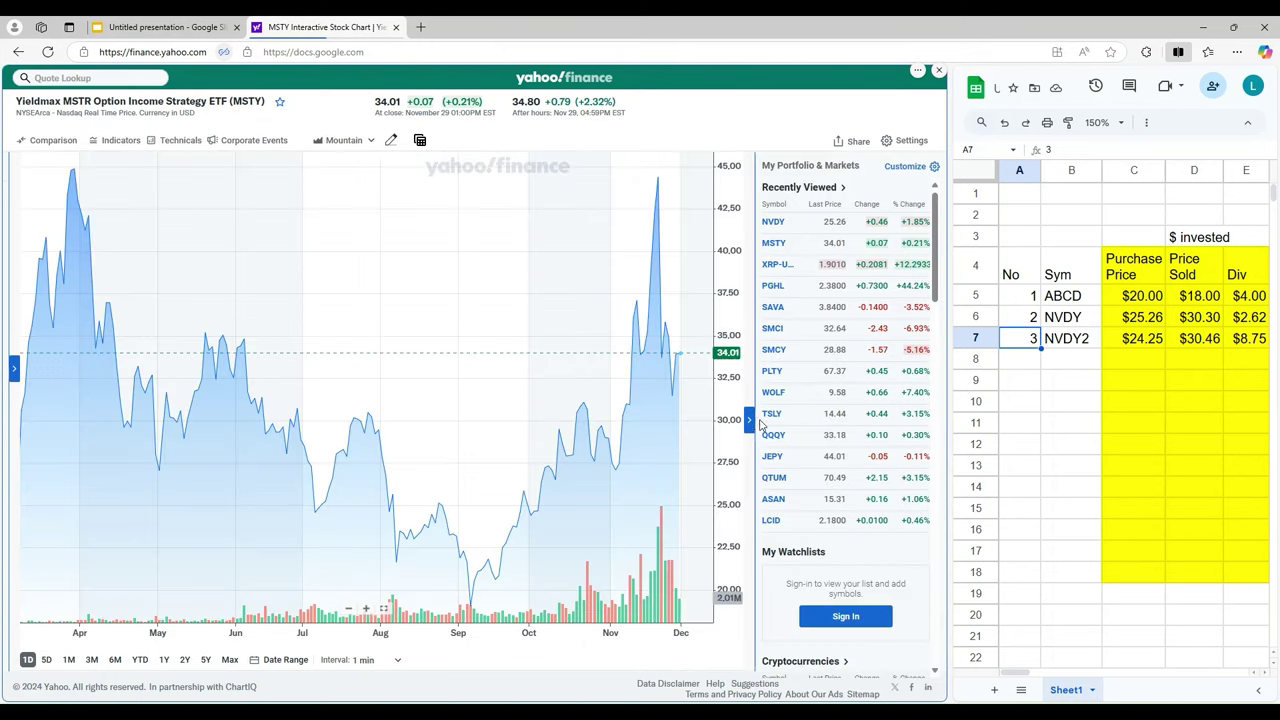
{"action": "left_click", "coordinate": [749, 421]}
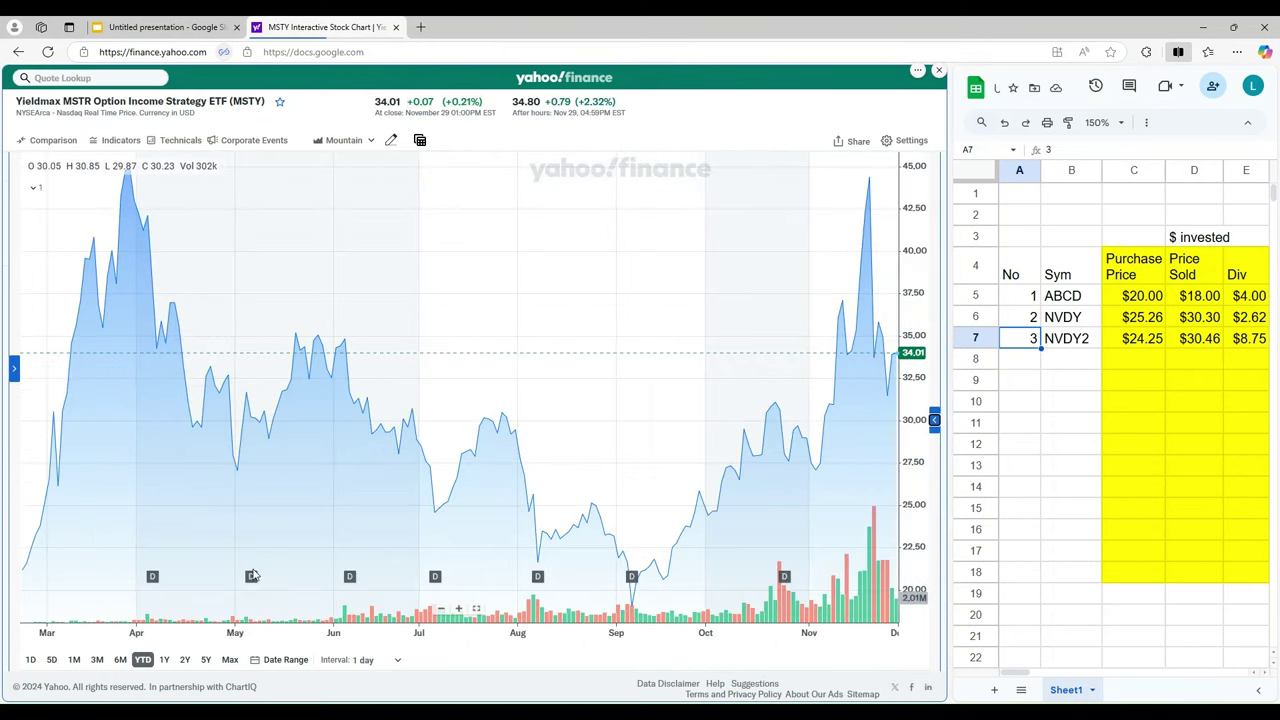
Step: Start row 8 of the spreadsheet with a purchase price of 22.89 and the symbol MSTY
{"action": "mouse_move", "coordinate": [254, 580]}
{"action": "left_click", "coordinate": [1125, 368]}
{"action": "type", "text": "22.89"}
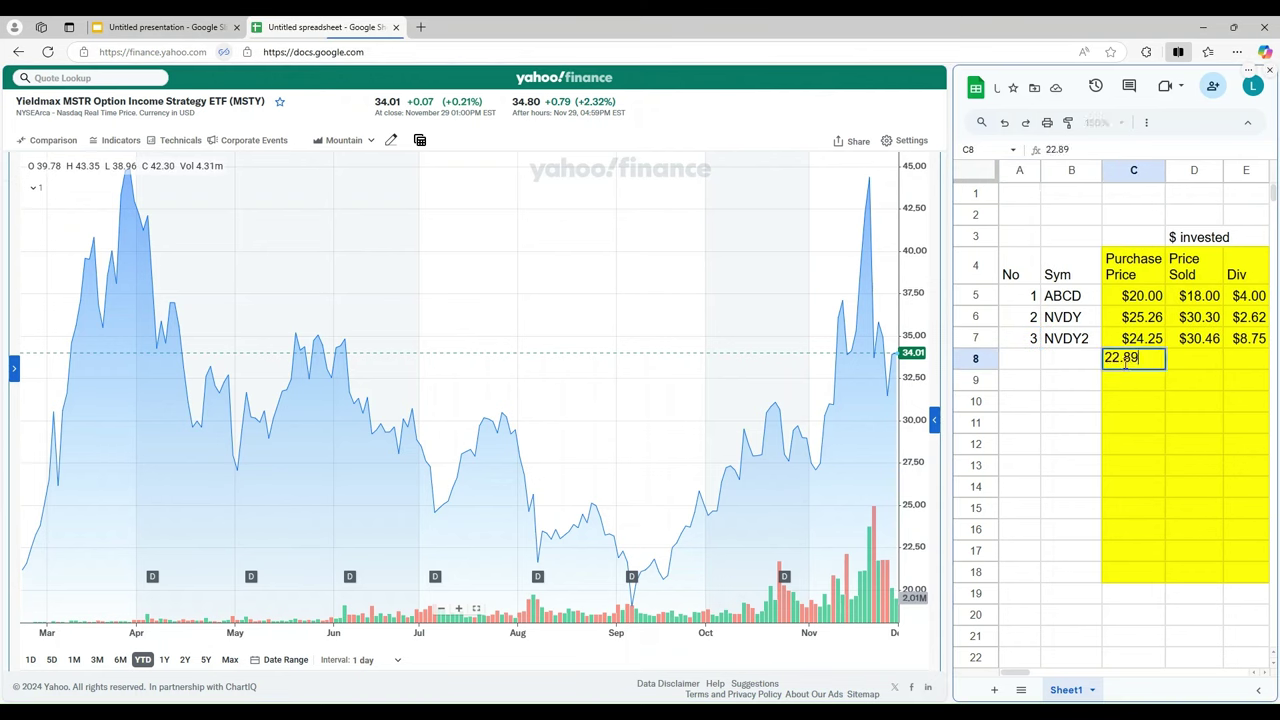
{"action": "key", "text": "Left"}
{"action": "type", "text": "MSTY"}
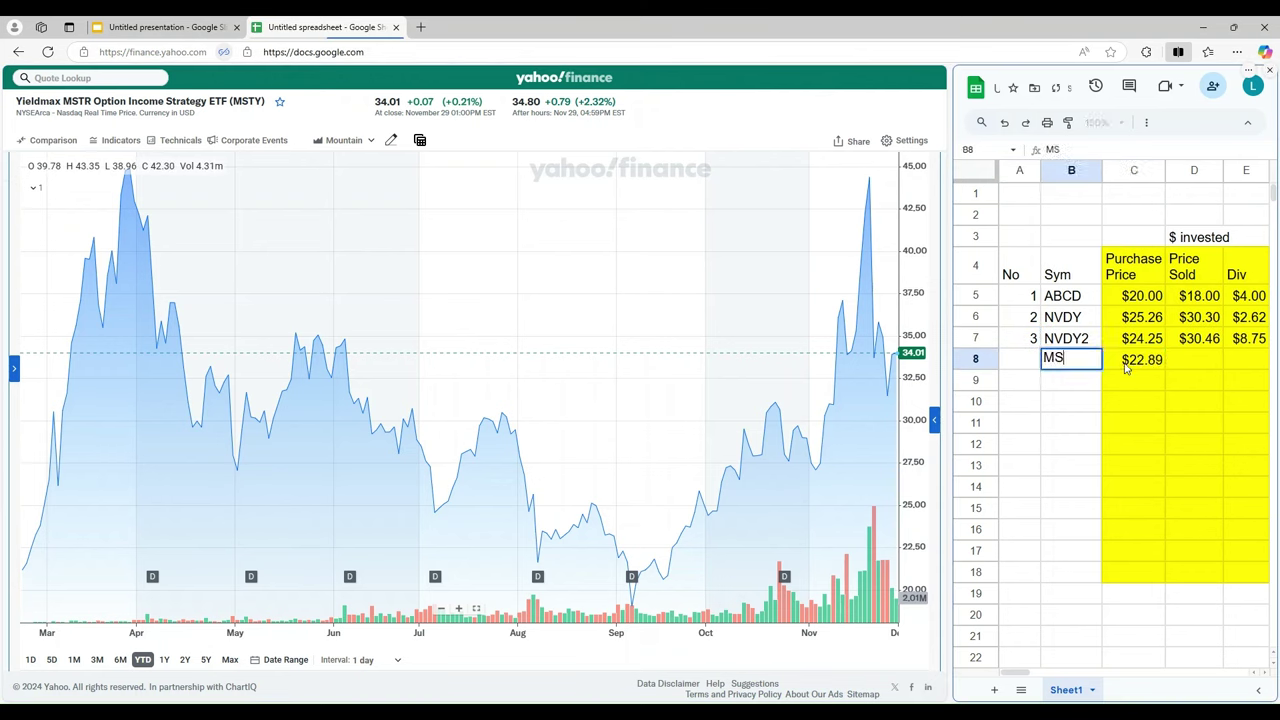
{"action": "key", "text": "Right"}
{"action": "key", "text": "Right"}
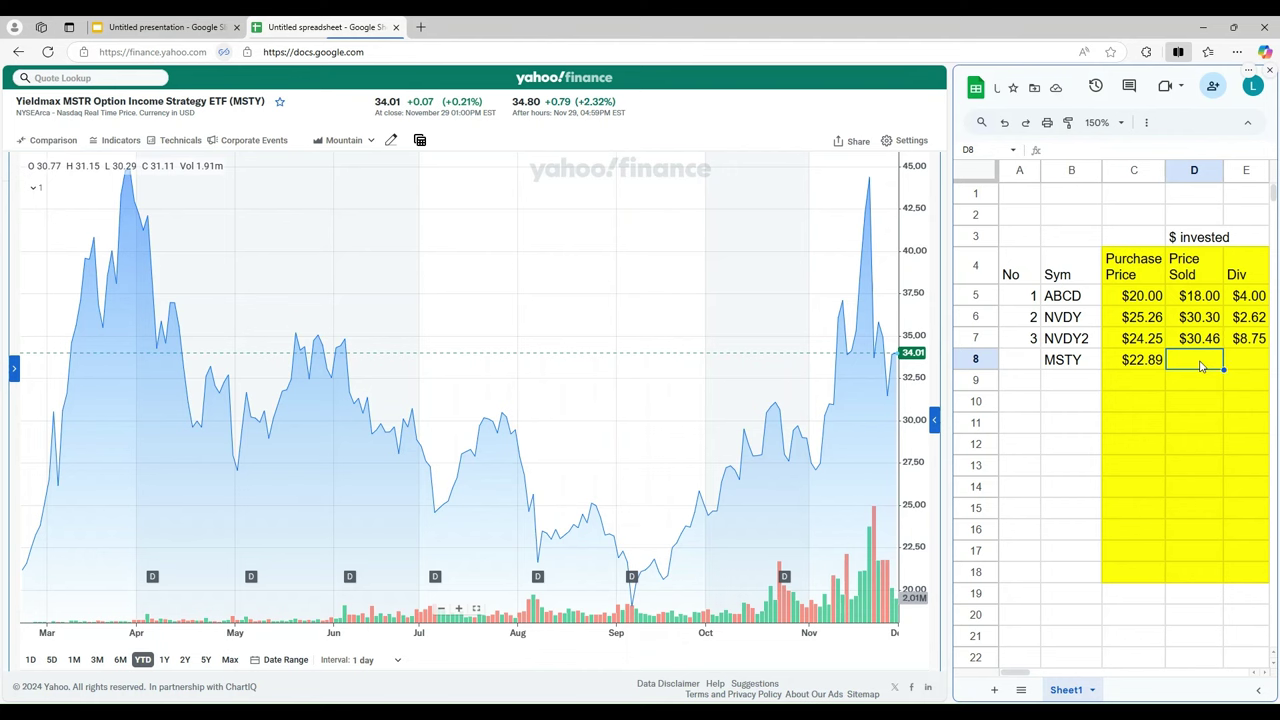
Step: Enter a sale price of 34.44 and the April dividend of 4.129 from the chart for MSTY in row 8
{"action": "type", "text": "34.44"}
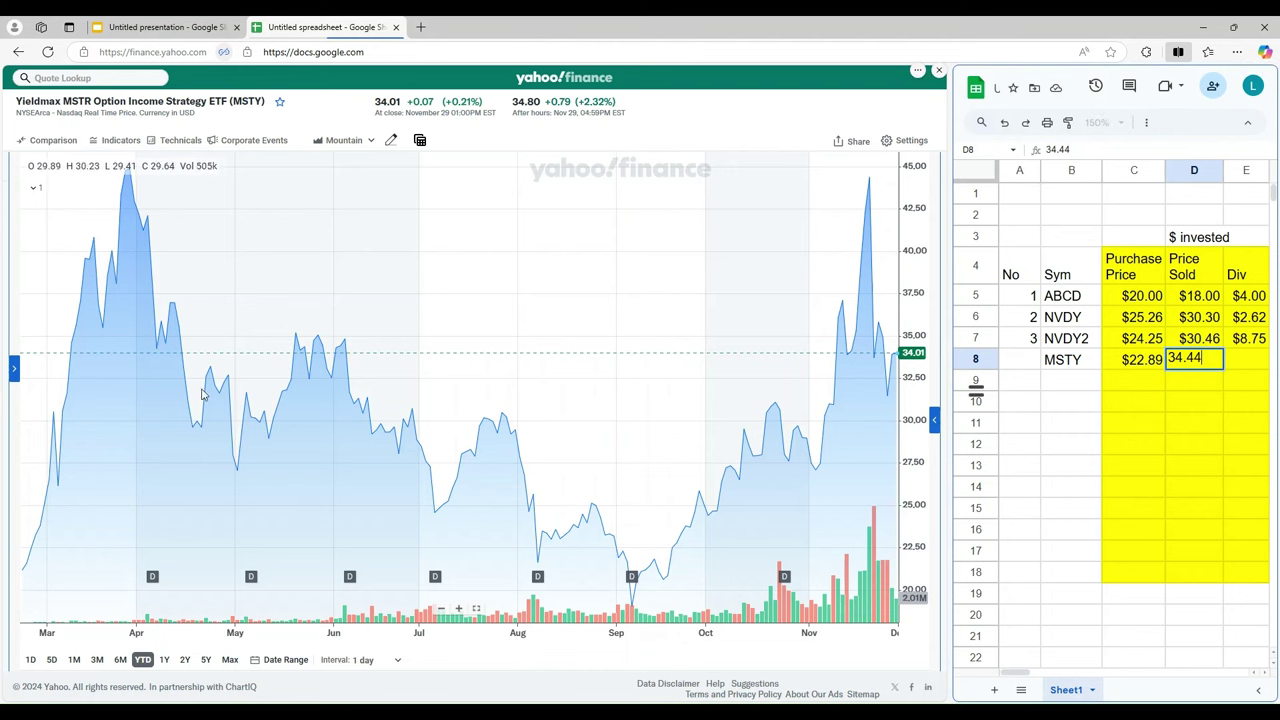
{"action": "mouse_move", "coordinate": [151, 583]}
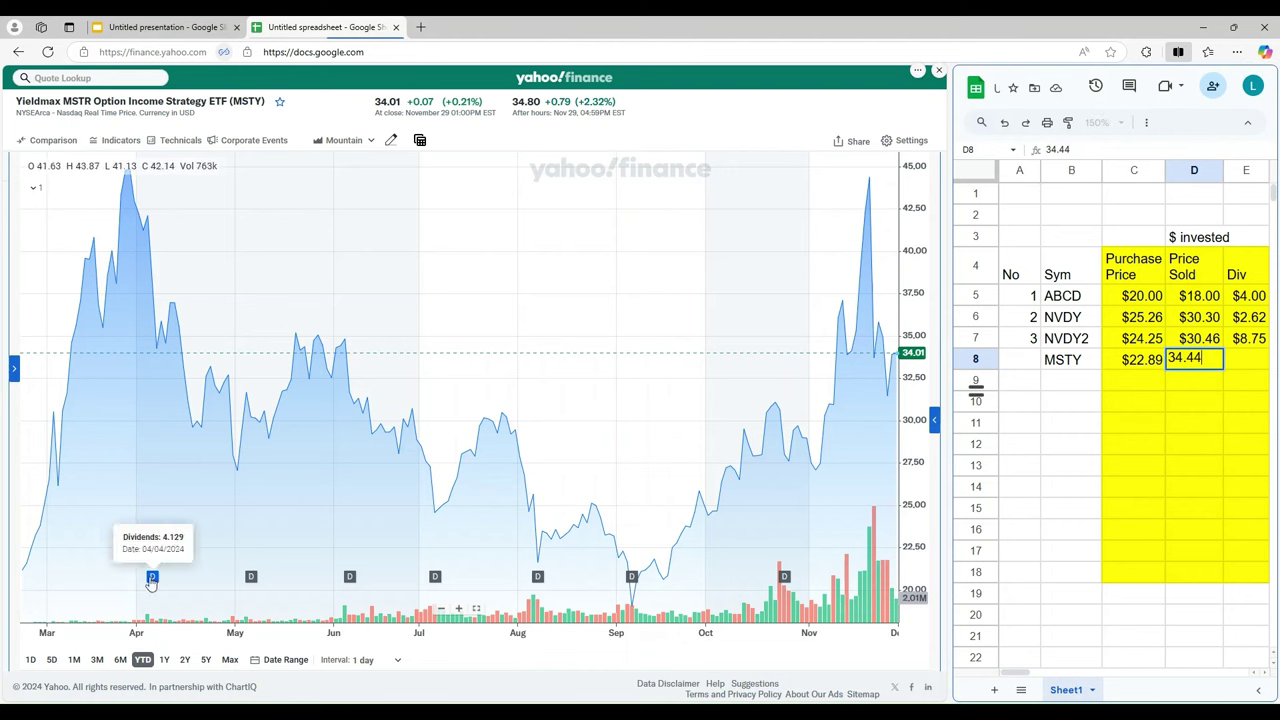
{"action": "type", "text": "4"}
{"action": "left_click", "coordinate": [1240, 364]}
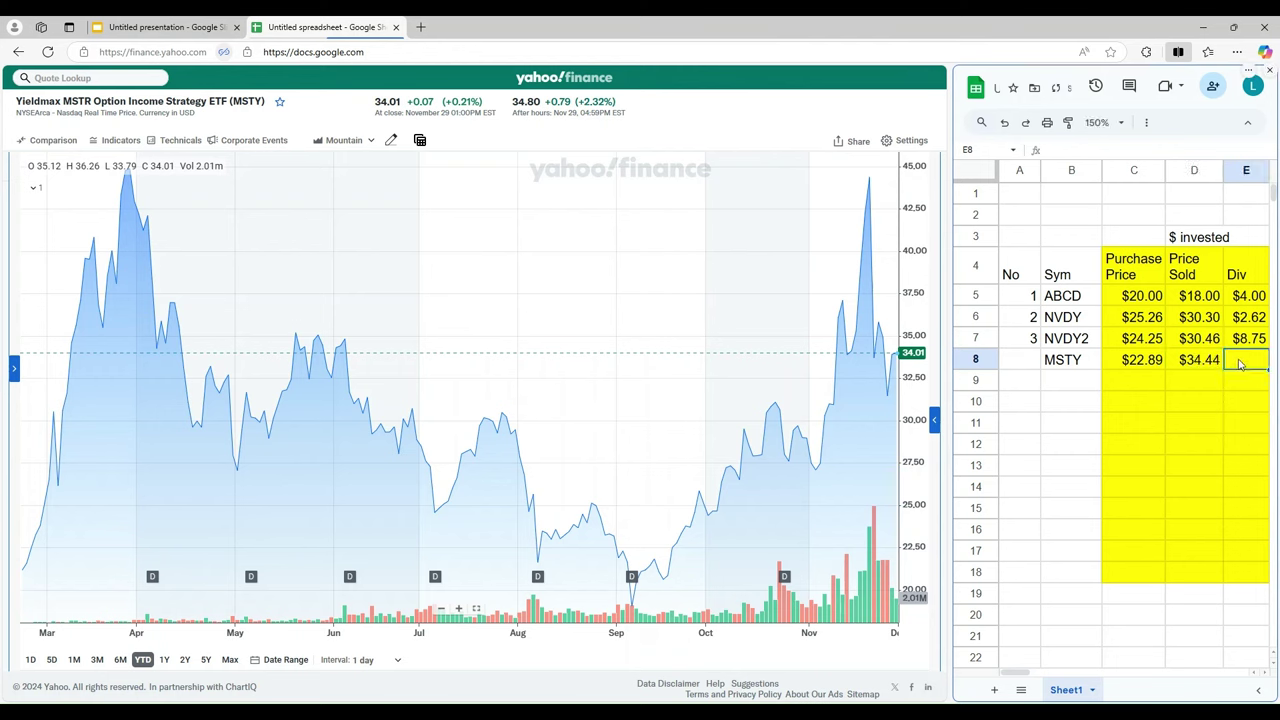
{"action": "type", "text": "4."}
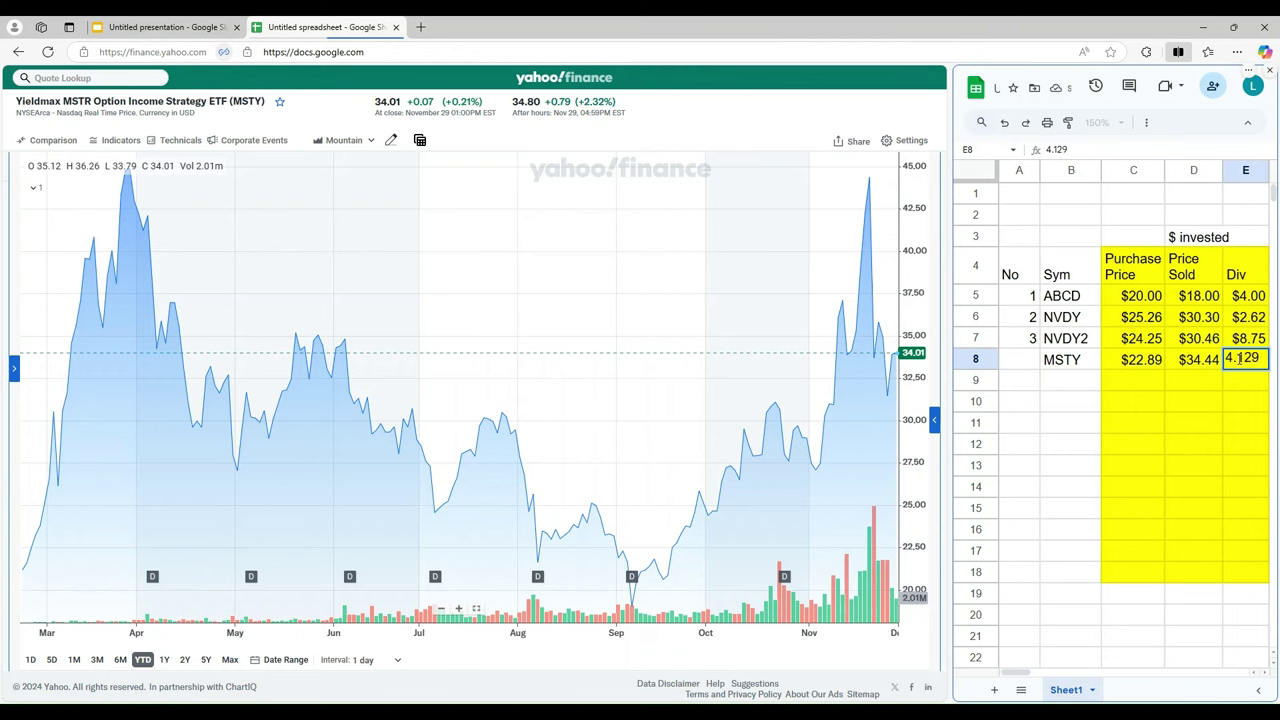
{"action": "type", "text": "129"}
{"action": "key", "text": "Left"}
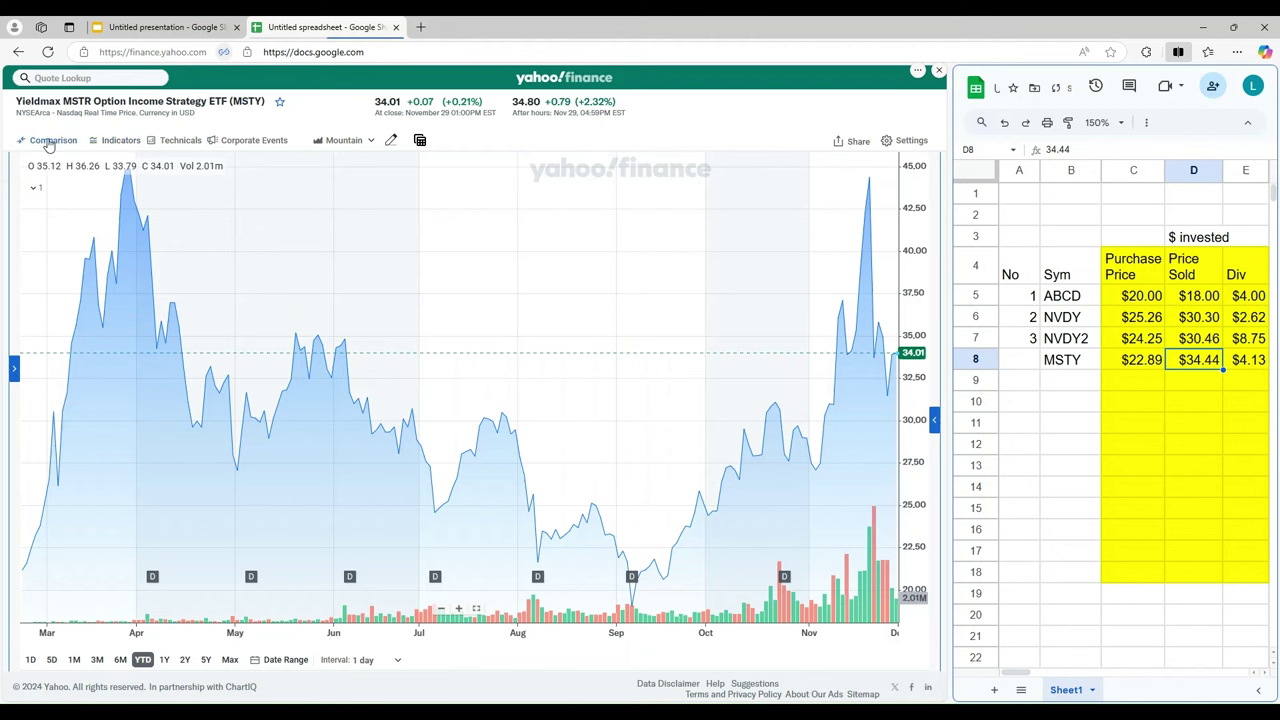
Step: Look up the AMZY chart and the MSTX chart to examine their price trends
{"action": "left_click", "coordinate": [62, 78]}
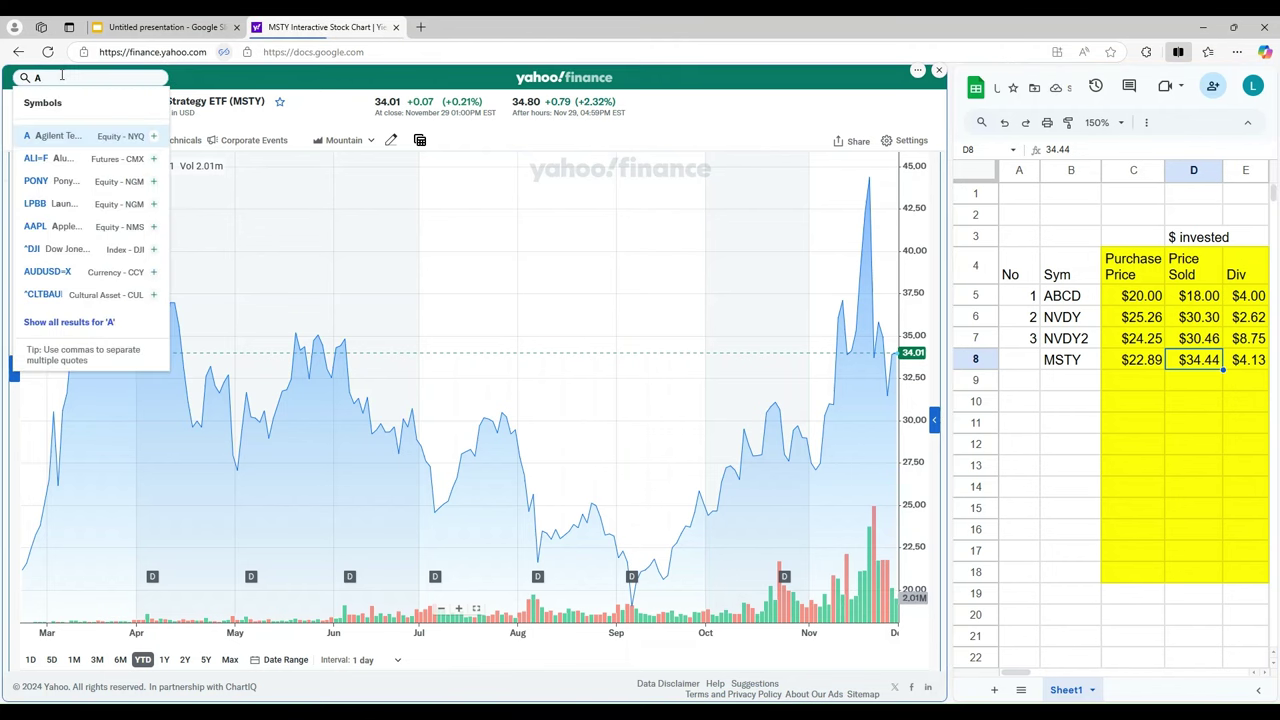
{"action": "type", "text": "amzy"}
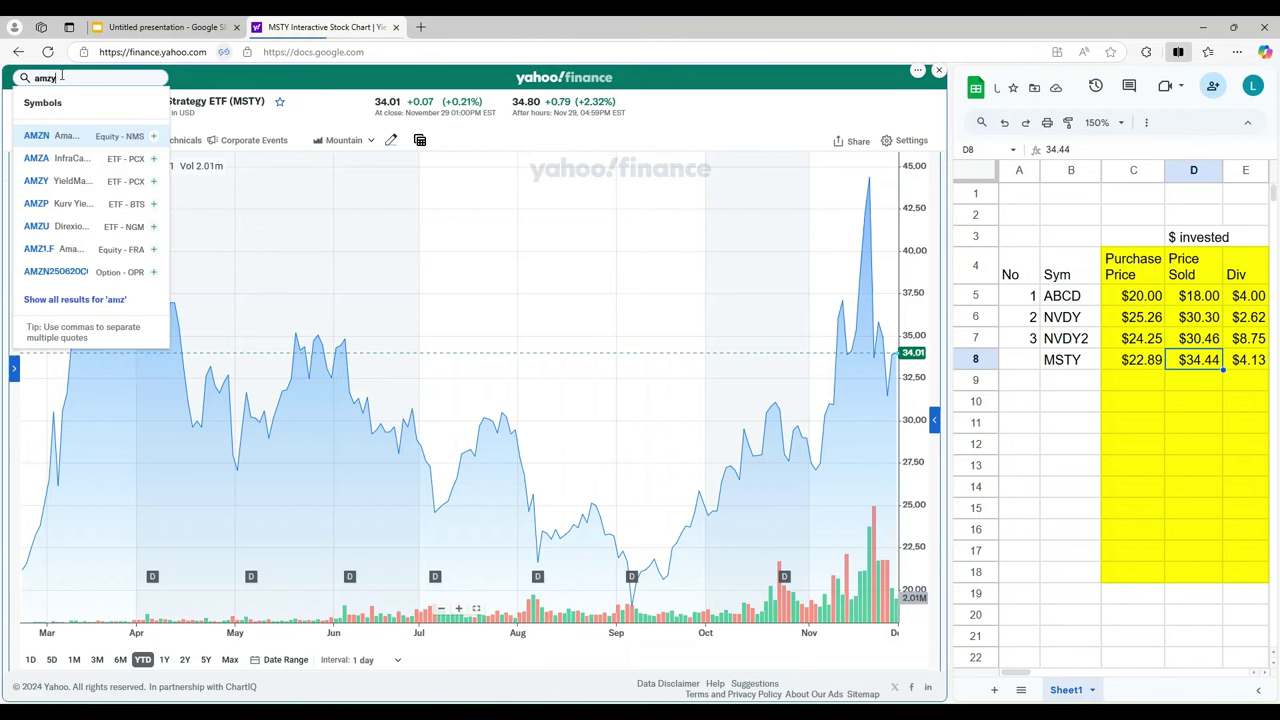
{"action": "key", "text": "Return"}
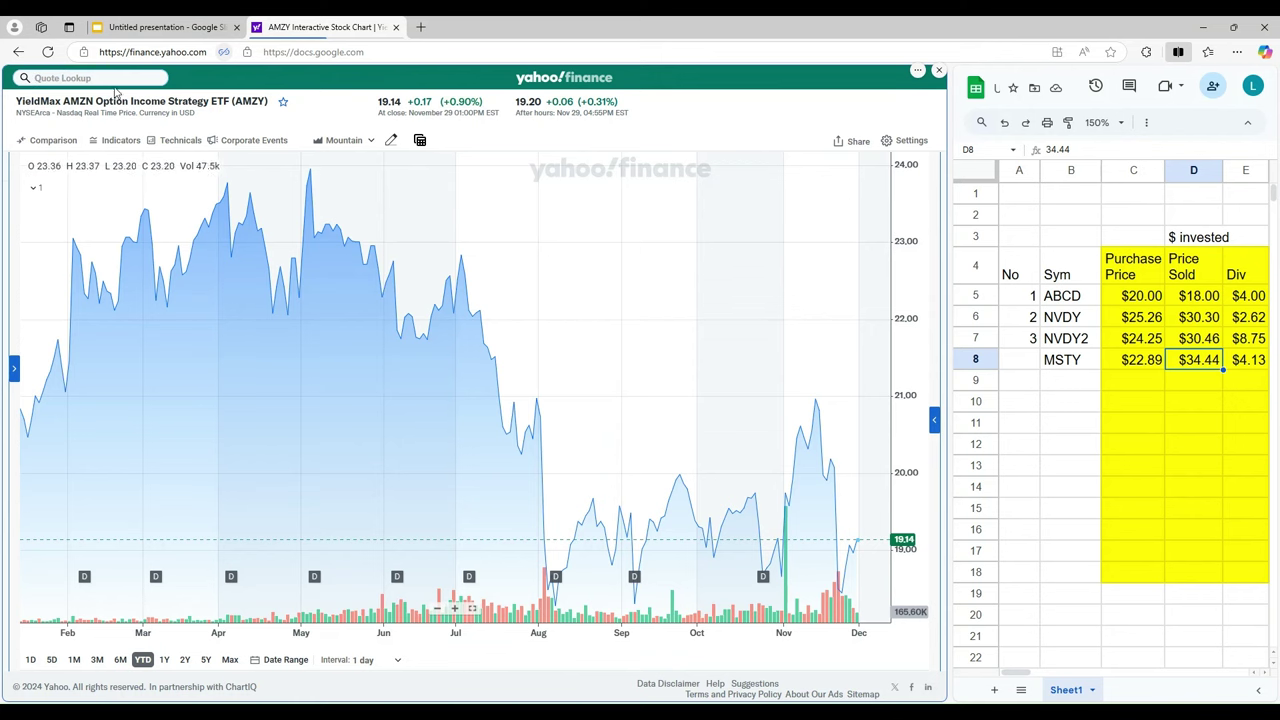
{"action": "type", "text": "mstx"}
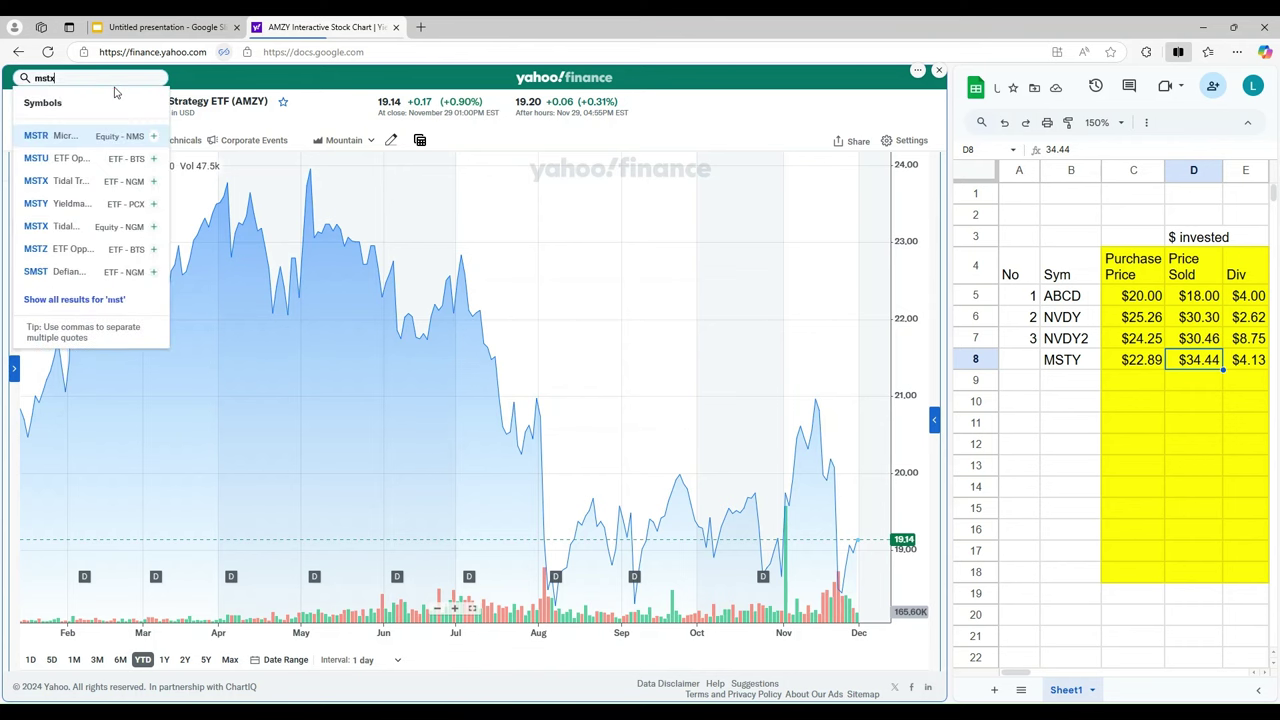
{"action": "key", "text": "Return"}
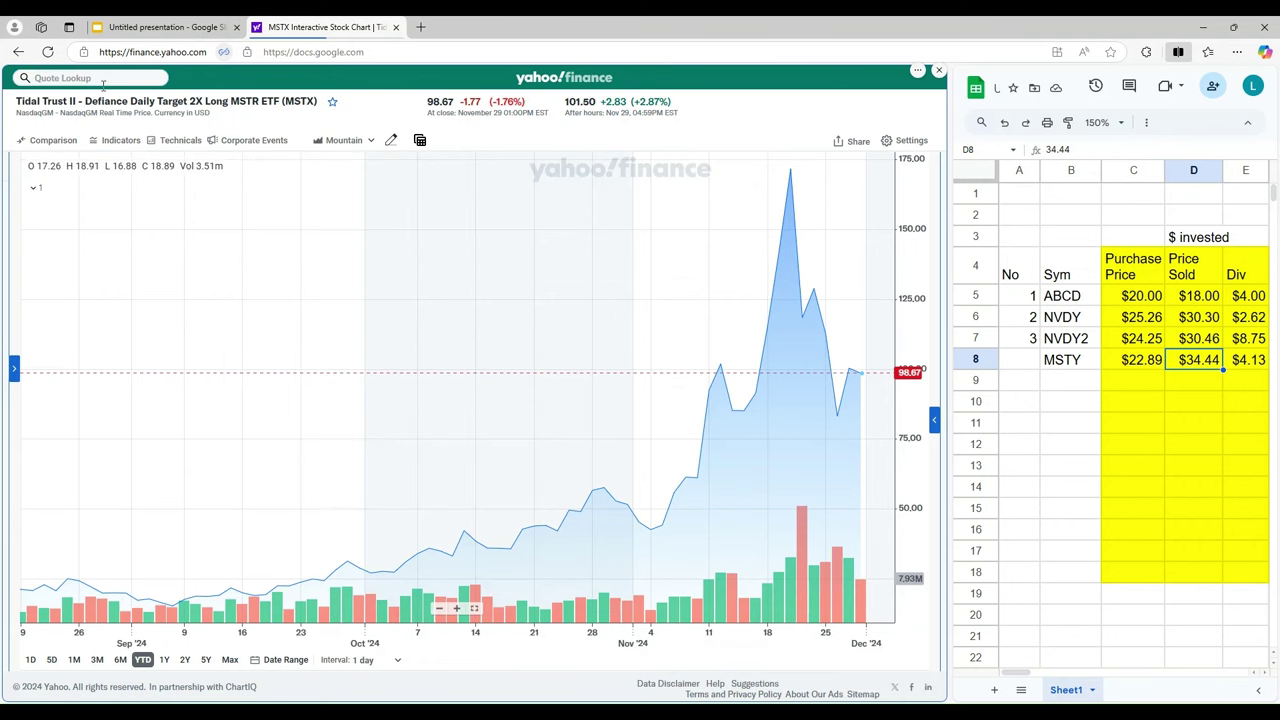
Step: Leave the side-by-side view and show the stock tracker spreadsheet at full window width
{"action": "left_click", "coordinate": [934, 424]}
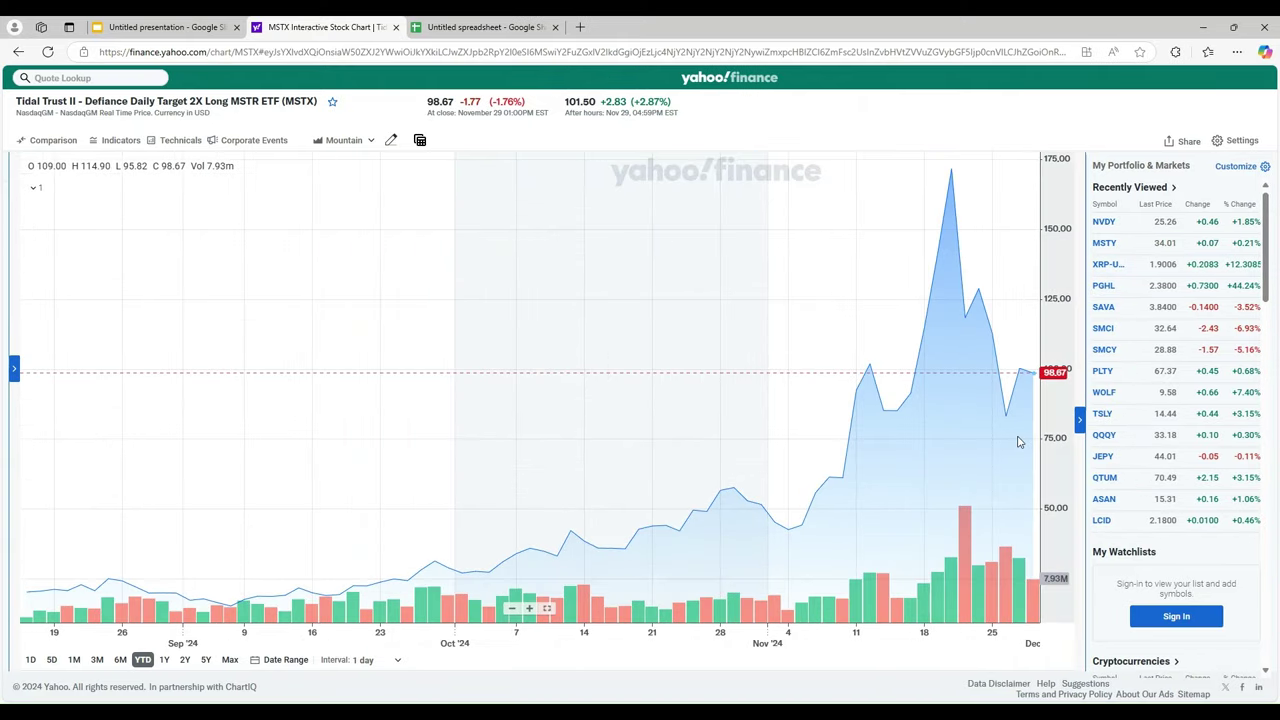
{"action": "left_click", "coordinate": [480, 27]}
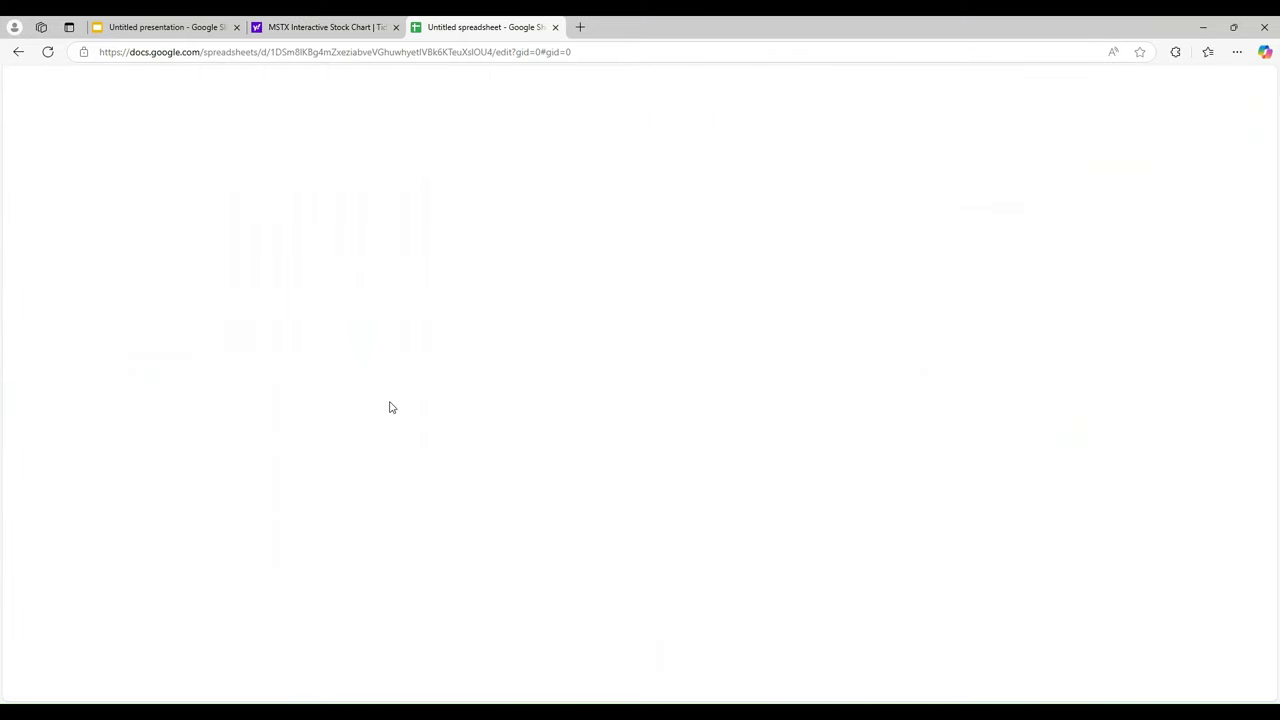
{"action": "left_click", "coordinate": [343, 462]}
Step: Number the MSTY trade 4 in cell A8 and fill the formulas of F5:K5 down through row 8
{"action": "left_click", "coordinate": [107, 318]}
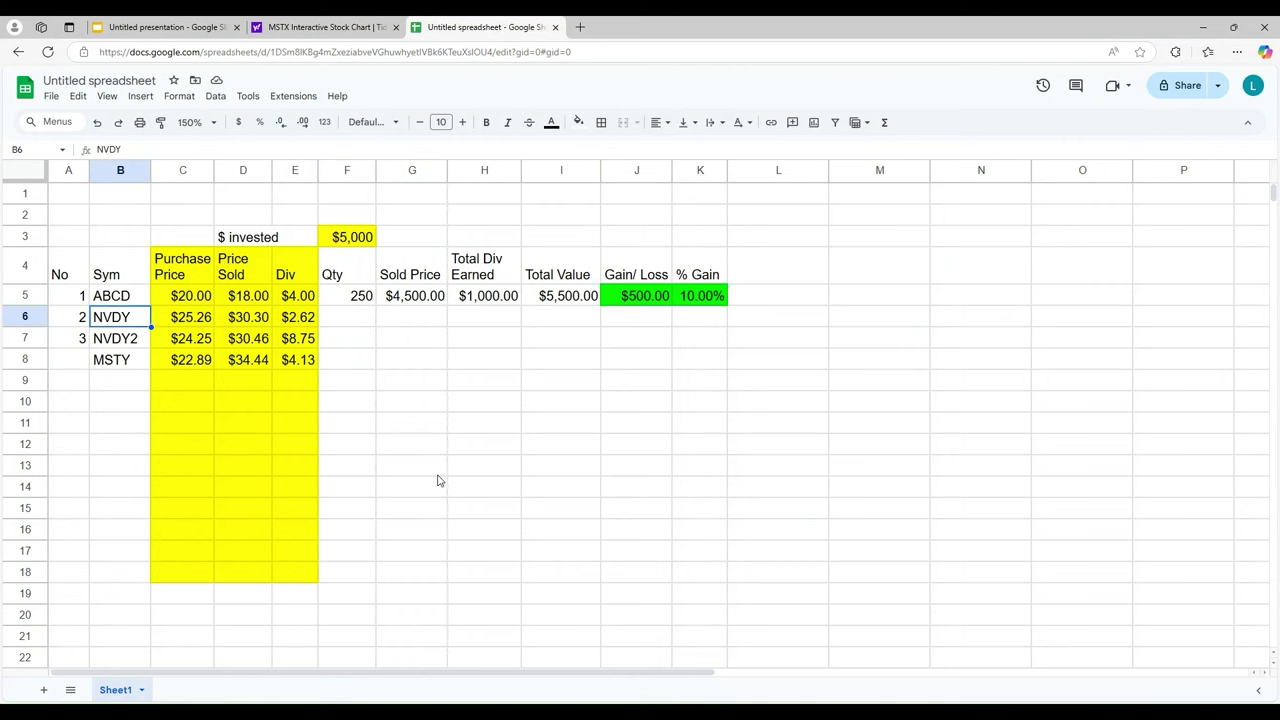
{"action": "key", "text": "Left"}
{"action": "key", "text": "Down"}
{"action": "key", "text": "Down"}
{"action": "type", "text": "4"}
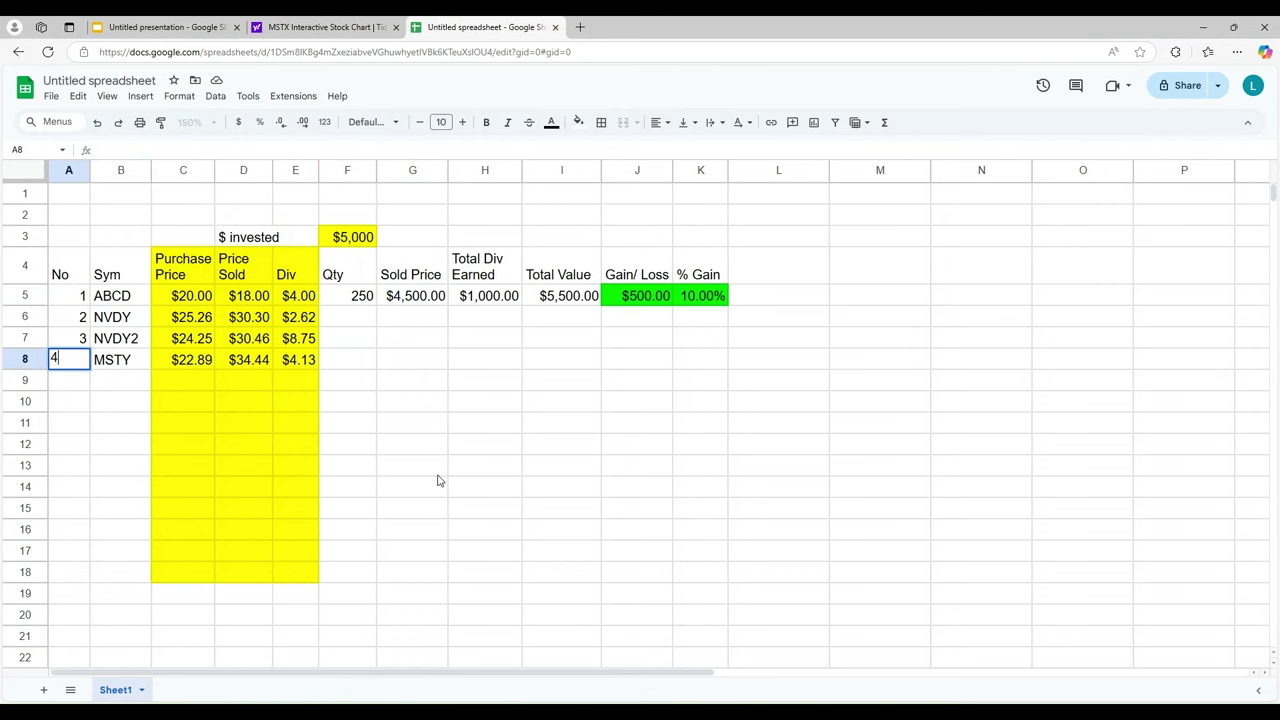
{"action": "key", "text": "Tab"}
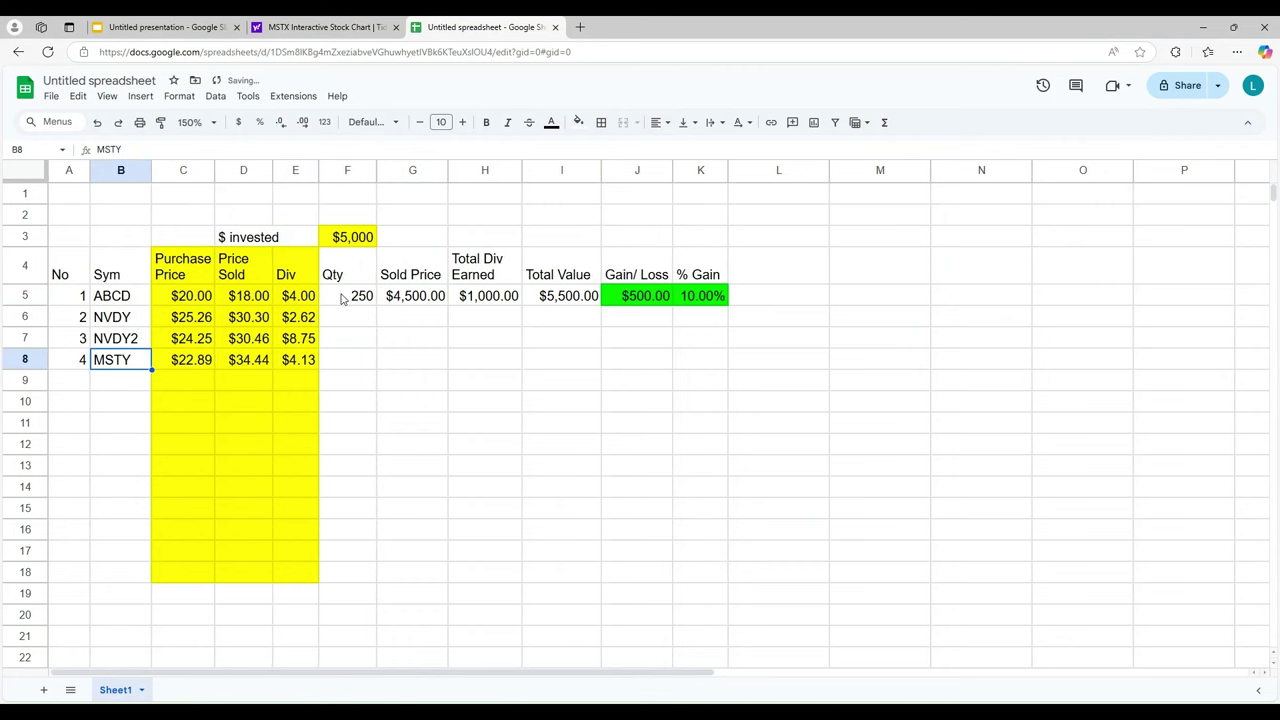
{"action": "left_click_drag", "start_coordinate": [345, 297], "coordinate": [733, 362]}
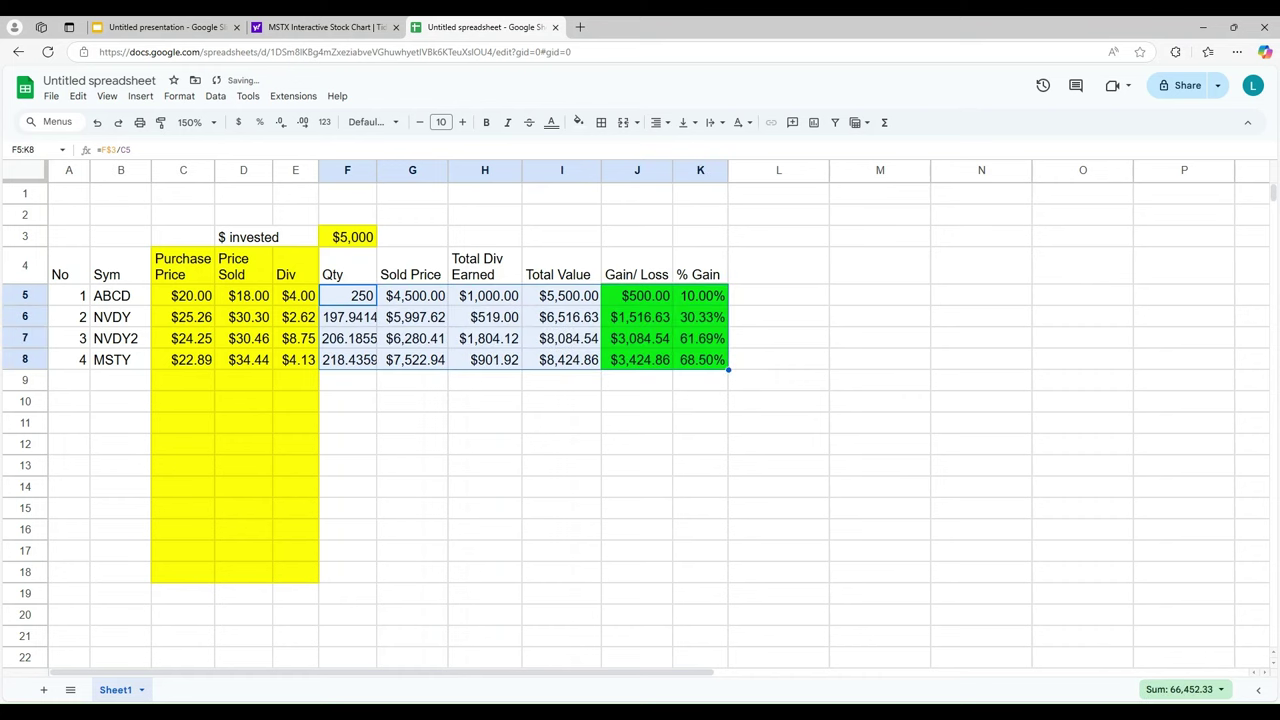
{"action": "left_click", "coordinate": [411, 575]}
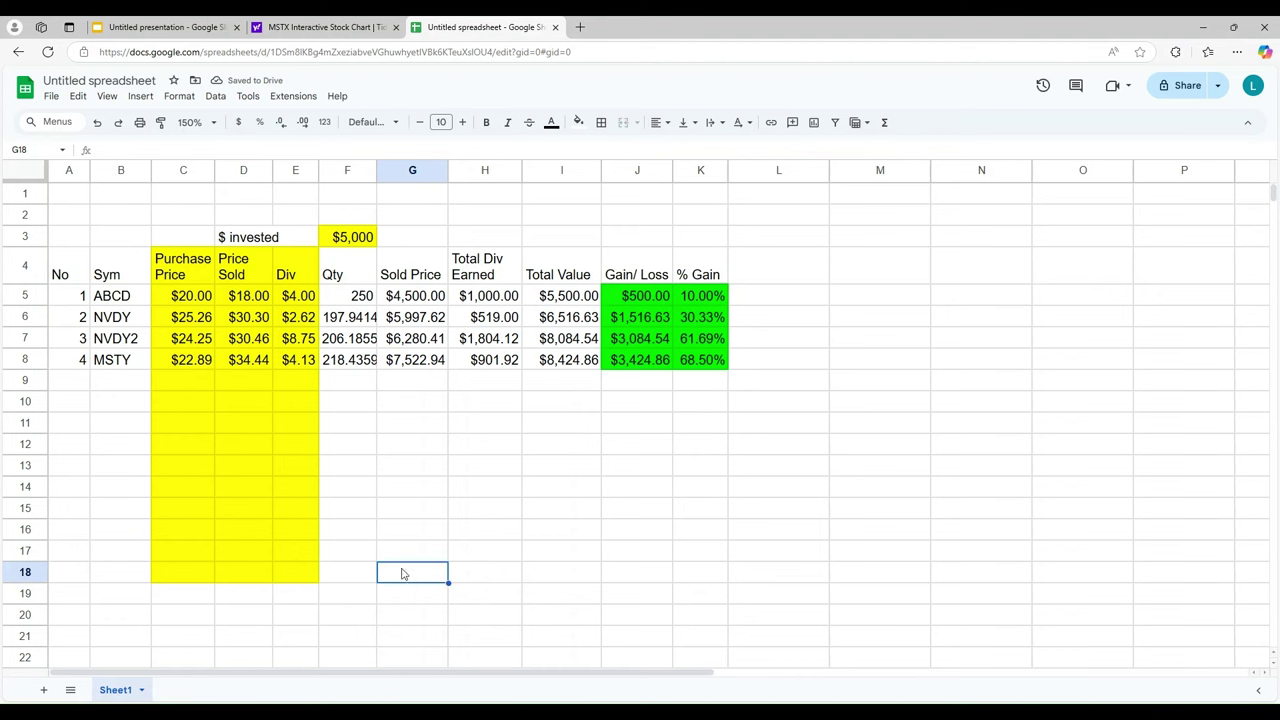
{"action": "left_click", "coordinate": [119, 298]}
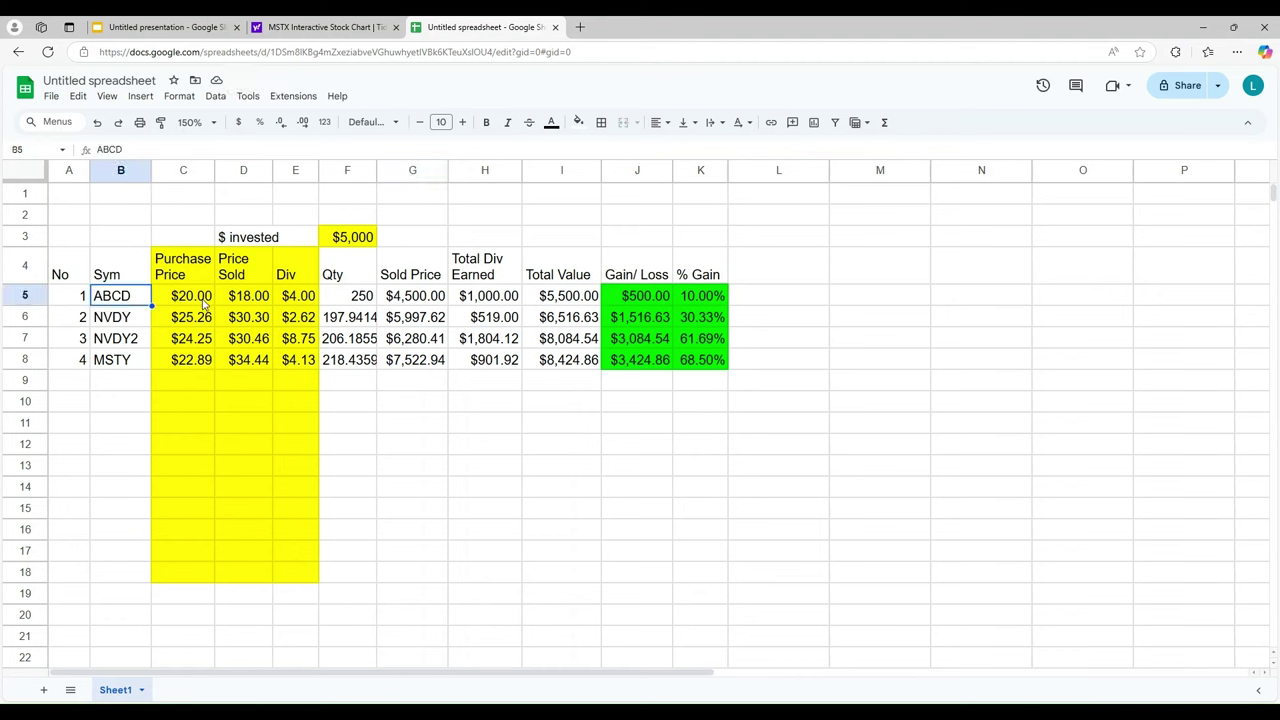
{"action": "left_click", "coordinate": [510, 472]}
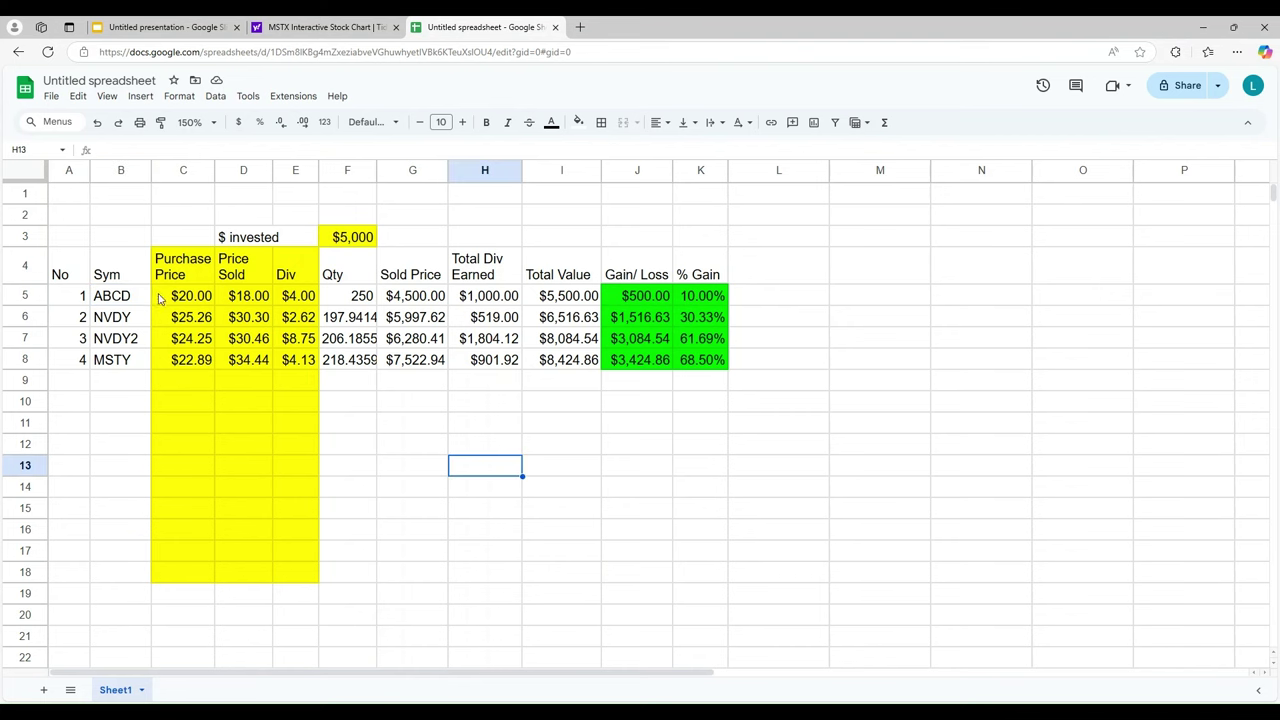
{"action": "left_click", "coordinate": [200, 326]}
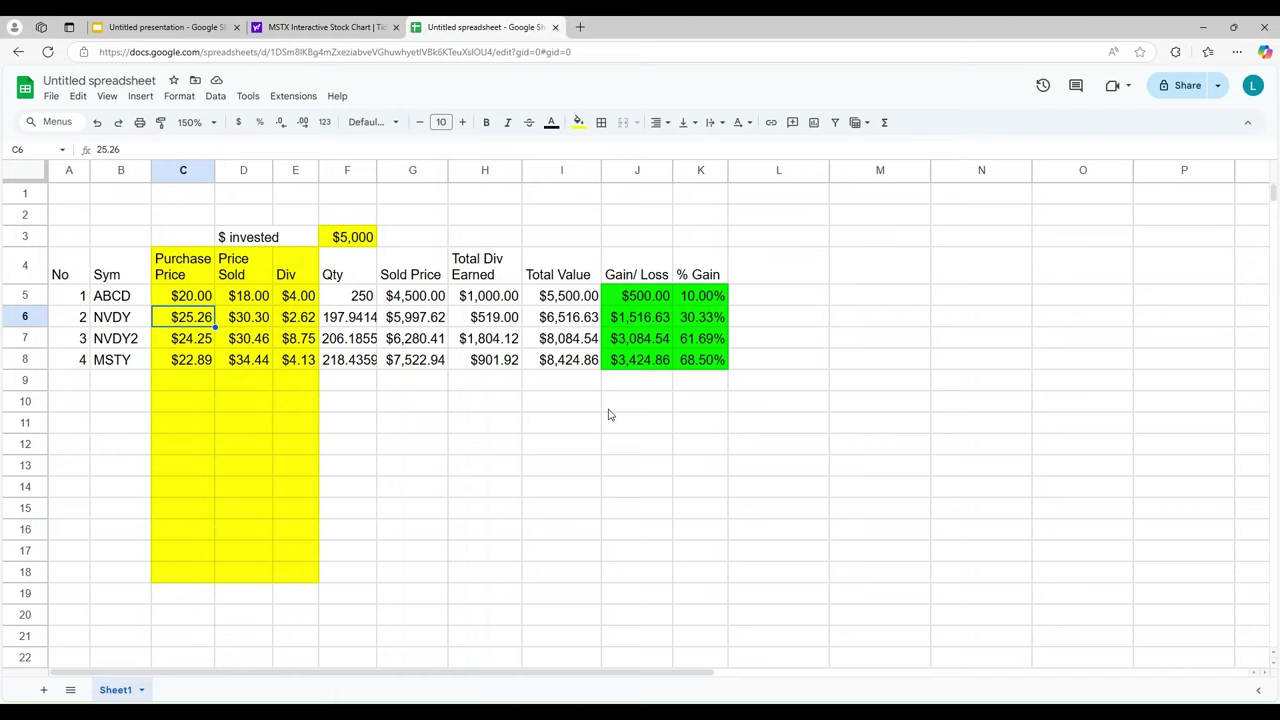
Step: Switch to Yahoo Finance, look up the NVDY chart, and examine its purchase and sold annotations and the corporate events options
{"action": "left_click", "coordinate": [318, 28]}
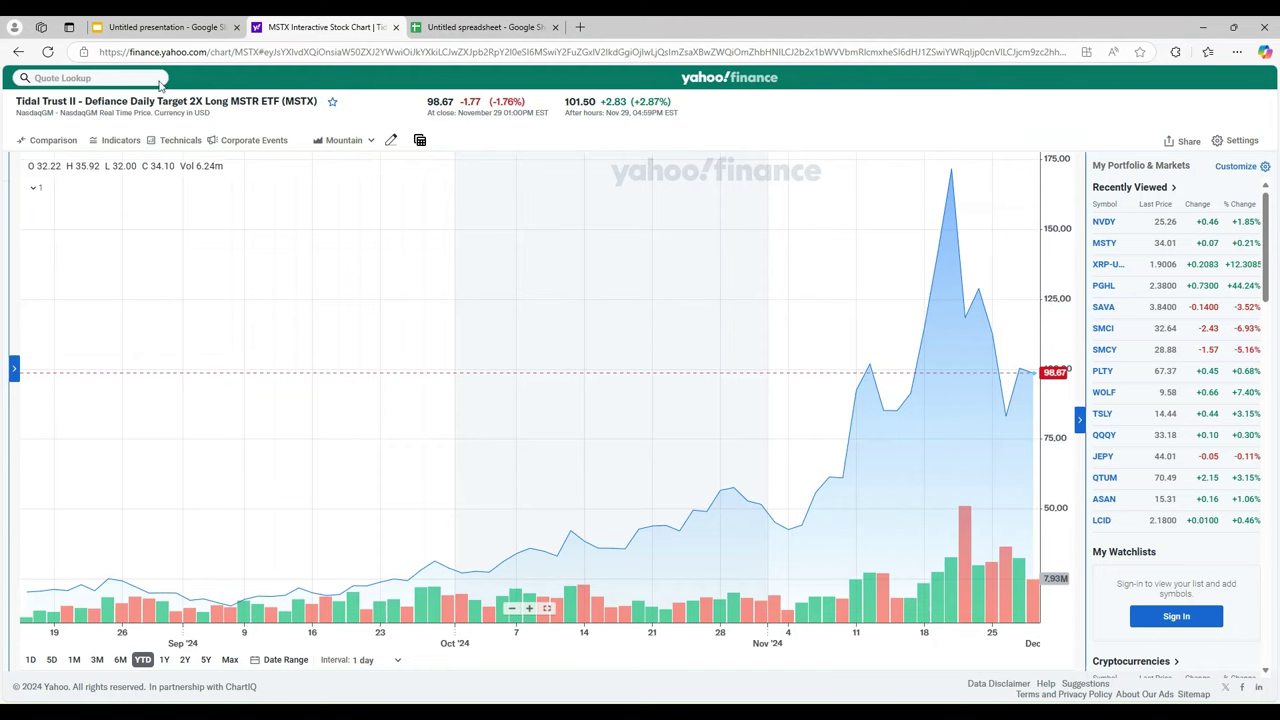
{"action": "left_click", "coordinate": [82, 77]}
{"action": "type", "text": "nvdy"}
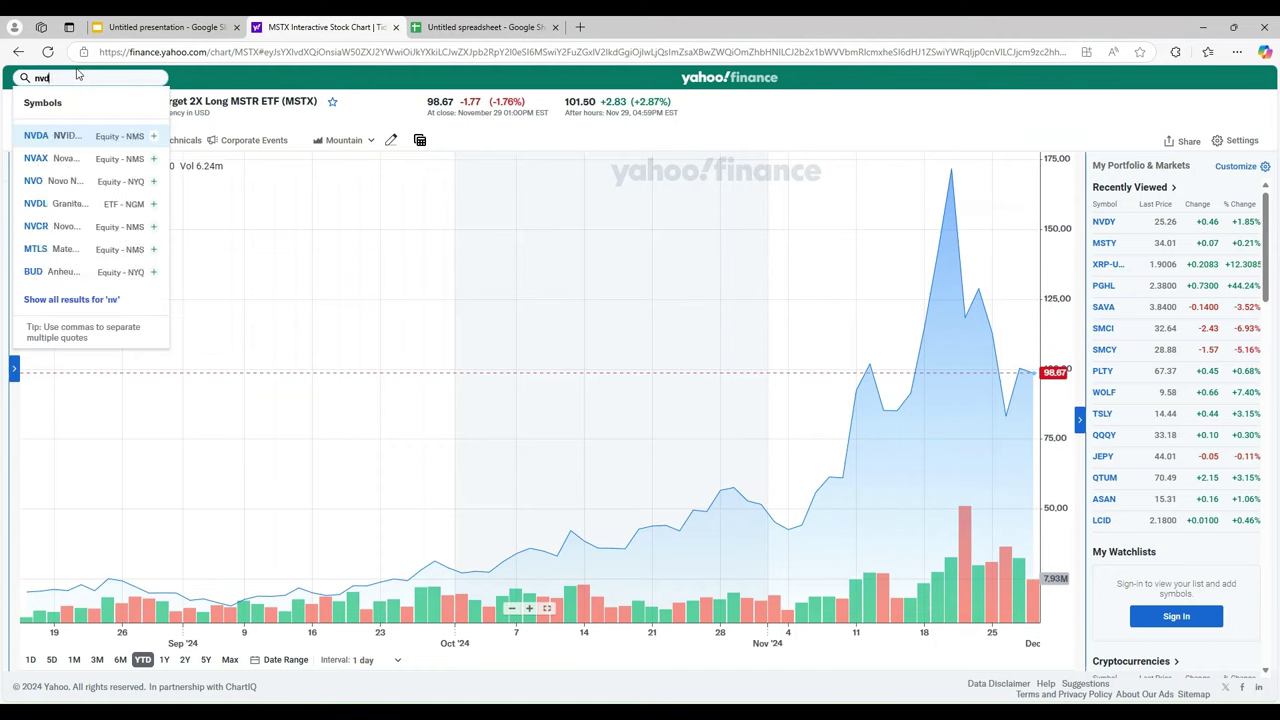
{"action": "key", "text": "Return"}
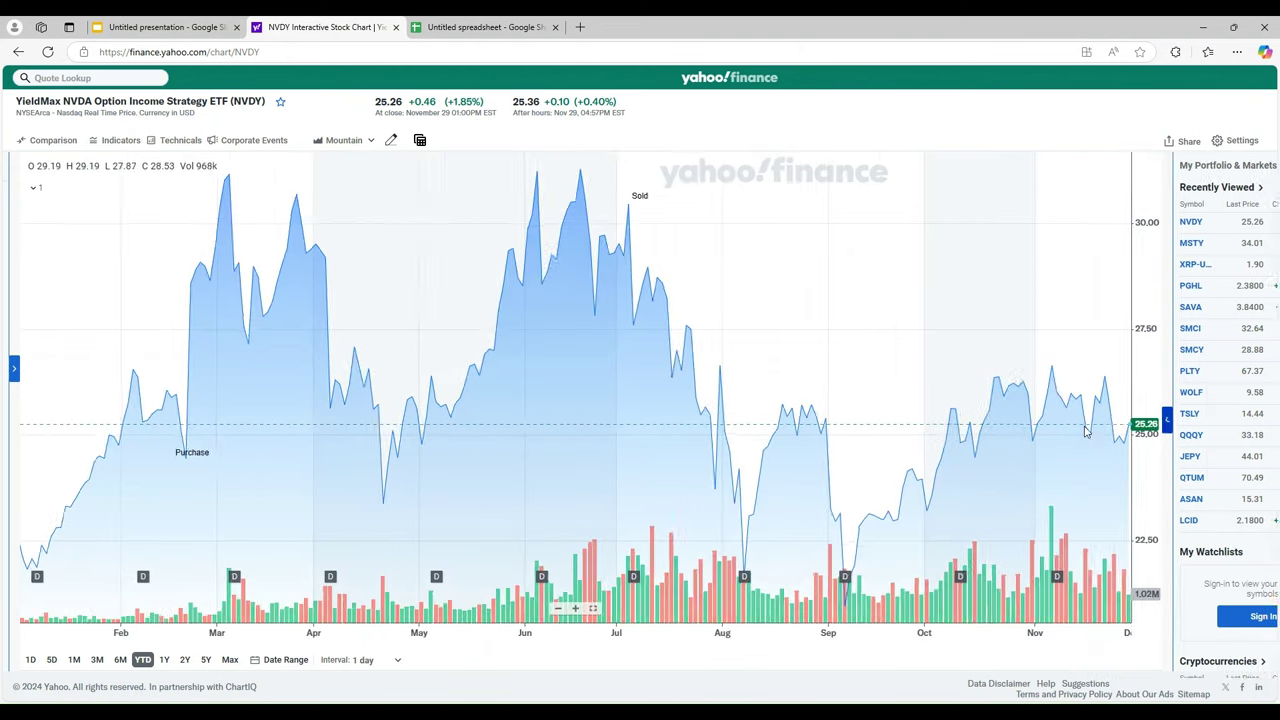
{"action": "left_click", "coordinate": [1081, 421]}
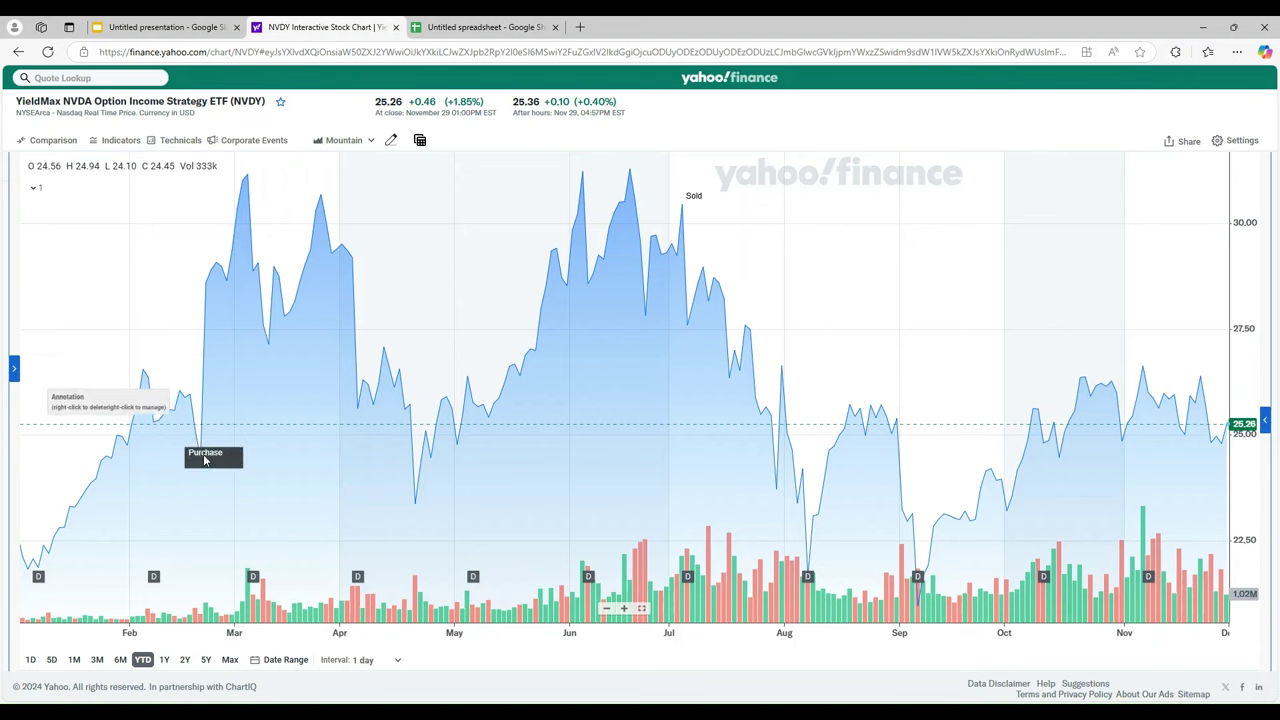
{"action": "left_click", "coordinate": [262, 142]}
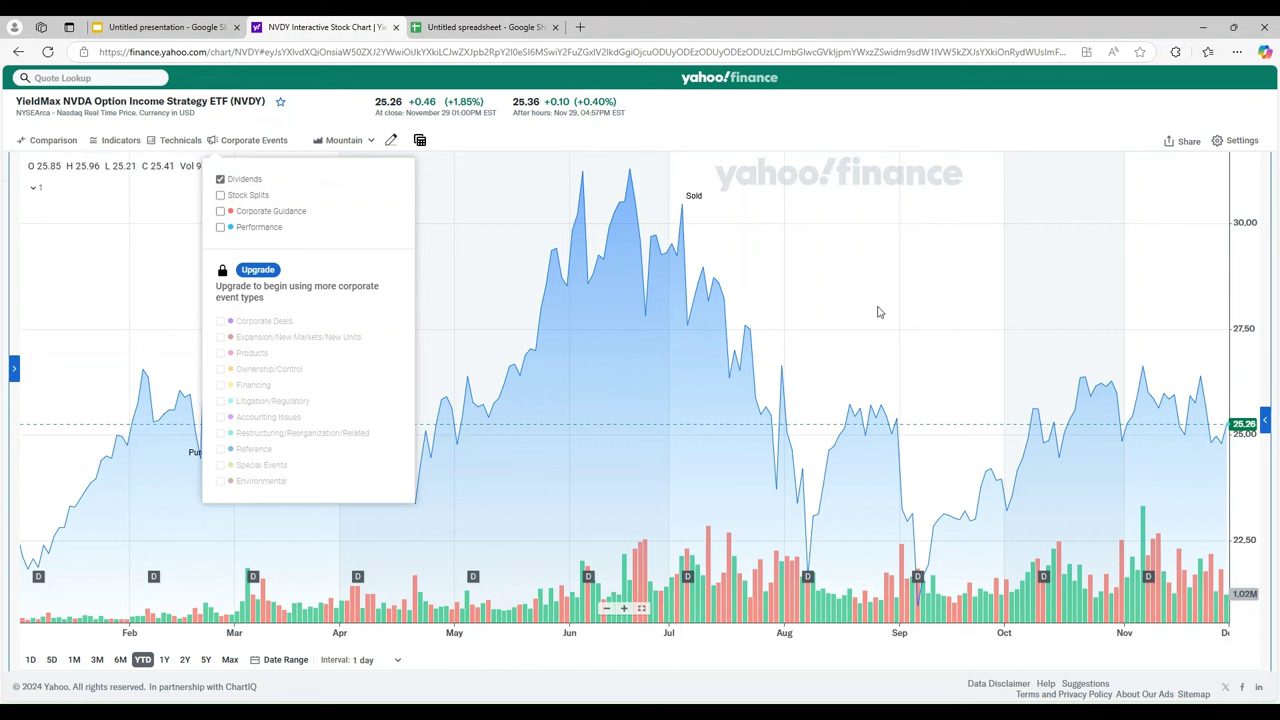
Step: Return to the stock tracker spreadsheet and try a sale price of 10 for MSTY in cell D8 to test the loss formatting
{"action": "left_click", "coordinate": [485, 27]}
{"action": "left_click", "coordinate": [629, 342]}
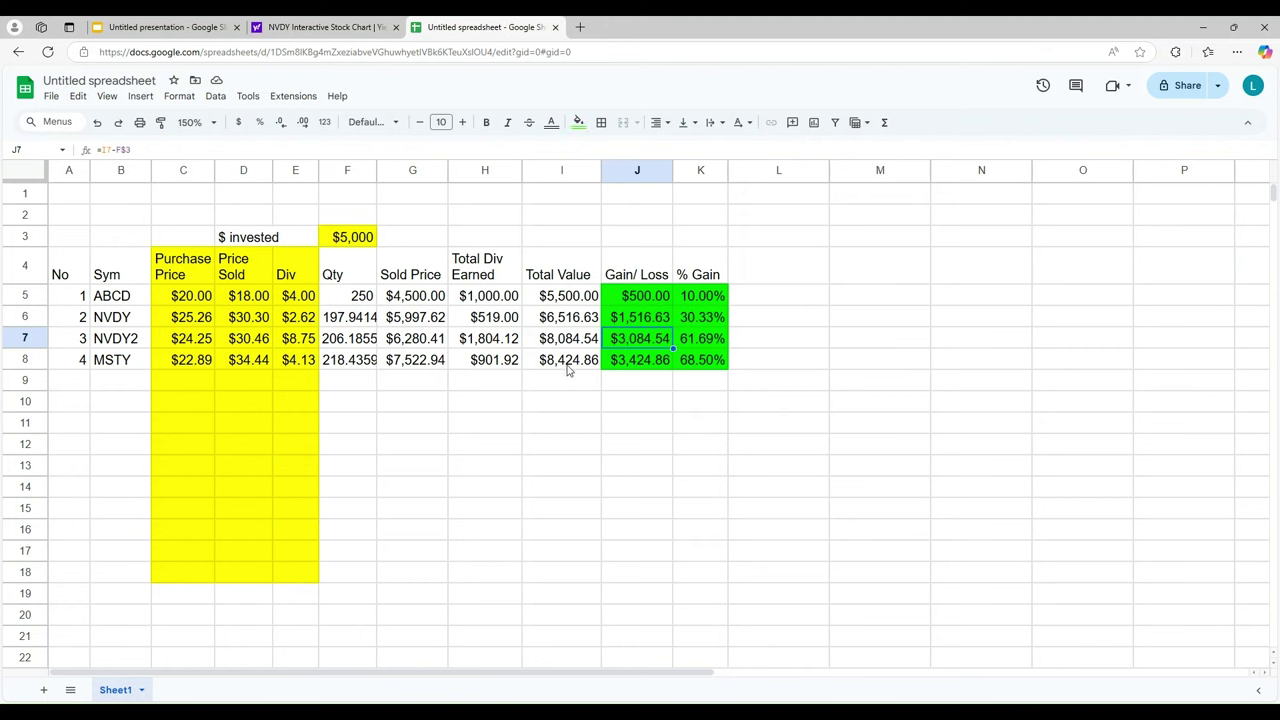
{"action": "left_click", "coordinate": [190, 362]}
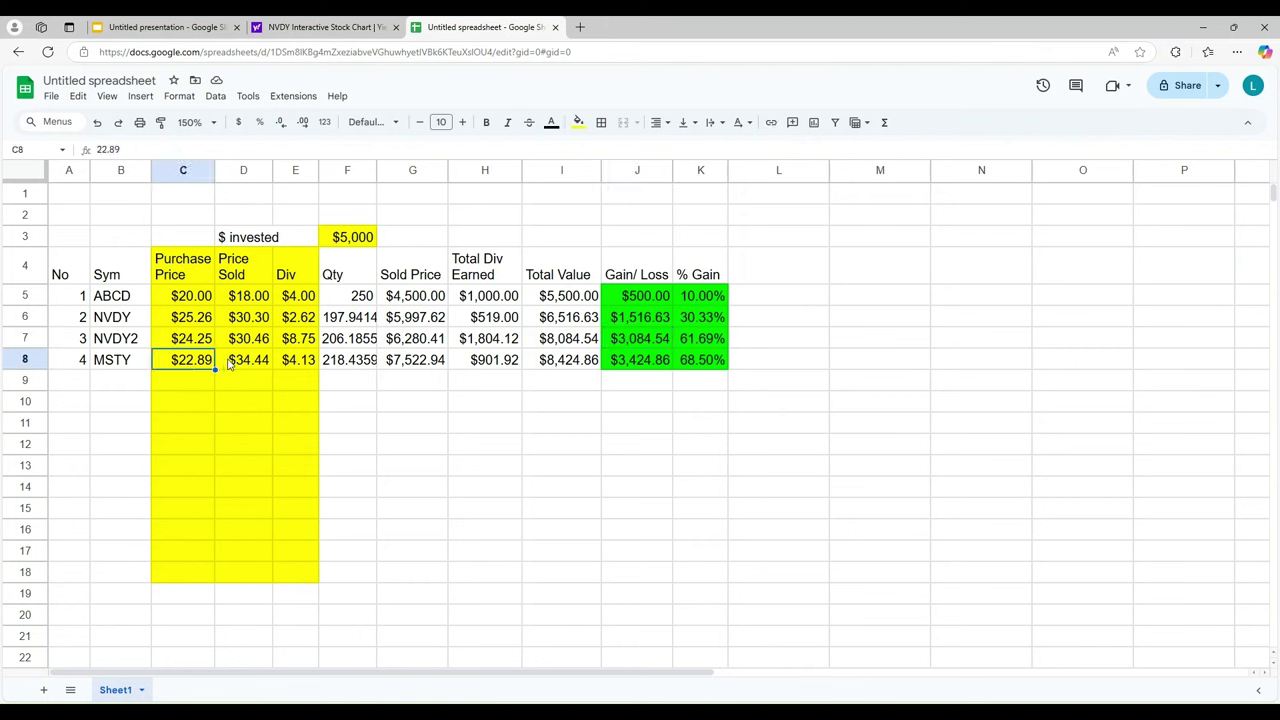
{"action": "left_click", "coordinate": [234, 364]}
{"action": "type", "text": "10"}
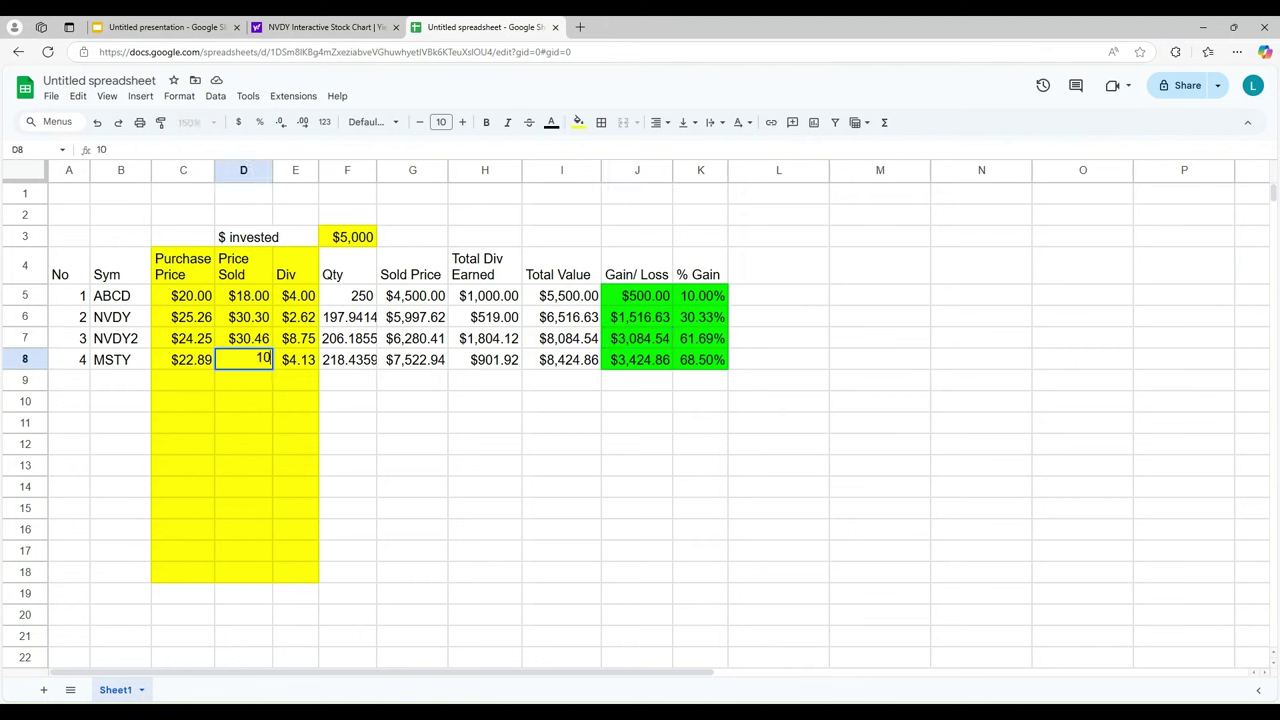
{"action": "key", "text": "Return"}
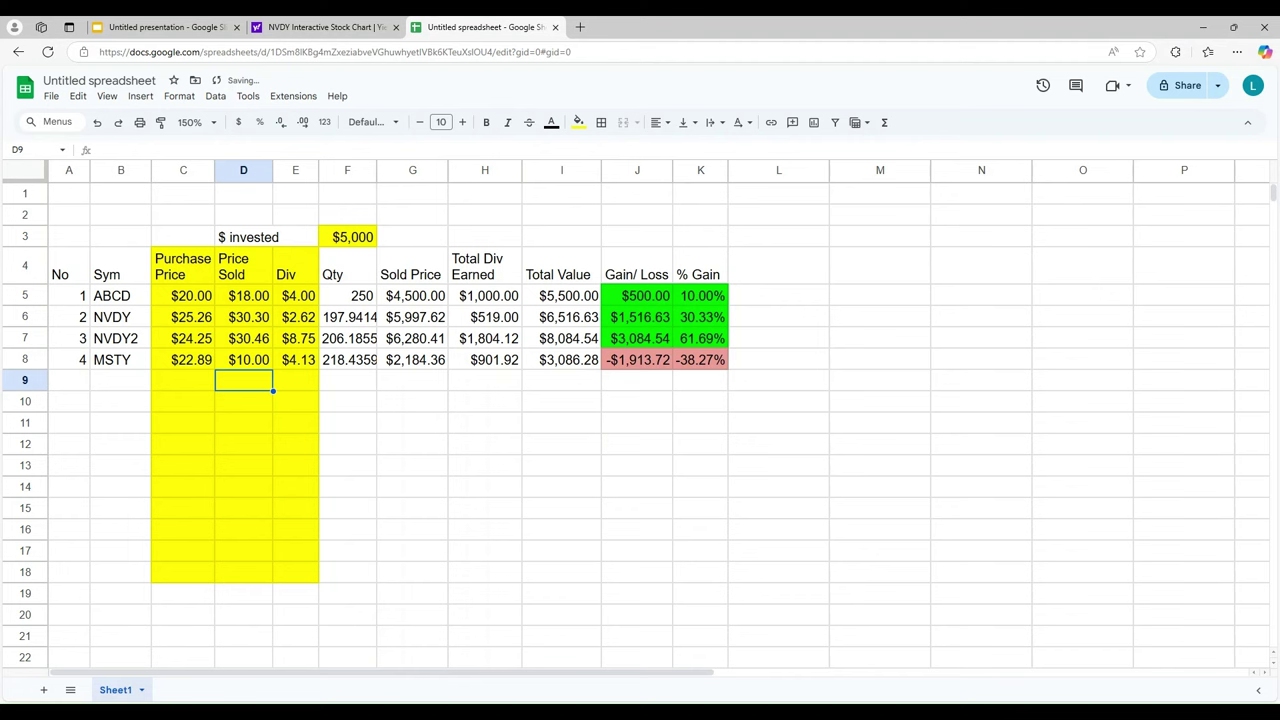
Step: Set the MSTY sale price in cell D8 to 34
{"action": "left_click", "coordinate": [243, 359]}
{"action": "type", "text": "34"}
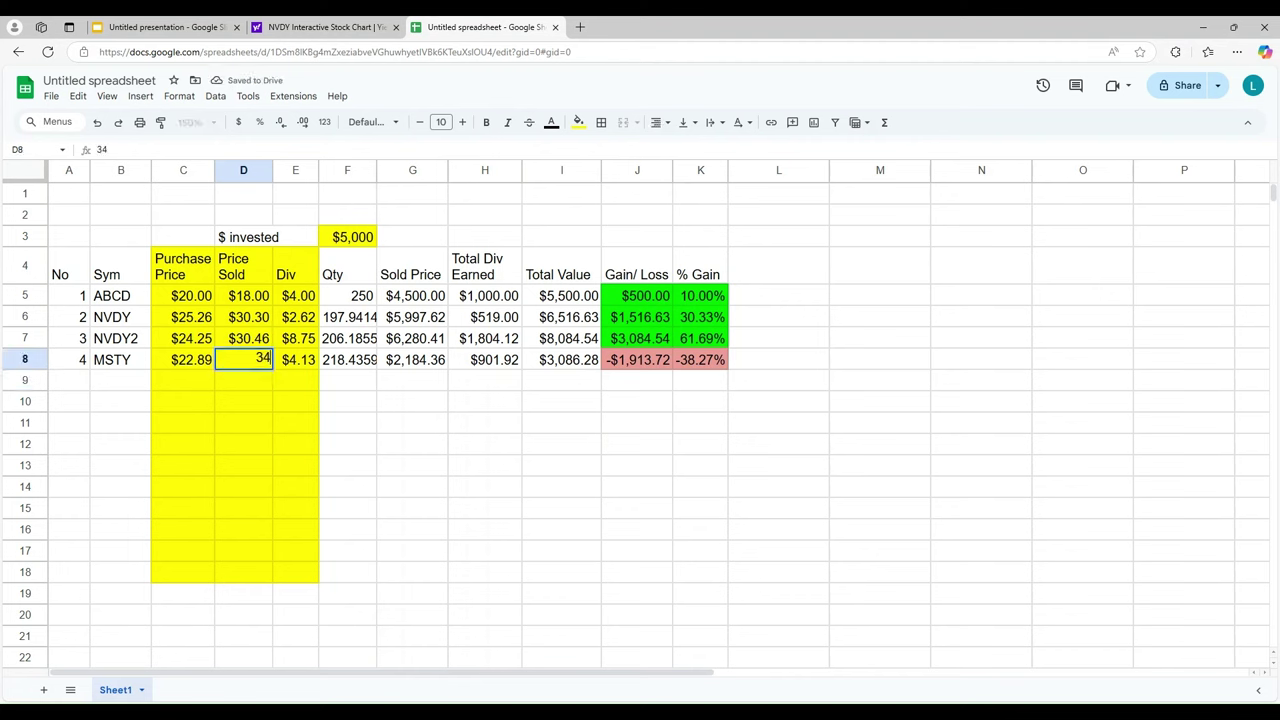
{"action": "key", "text": "Return"}
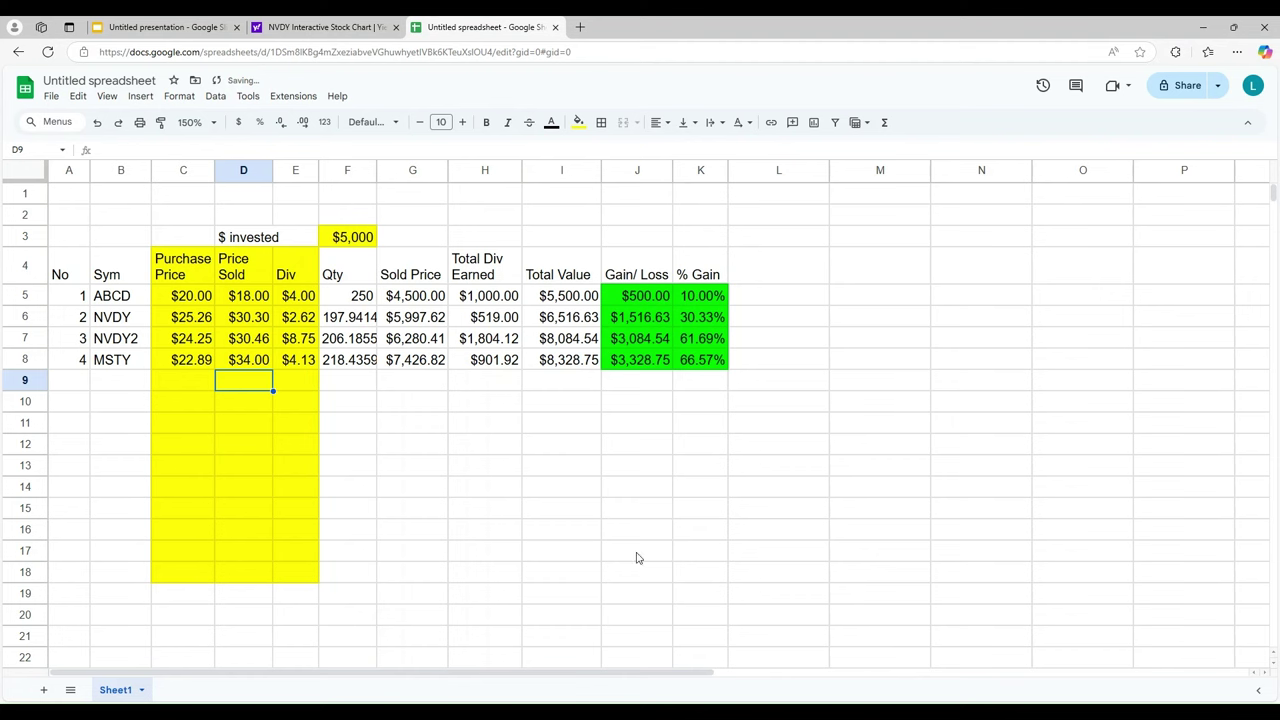
Step: Widen the Qty column F so the share quantities fit with all their decimals
{"action": "left_click_drag", "start_coordinate": [377, 171], "coordinate": [390, 171]}
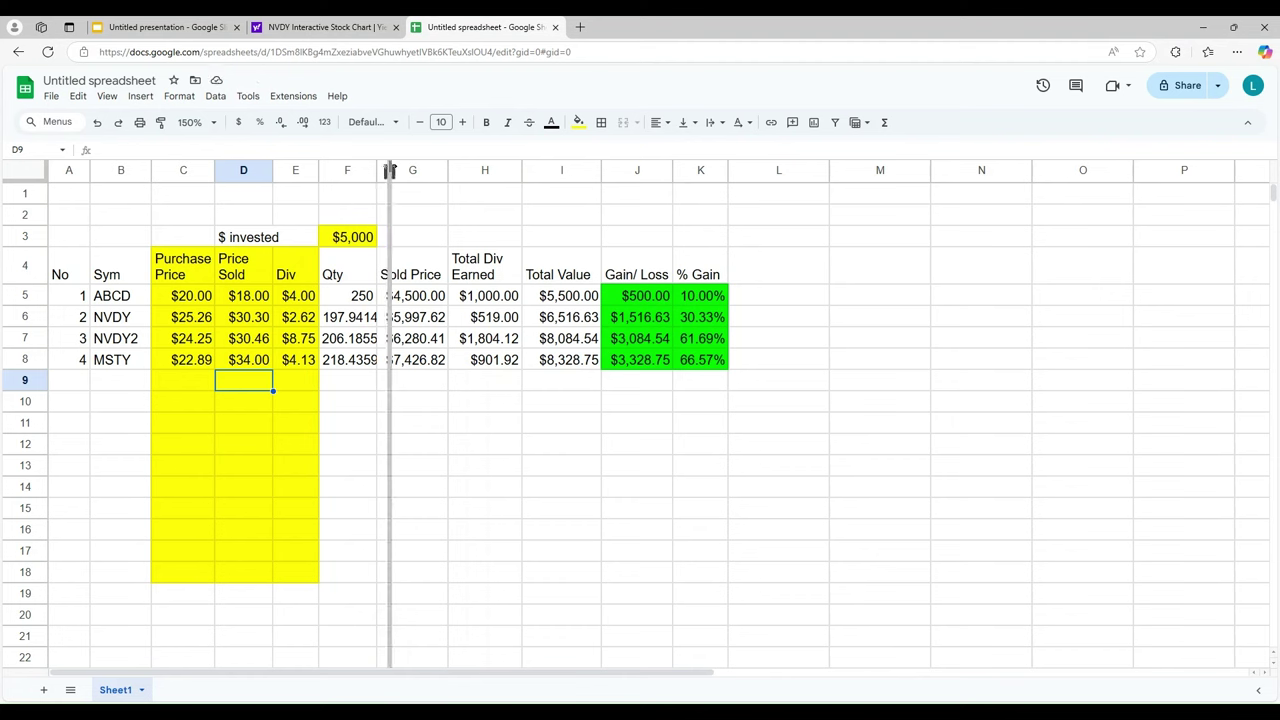
{"action": "left_click_drag", "start_coordinate": [390, 171], "coordinate": [392, 171]}
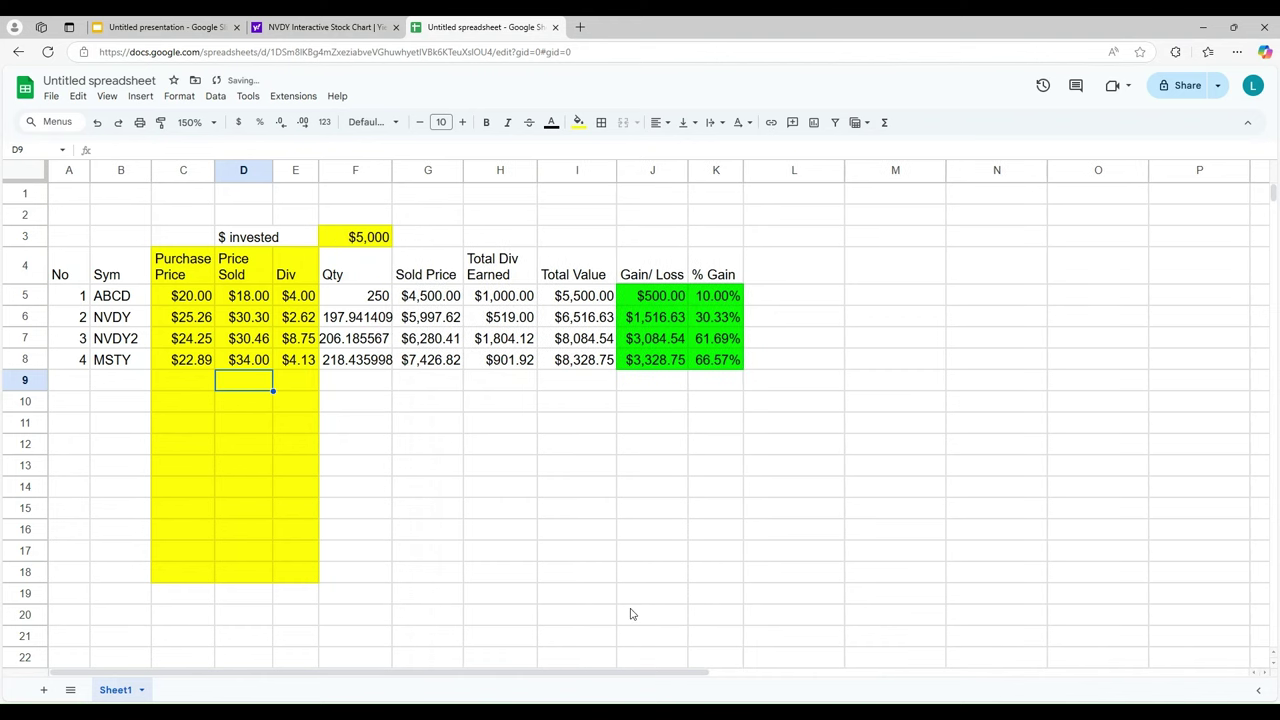